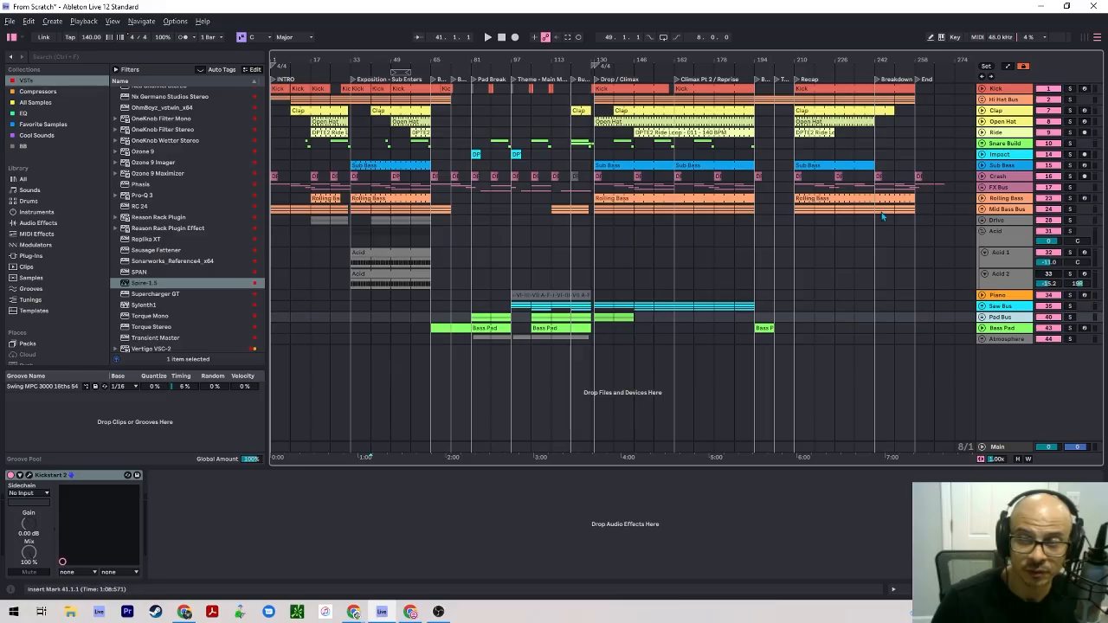
Expand the Drive group to view its tracks, and fold both the Drive and Acid groups.
click(982, 220)
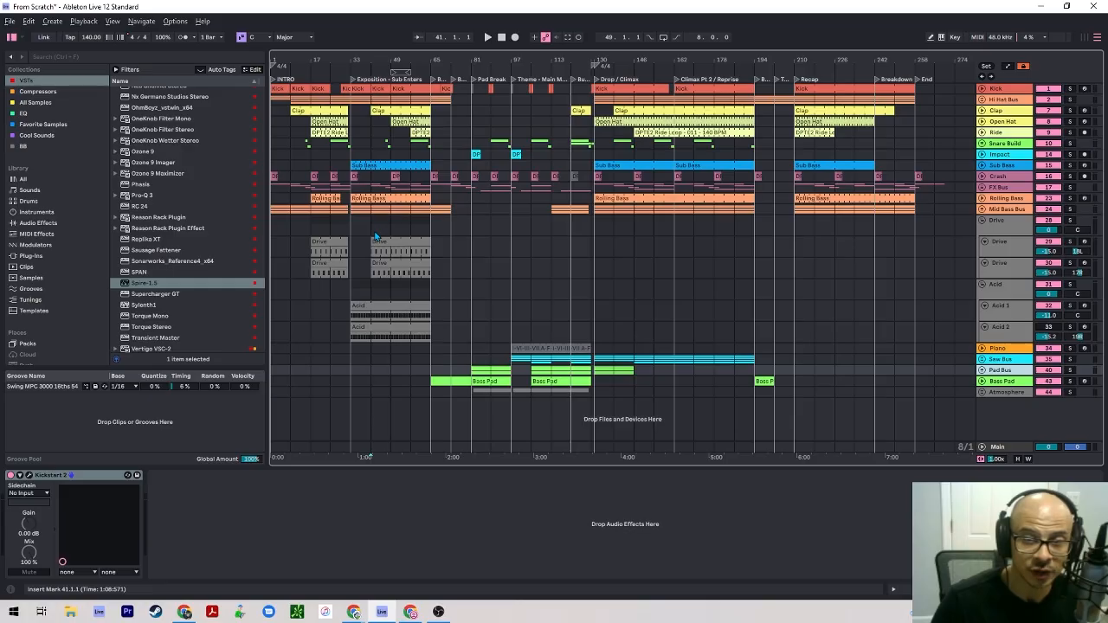
click(982, 220)
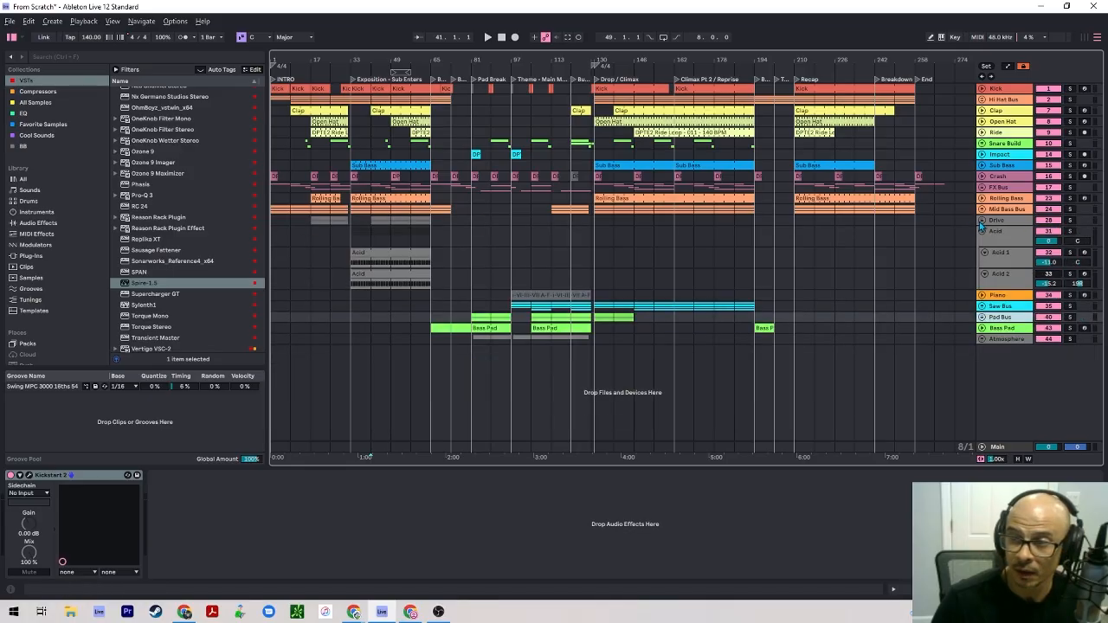
click(987, 232)
click(983, 232)
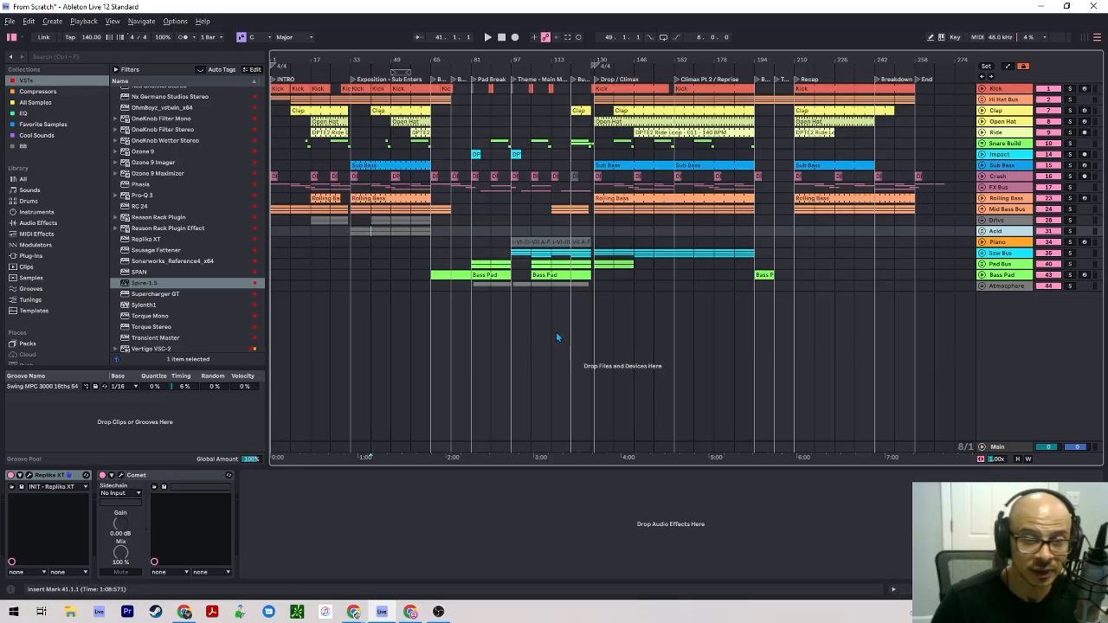
Insert four new MIDI tracks below the Atmosphere group.
click(1001, 286)
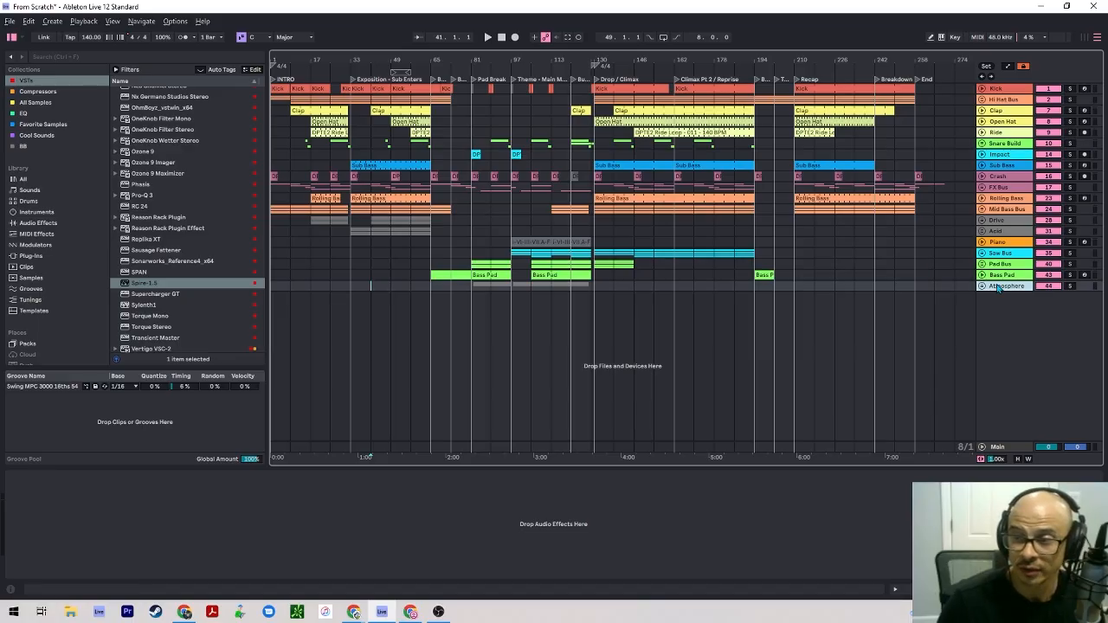
key(ctrl+shift+t)
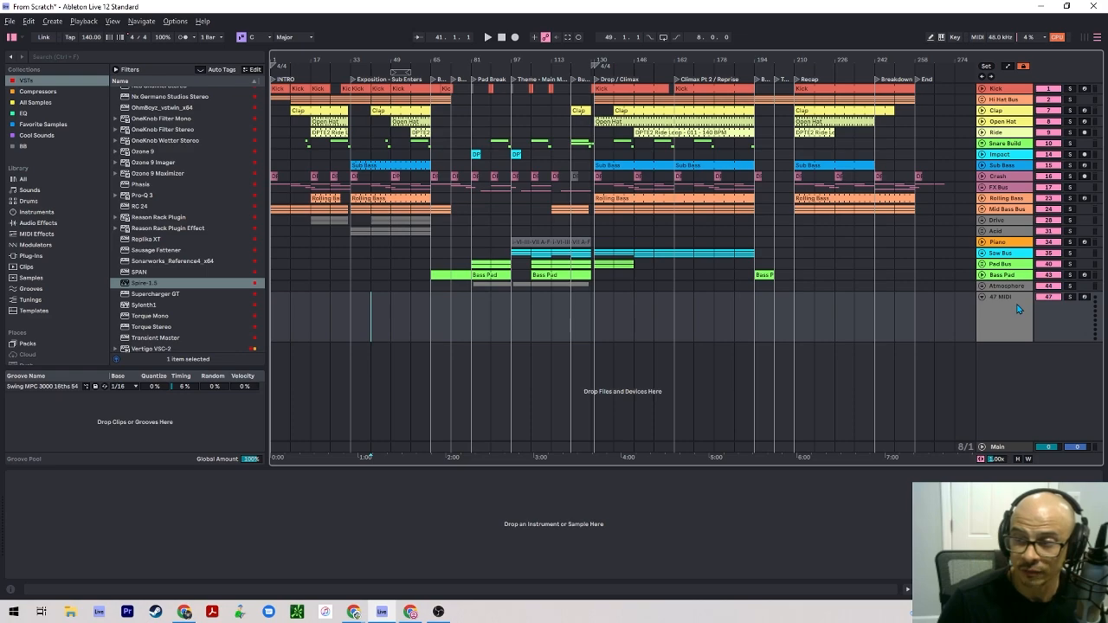
key(ctrl+shift+t)
key(ctrl+shift+t)
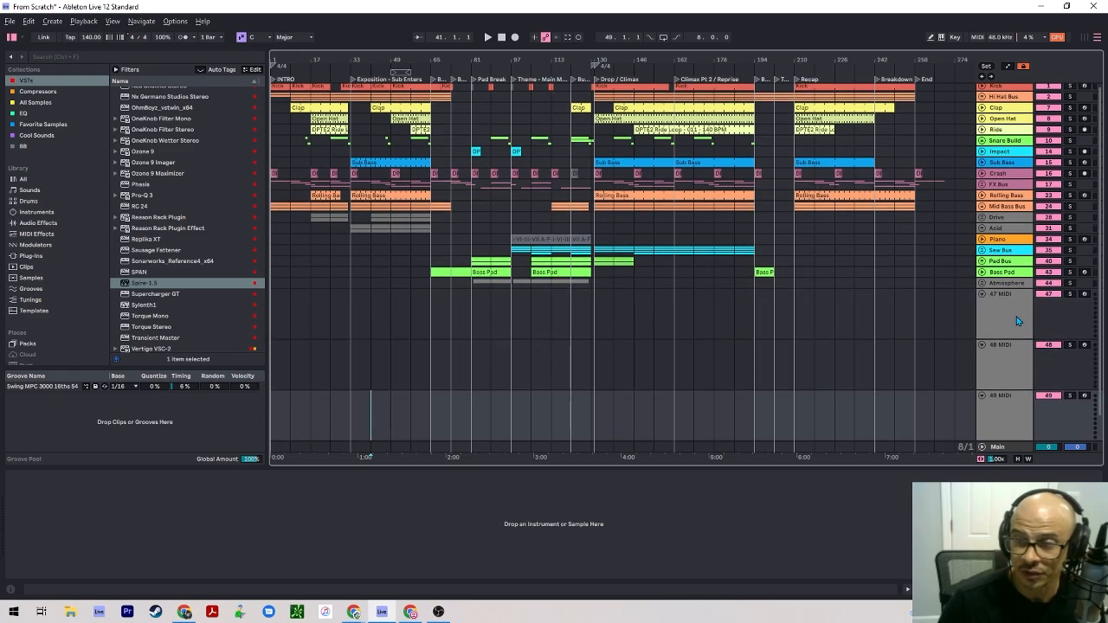
key(ctrl+shift+t)
Select the four new MIDI tracks and group them together.
click(1005, 251)
shift+click(1002, 385)
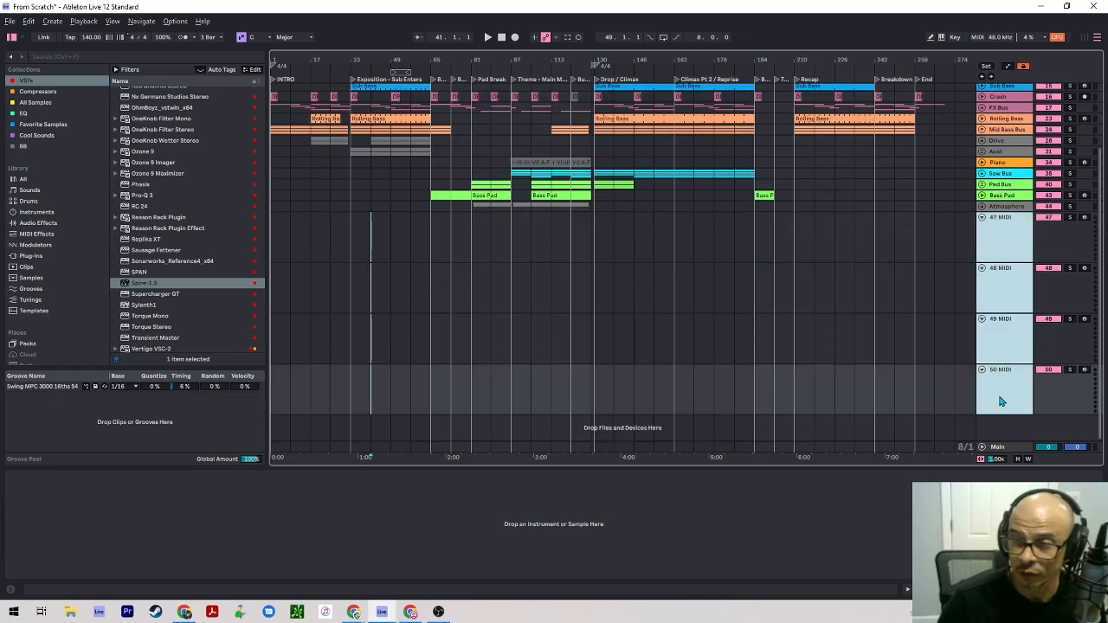
right_click(1000, 397)
click(891, 247)
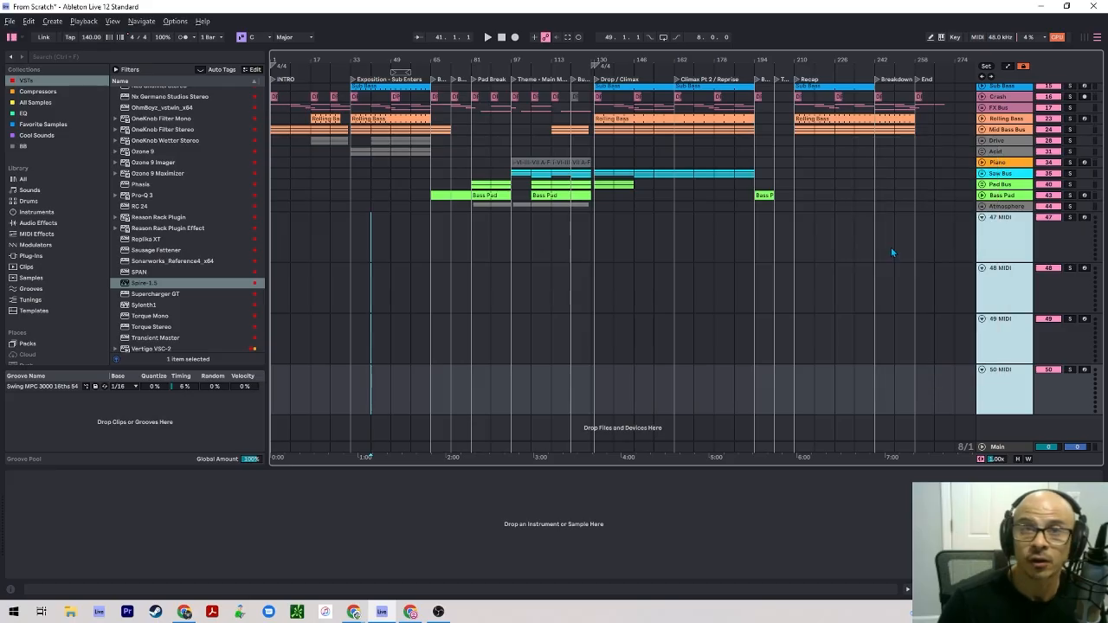
Move the new track group out to its own place between the Saw Bus and Pad Bus groups.
scroll(996, 259, up, 1)
drag(1001, 265, 996, 223)
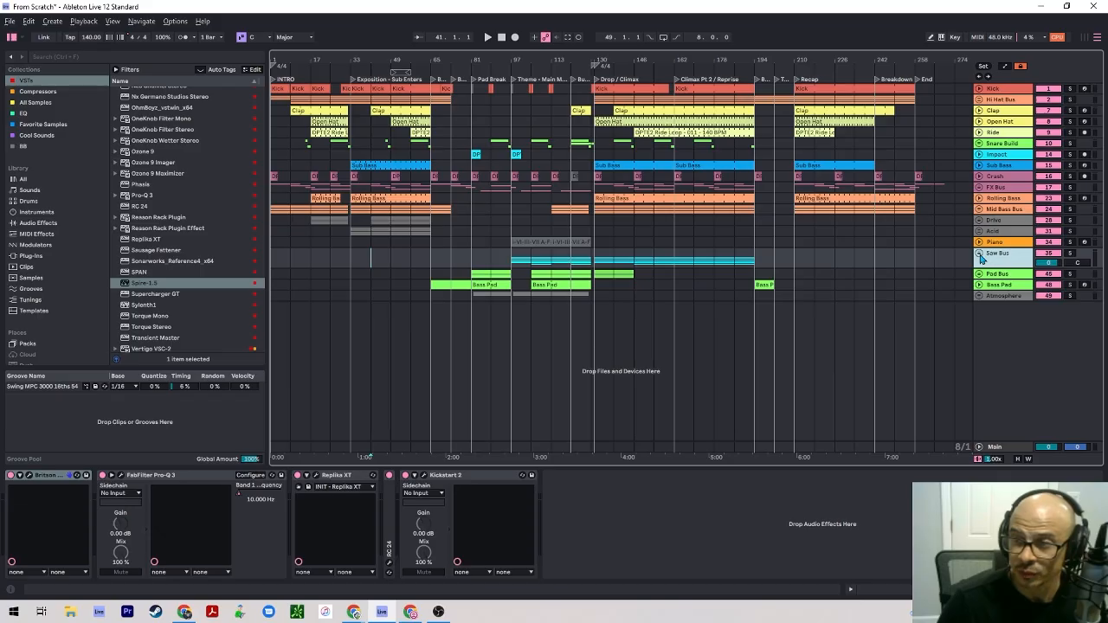
click(980, 254)
scroll(994, 257, down, 3)
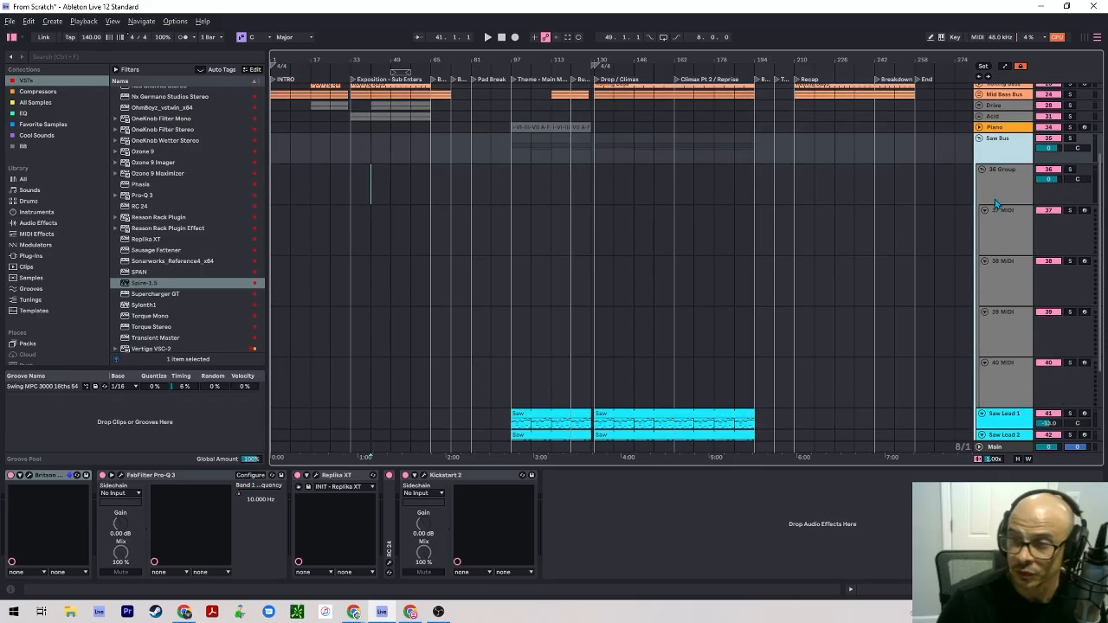
scroll(995, 199, down, 3)
click(1005, 117)
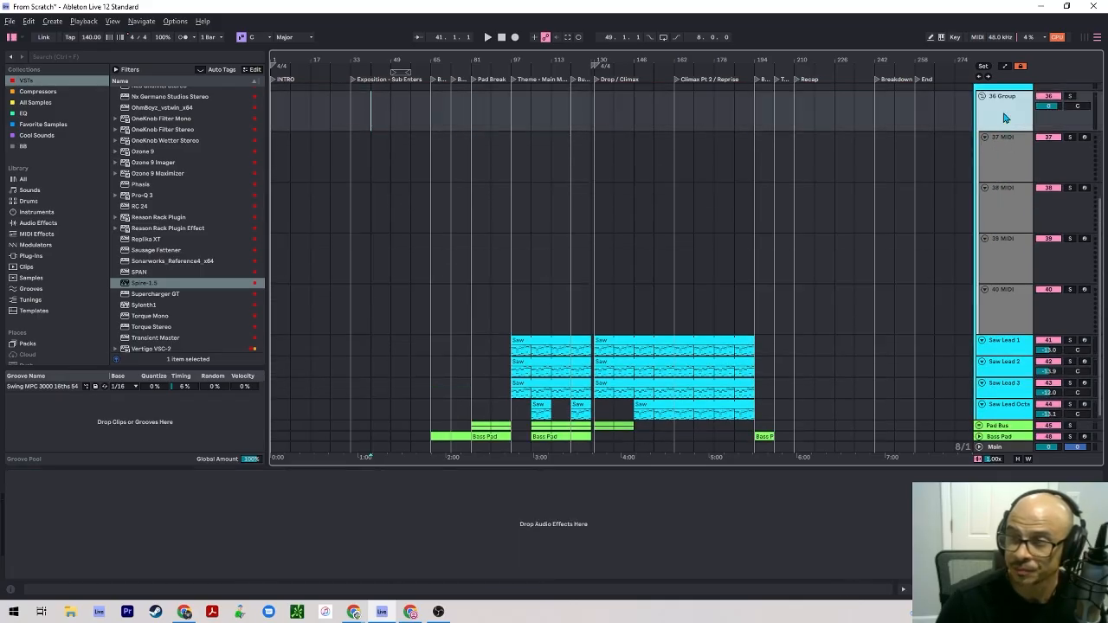
drag(1005, 117, 1001, 399)
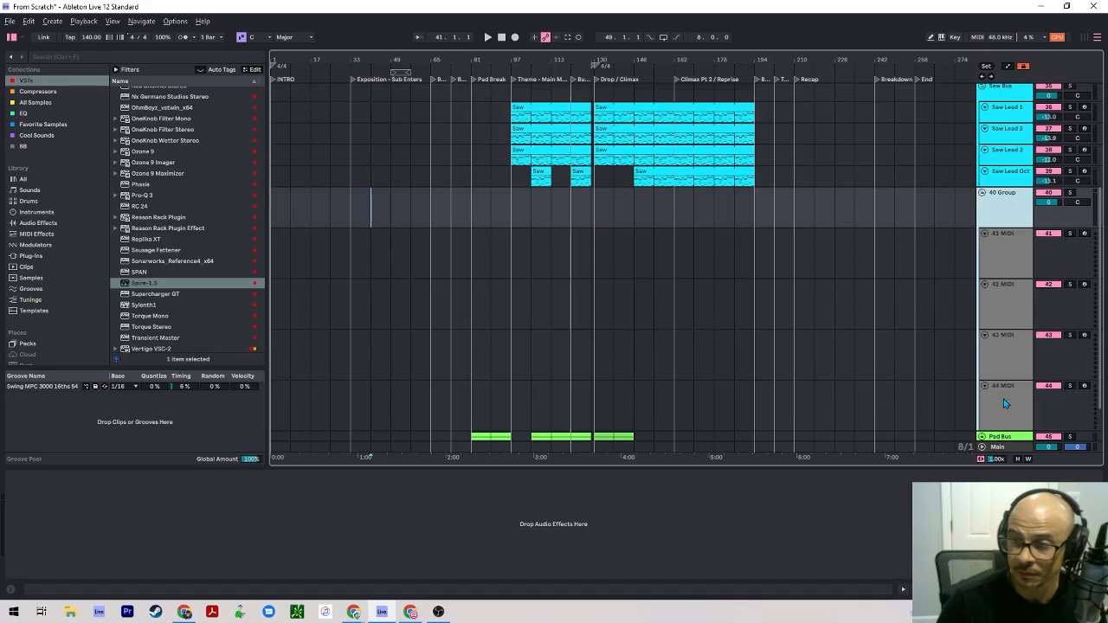
Rename the new group Pluck Bus and its first MIDI track Chord Pluck.
right_click(996, 206)
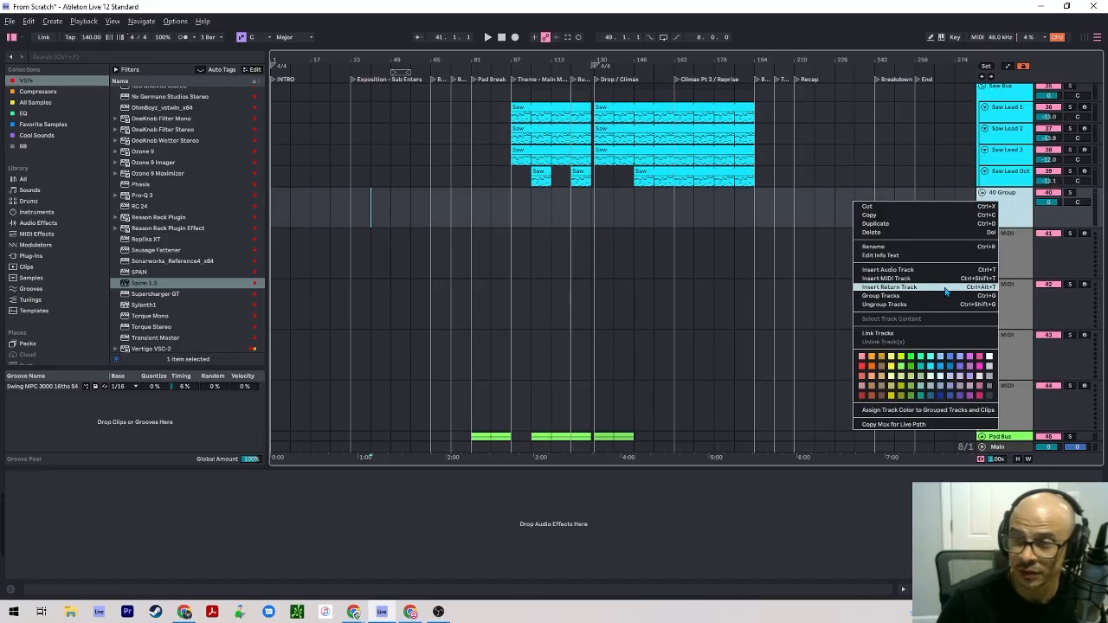
click(898, 249)
text(Pluck Bus)
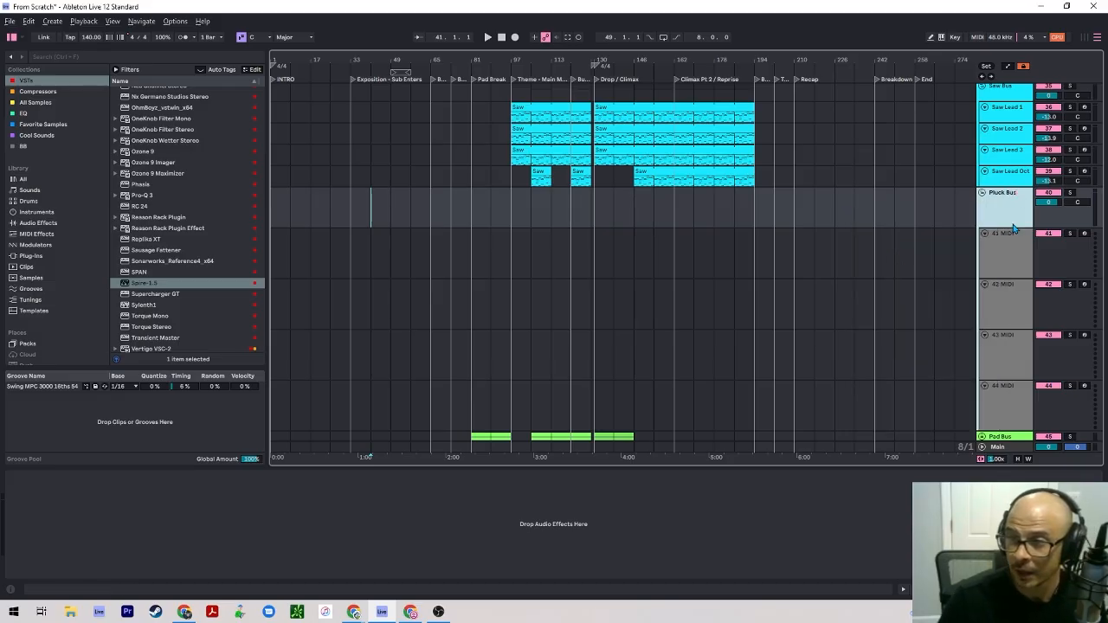
key(Tab)
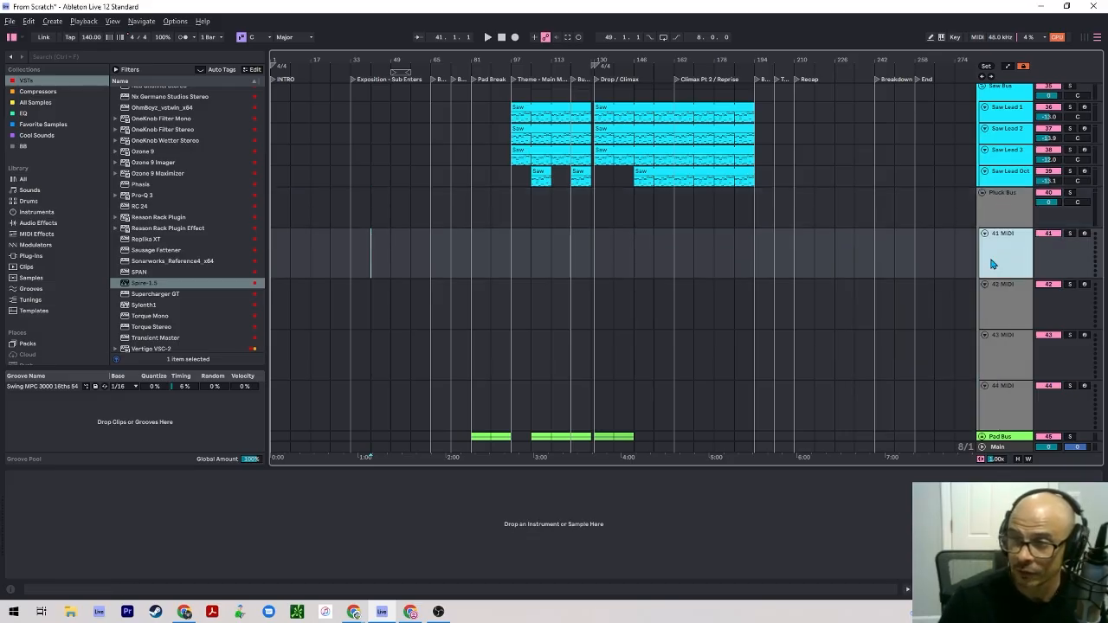
text(Cho)
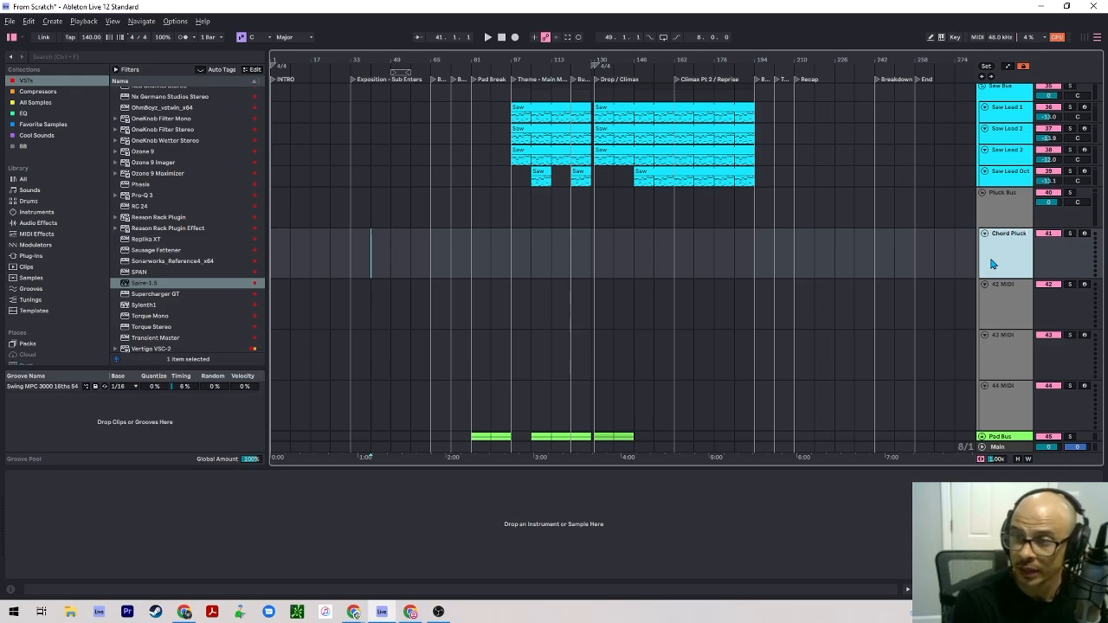
text(rd Pluck)
key(BackSpace)
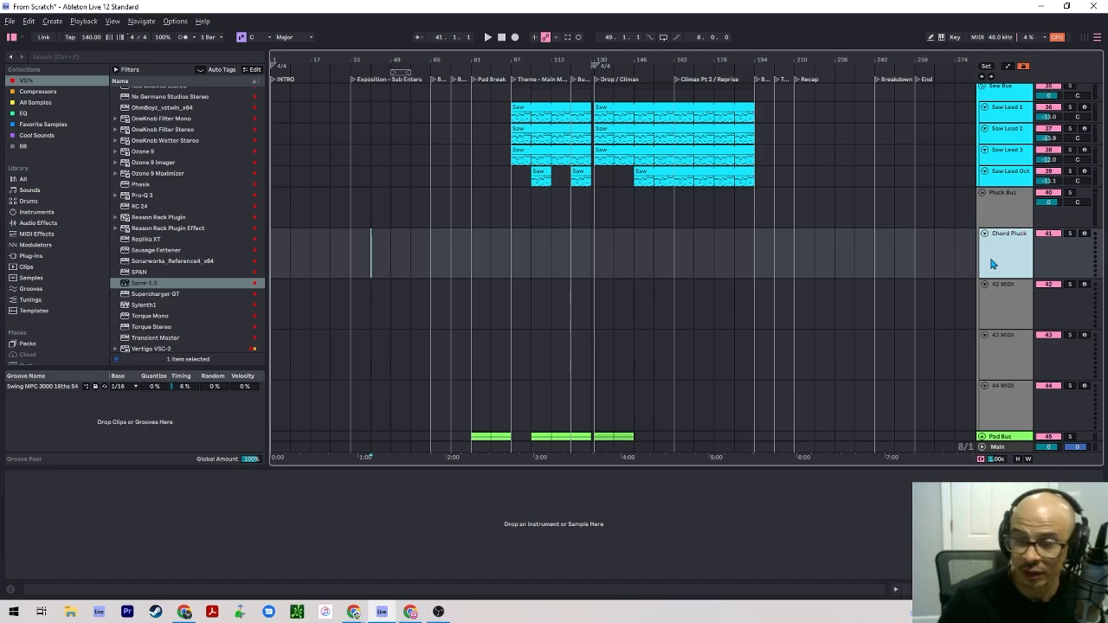
Load the Spire-1.5 synth on the Chord Pluck track and open its preset library.
click(126, 285)
drag(126, 285, 141, 525)
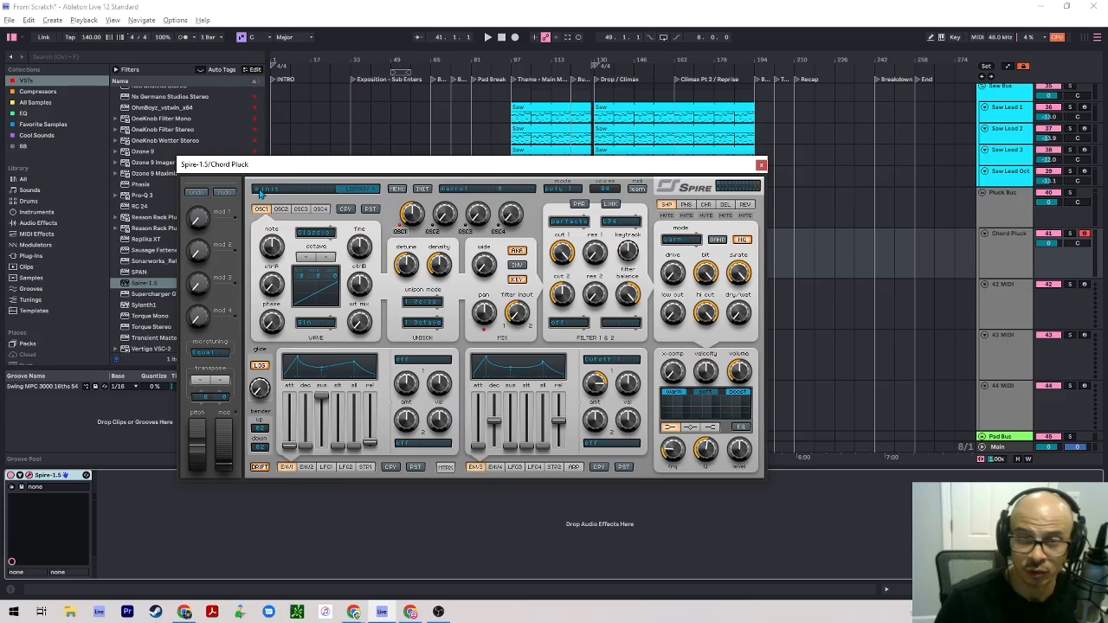
click(265, 191)
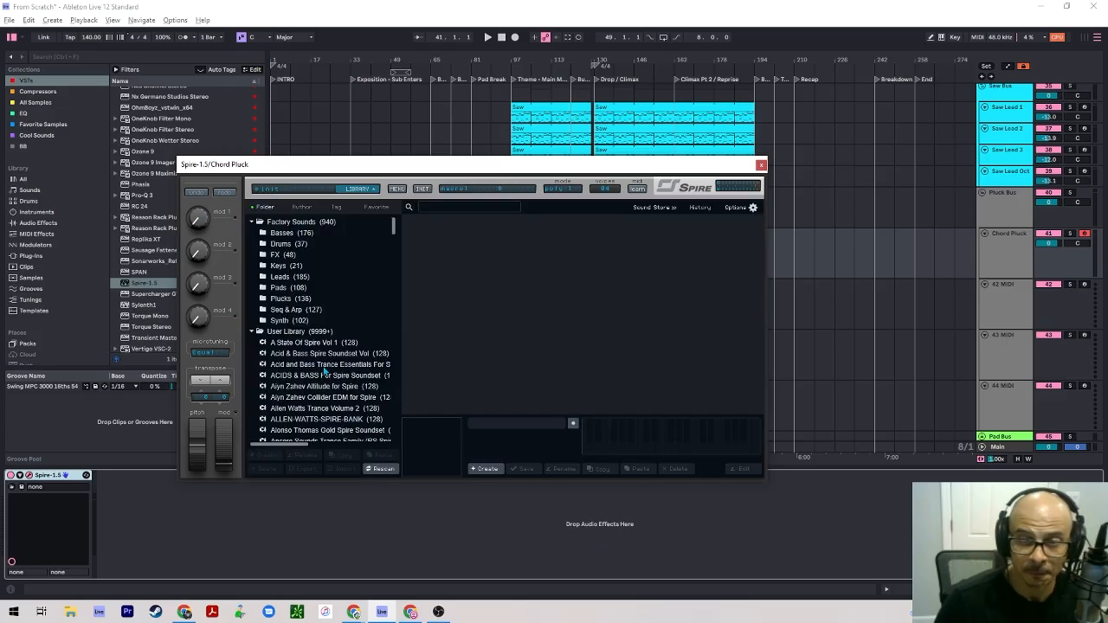
Browse the soundbanks in Spire's user library, from A State Of Spire Vol 1 through the Audiozone Samples bank, for pluck presets.
click(294, 354)
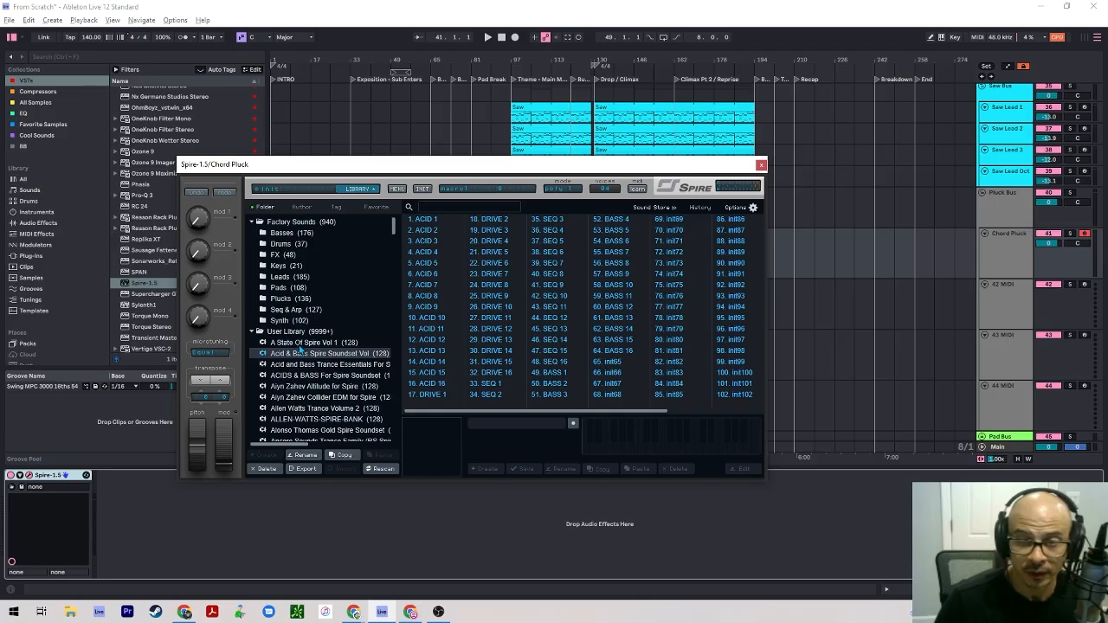
click(297, 343)
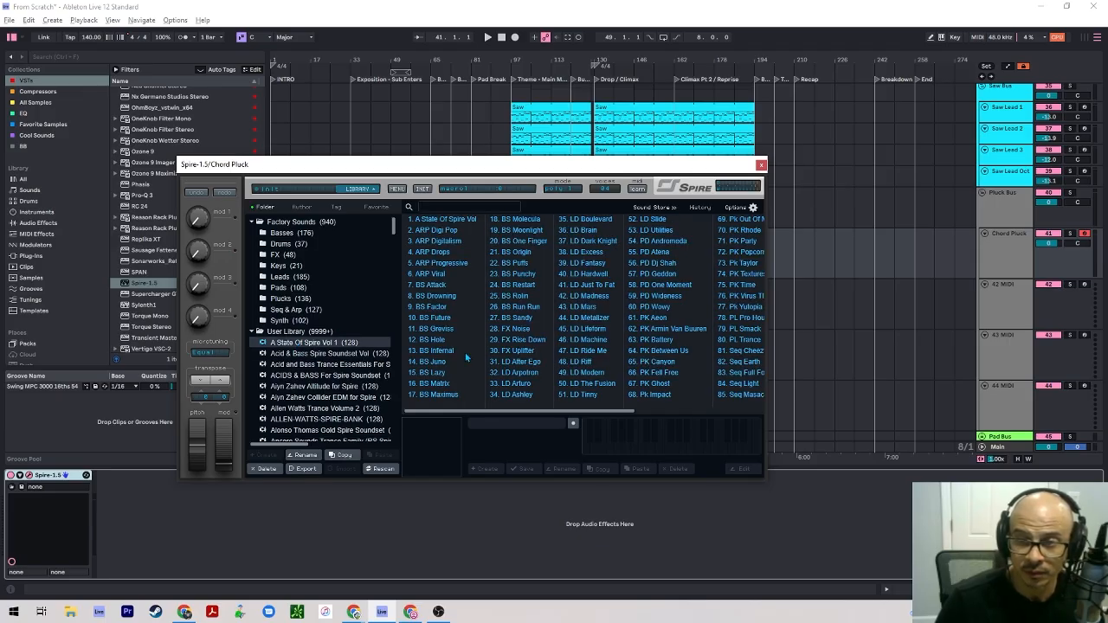
click(285, 375)
click(317, 387)
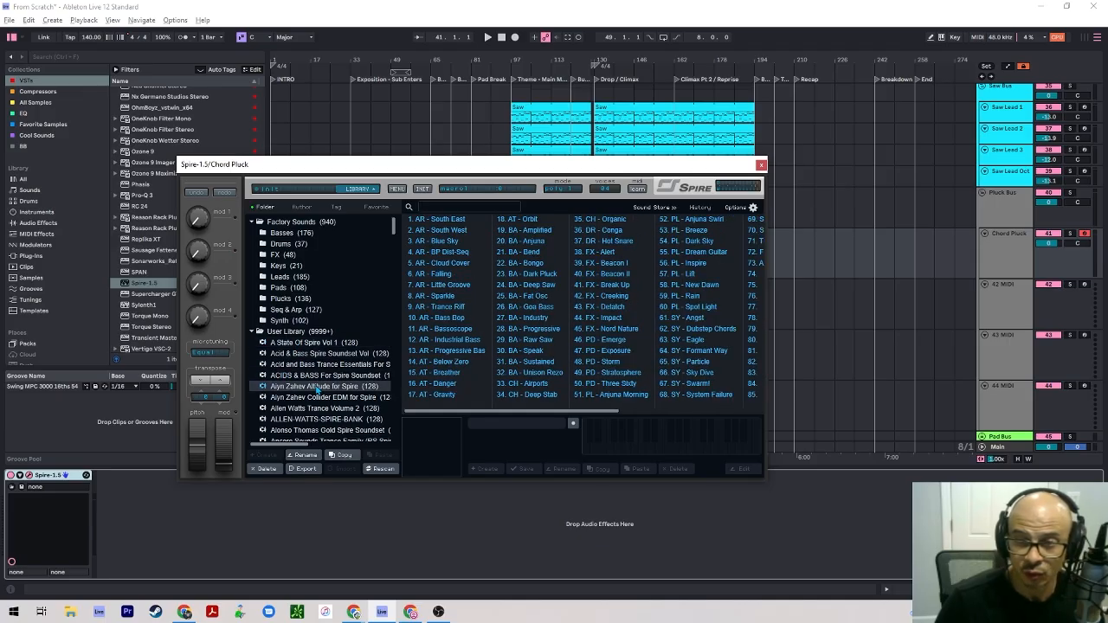
click(317, 398)
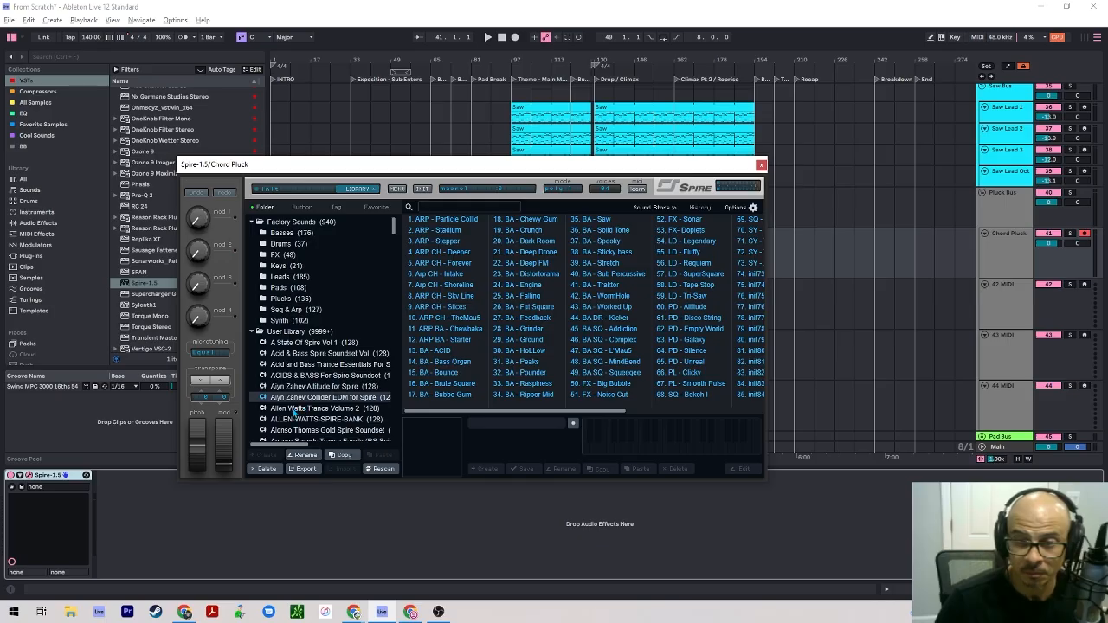
click(297, 409)
click(294, 419)
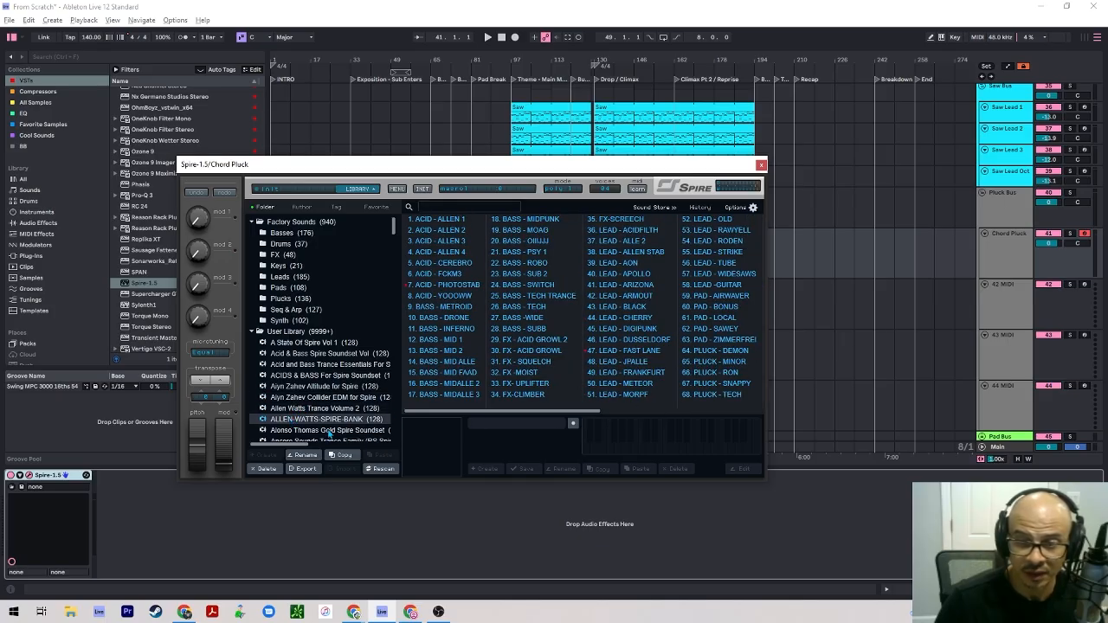
click(327, 430)
scroll(318, 421, down, 2)
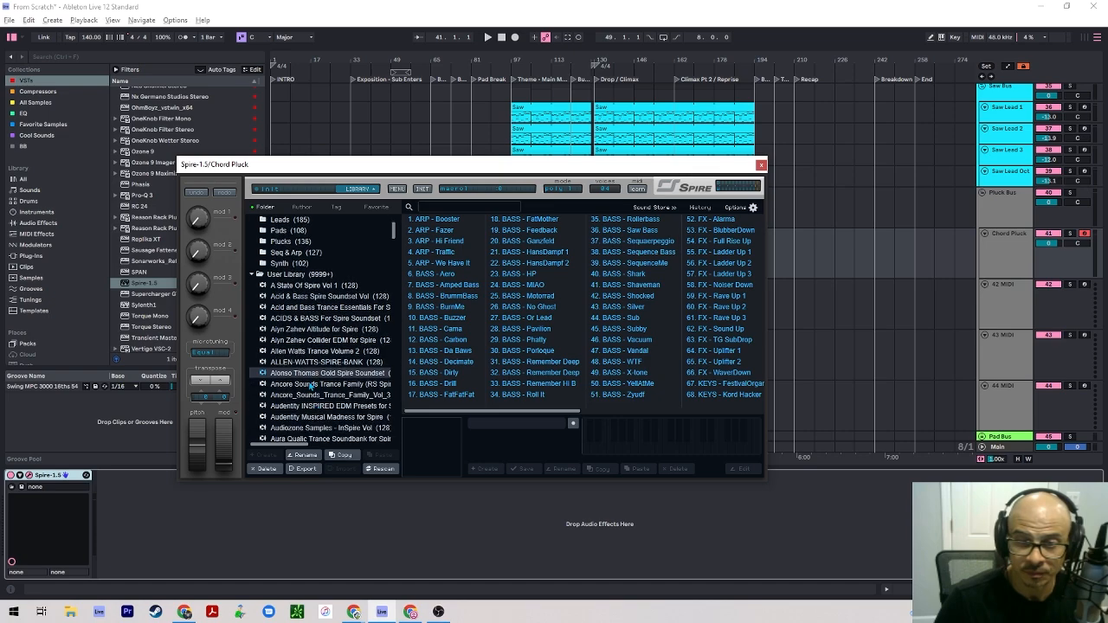
click(308, 385)
click(302, 396)
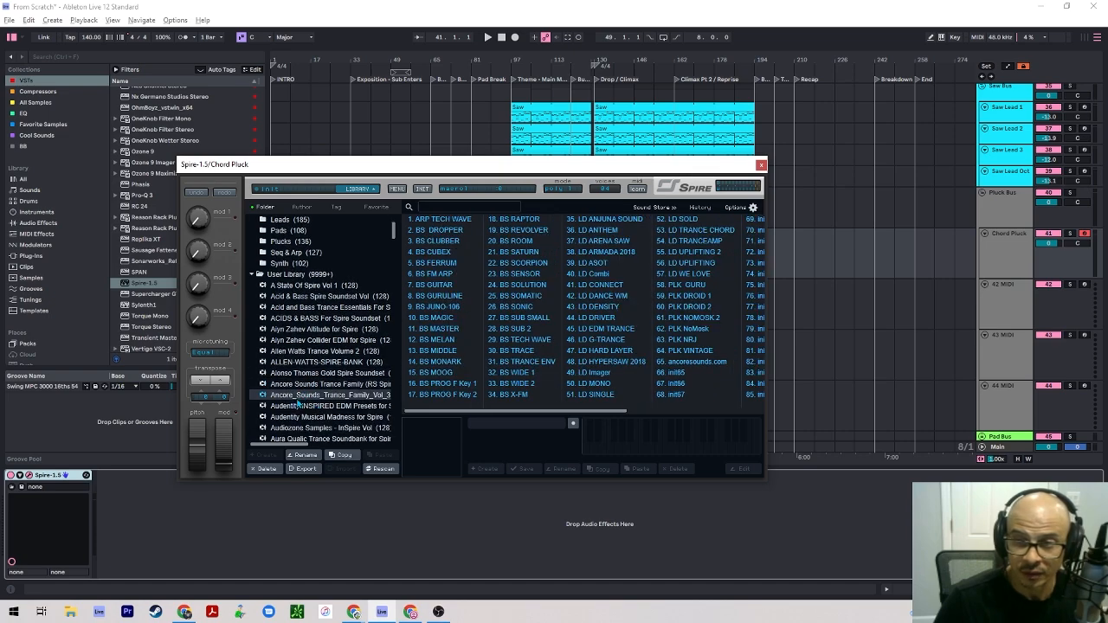
click(295, 406)
click(292, 418)
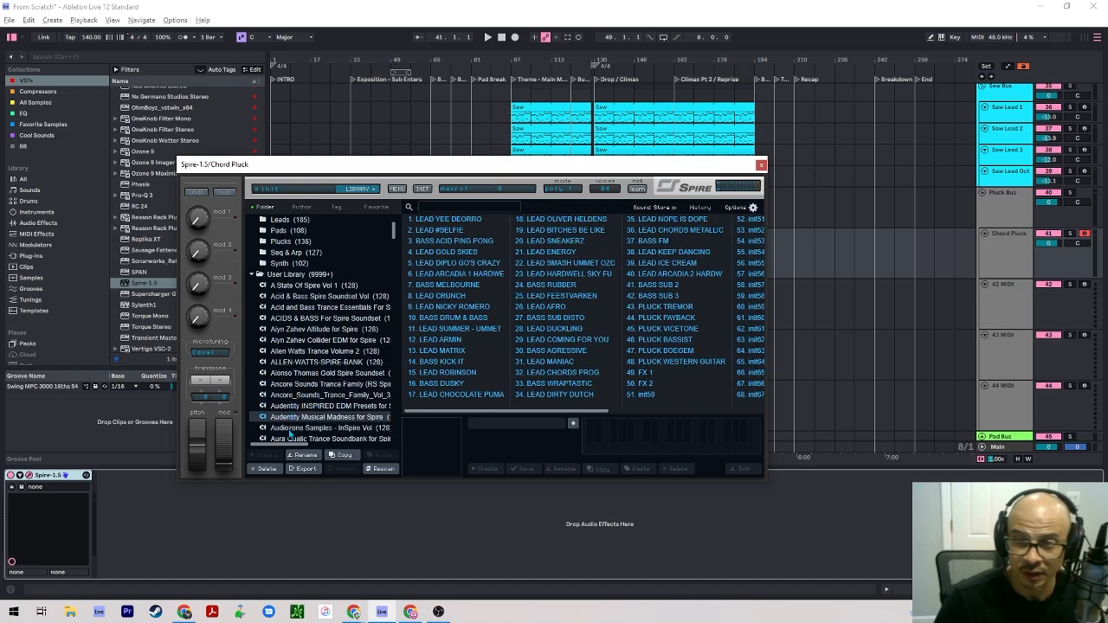
click(291, 428)
Audition pluck presets, load ASTF - PLUCK 1 from the Ancore Sounds Trance Family bank, and close the Spire window.
click(292, 286)
click(320, 352)
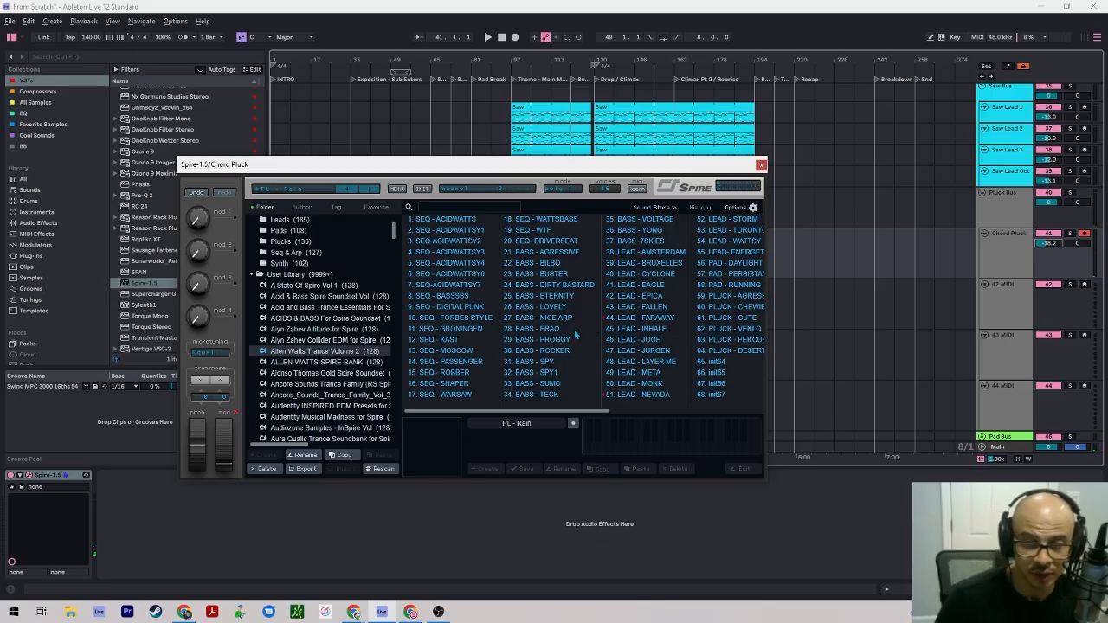
click(320, 362)
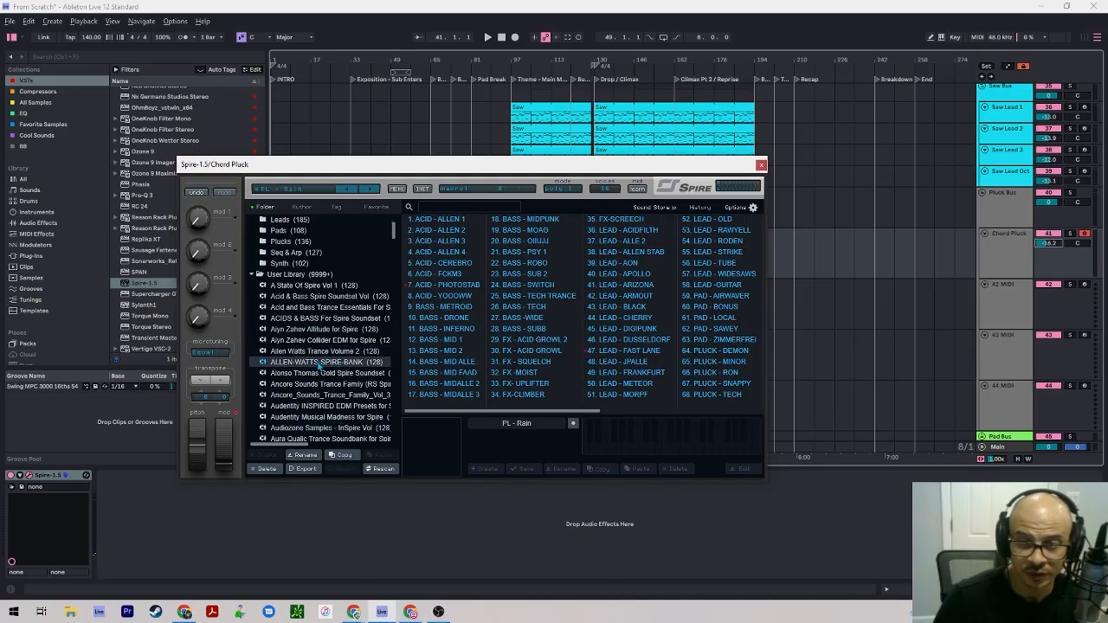
key(Down)
key(Down)
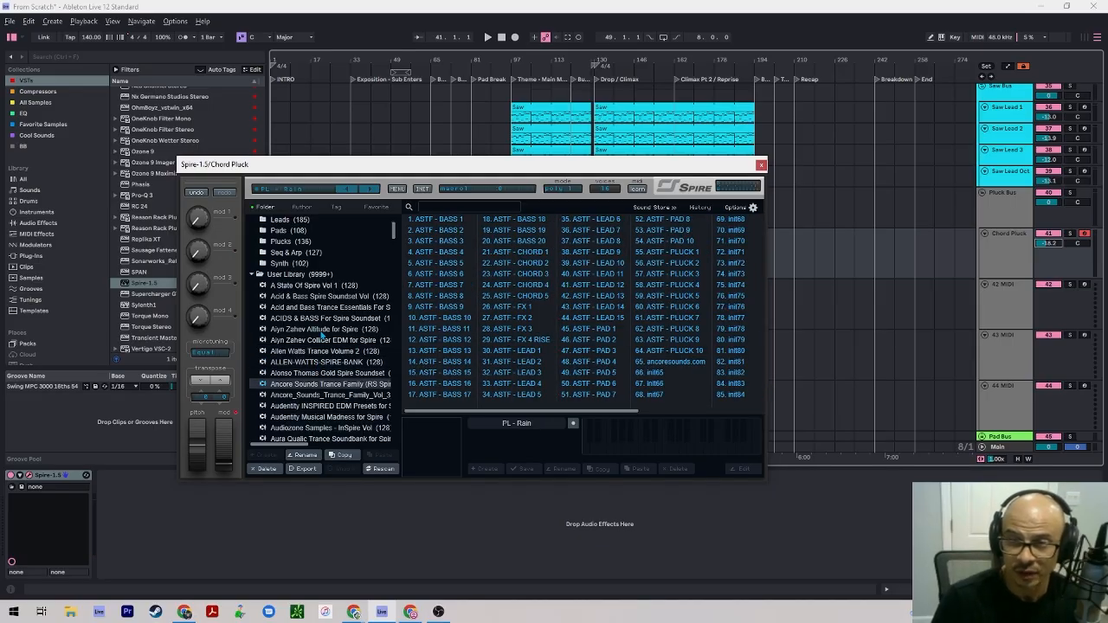
click(682, 284)
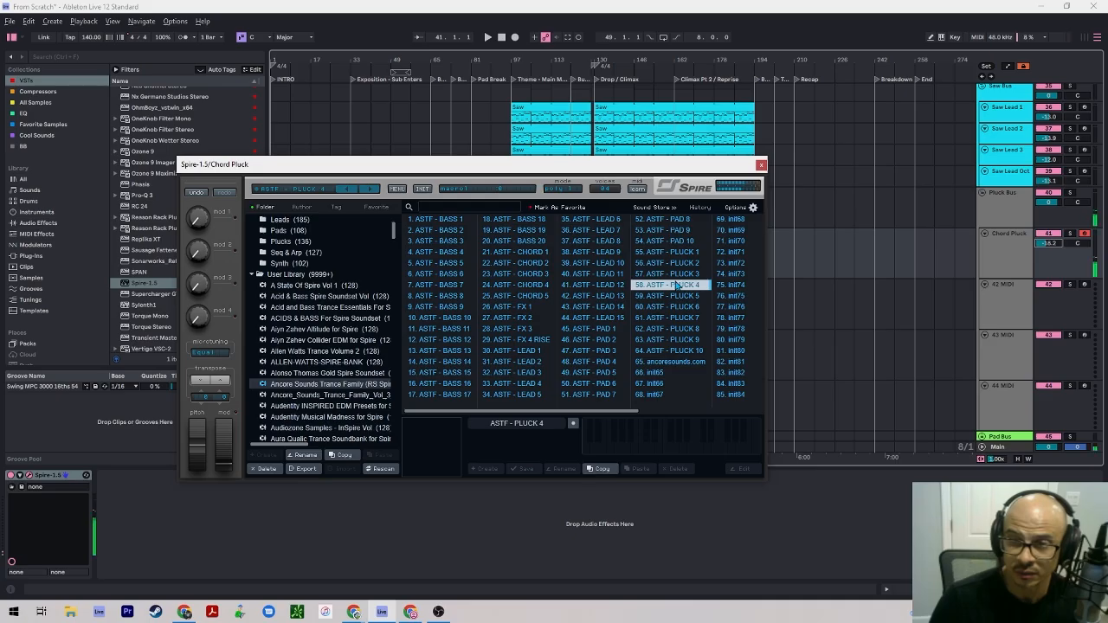
click(674, 276)
click(660, 253)
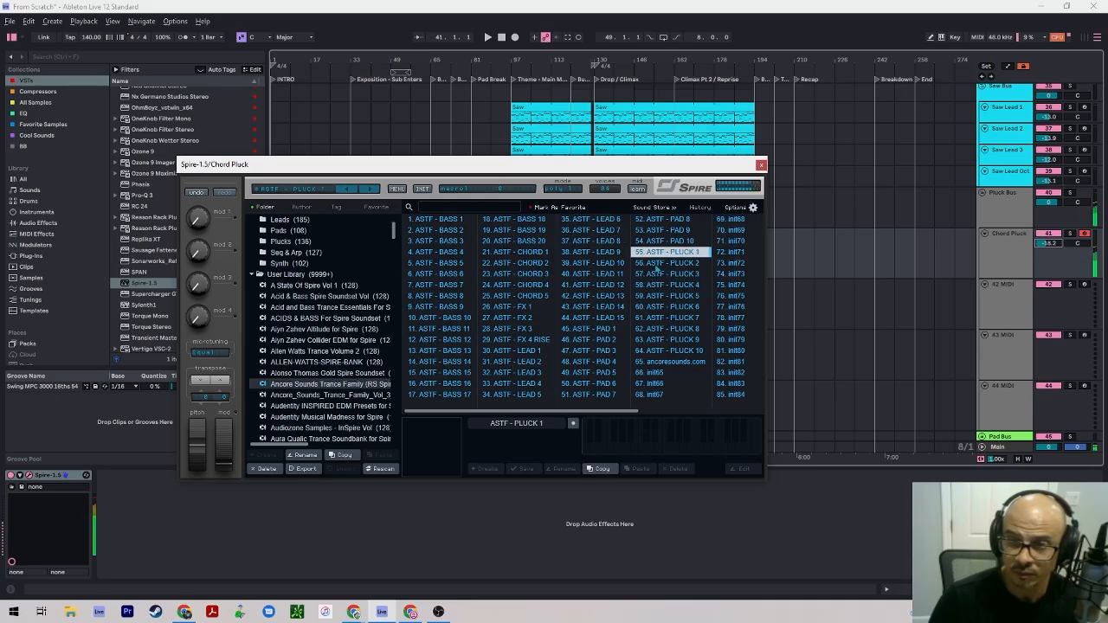
click(759, 165)
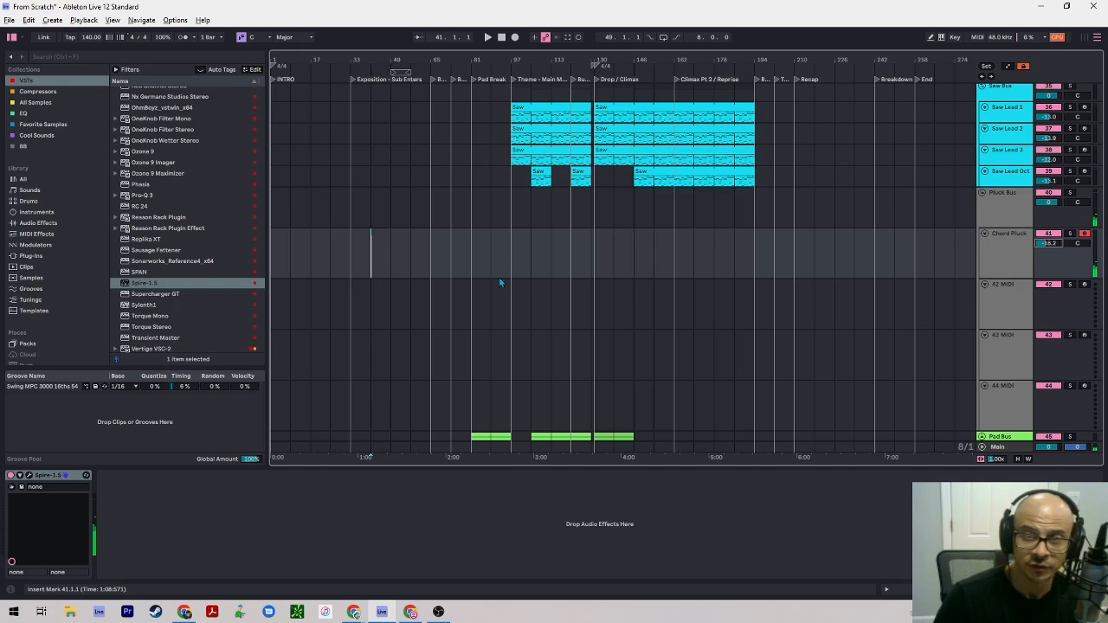
Create an empty eight-bar MIDI clip on the Chord Pluck track from bar 41 to bar 49.
click(372, 259)
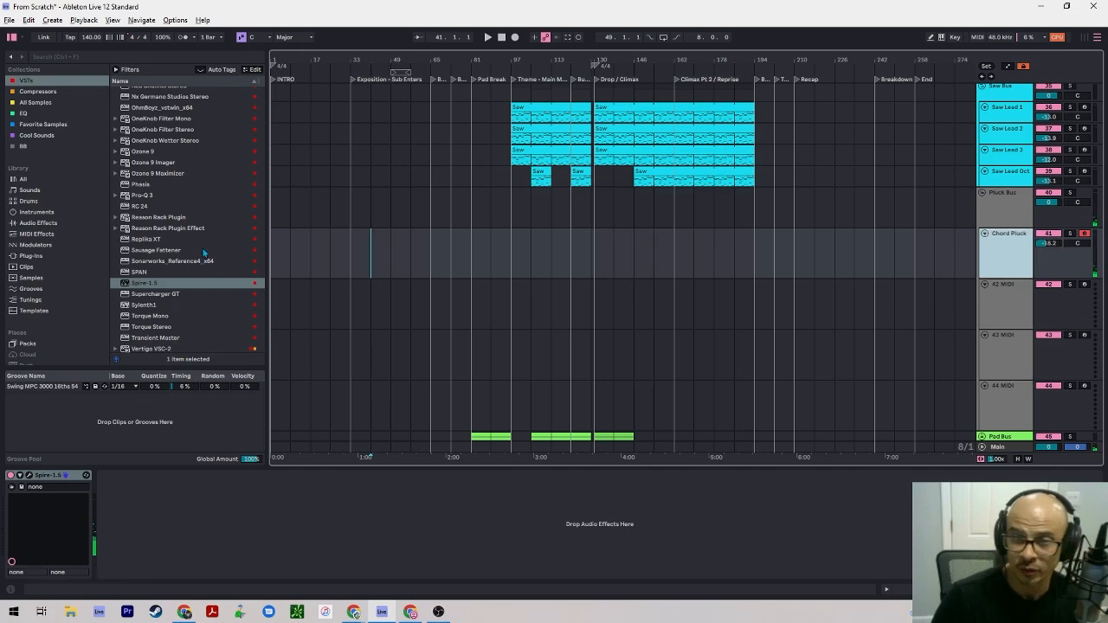
drag(376, 259, 386, 262)
key(ctrl+shift+m)
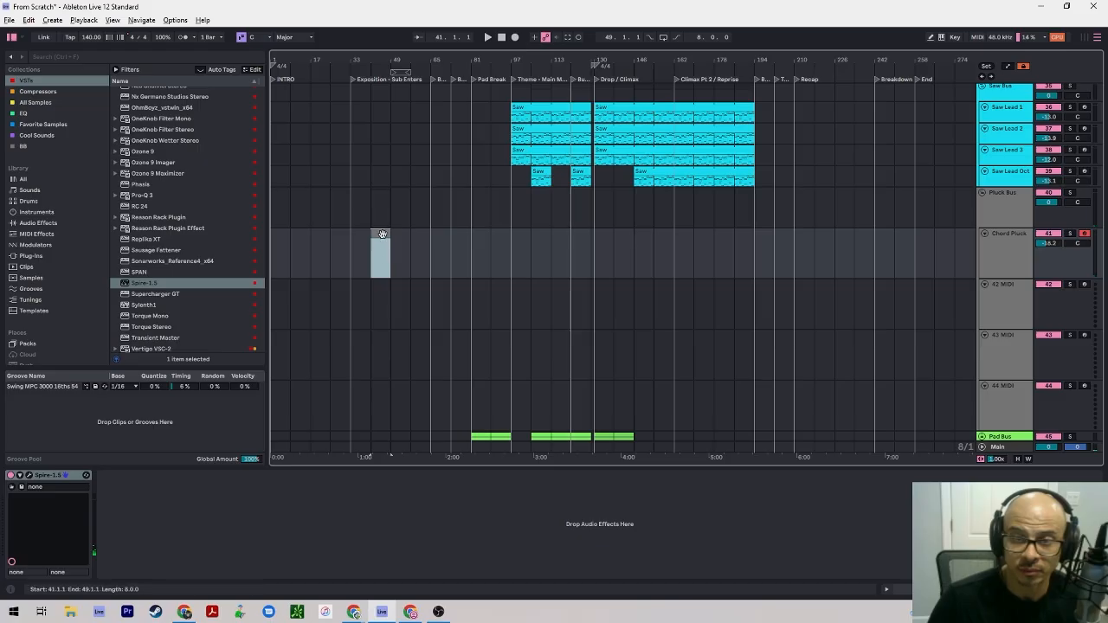
Open the Chord Pluck clip's piano roll and enter sixteenth notes A2 and E3 at its start.
double_click(382, 233)
right_click(252, 375)
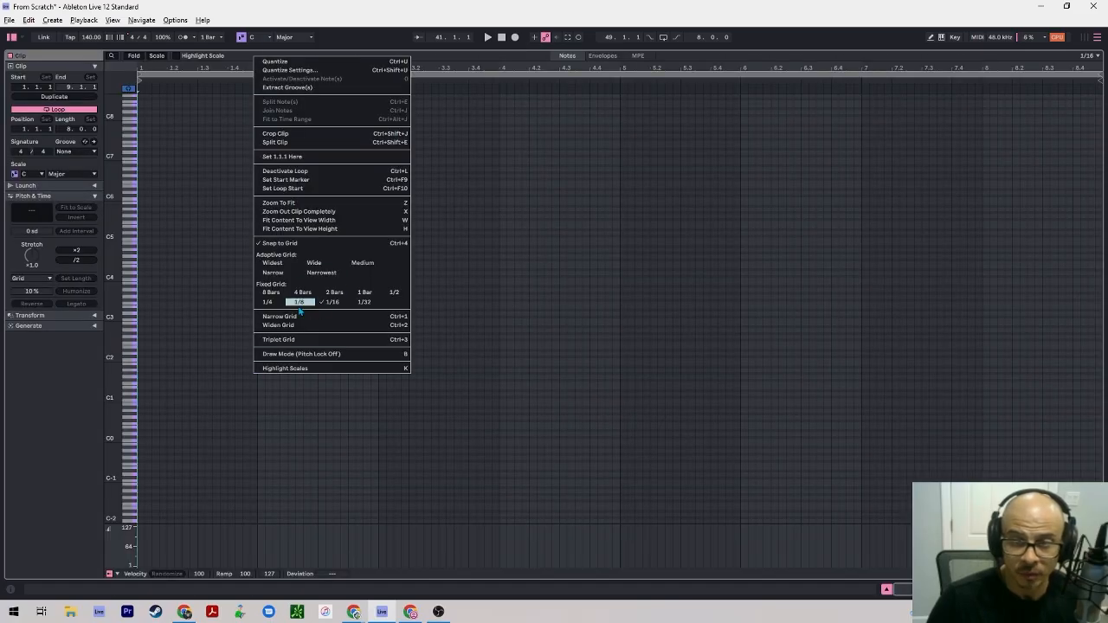
click(160, 372)
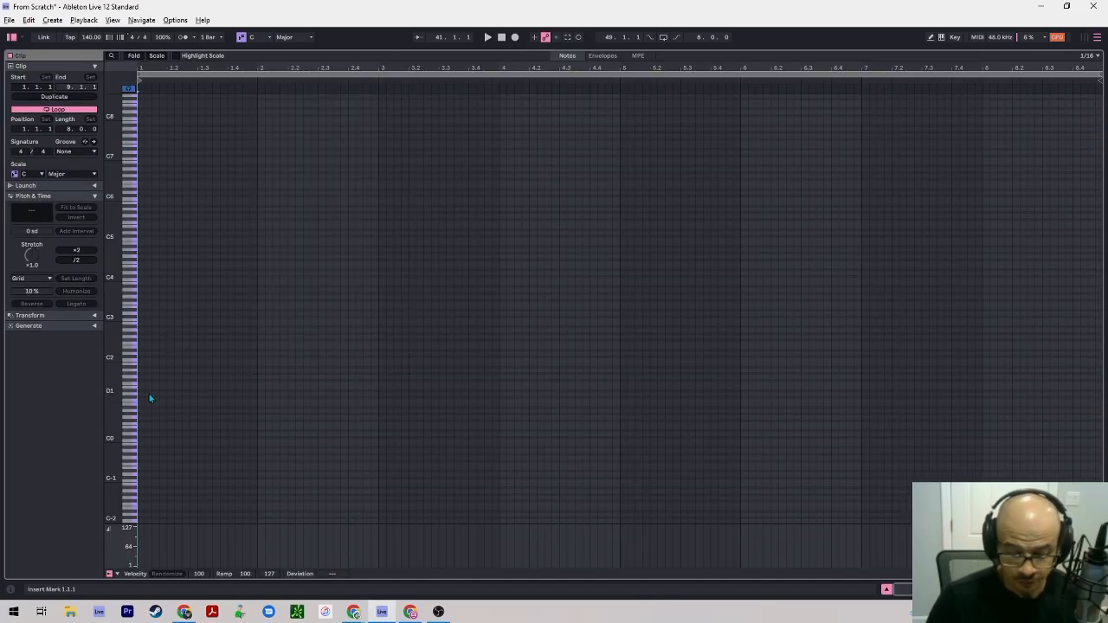
click(140, 332)
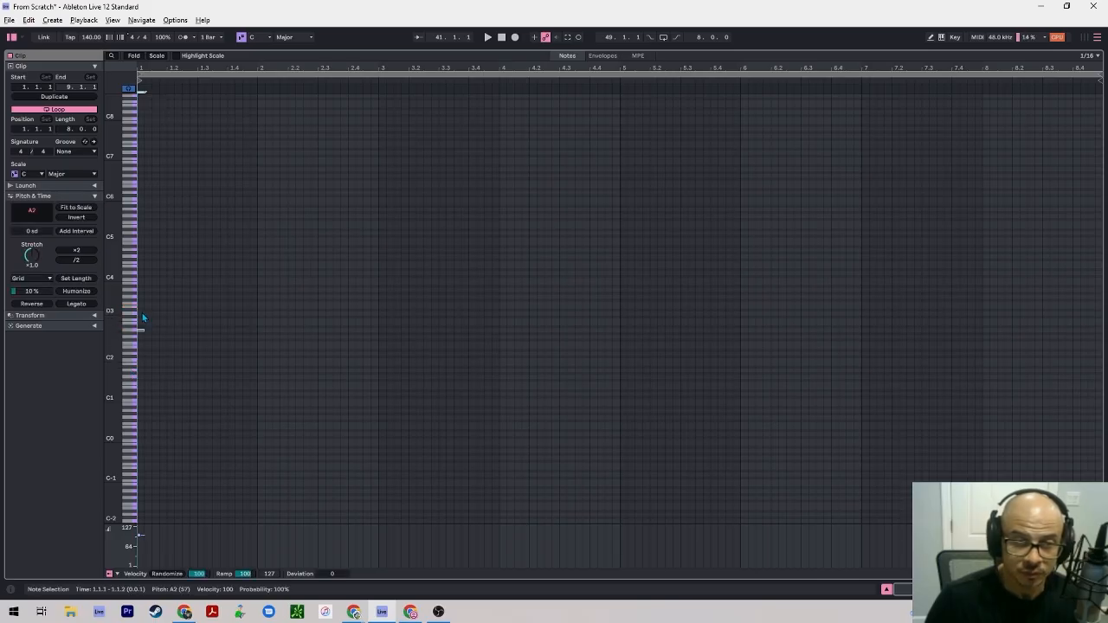
click(140, 309)
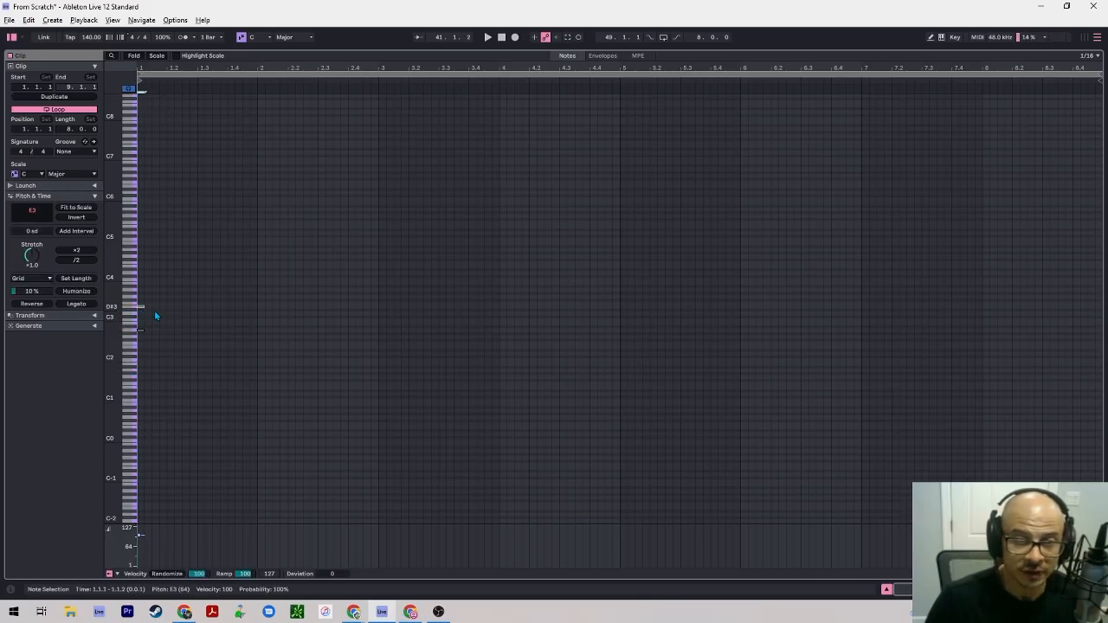
click(154, 310)
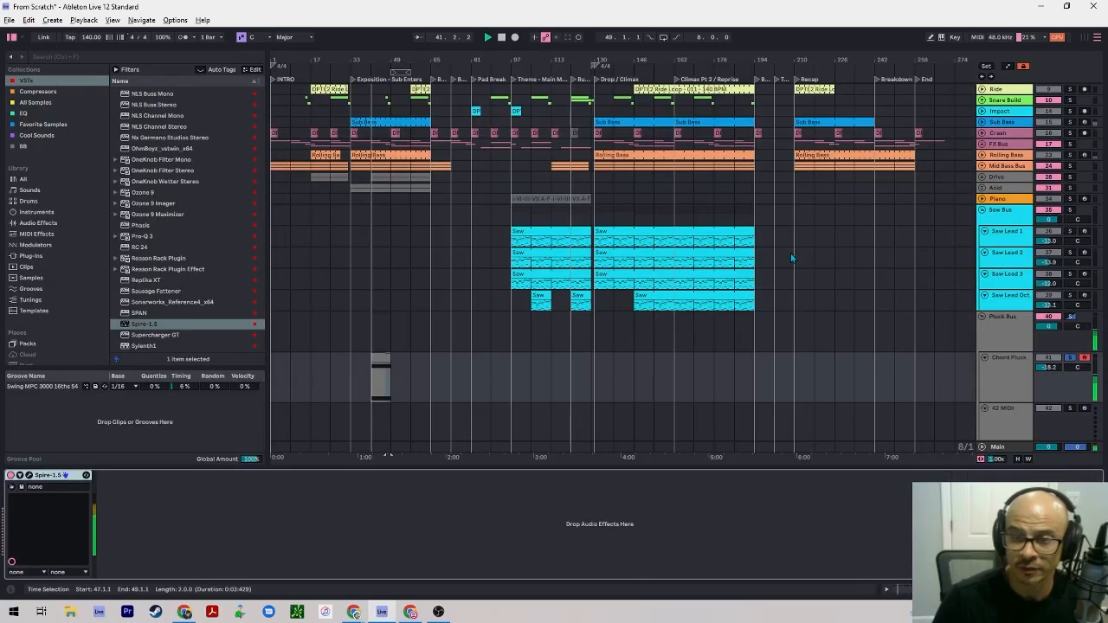
Solo the Kick, Hi Hat Bus, Clap, Rolling Bass and Mid Bass Bus tracks together with Chord Pluck.
scroll(413, 310, up, 2)
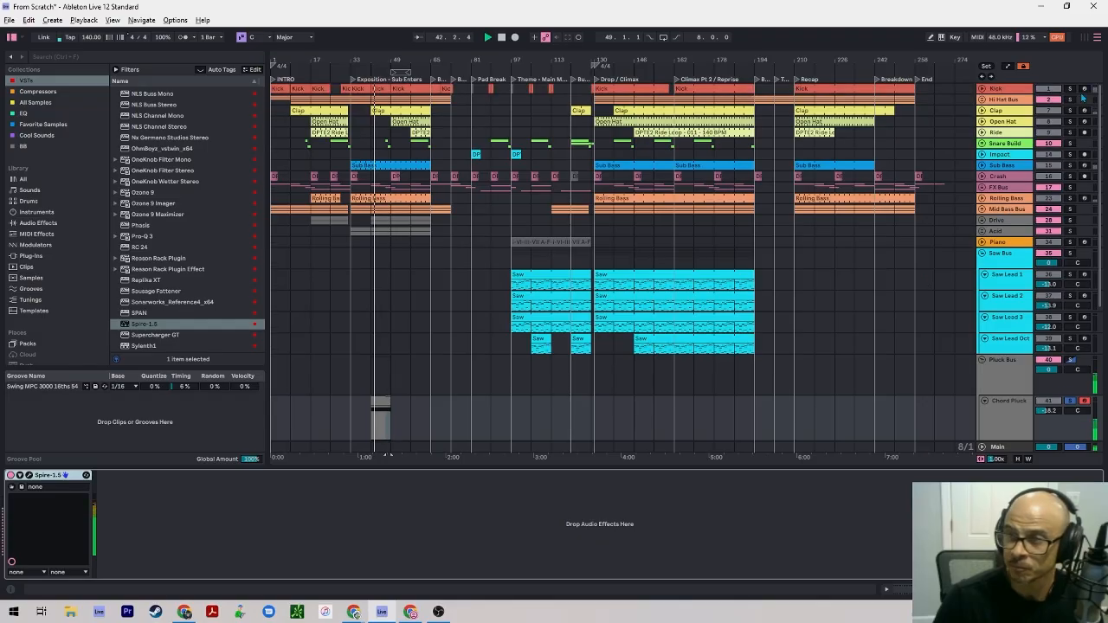
ctrl+click(1071, 89)
ctrl+click(1070, 100)
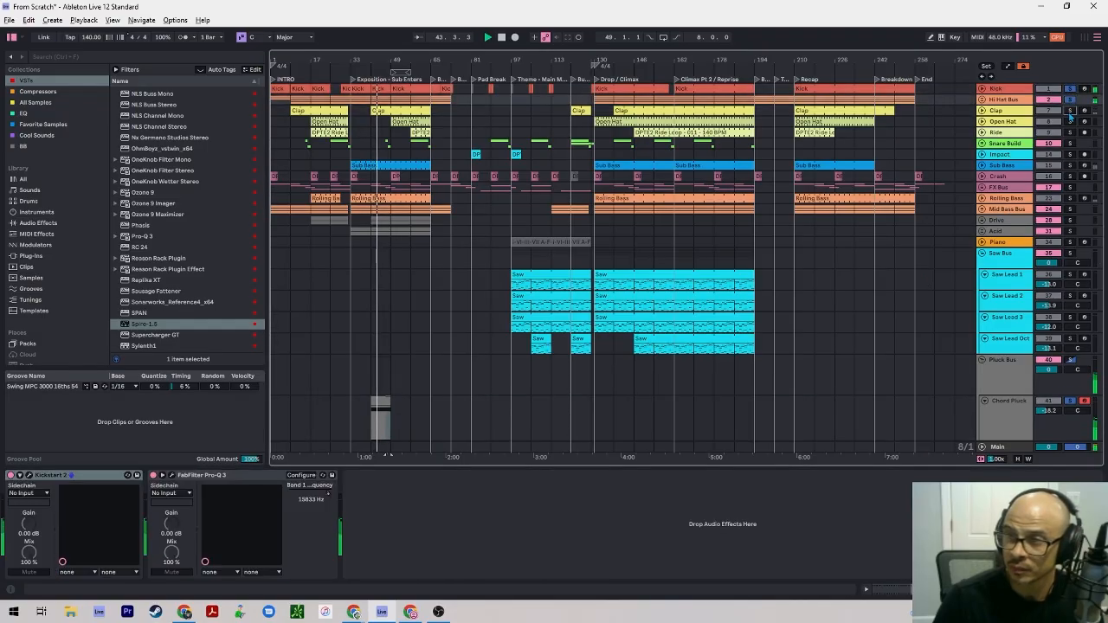
ctrl+click(1071, 111)
scroll(1010, 229, down, 2)
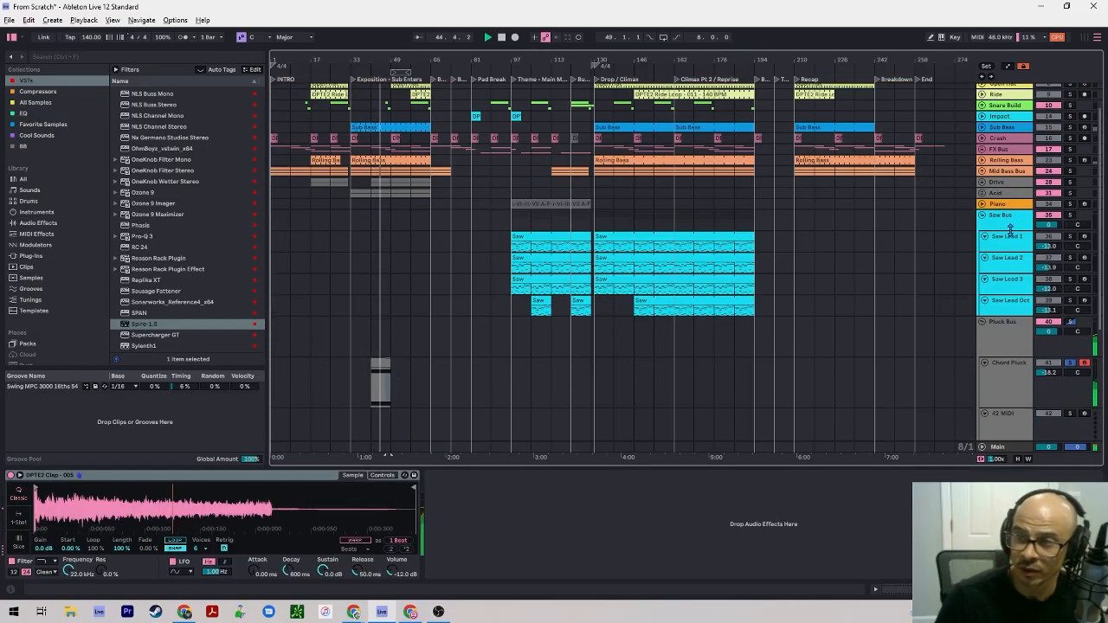
scroll(1022, 191, up, 2)
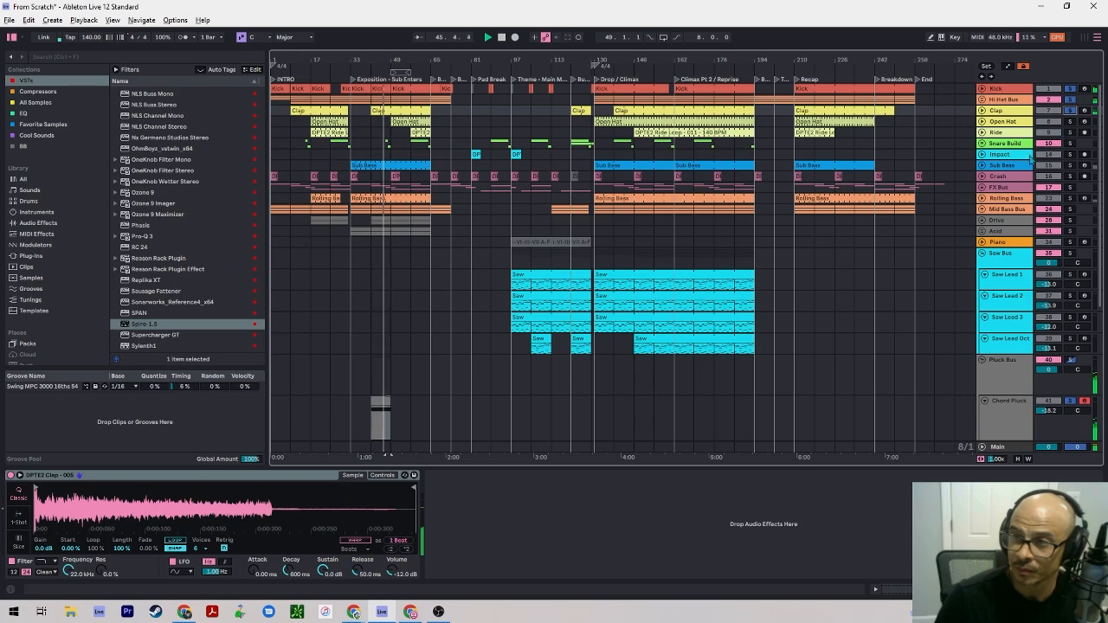
click(1004, 198)
click(1015, 210)
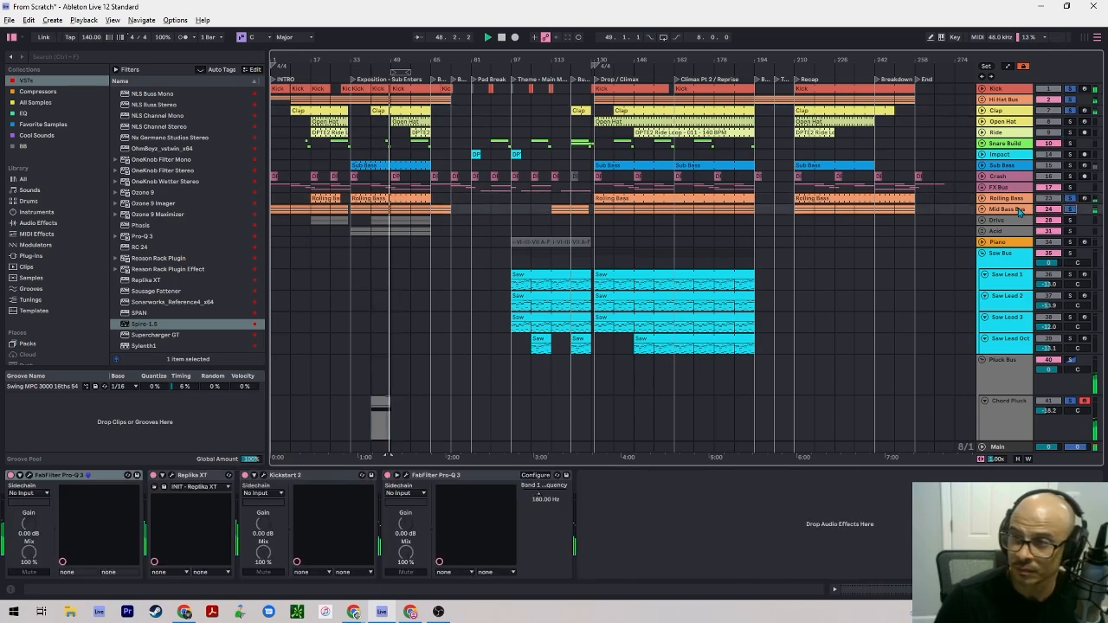
Loop playback over the Chord Pluck clip from bar 41 to bar 49.
scroll(395, 331, down, 5)
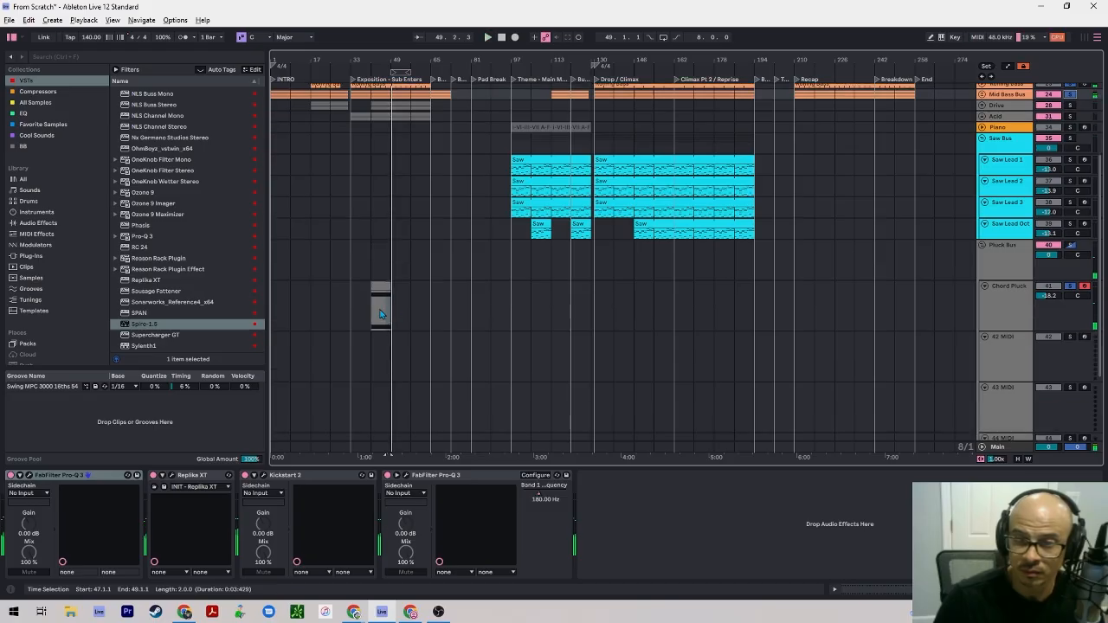
click(381, 313)
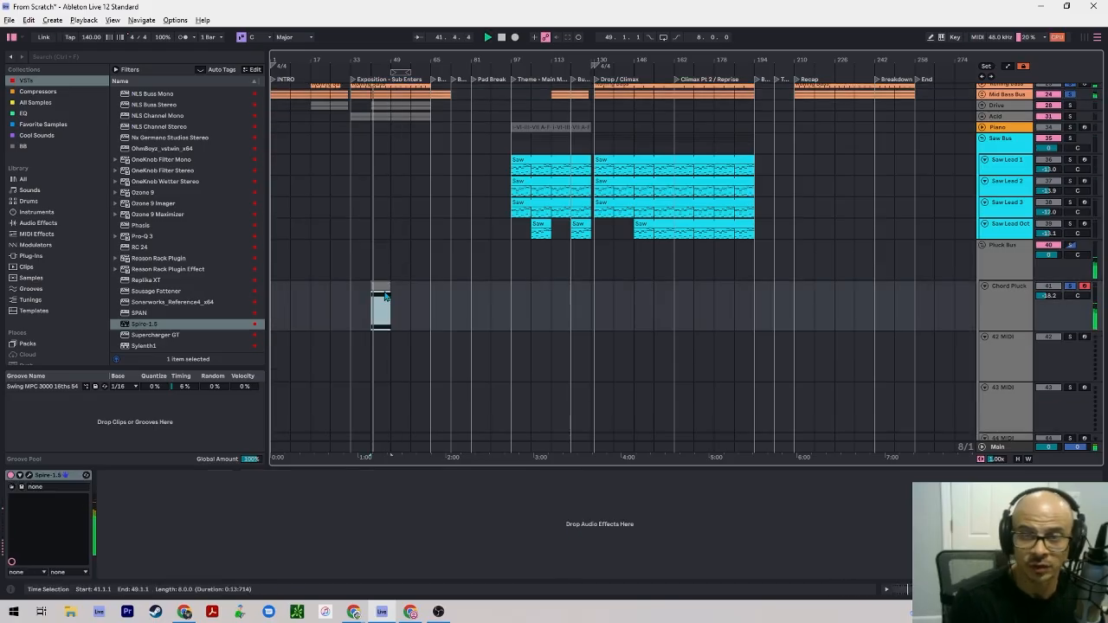
key(ctrl+l)
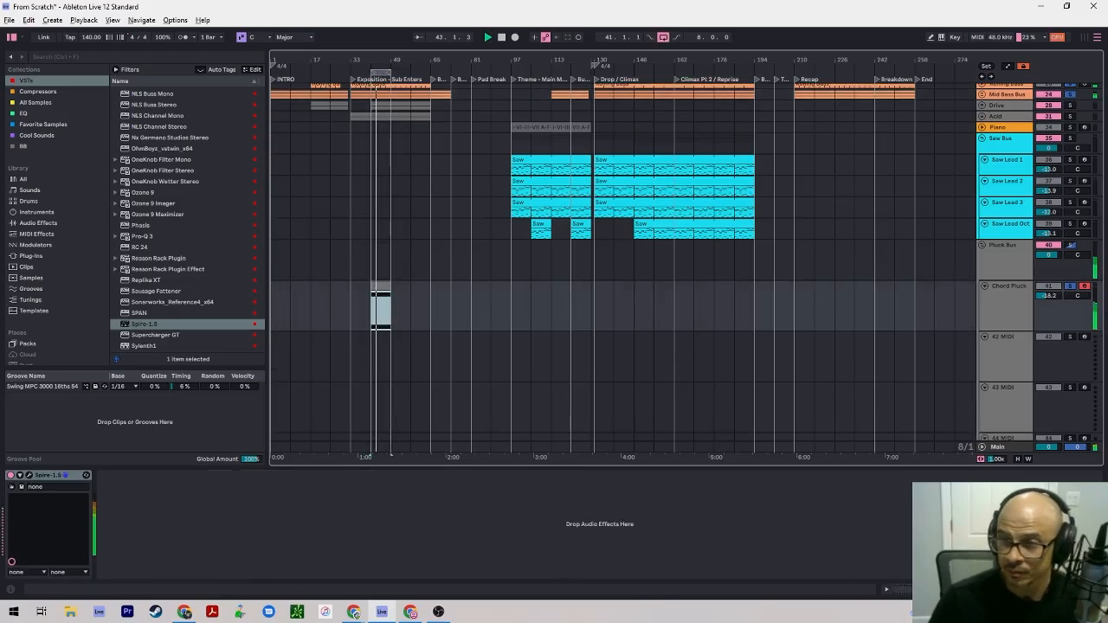
Open SPAN on the Main track and compare the spectrum with the Chord Pluck solo switched on and off.
click(1008, 447)
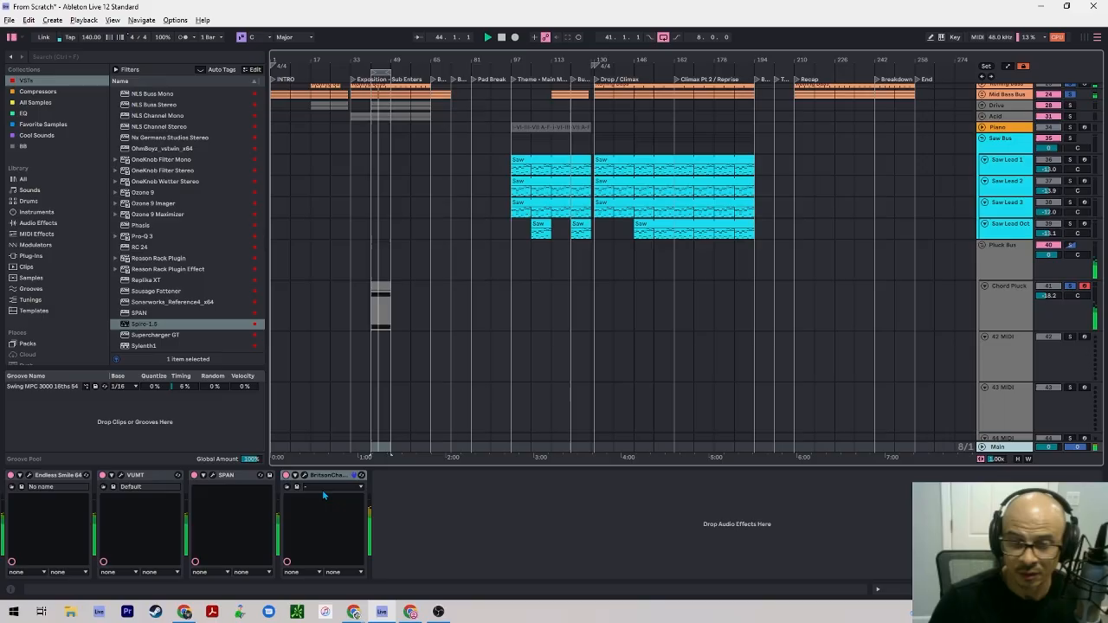
click(213, 476)
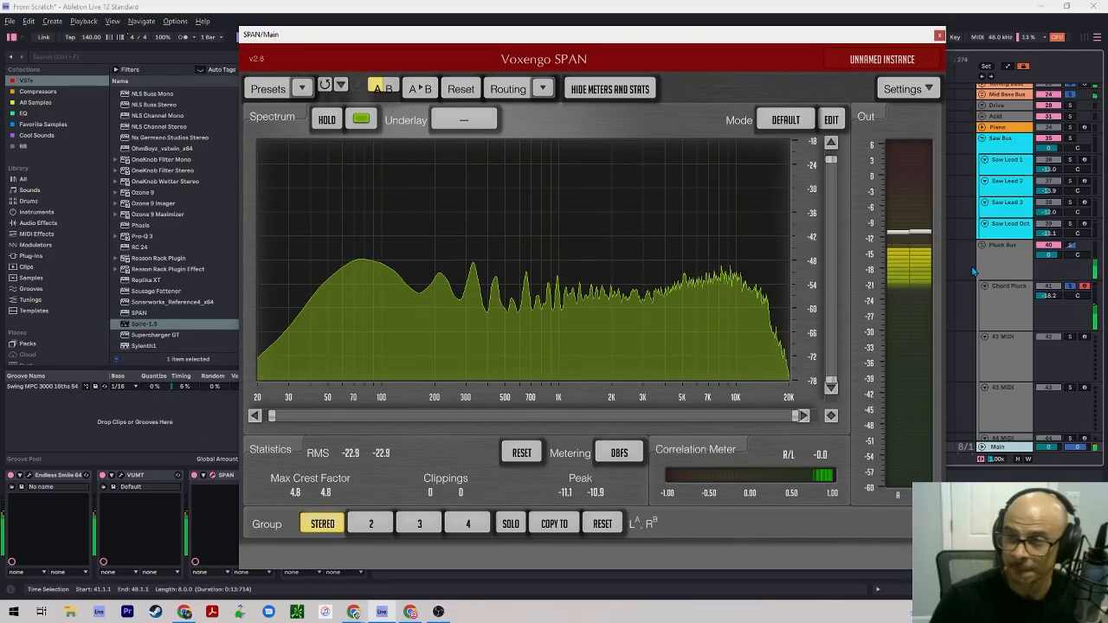
click(1067, 289)
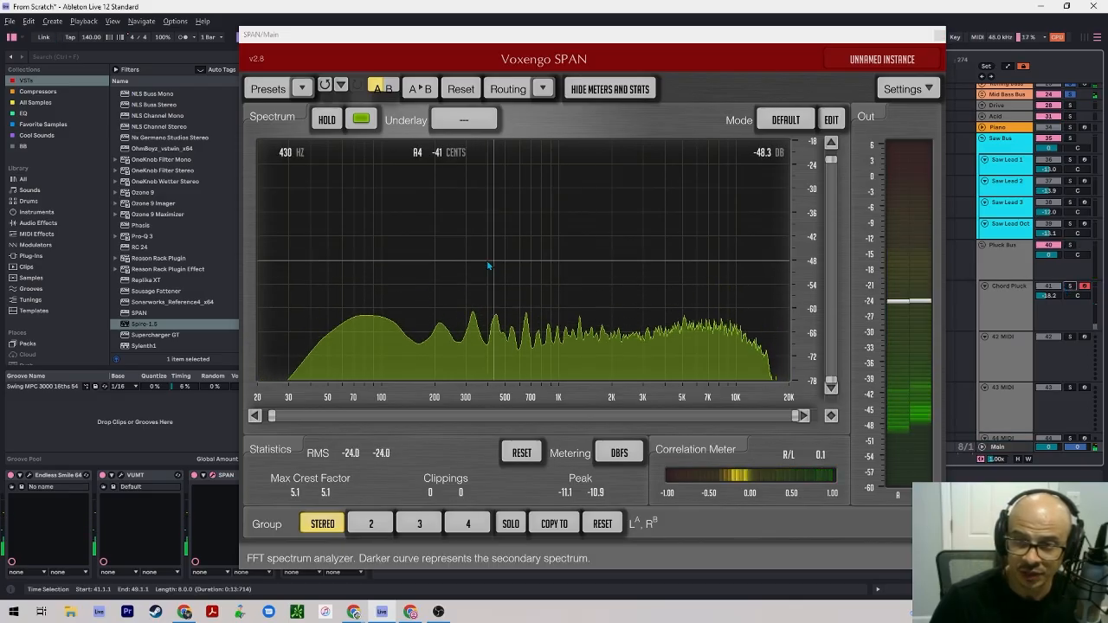
click(1070, 287)
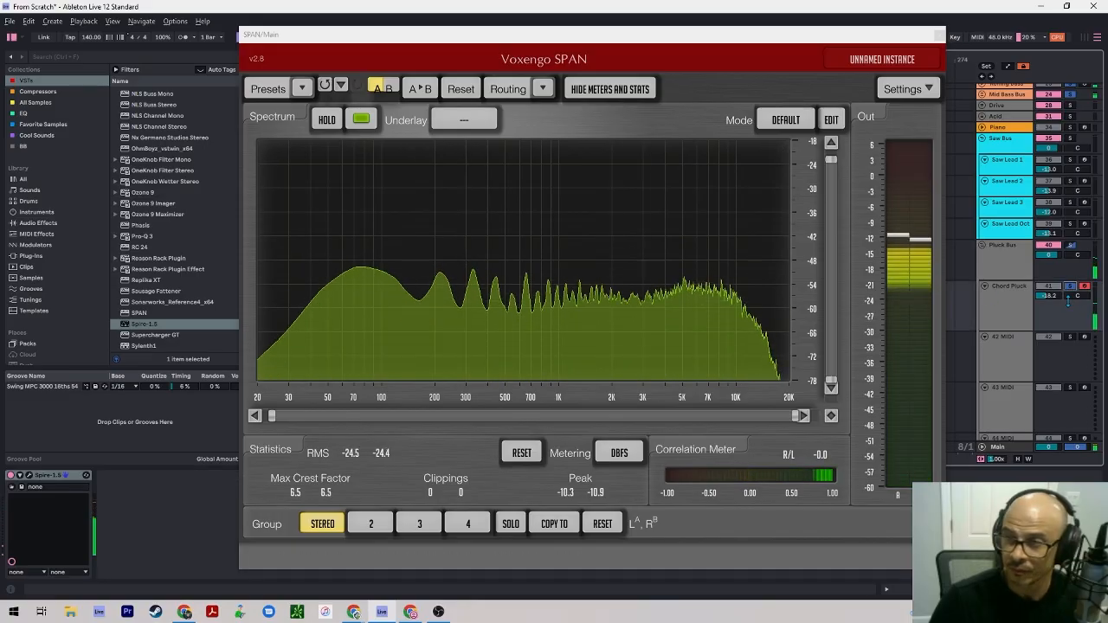
click(1070, 287)
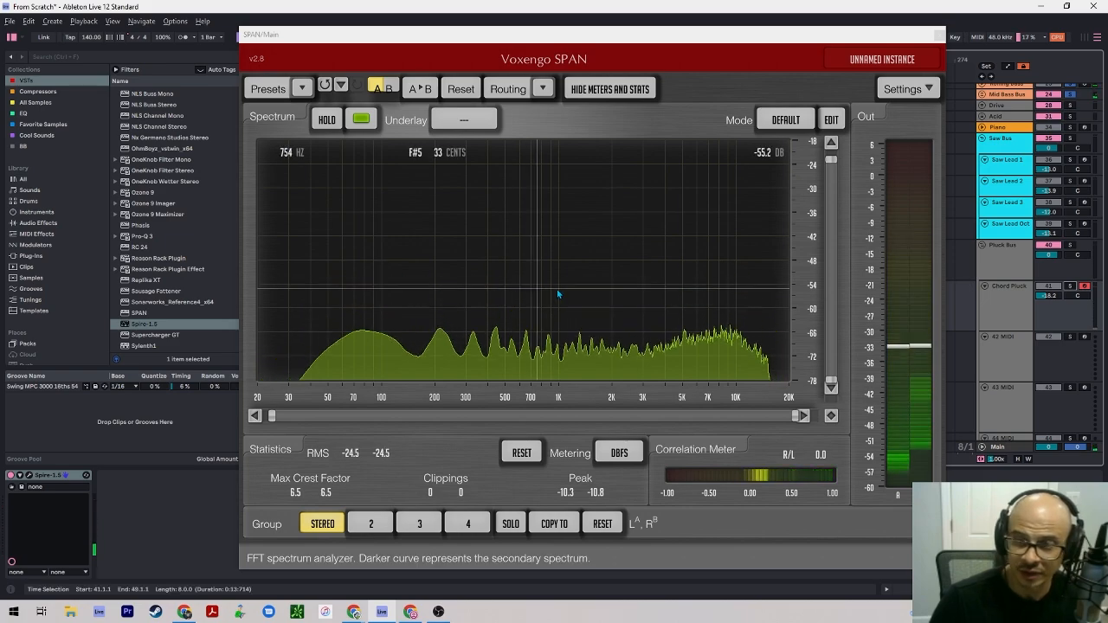
click(1070, 287)
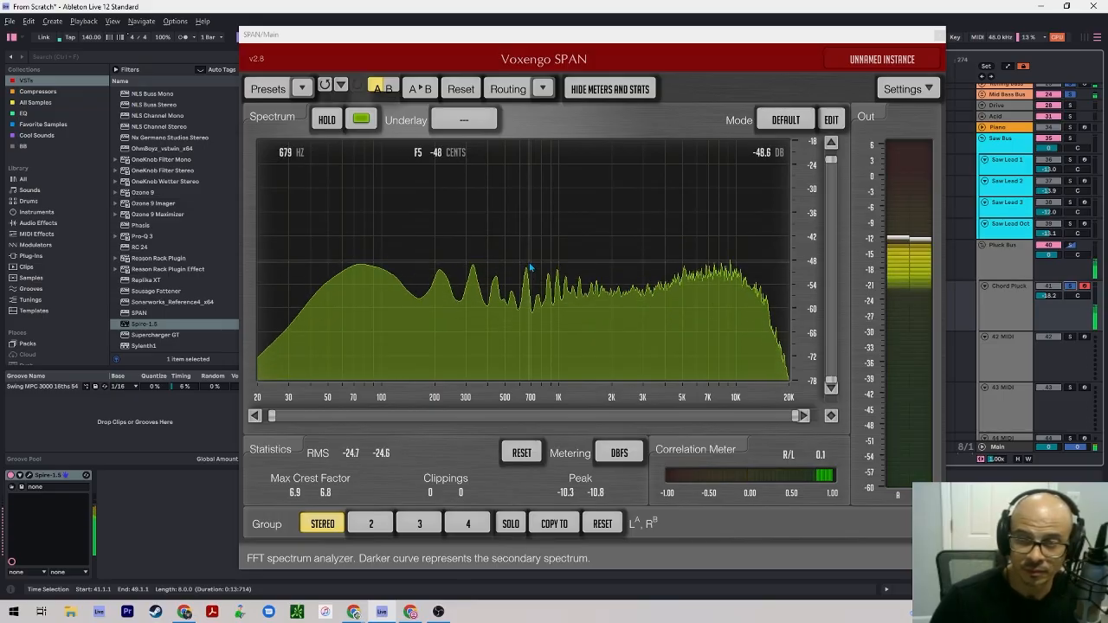
Lower the Chord Pluck track volume to -20.0 dB.
click(1042, 295)
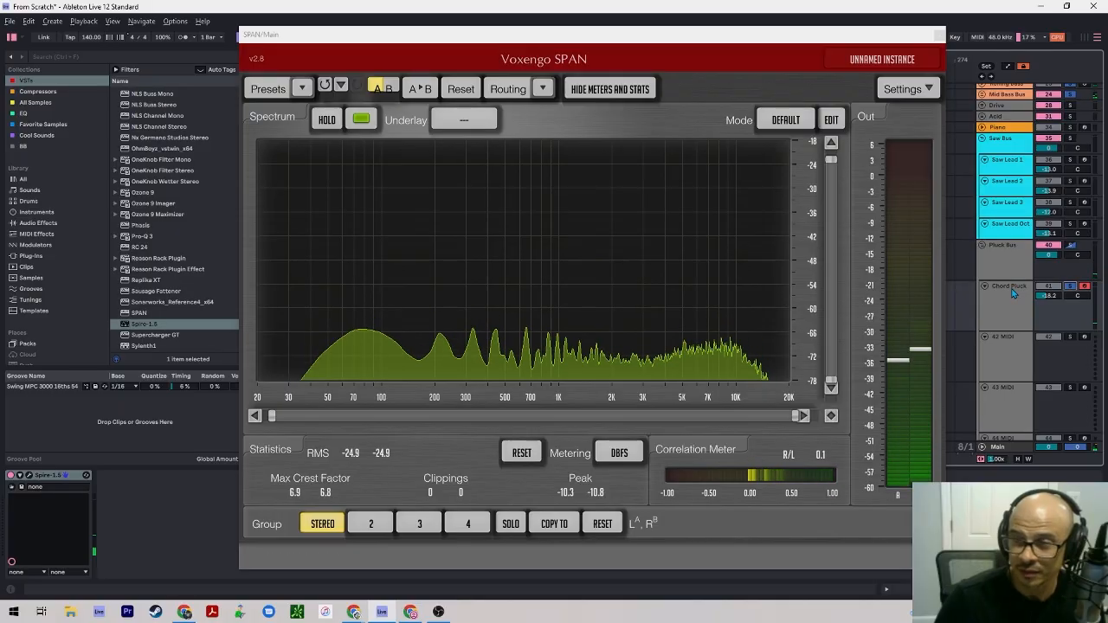
click(1042, 295)
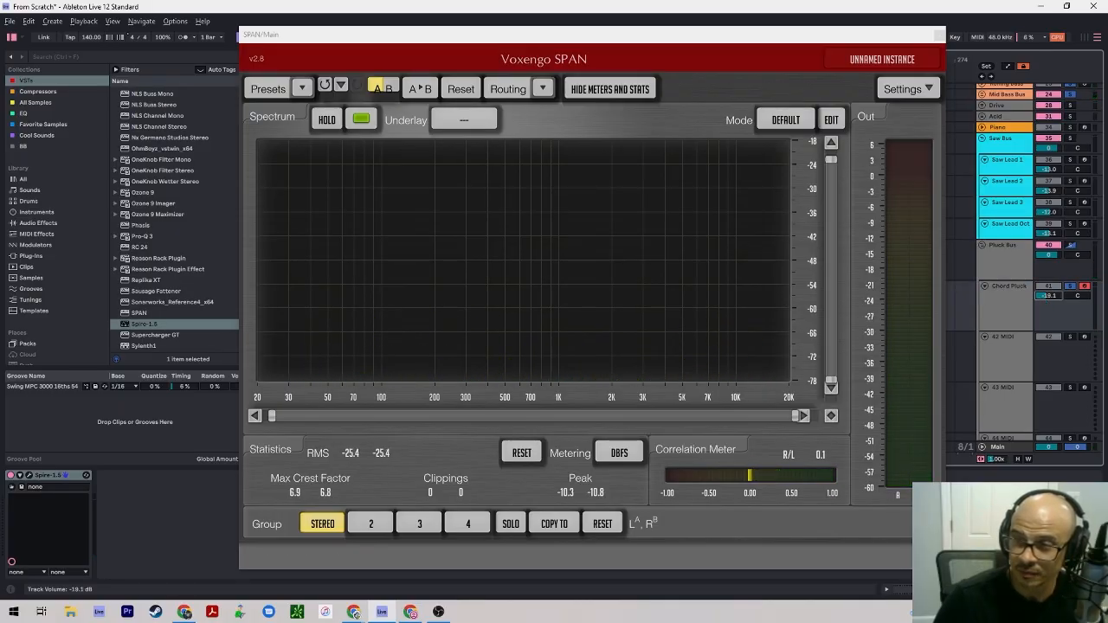
drag(1046, 300, 1046, 306)
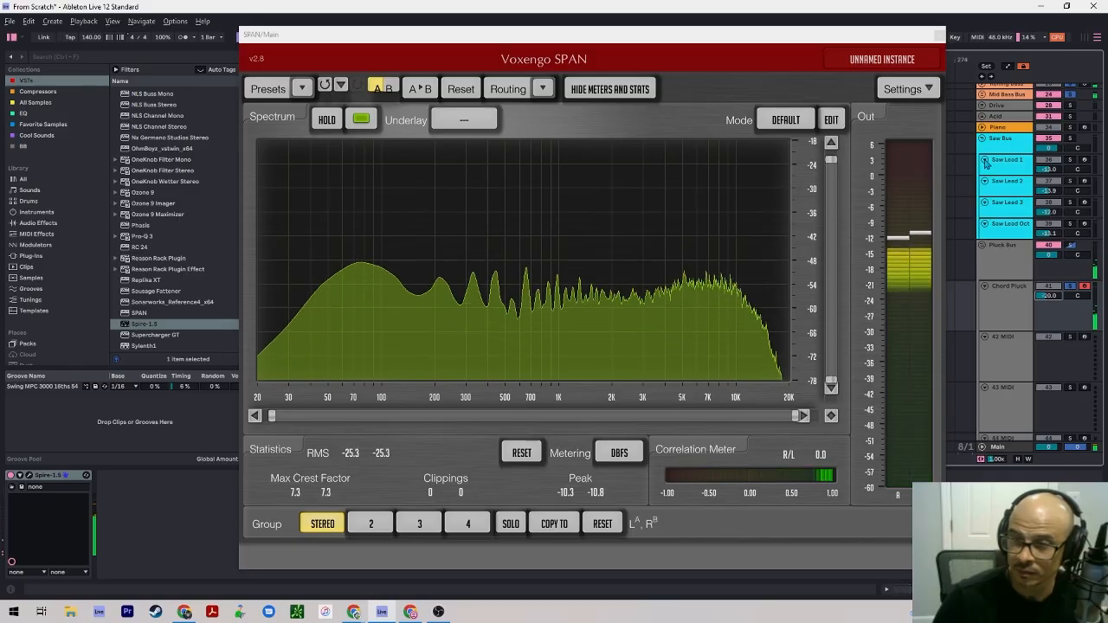
Close the SPAN window and clear all track solos so the full mix plays.
click(940, 36)
click(940, 36)
scroll(1071, 115, up, 3)
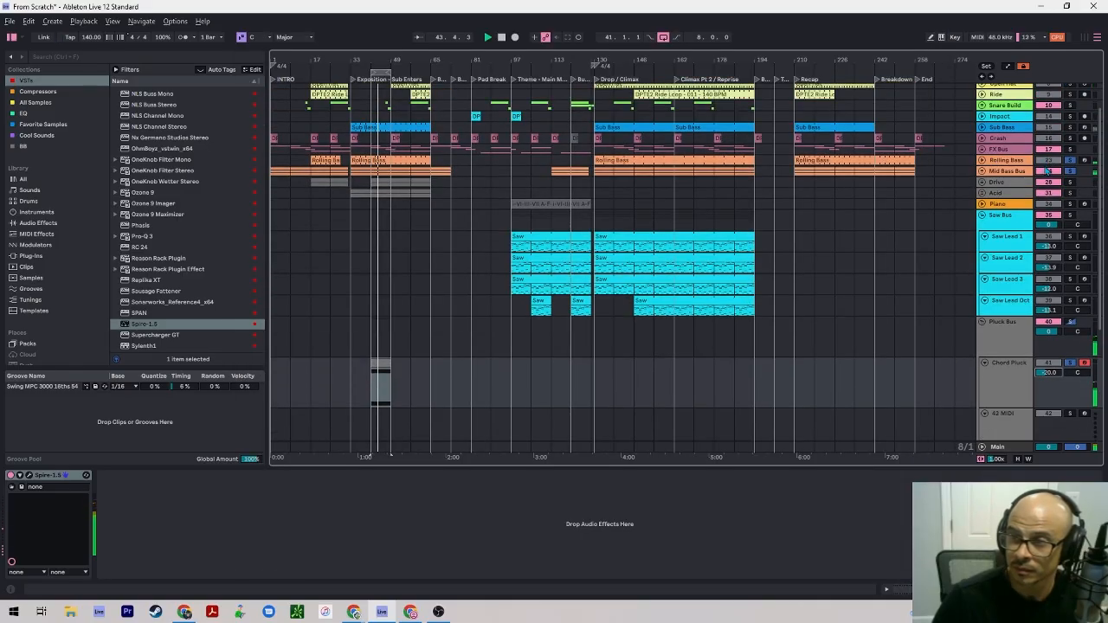
click(1071, 90)
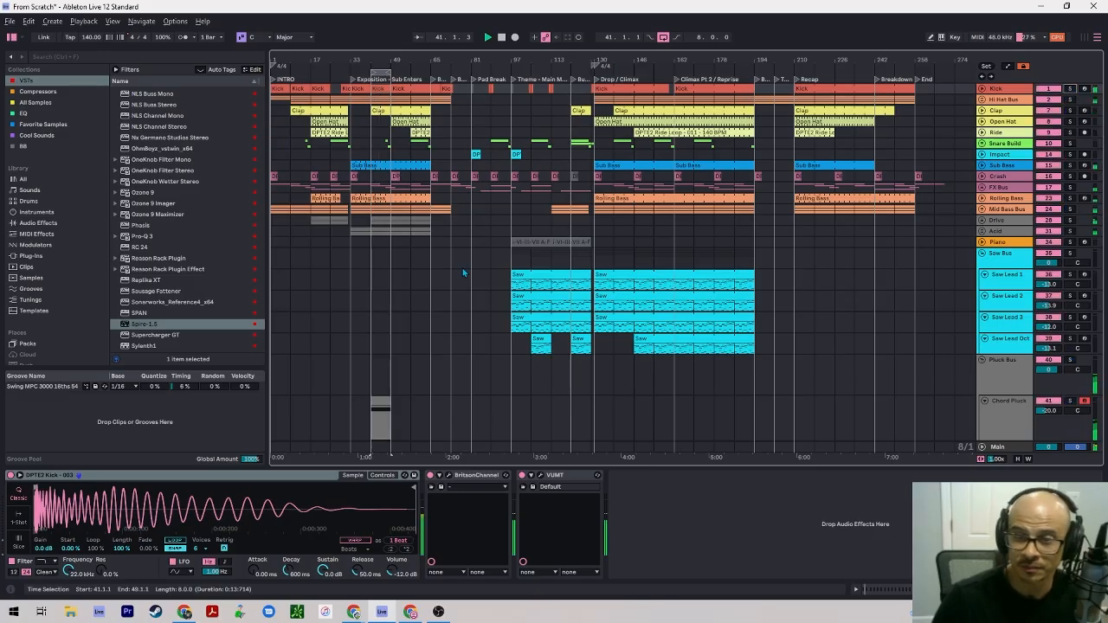
Pan the Chord Pluck track to the right, set its volume to -18.0 dB, and stop playback.
scroll(1048, 199, down, 4)
click(1048, 299)
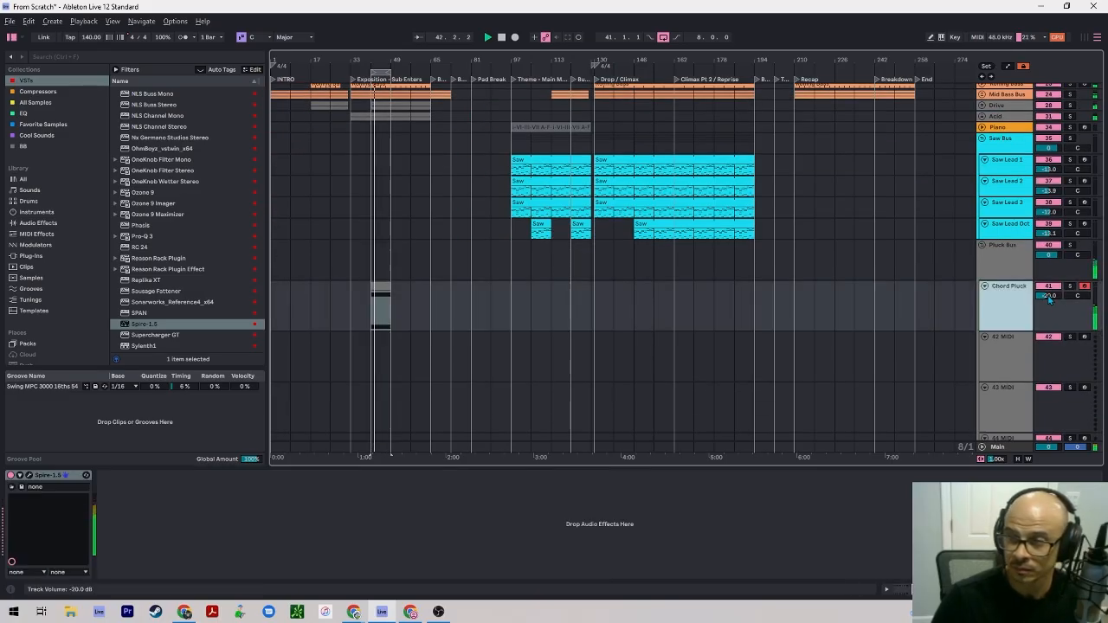
drag(1078, 297, 1077, 286)
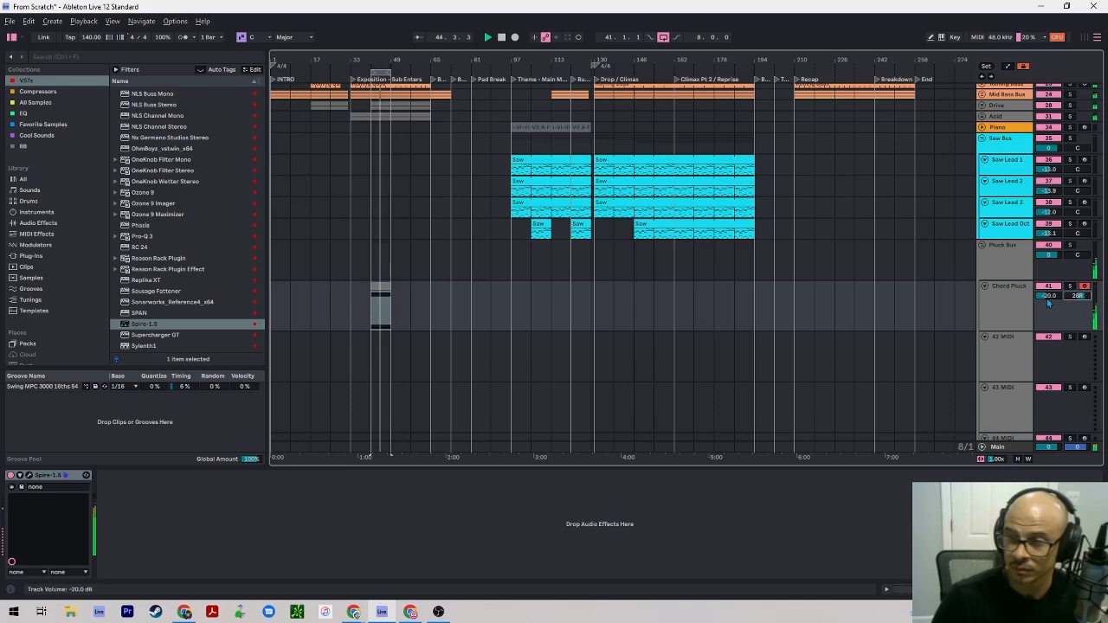
drag(1047, 299, 1047, 298)
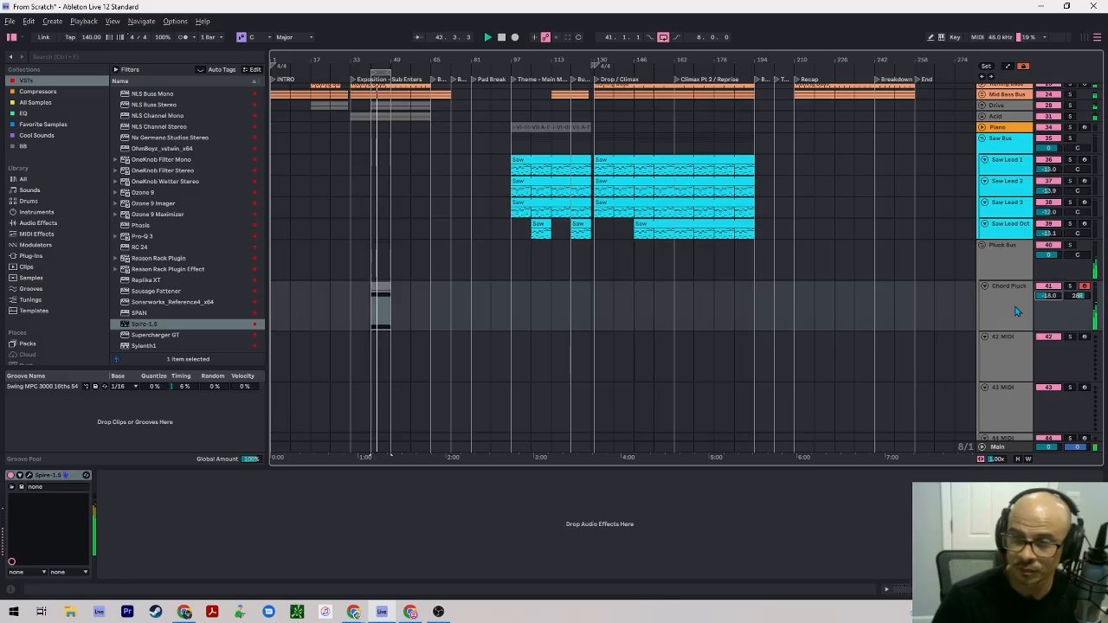
key(space)
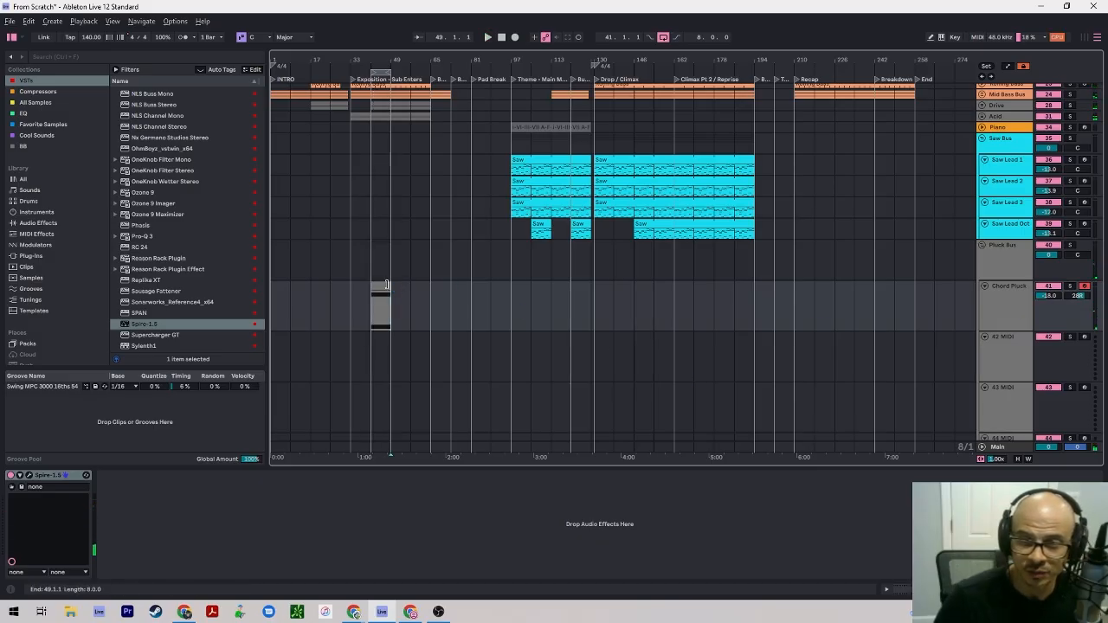
Name the clip Chord Pluck and try it at bar 33, playing the arrangement from there.
key(ctrl+shift+m)
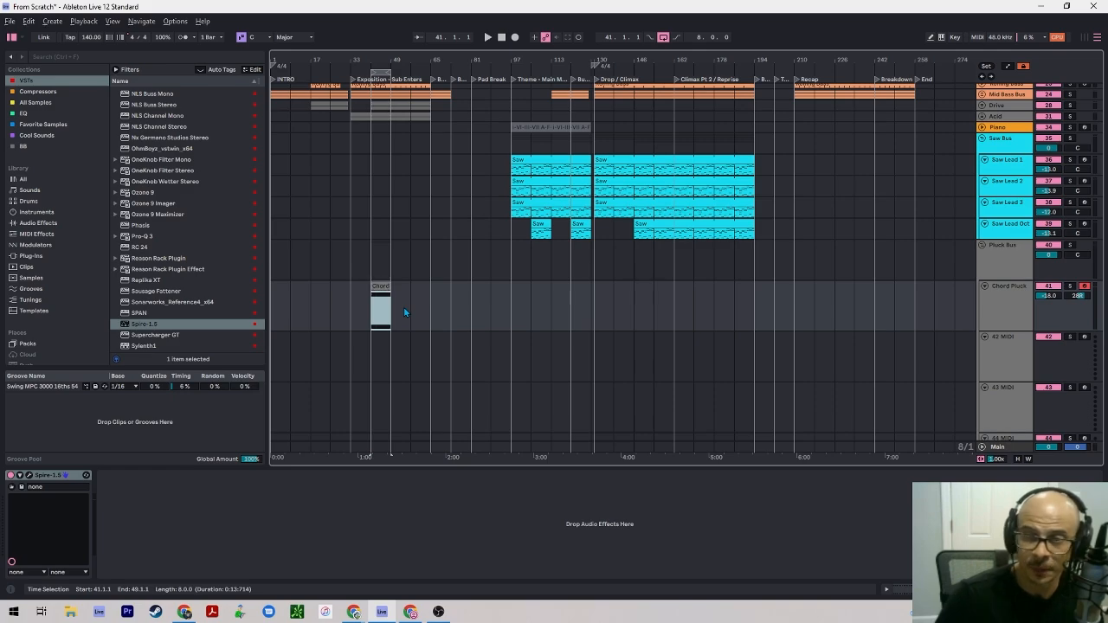
click(290, 314)
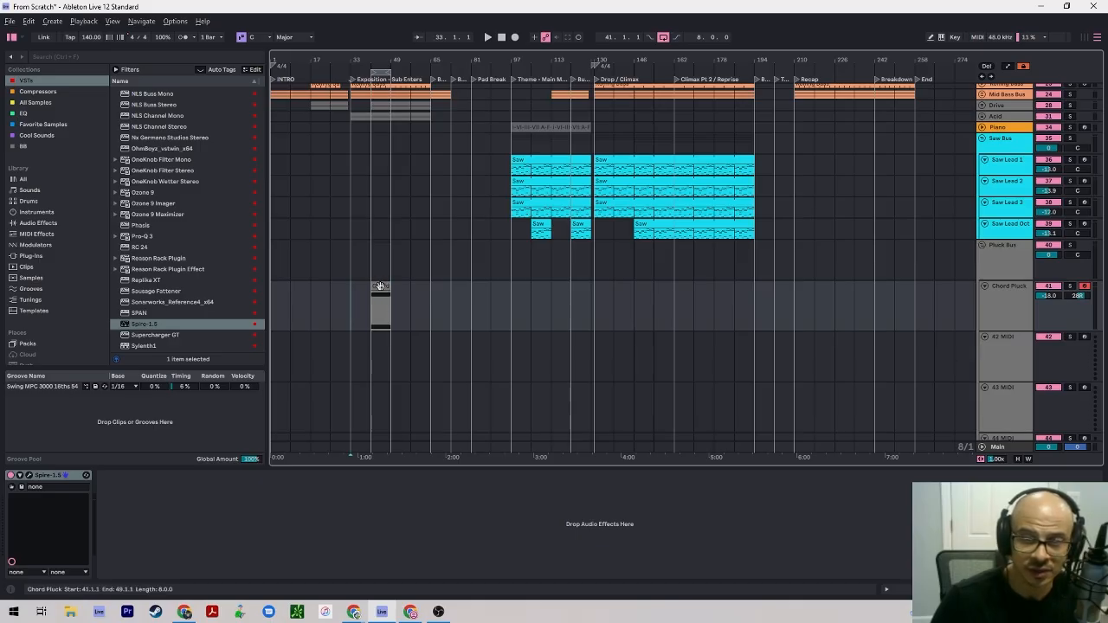
drag(379, 285, 357, 289)
click(349, 268)
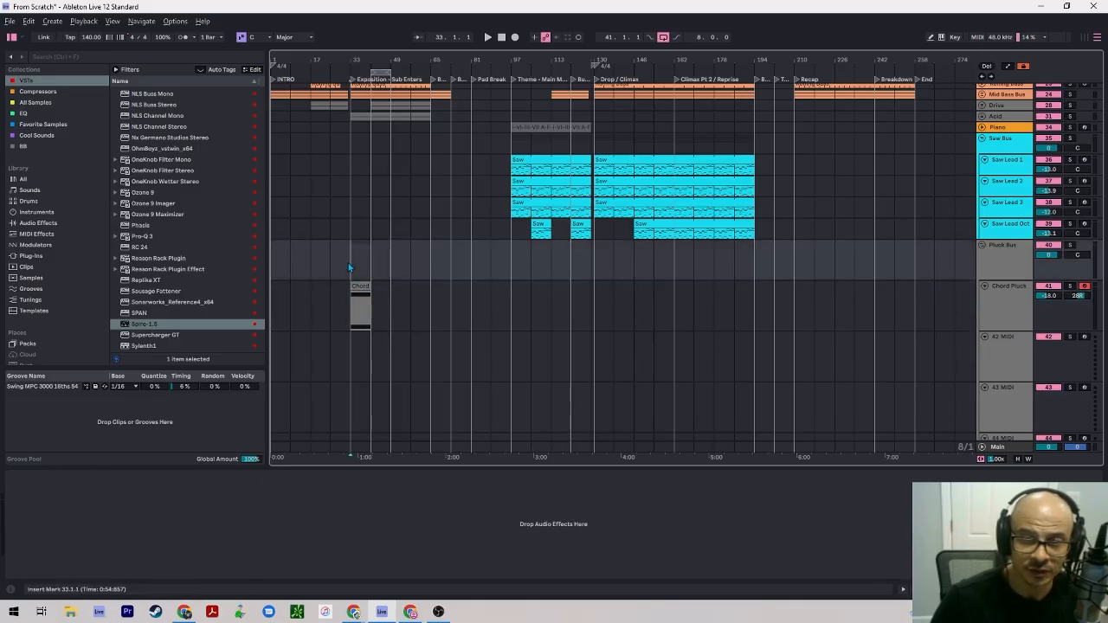
key(space)
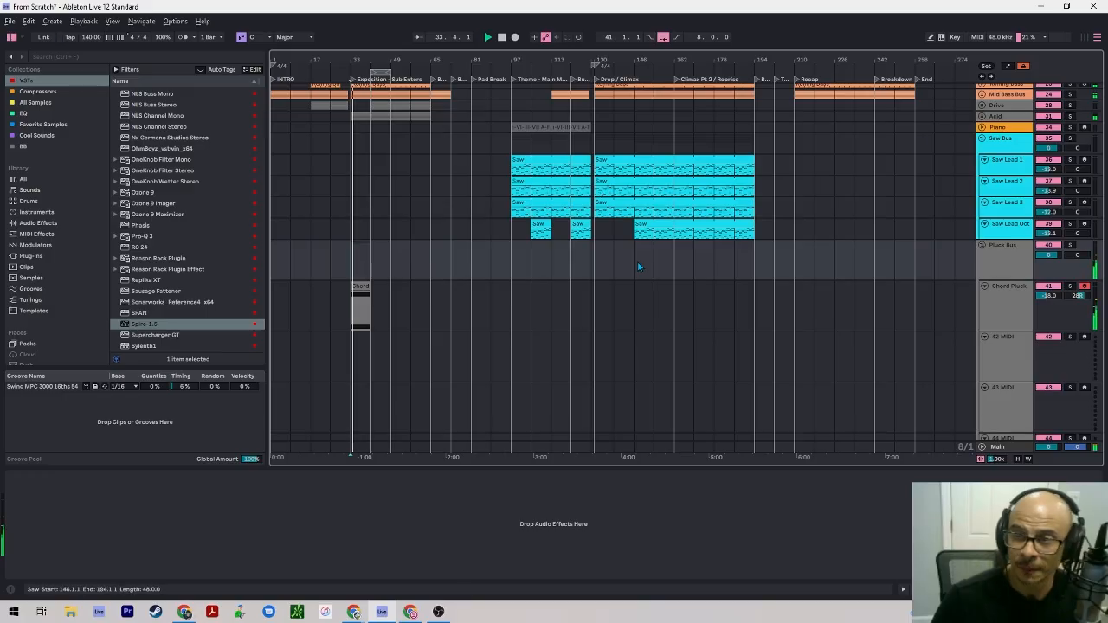
Move the Chord Pluck clip so it starts at bar 49, with playback stopped.
drag(352, 288, 393, 289)
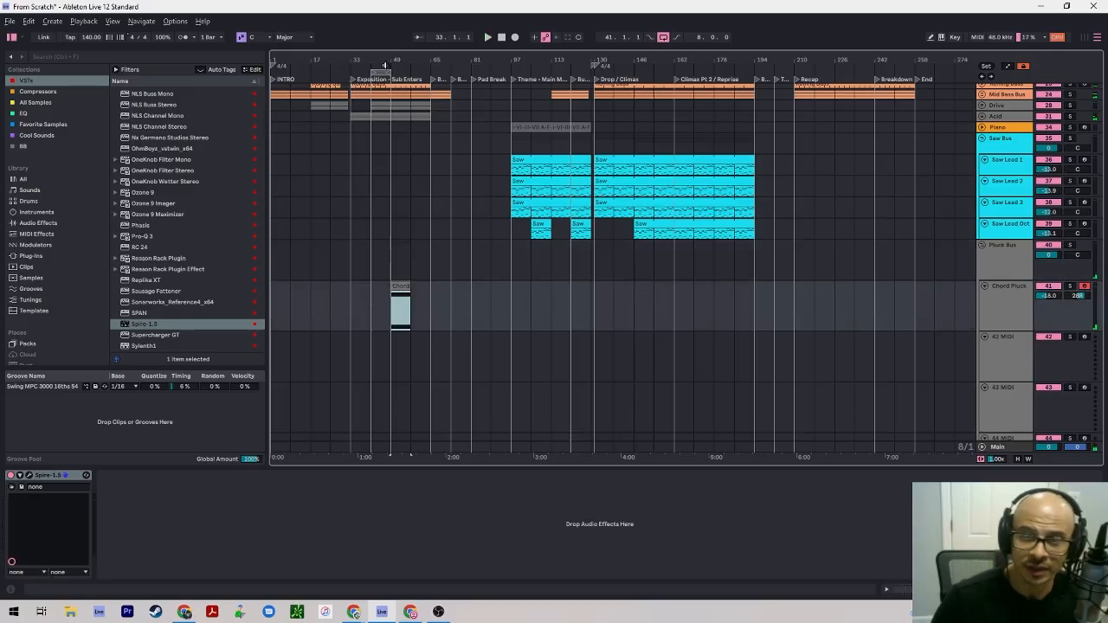
key(space)
drag(354, 189, 374, 201)
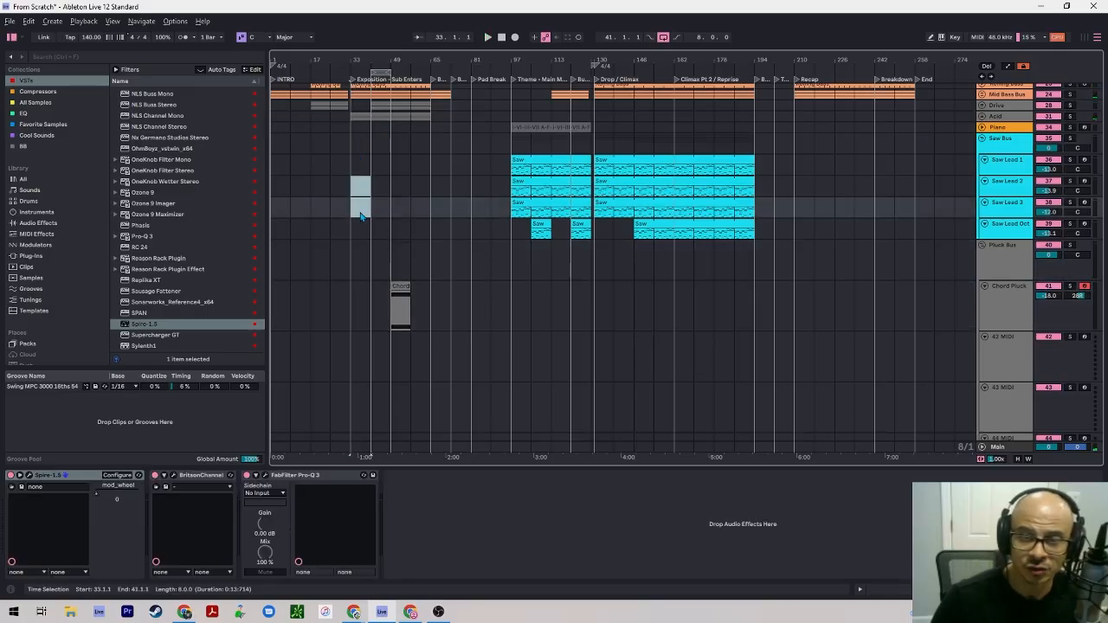
scroll(844, 232, up, 3)
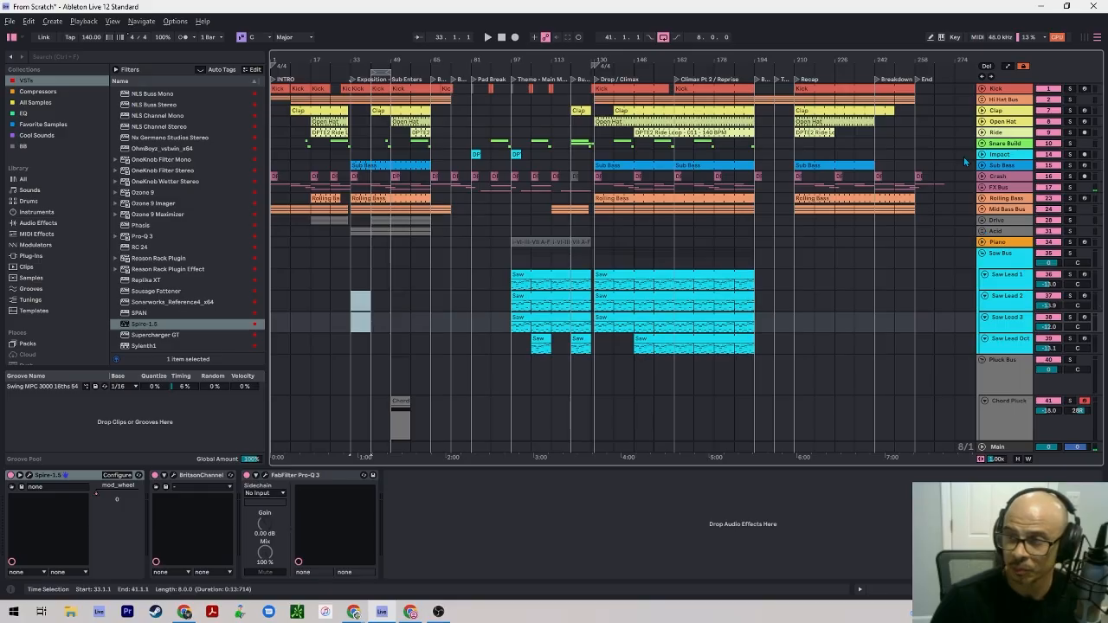
Collapse the Saw Bus and Pluck Bus and show the Band 1 frequency automation on the expanded Mid Bass Bus.
click(983, 253)
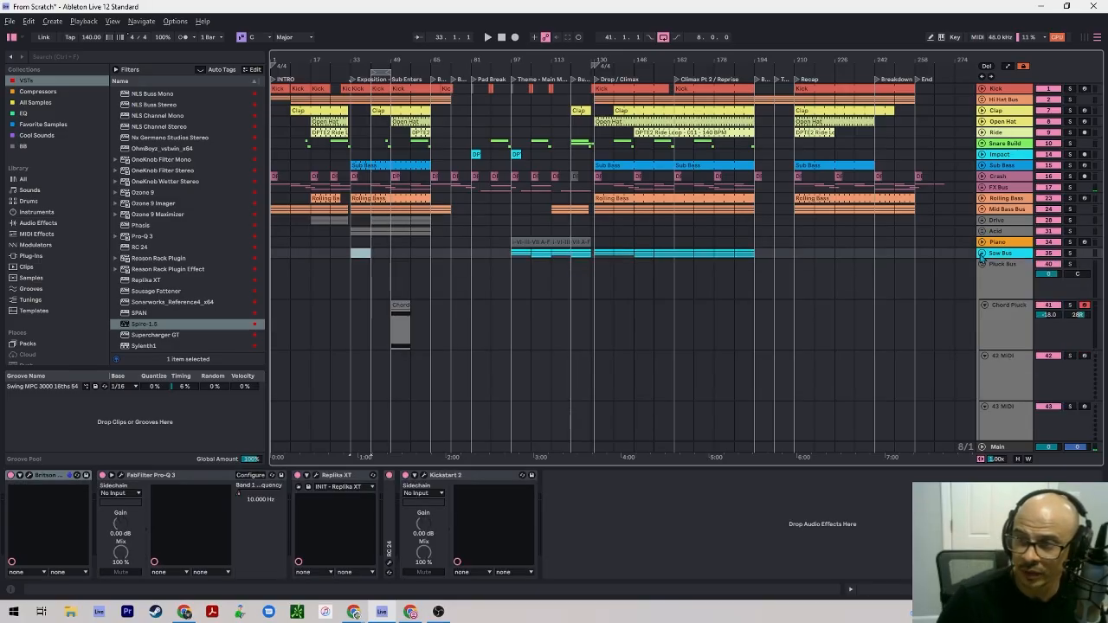
click(982, 265)
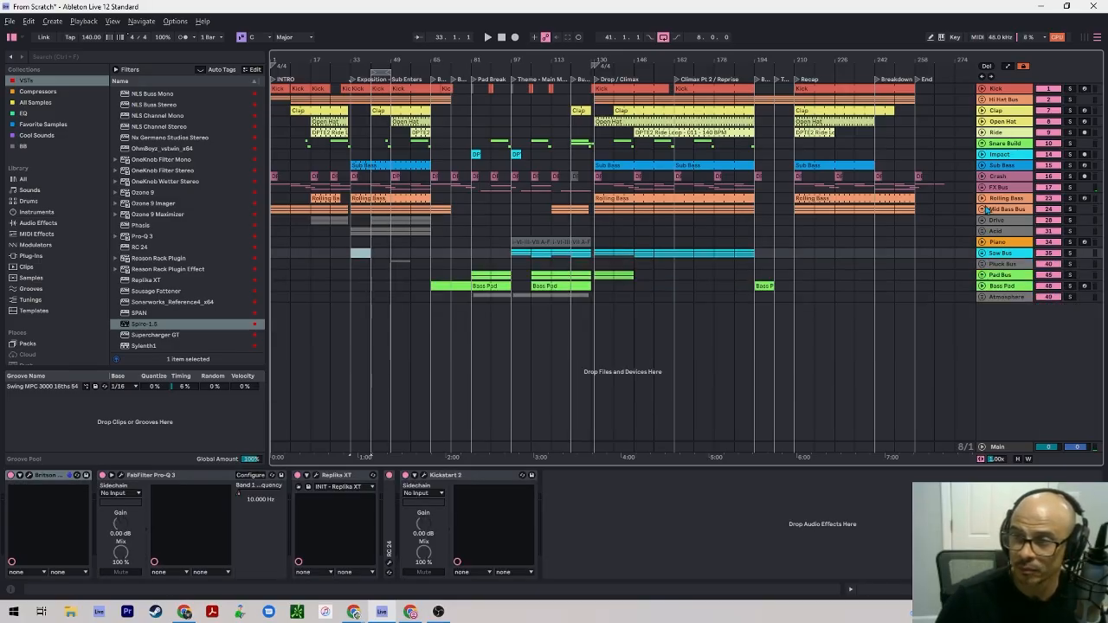
click(982, 209)
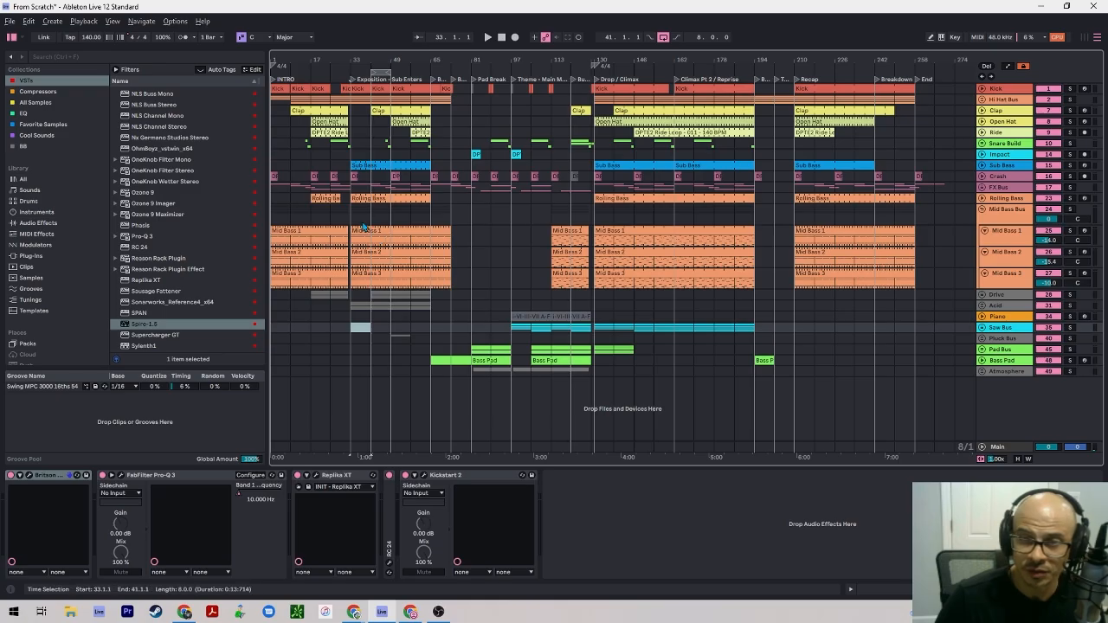
key(a)
click(361, 226)
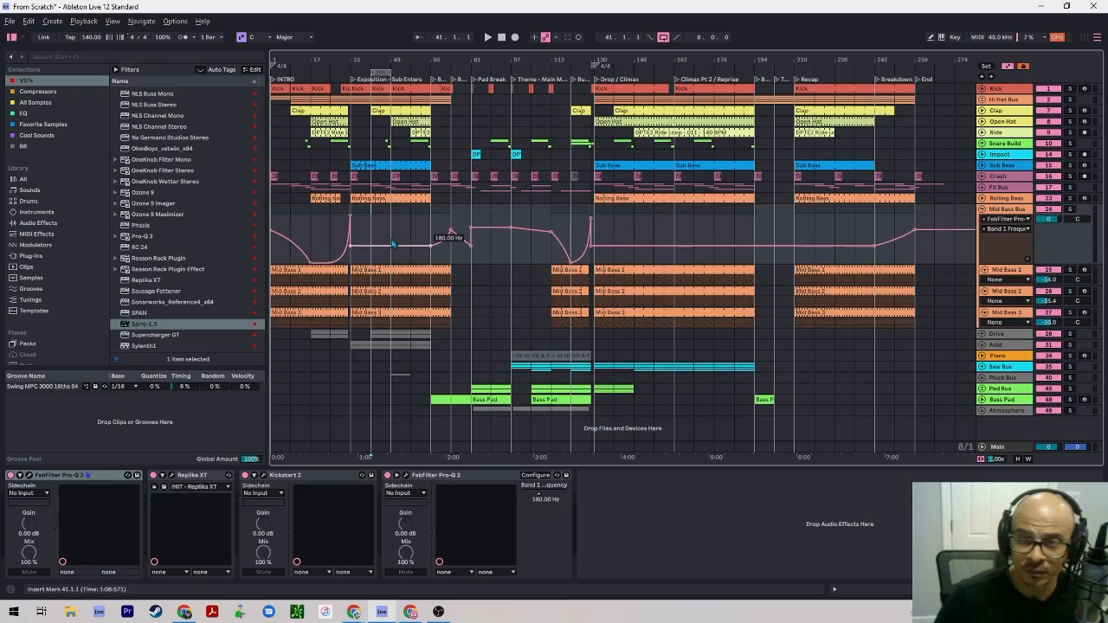
Reshape the Mid Bass Bus frequency automation to fall from its bar 33 peak to 180 Hz at bar 41, and audition it.
click(372, 245)
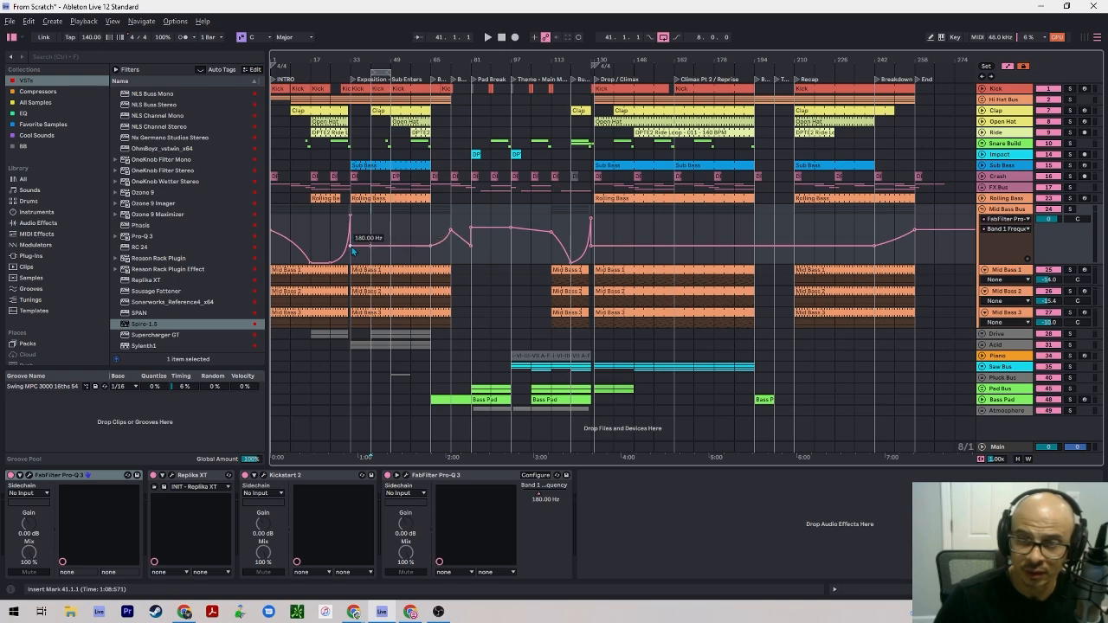
drag(353, 250, 351, 218)
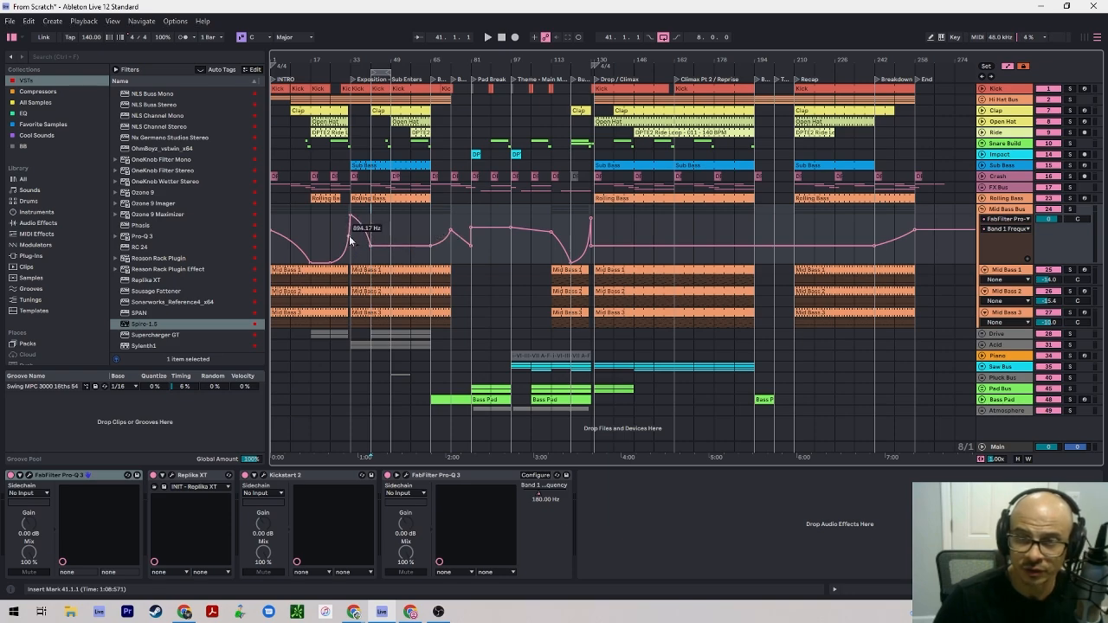
key(space)
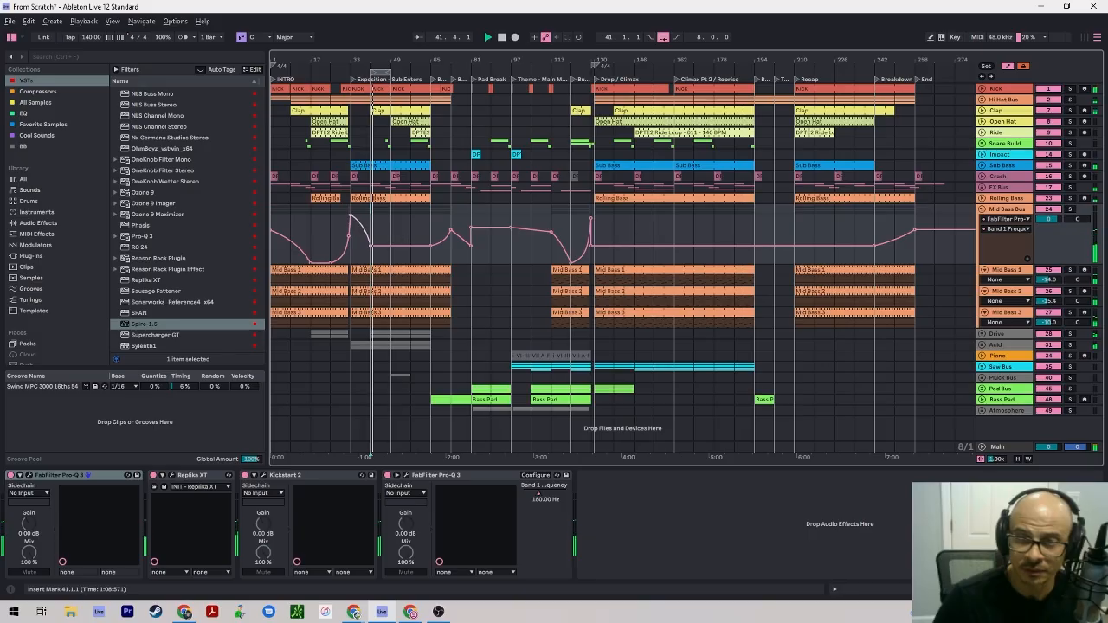
key(space)
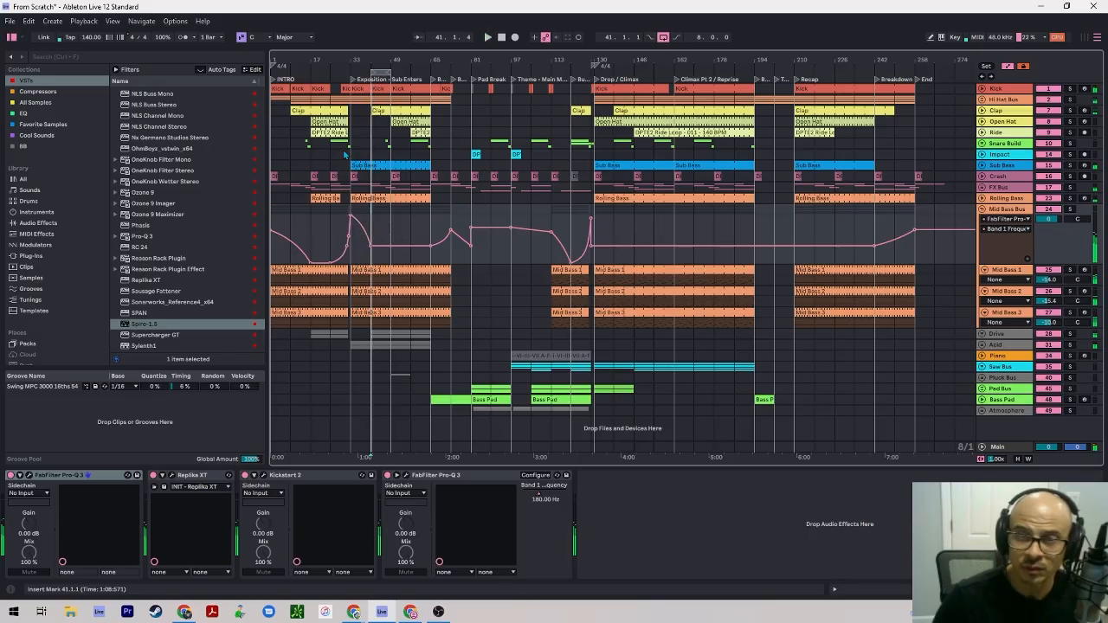
Play from bar 33 and add a breakpoint of about 2250 Hz between bars 34 and 35 on the Mid Bass Bus automation.
click(351, 124)
key(space)
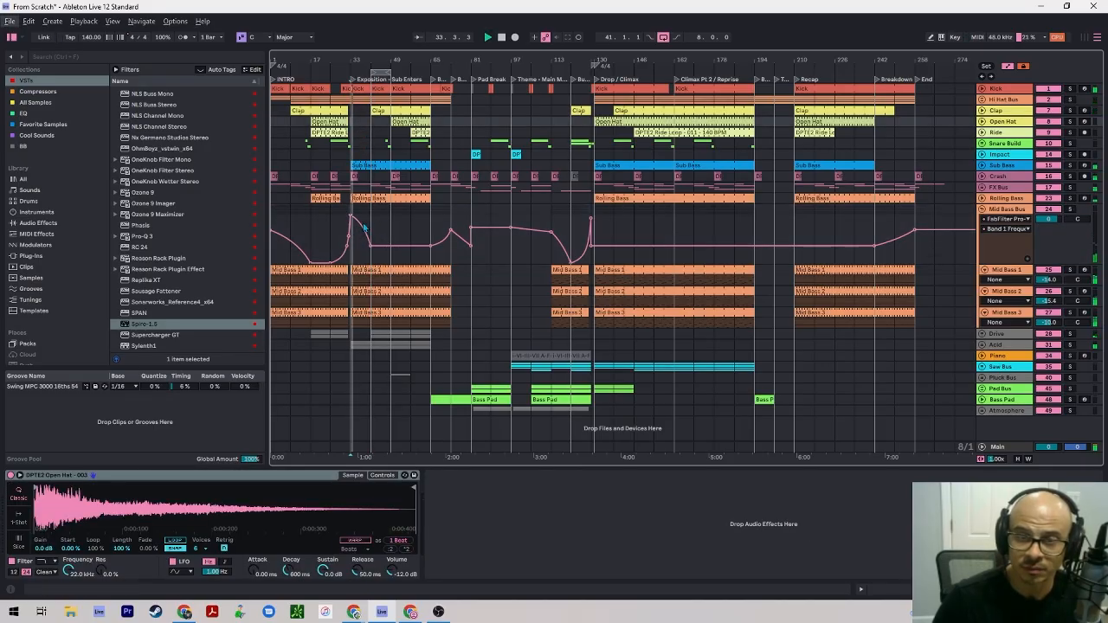
click(348, 236)
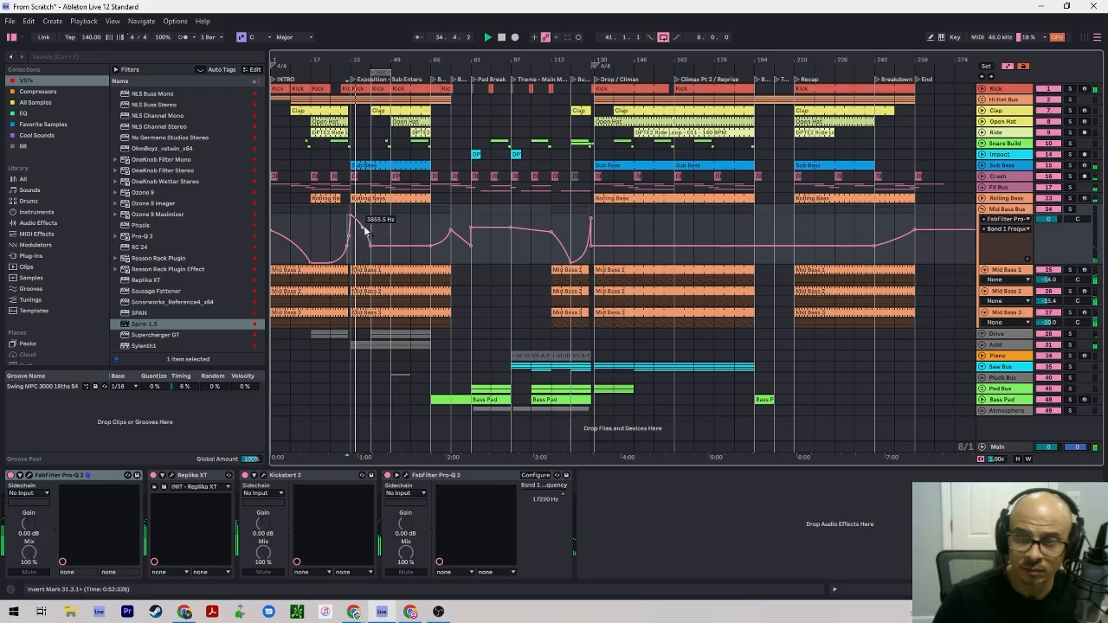
drag(365, 231, 365, 231)
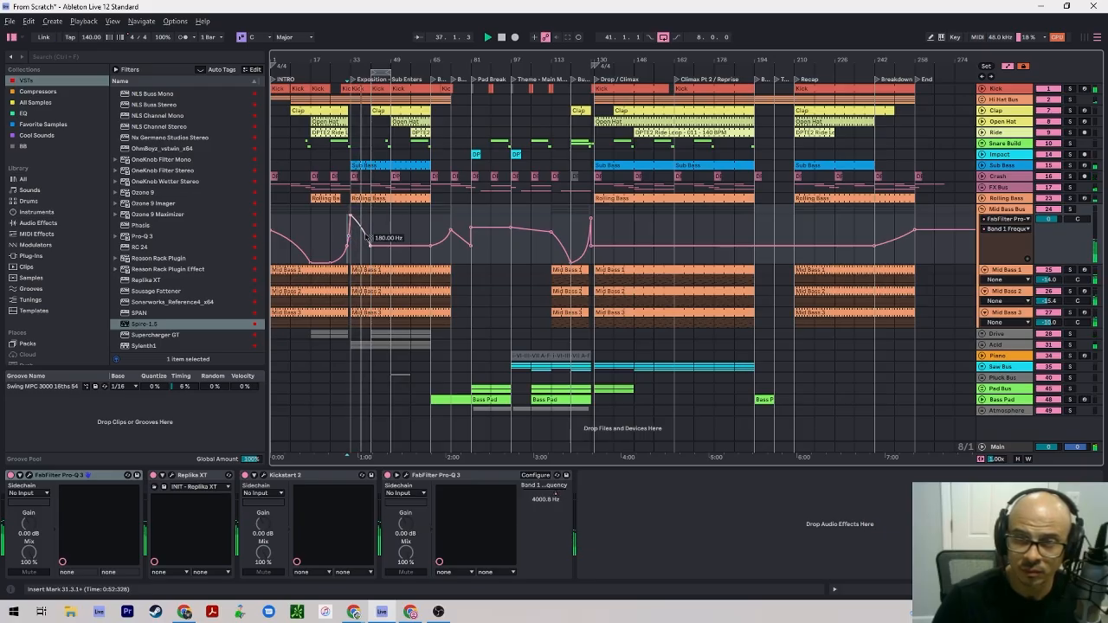
scroll(352, 232, up, 10)
scroll(371, 242, down, 10)
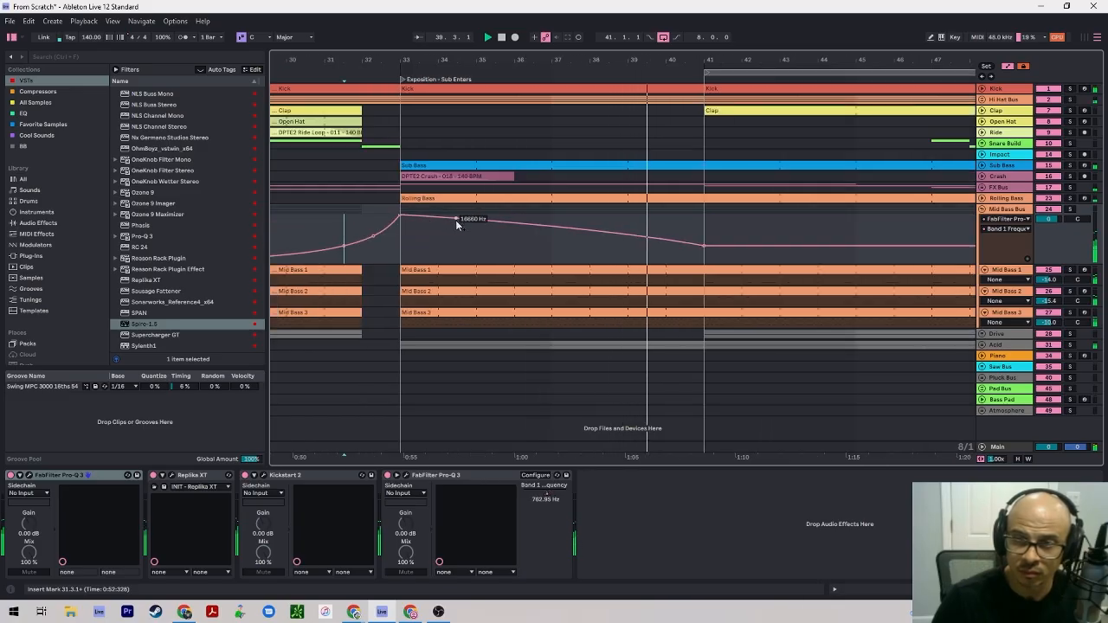
drag(456, 219, 457, 229)
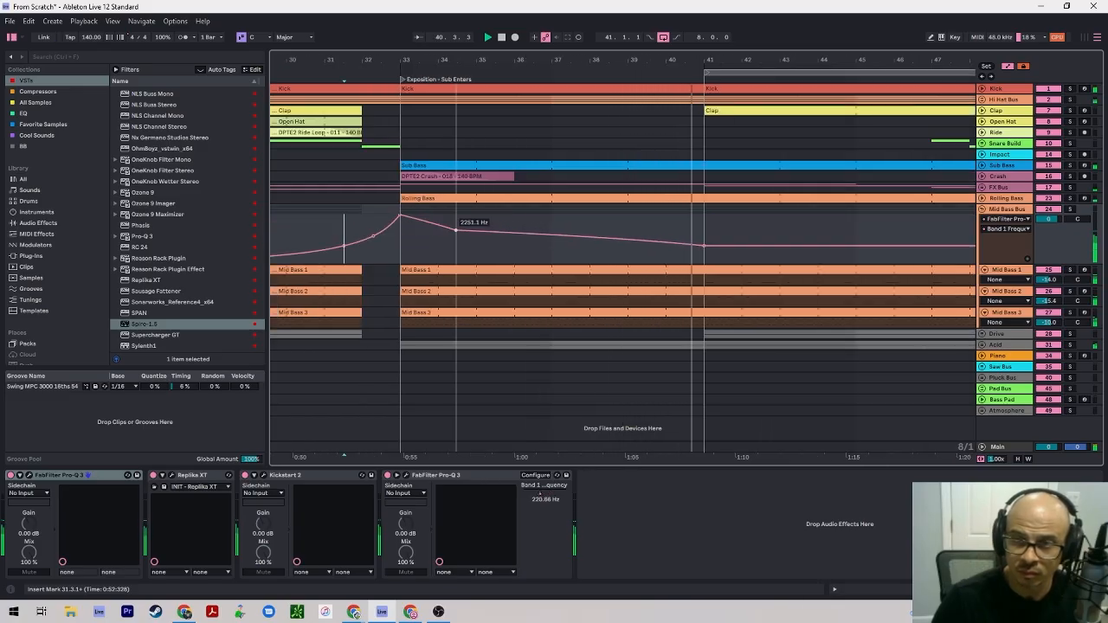
key(alt)
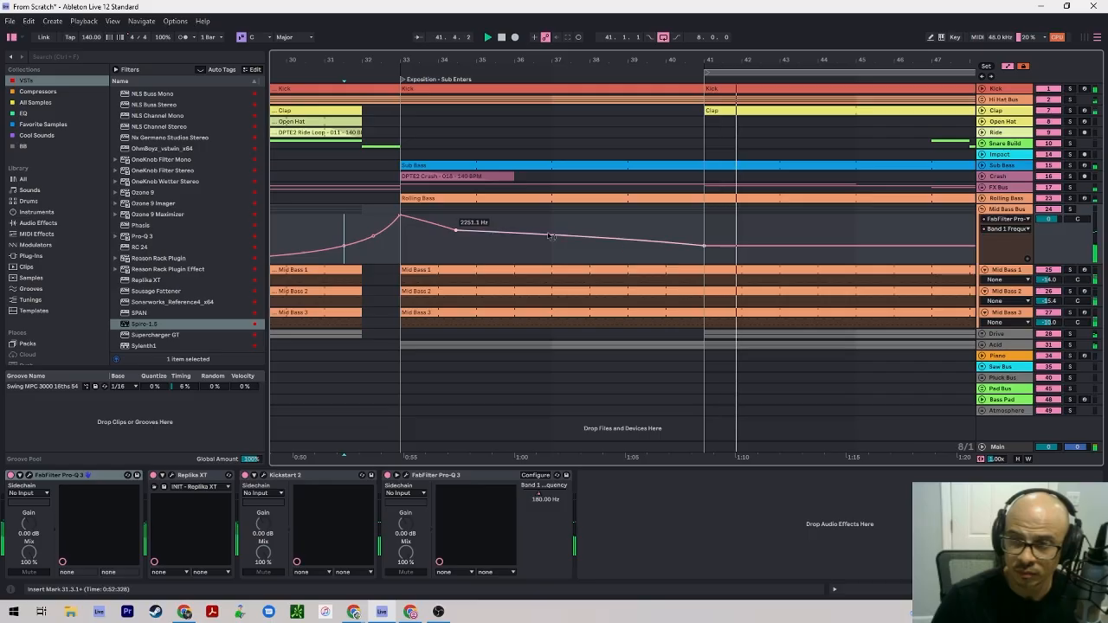
Replay the arrangement from bar 33, show its full length, and hide the automation.
click(418, 244)
key(space)
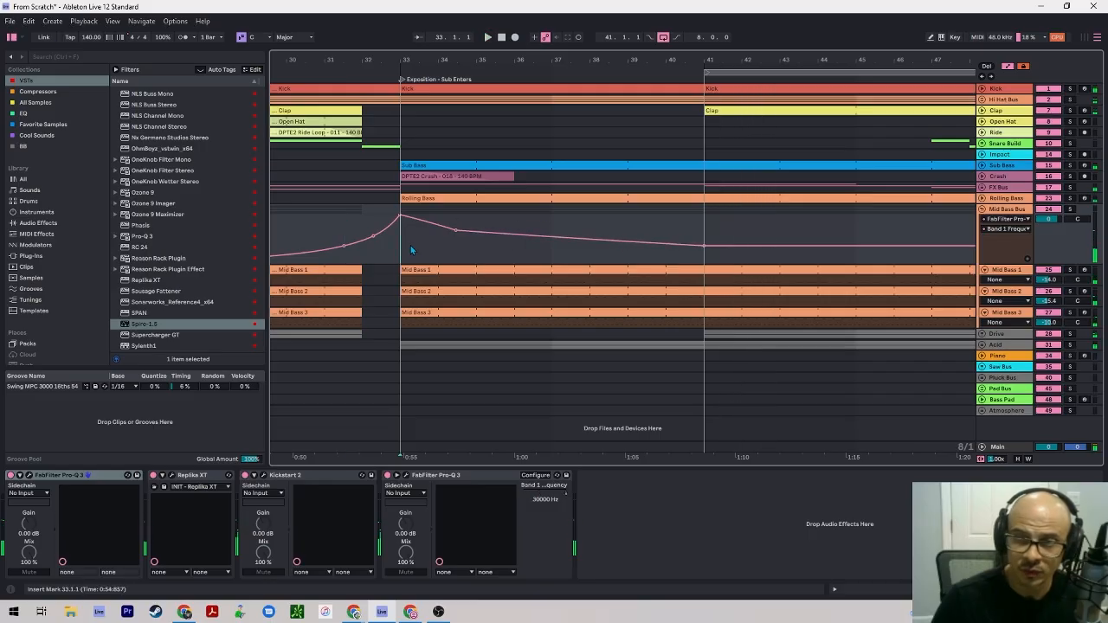
key(space)
key(w)
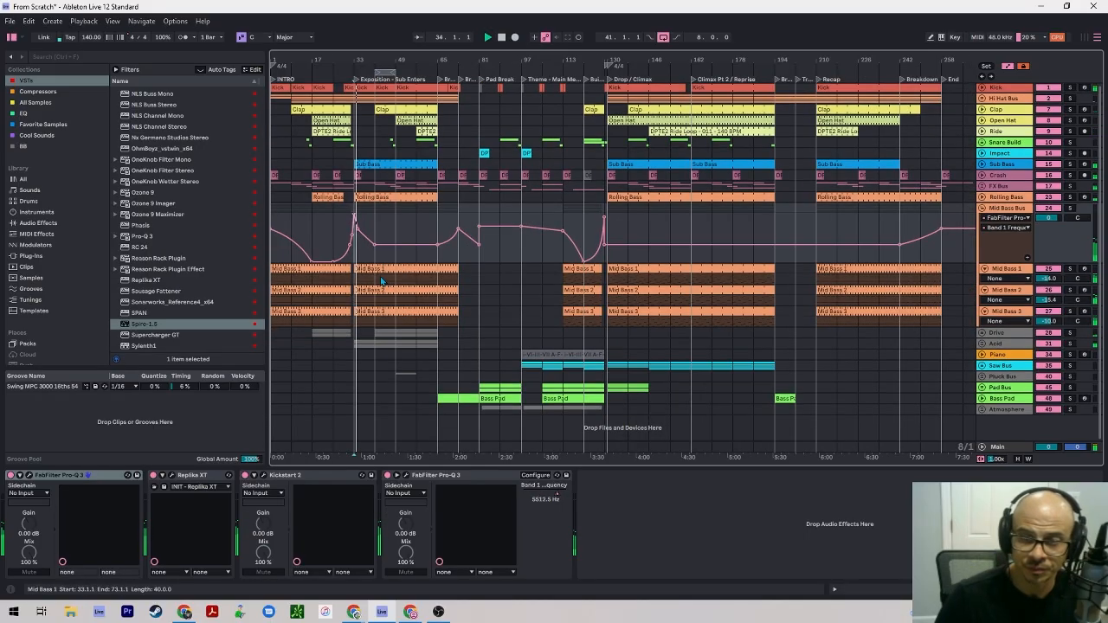
key(h)
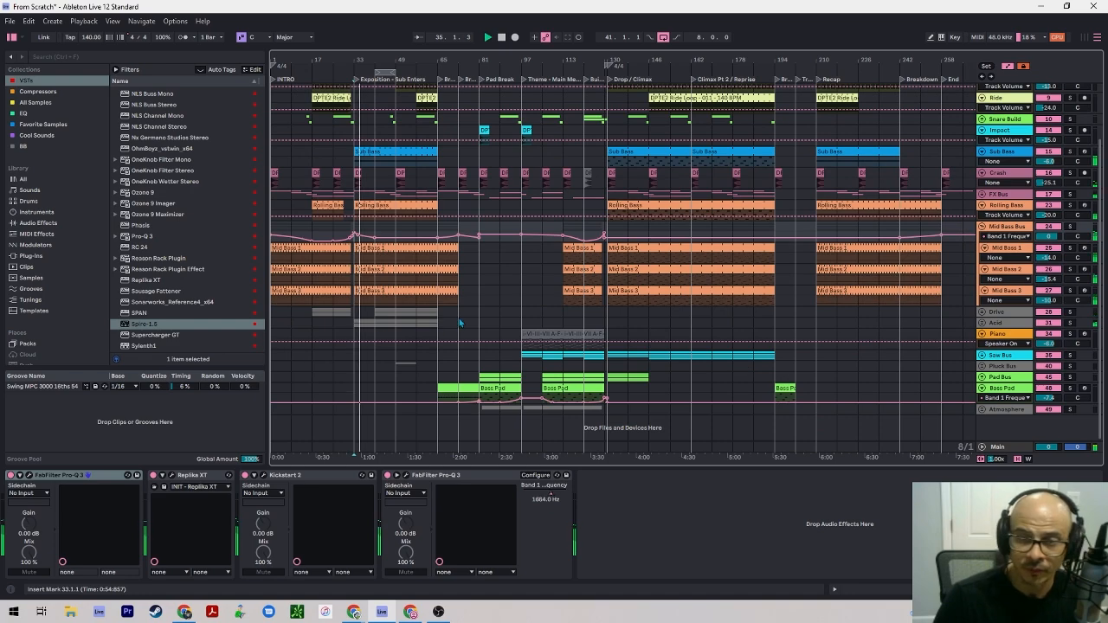
key(a)
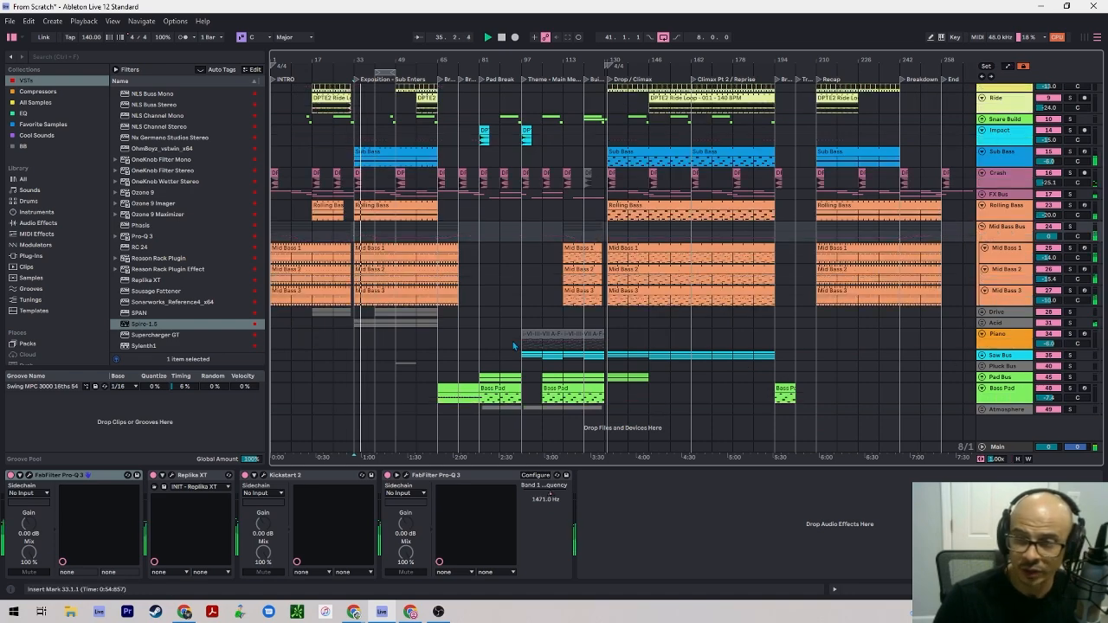
Expand the Pluck Bus and extend the Chord Pluck clip backwards so it starts at bar 41.
click(982, 367)
scroll(462, 379, down, 3)
click(404, 338)
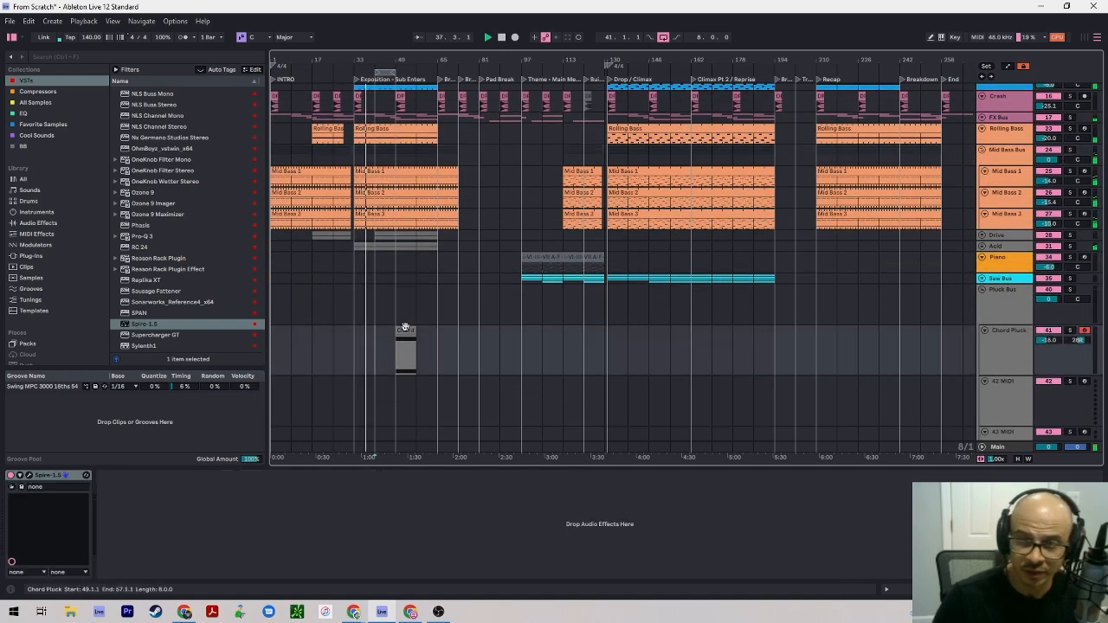
drag(396, 351, 375, 351)
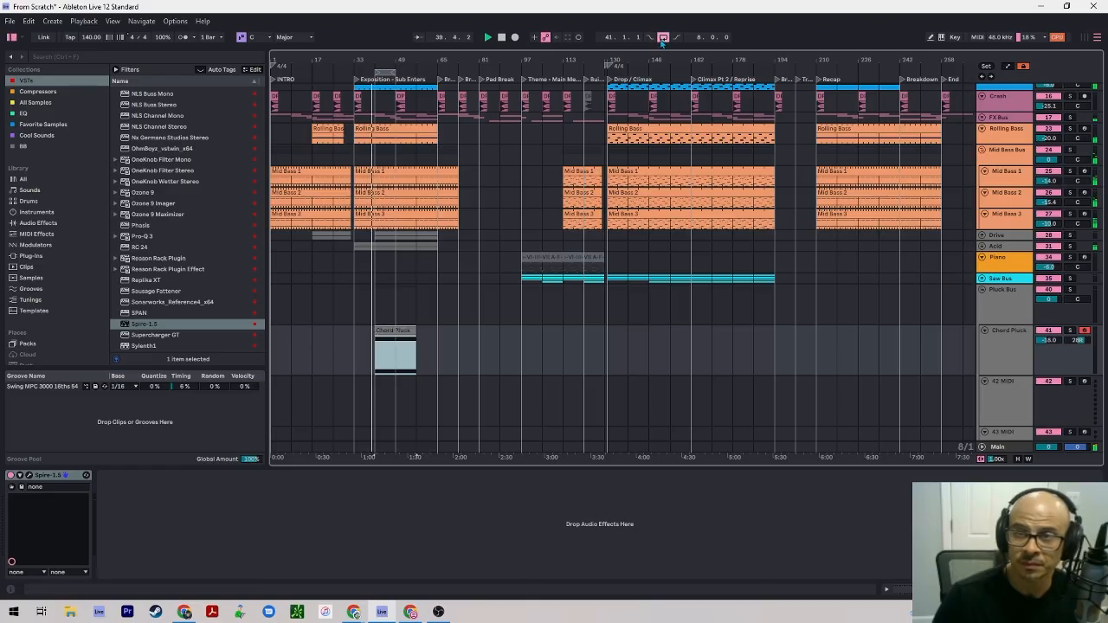
Switch off arrangement looping and set the Chord Pluck track volume to -19.9 dB during playback.
scroll(441, 304, down, 2)
click(396, 312)
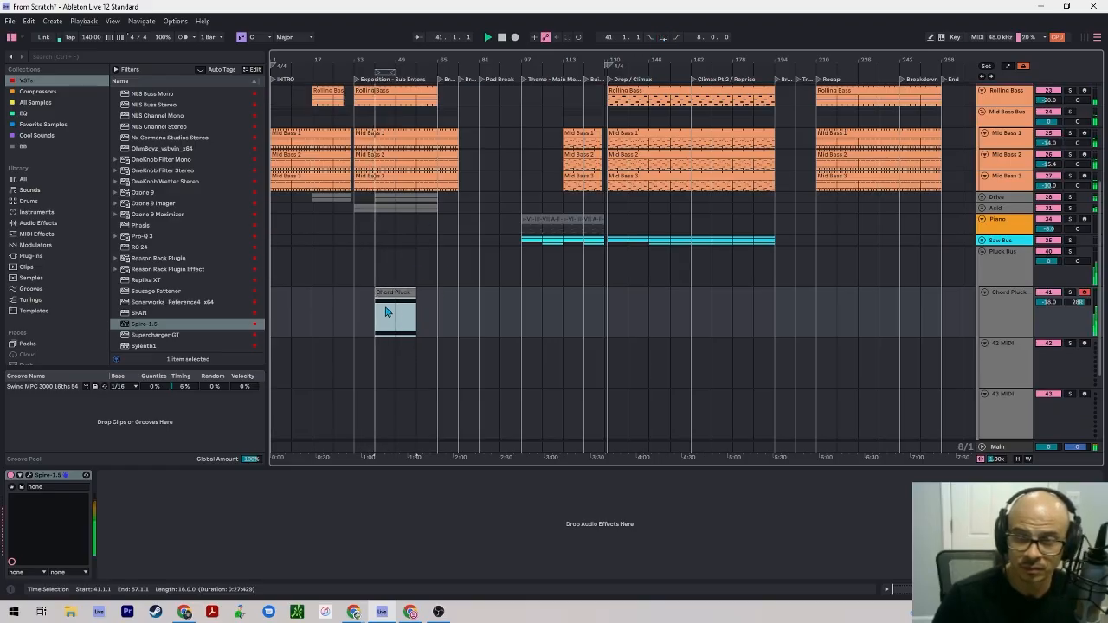
click(1020, 315)
drag(1045, 303, 1046, 315)
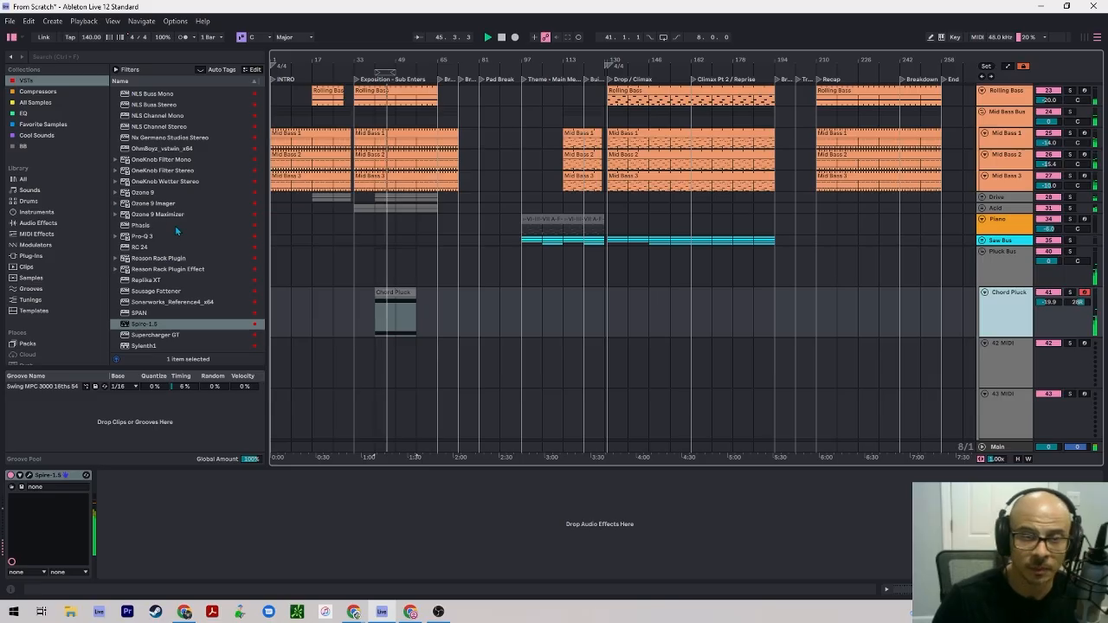
Stop playback and extend the Chord Pluck clip so it ends at bar 65, matching the Clap clip.
scroll(381, 260, up, 3)
scroll(395, 200, up, 3)
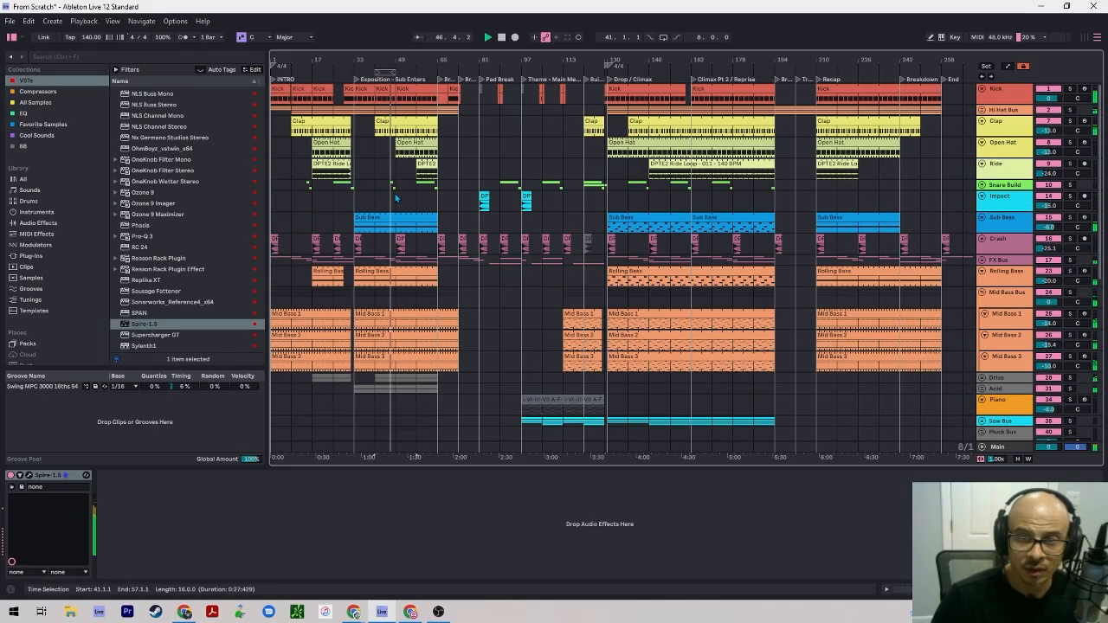
click(378, 133)
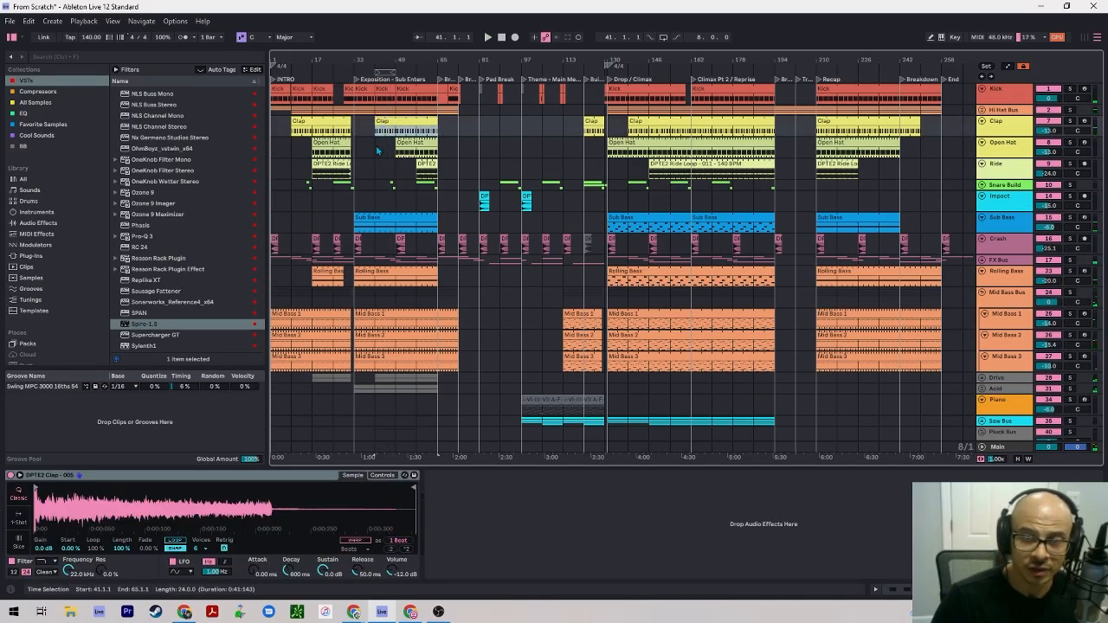
scroll(381, 155, down, 4)
scroll(372, 173, up, 3)
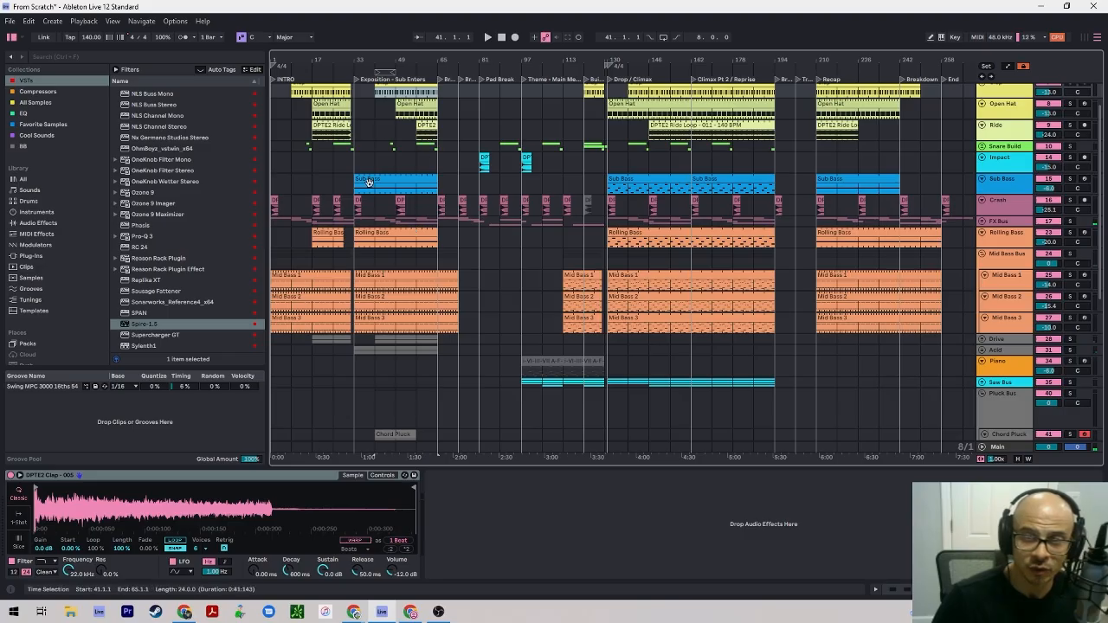
scroll(405, 398, down, 3)
click(395, 342)
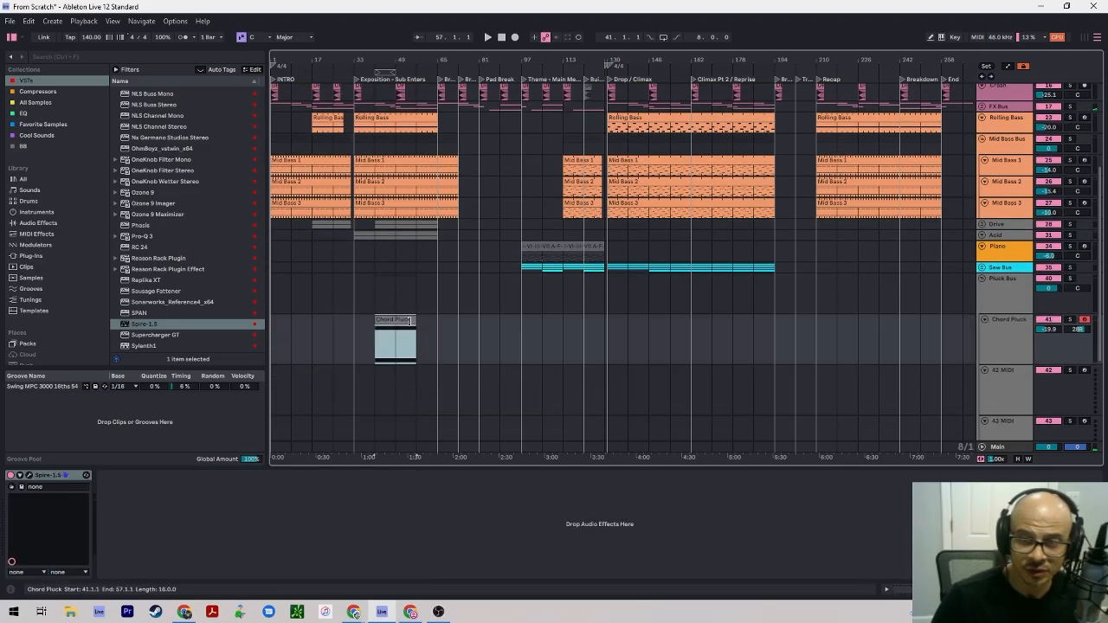
drag(414, 320, 428, 321)
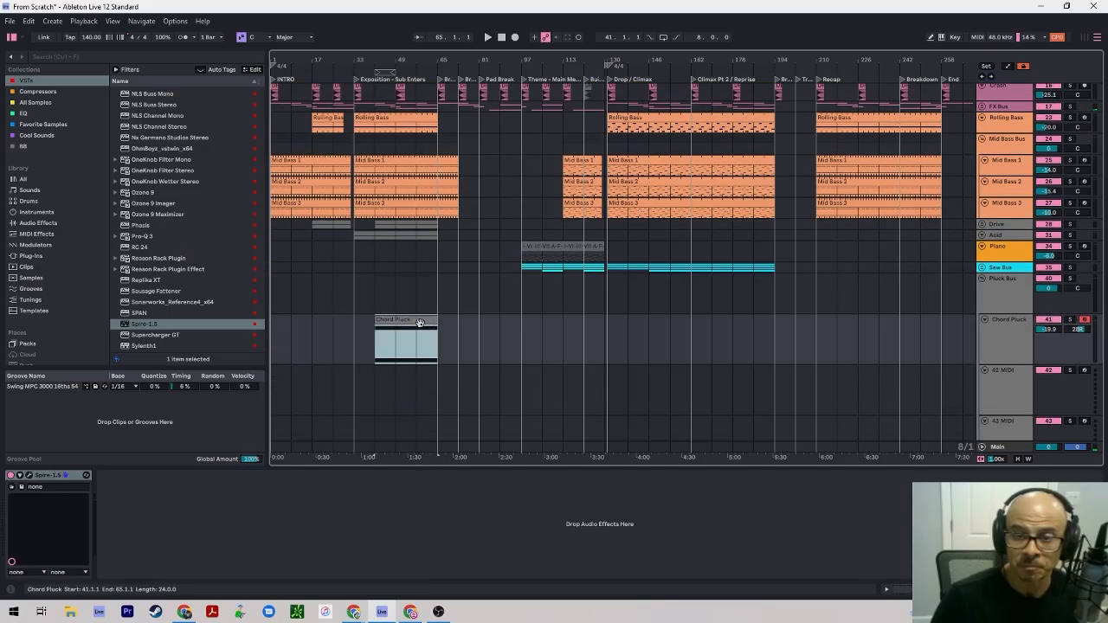
Copy the Chord Pluck clip to bar 113 and open the copy for note editing.
click(401, 333)
click(403, 321)
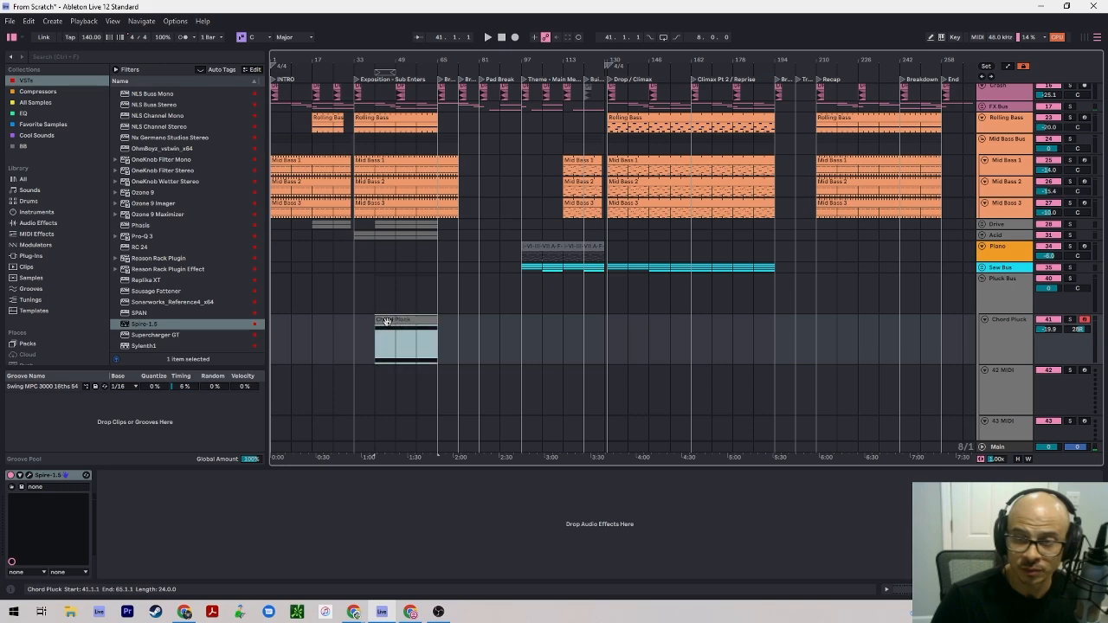
drag(387, 320, 584, 321)
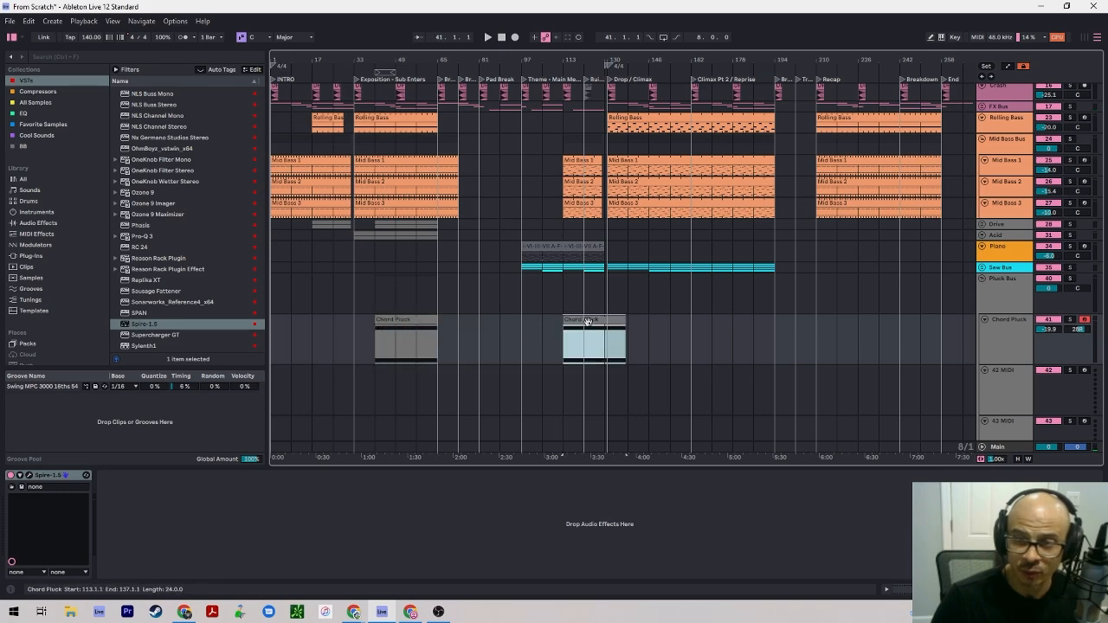
double_click(588, 321)
Transpose the clip's bar 2 notes down four semitones to F2 and C3.
mouse_move(265, 279)
mouse_down()
mouse_move(362, 349)
mouse_move(267, 282)
mouse_up()
key(Down)
key(Down)
key(Down)
key(Down)
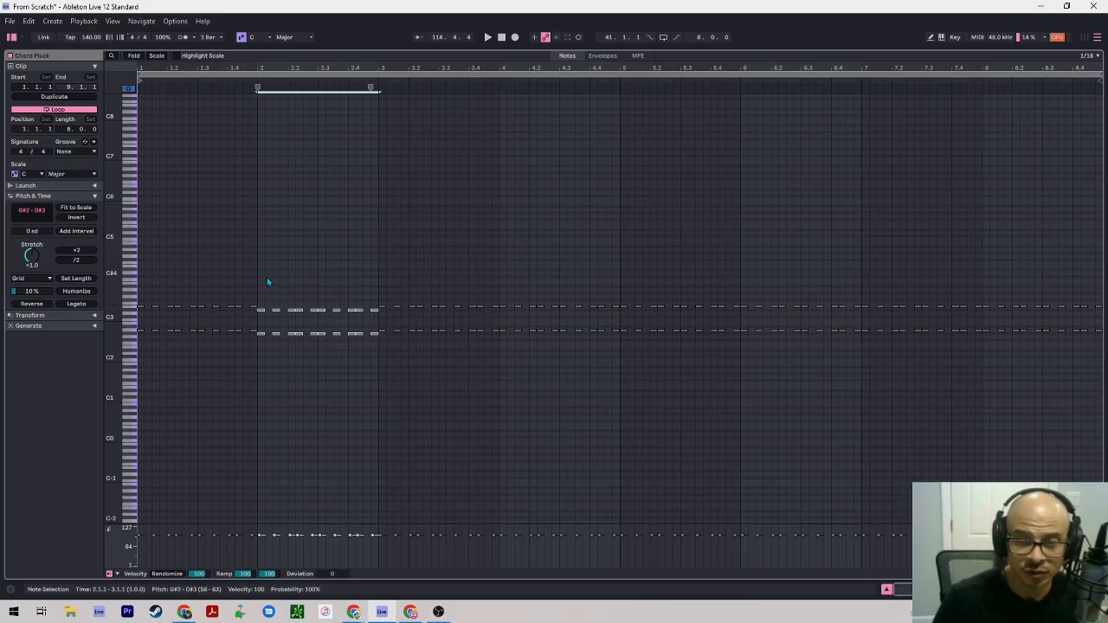
Transpose the clip's bar 3 notes up three semitones to C3 and G3.
mouse_move(379, 280)
mouse_down()
mouse_move(493, 347)
mouse_move(384, 284)
mouse_up()
click(491, 347)
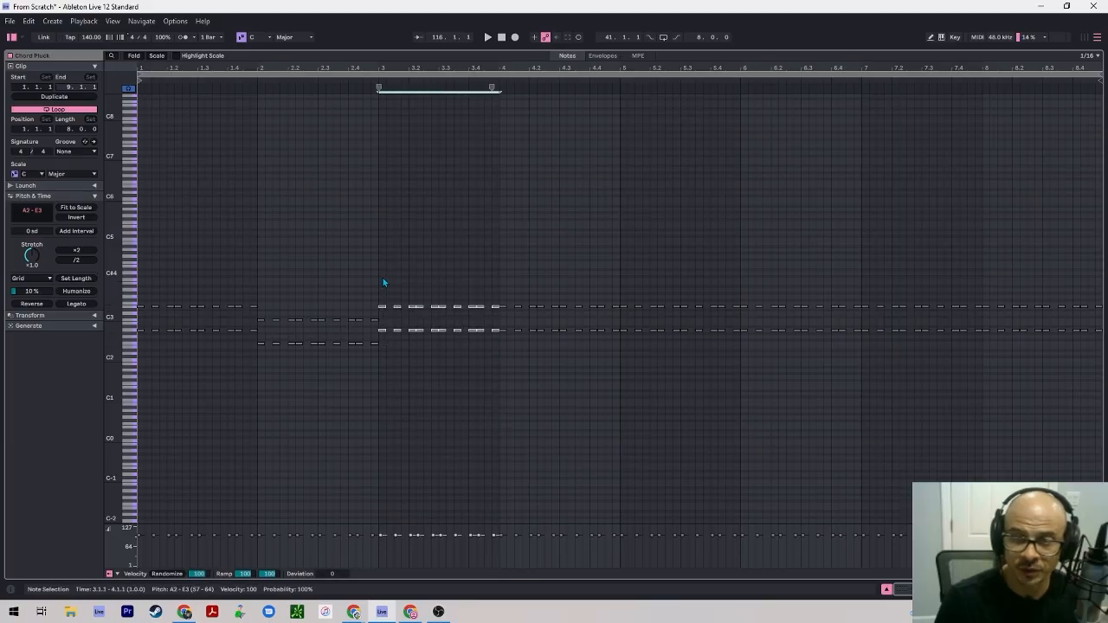
key(Up)
key(Up)
key(Up)
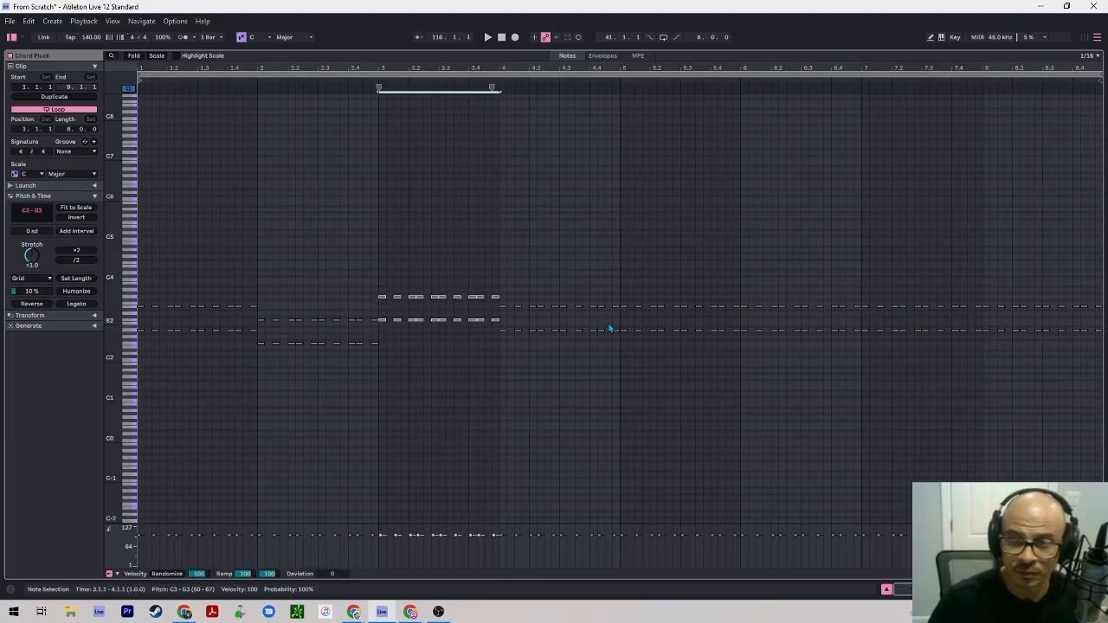
Transpose the bar 4 notes down two semitones to G2 and D3, and delete all notes from bar 5 onward.
drag(504, 299, 617, 373)
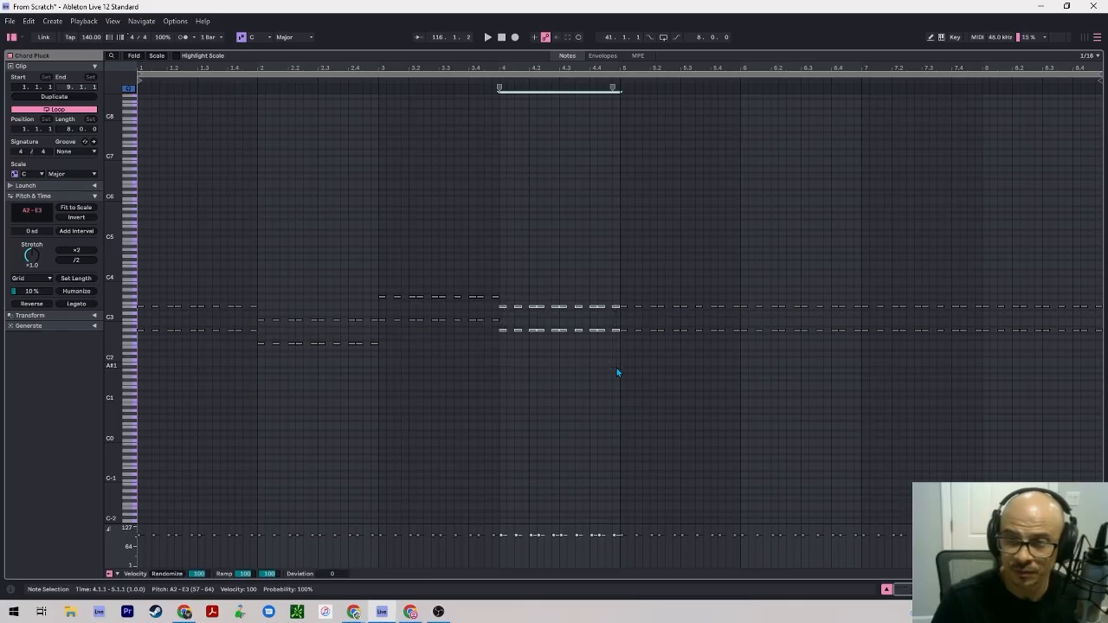
key(Down)
key(Down)
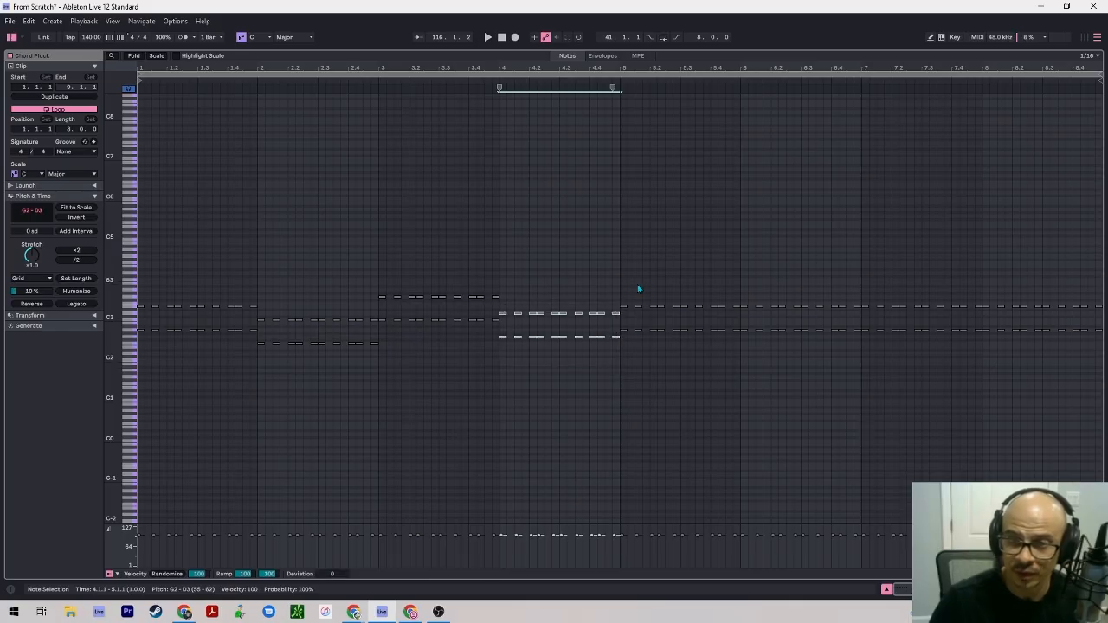
drag(637, 289, 1105, 442)
key(Delete)
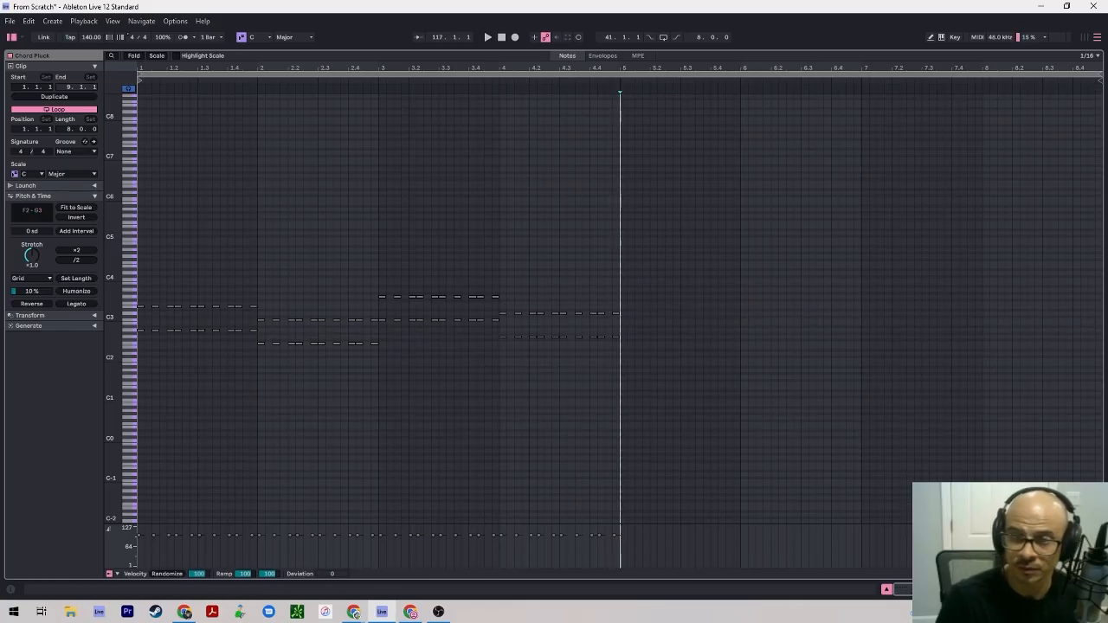
Duplicate the four-bar progression to fill bars 5 to 8 of the clip and play it back in the arrangement.
key(ctrl+a)
key(ctrl+d)
key(space)
key(shift+Tab)
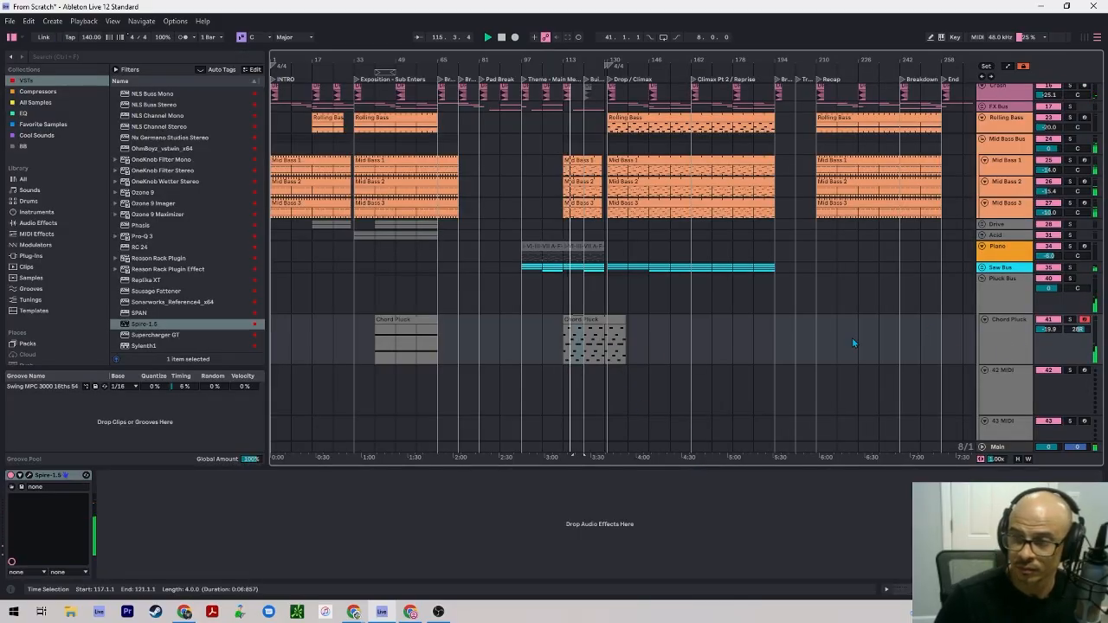
scroll(613, 347, down, 3)
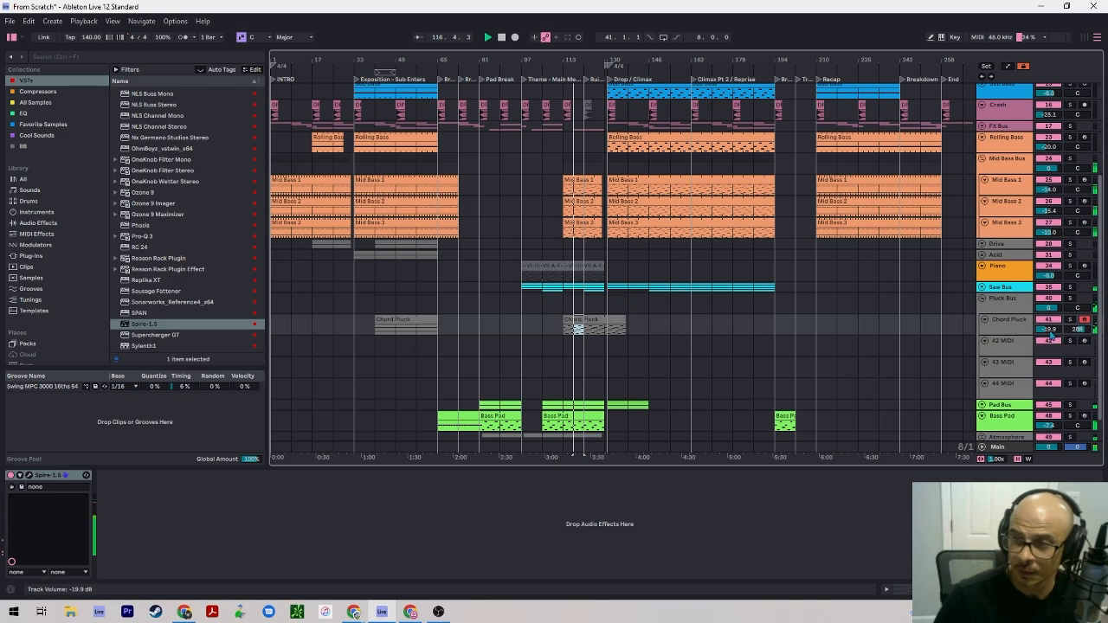
click(577, 328)
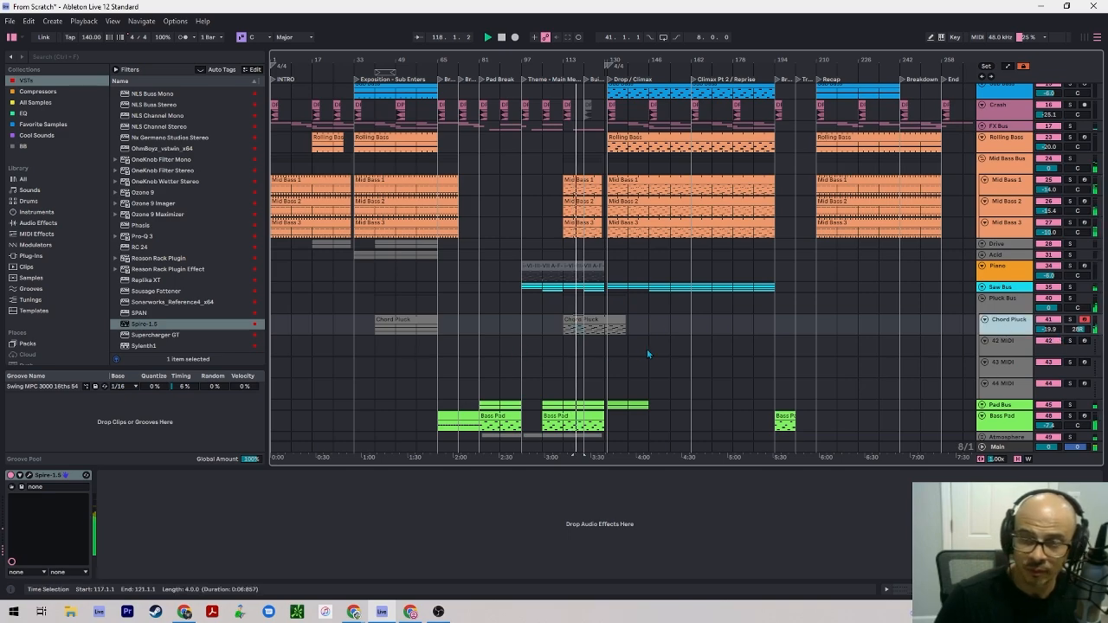
Try moving the second Chord Pluck clip from bar 113 to bar 121, and undo the move.
click(592, 322)
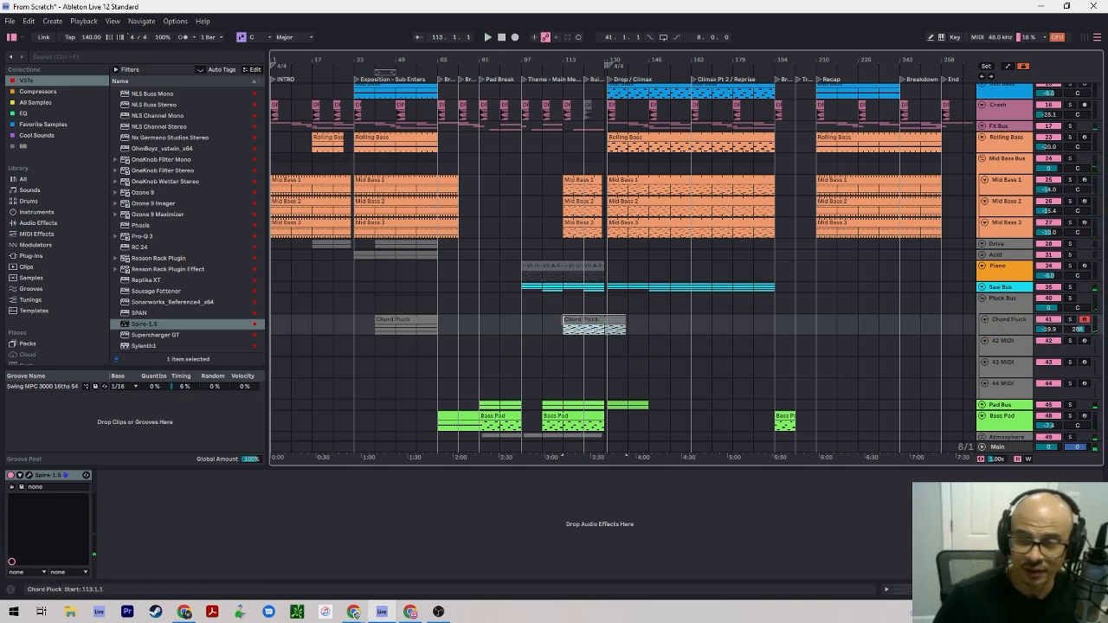
click(568, 328)
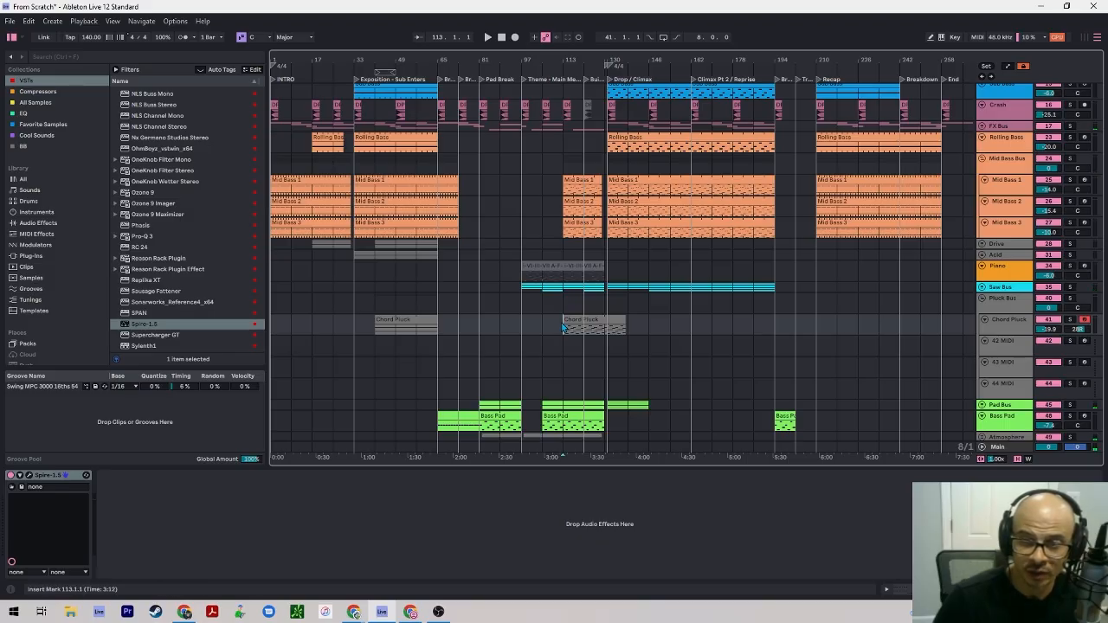
mouse_move(570, 322)
mouse_down()
mouse_move(604, 327)
mouse_move(590, 326)
mouse_up()
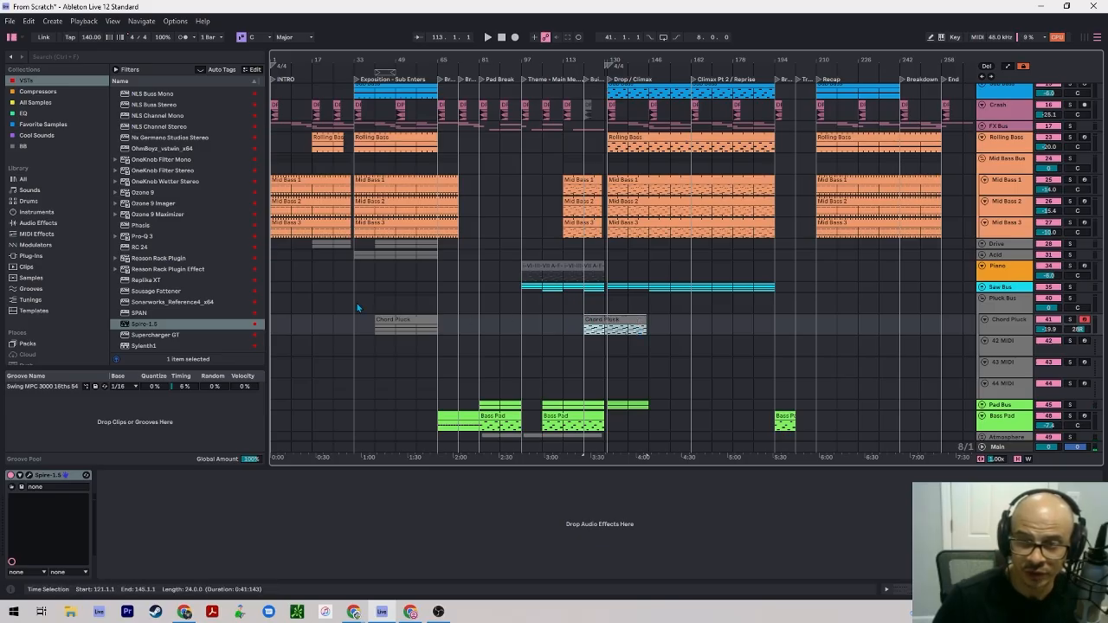
click(579, 310)
key(ctrl+z)
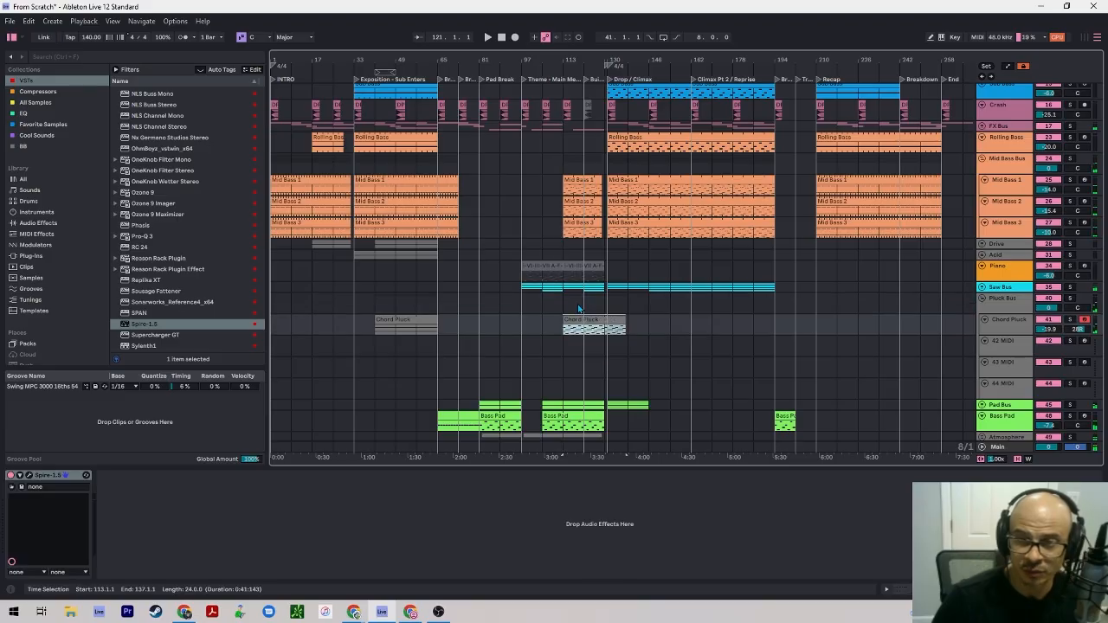
click(571, 306)
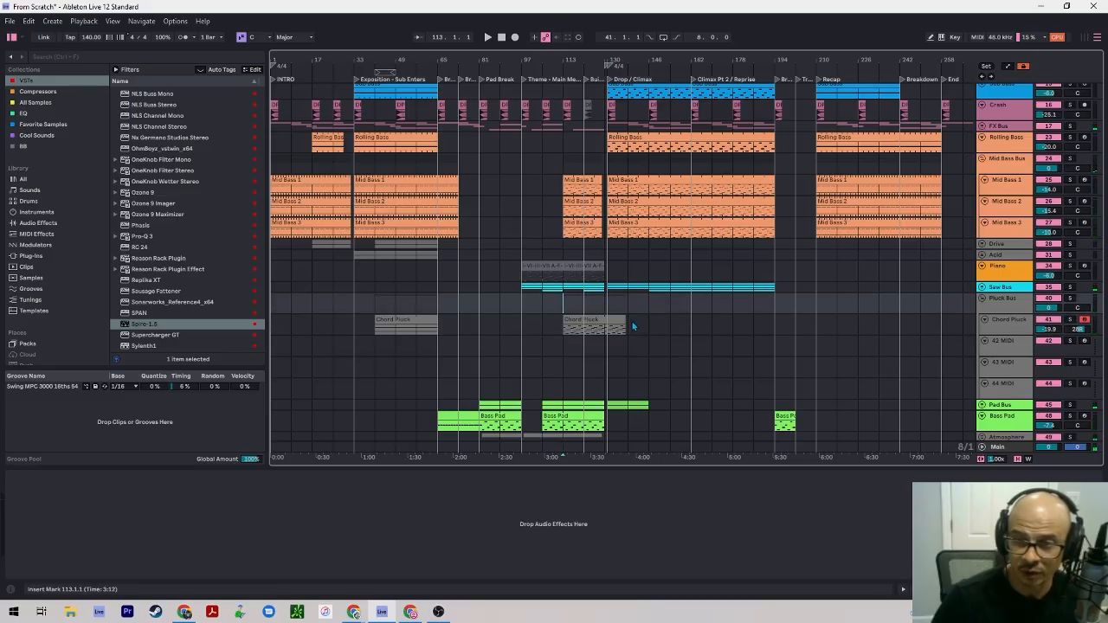
Try extending the second Chord Pluck clip to bar 193 and audition it before the drop, then revert the clip to its bar 113 start.
drag(620, 321, 745, 315)
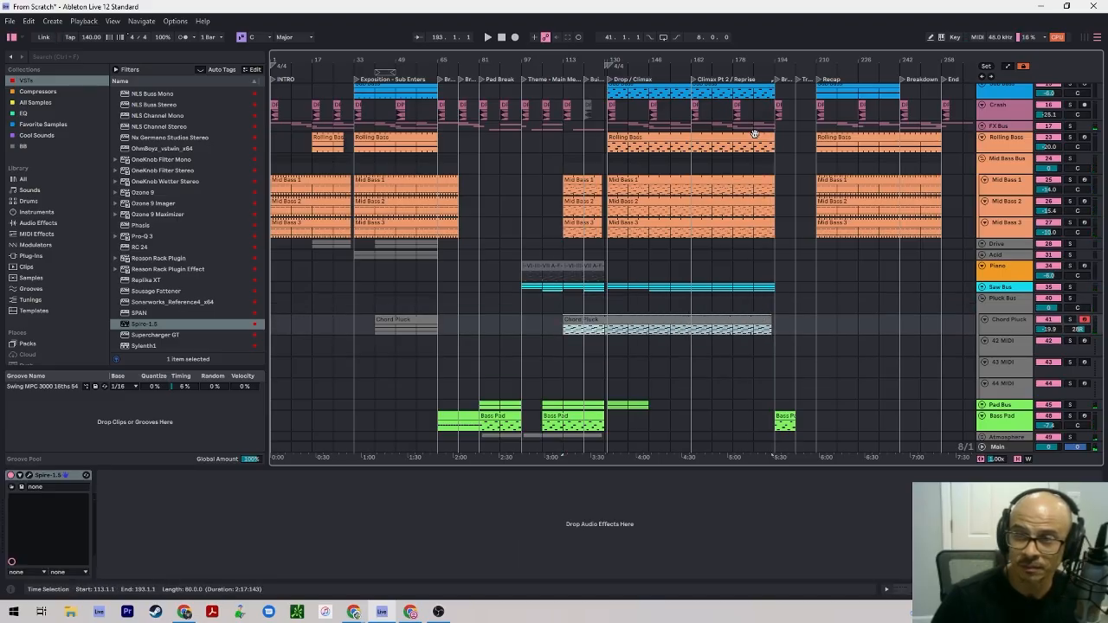
click(613, 308)
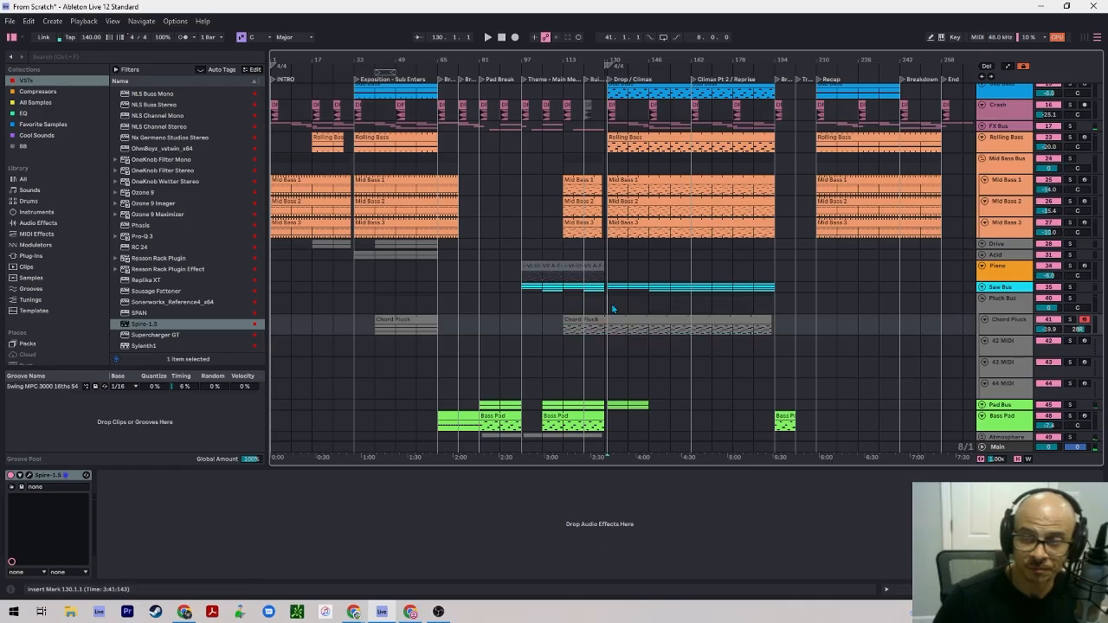
click(606, 299)
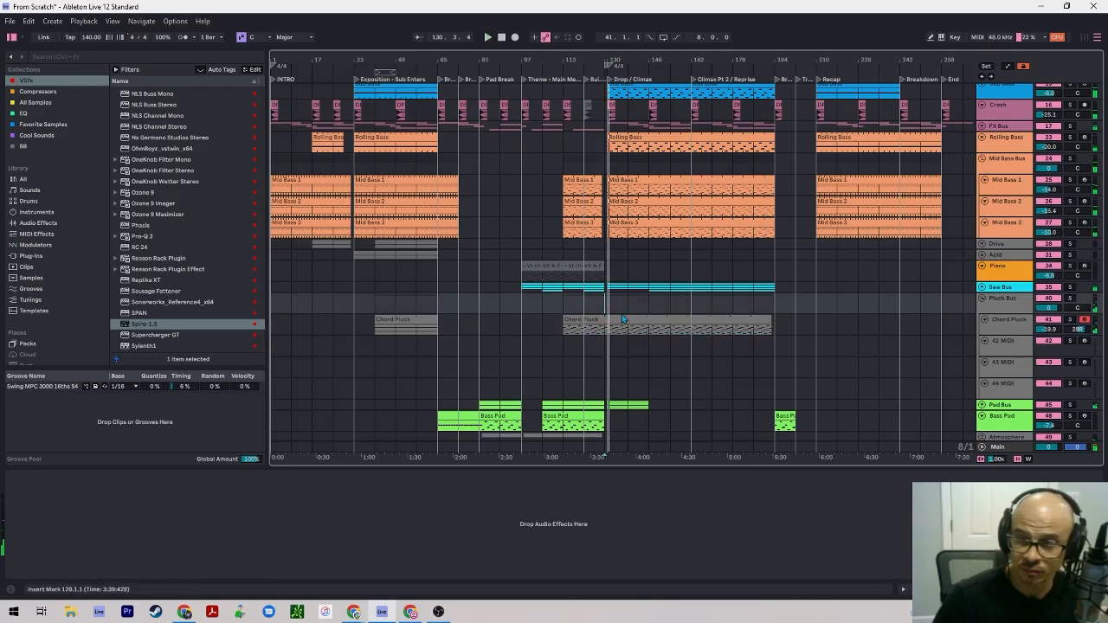
key(space)
click(621, 319)
click(616, 320)
key(ctrl+z)
key(ctrl+z)
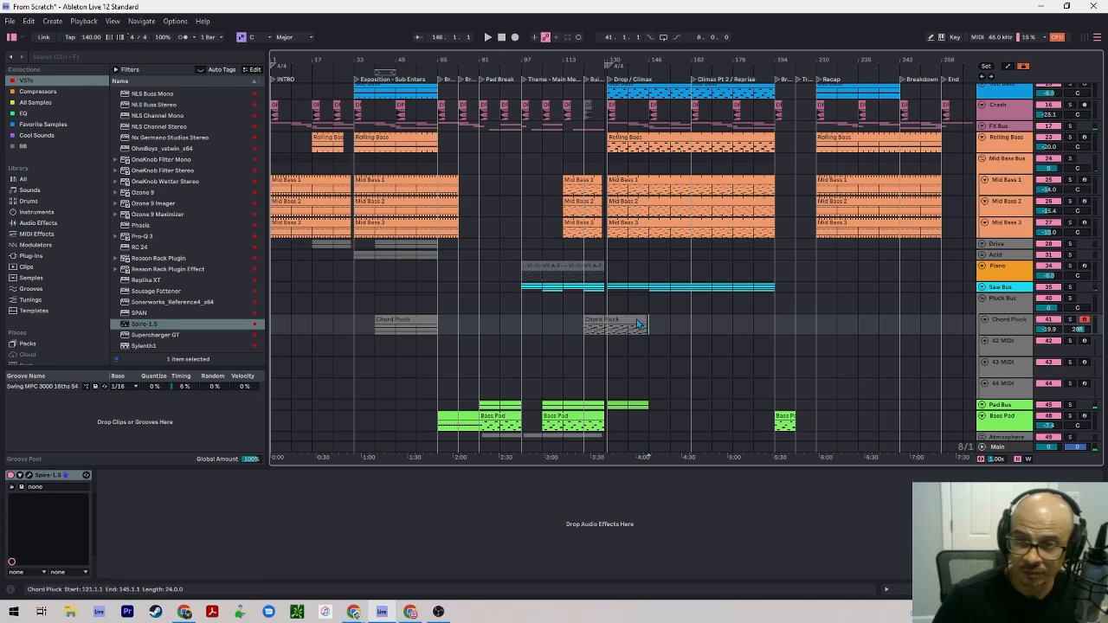
drag(640, 320, 619, 320)
Trim the second Chord Pluck clip to end at bar 129 and place a copy at bar 130.
scroll(608, 323, up, 5)
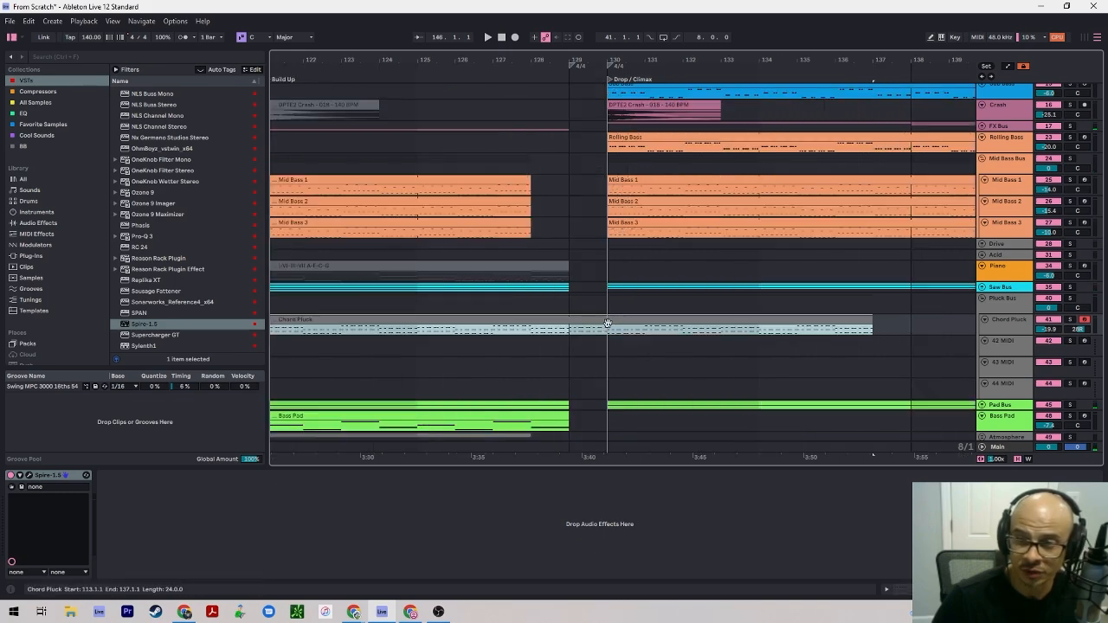
drag(871, 319, 553, 321)
scroll(575, 322, down, 5)
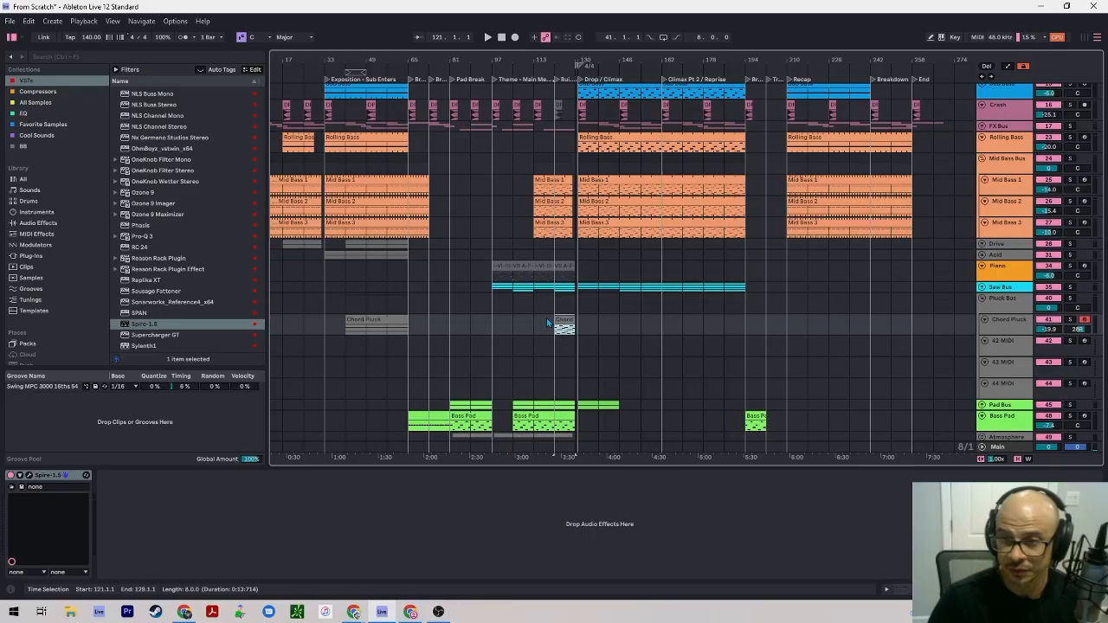
key(ctrl+z)
key(ctrl+d)
Extend the bar 130 clip to bar 194, and copy the first Chord Pluck clip to bar 210, extending it to bar 258.
key(space)
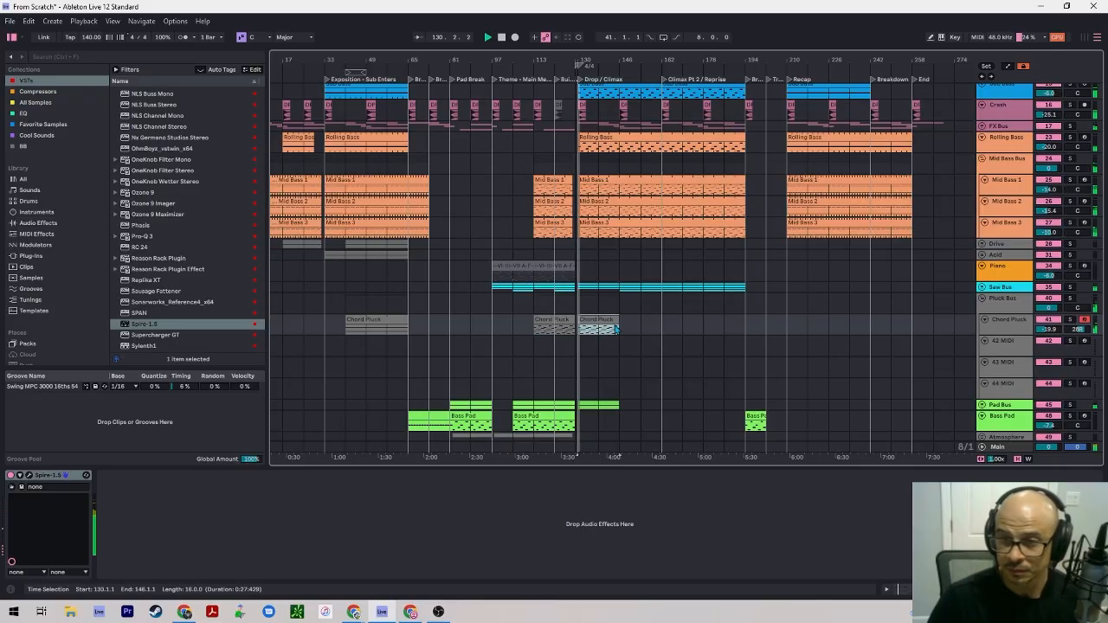
drag(616, 319, 746, 320)
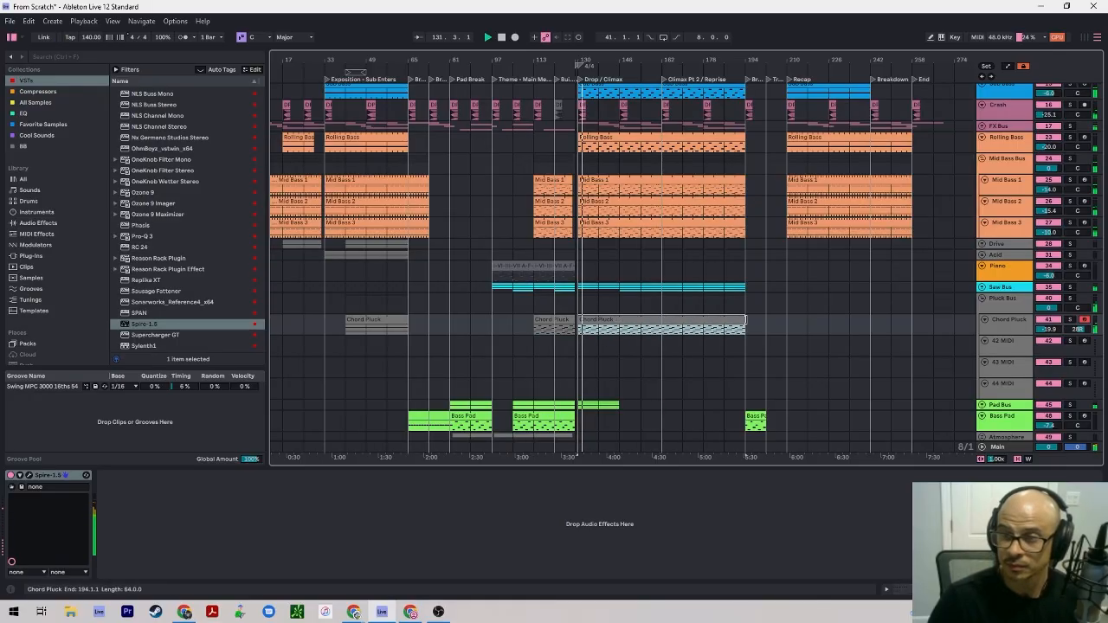
drag(373, 323, 912, 321)
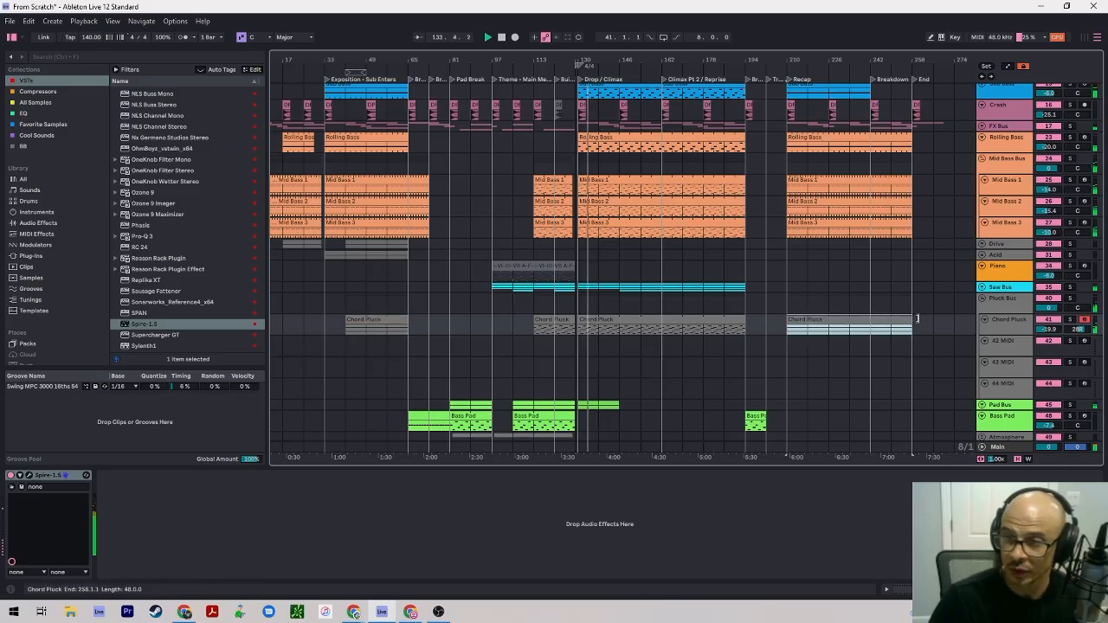
Set the Chord Pluck track's volume to -24.0 dB.
scroll(661, 338, down, 2)
click(1005, 301)
key(h)
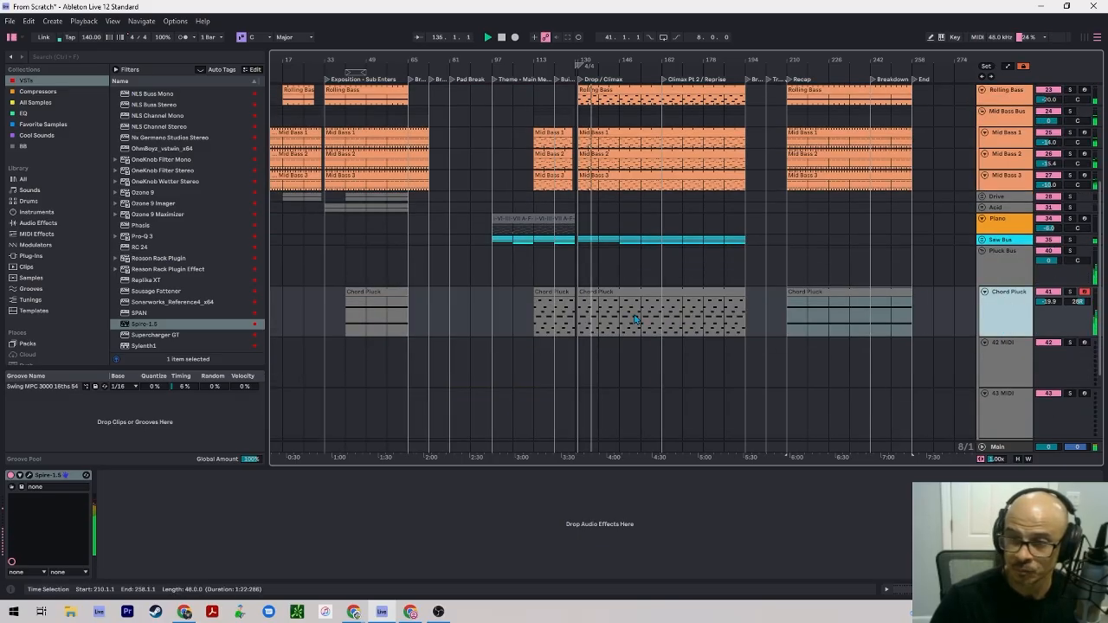
key(a)
key(a)
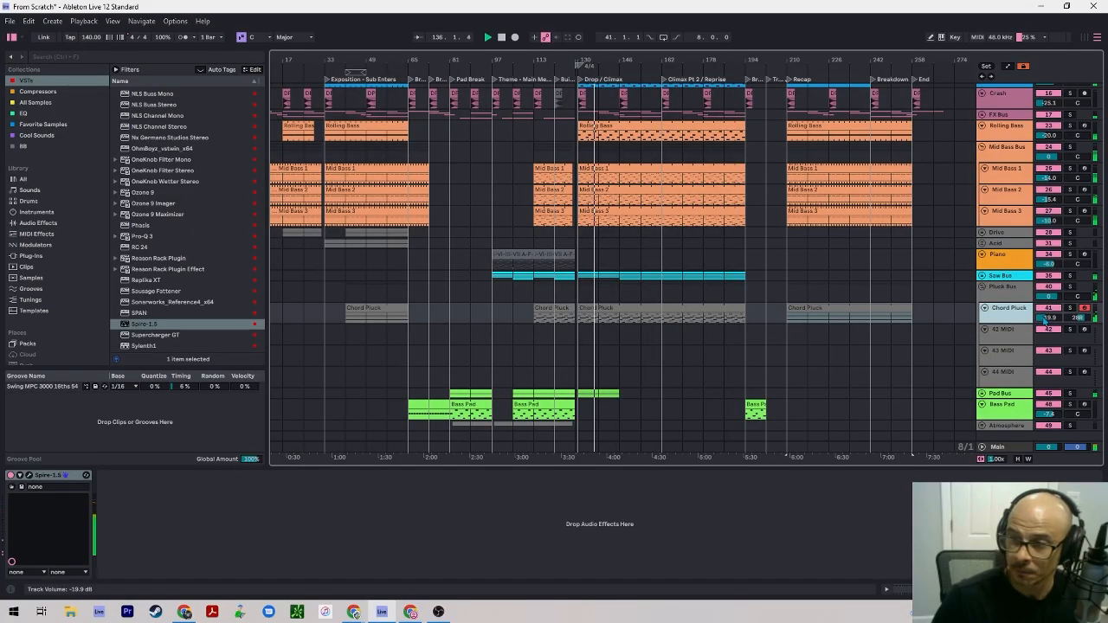
drag(1049, 318, 1041, 325)
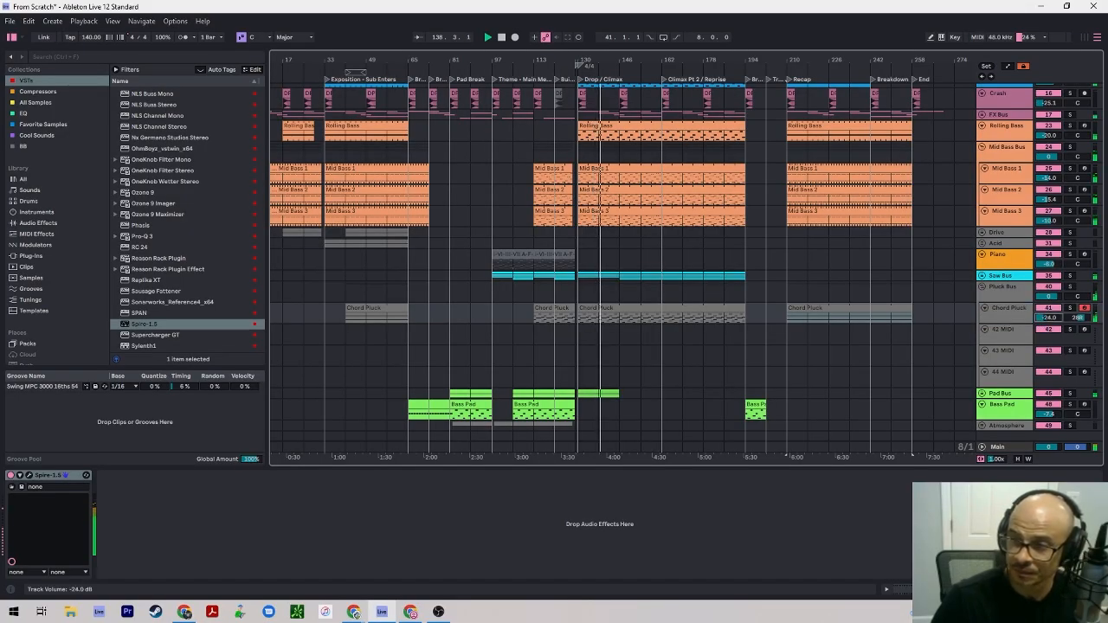
Solo the Saw Bus and Pluck Bus tracks and play them together from bar 162.
click(1042, 288)
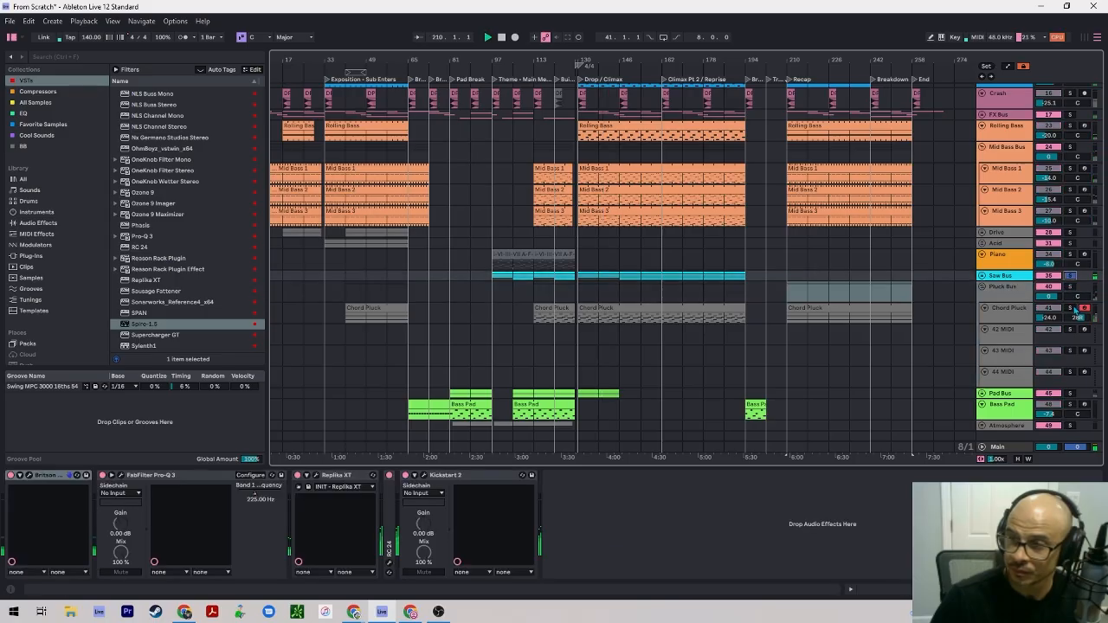
click(665, 260)
key(space)
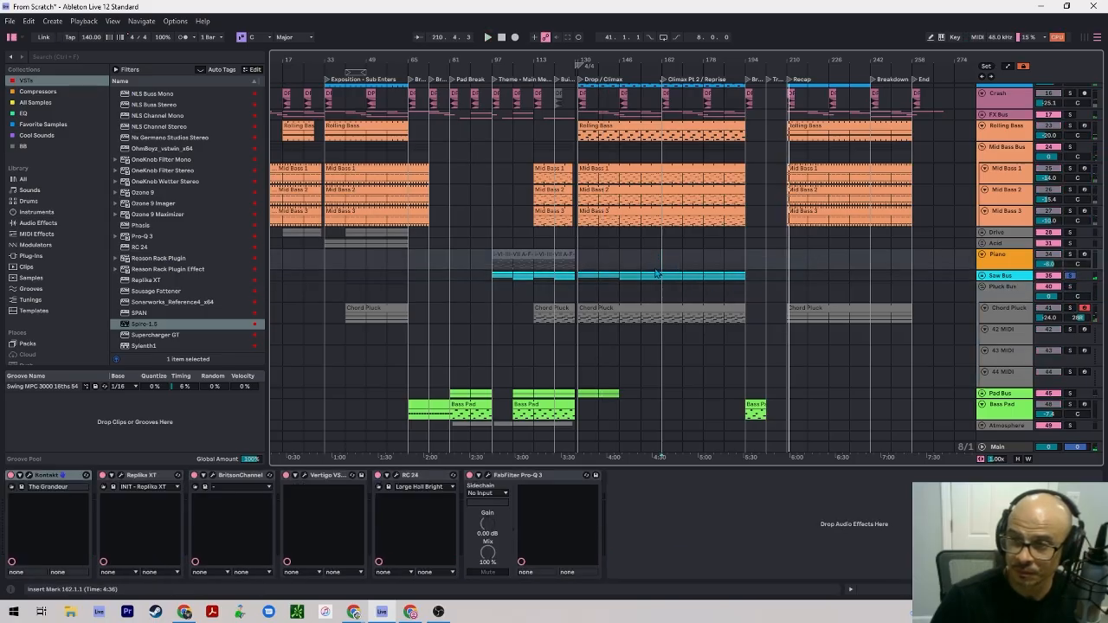
key(space)
click(731, 291)
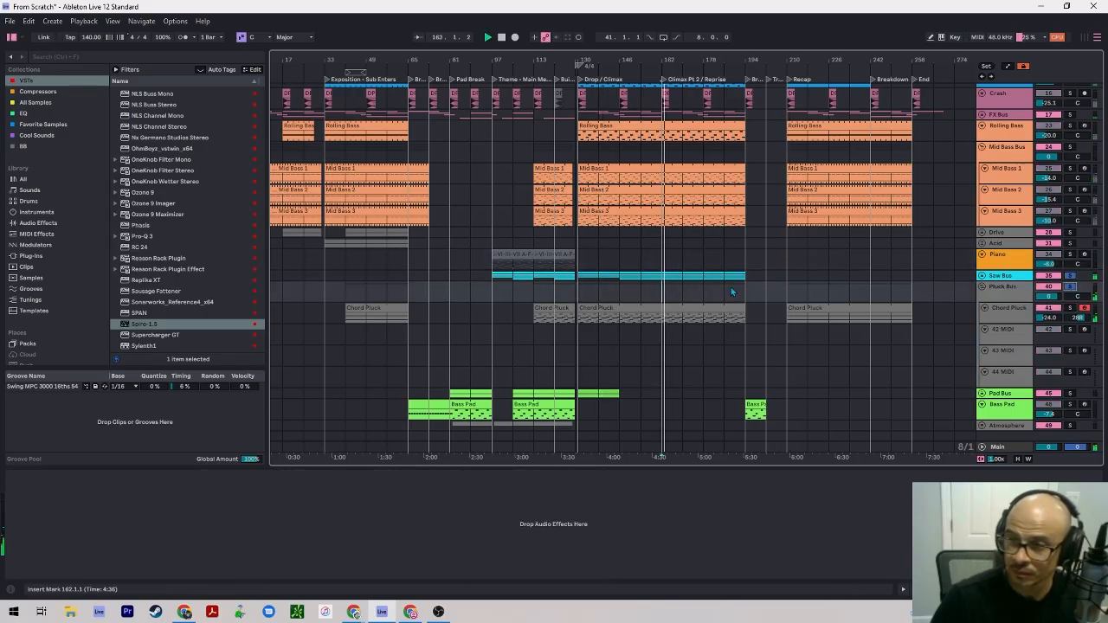
Add BritsonChannel to the Chord Pluck track and lower its fader to about -3.2 dB.
click(1023, 313)
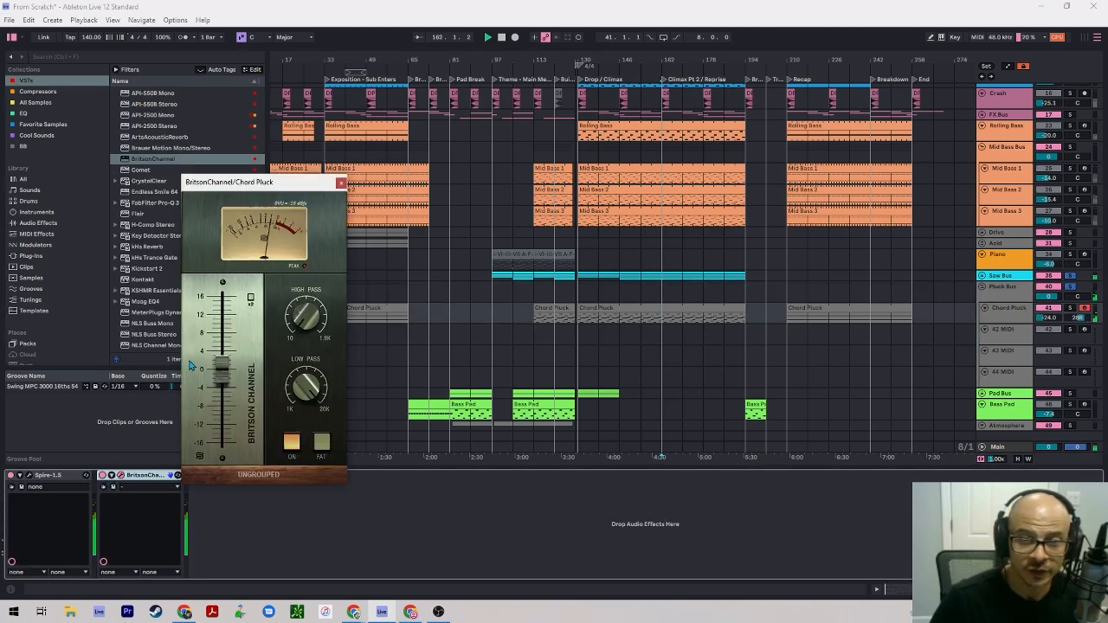
drag(222, 362, 220, 397)
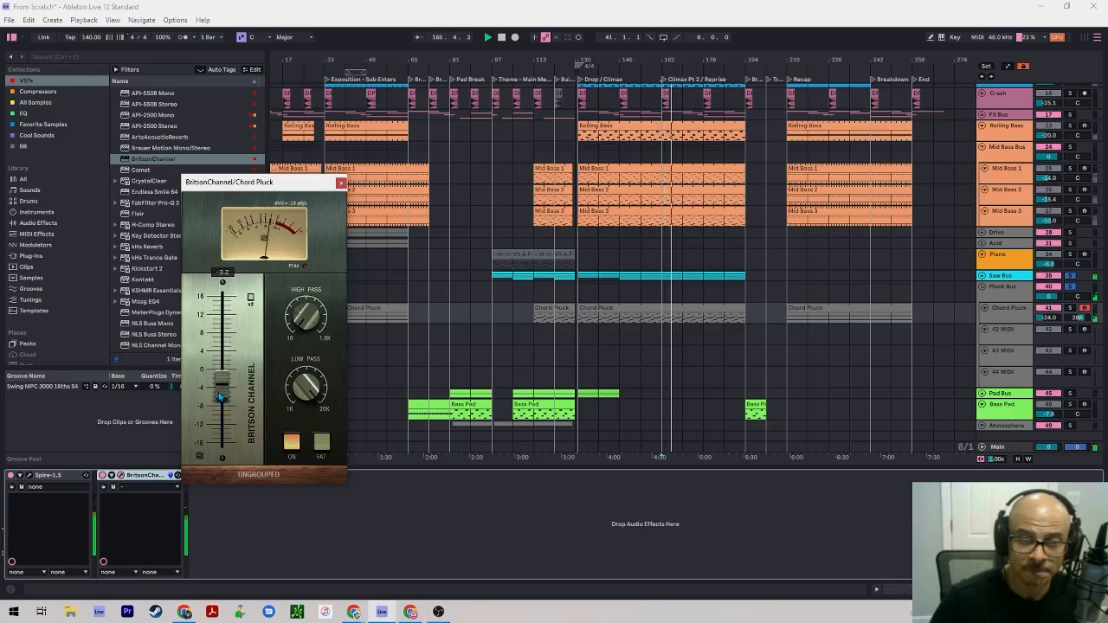
click(341, 182)
Add FabFilter Pro-Q 3 after BritsonChannel on the Chord Pluck track and create a low cut at 225 Hz.
click(175, 204)
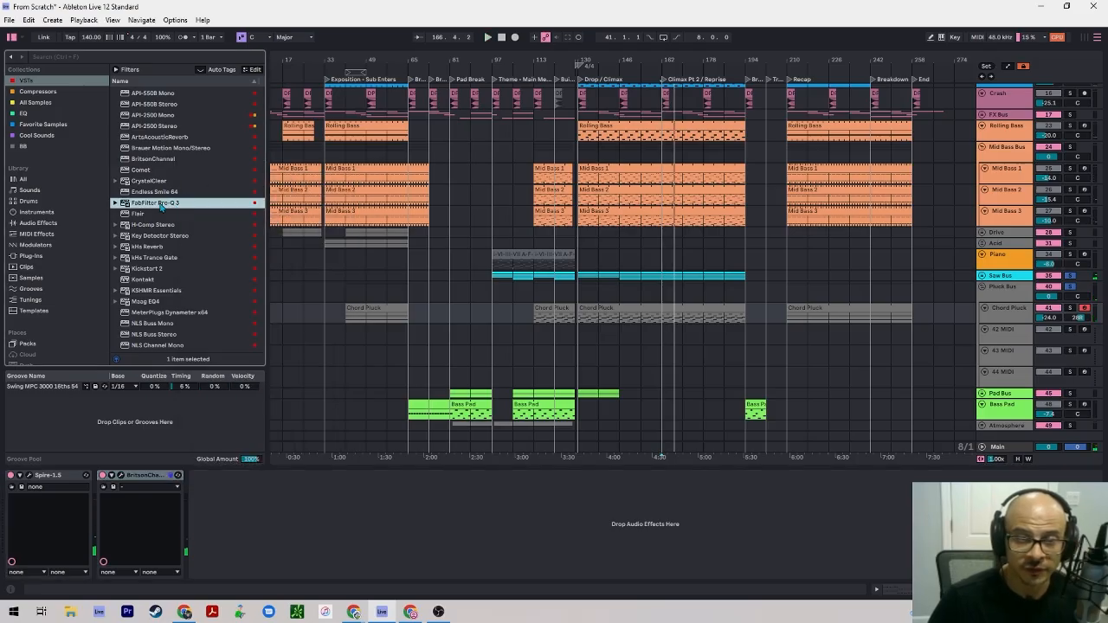
drag(160, 206, 230, 541)
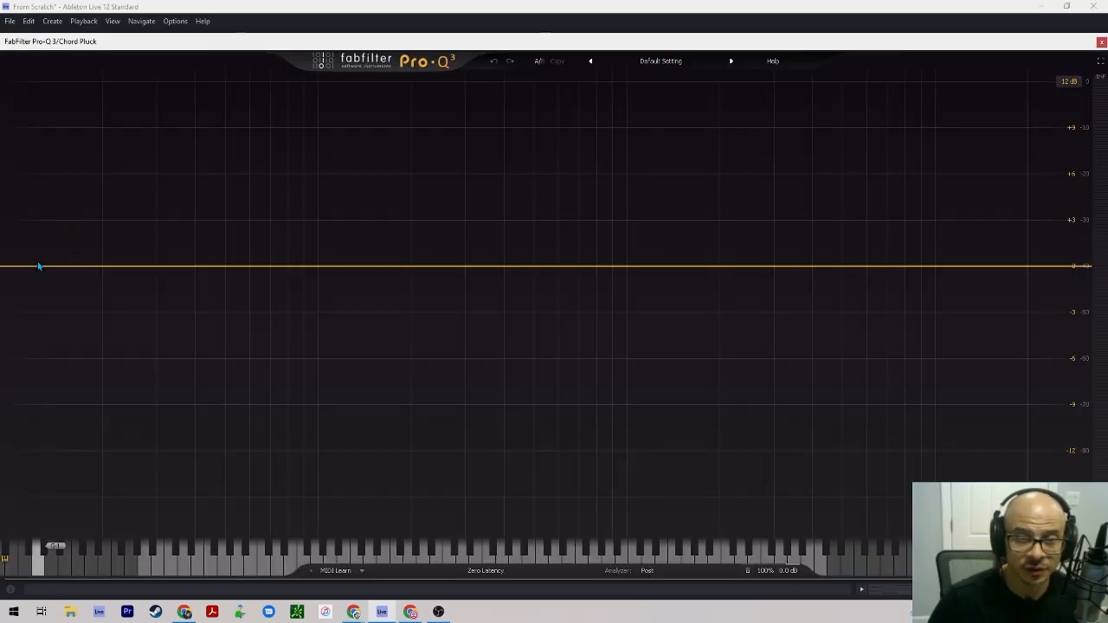
click(35, 266)
double_click(33, 226)
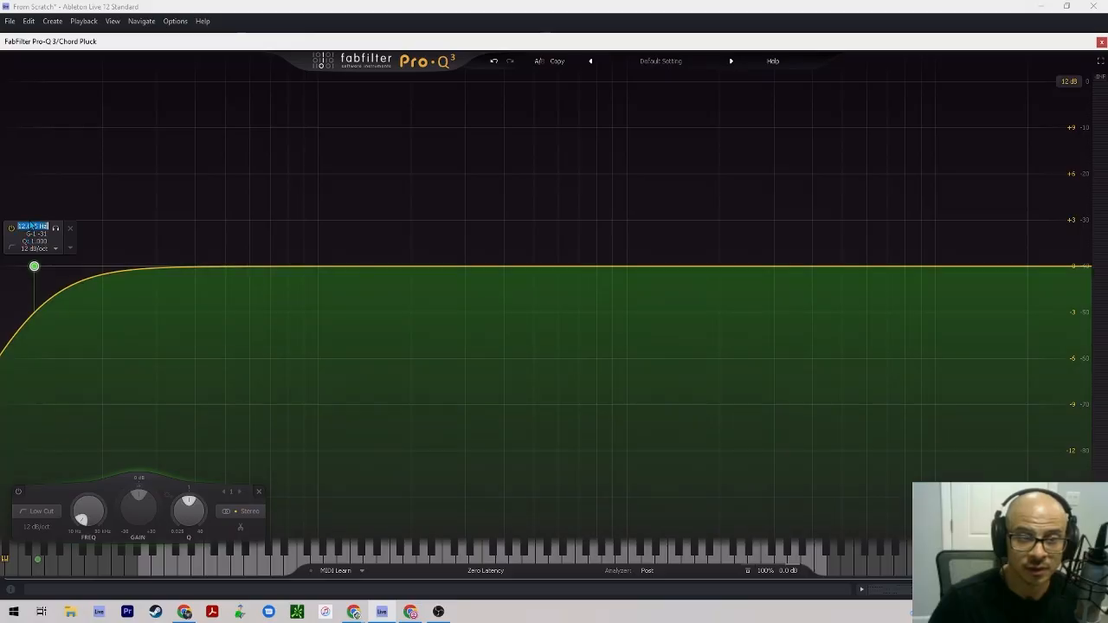
text(225)
key(Return)
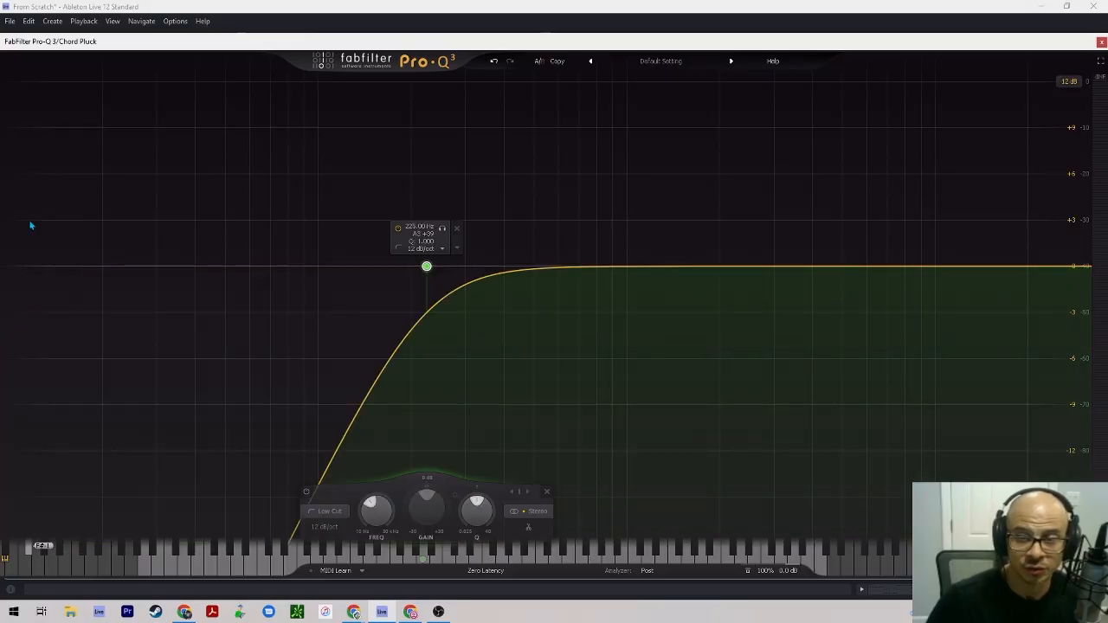
double_click(422, 227)
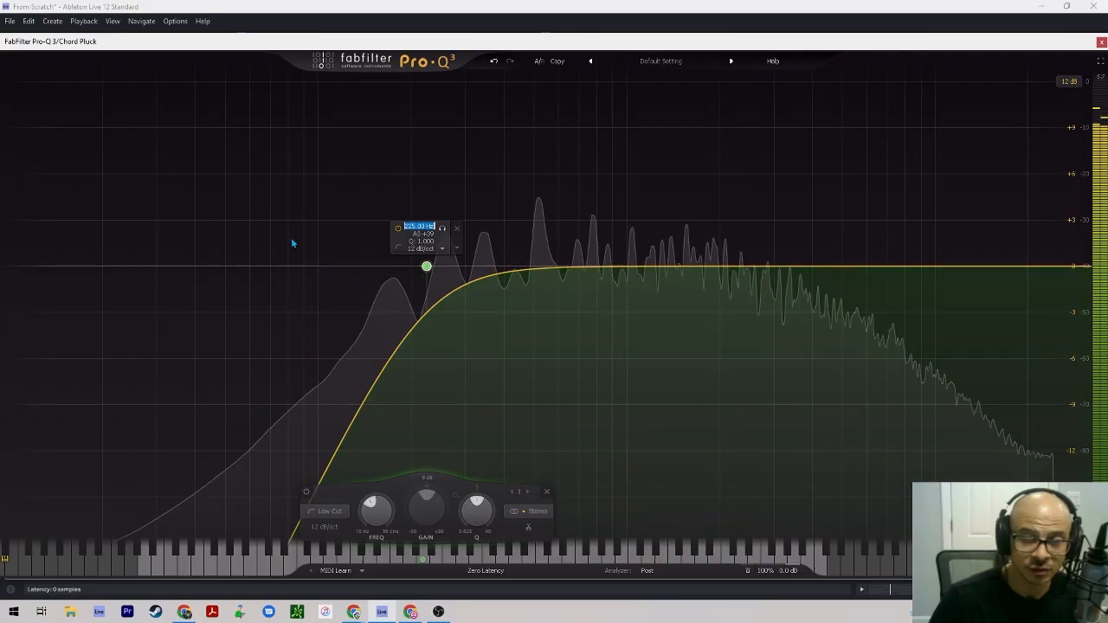
key(Return)
Add a high cut to the Chord Pluck EQ at 17000 Hz.
click(775, 229)
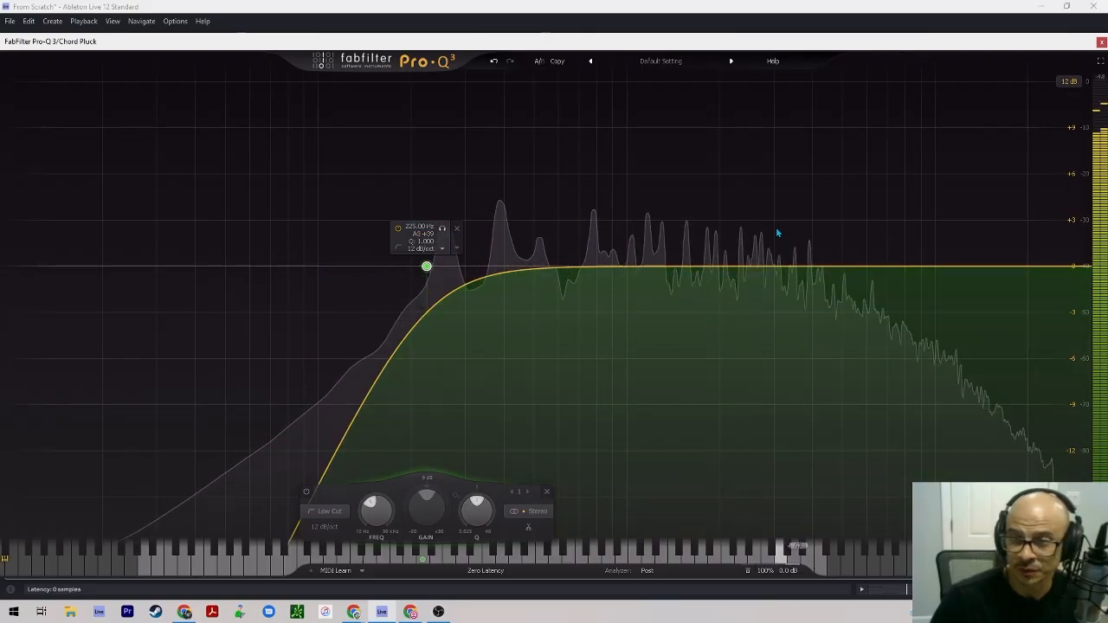
click(1018, 267)
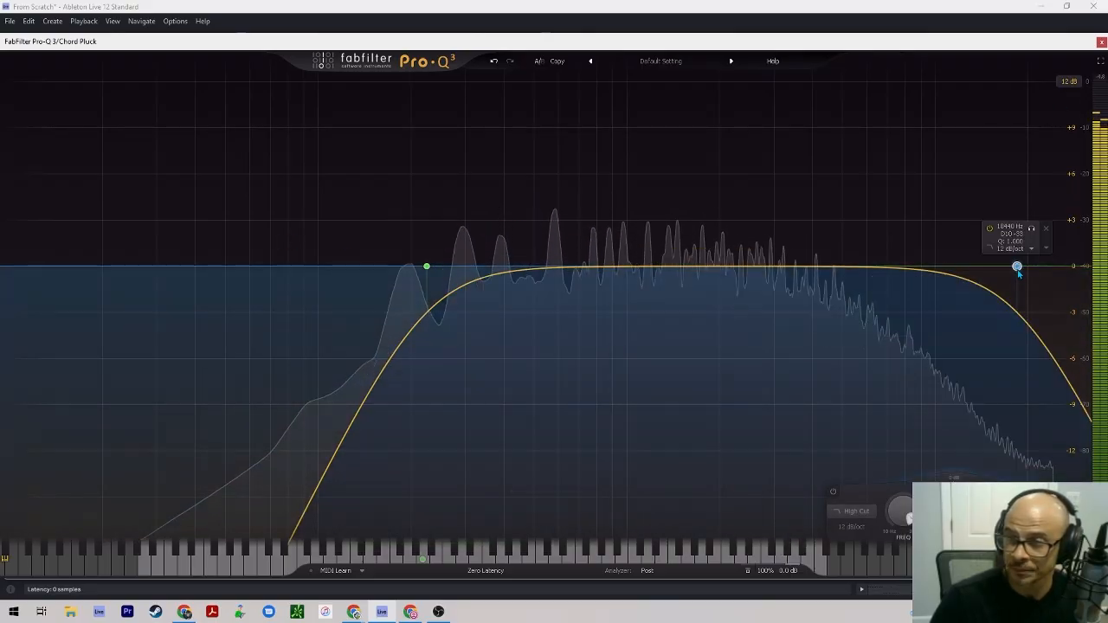
double_click(1010, 226)
text(17000)
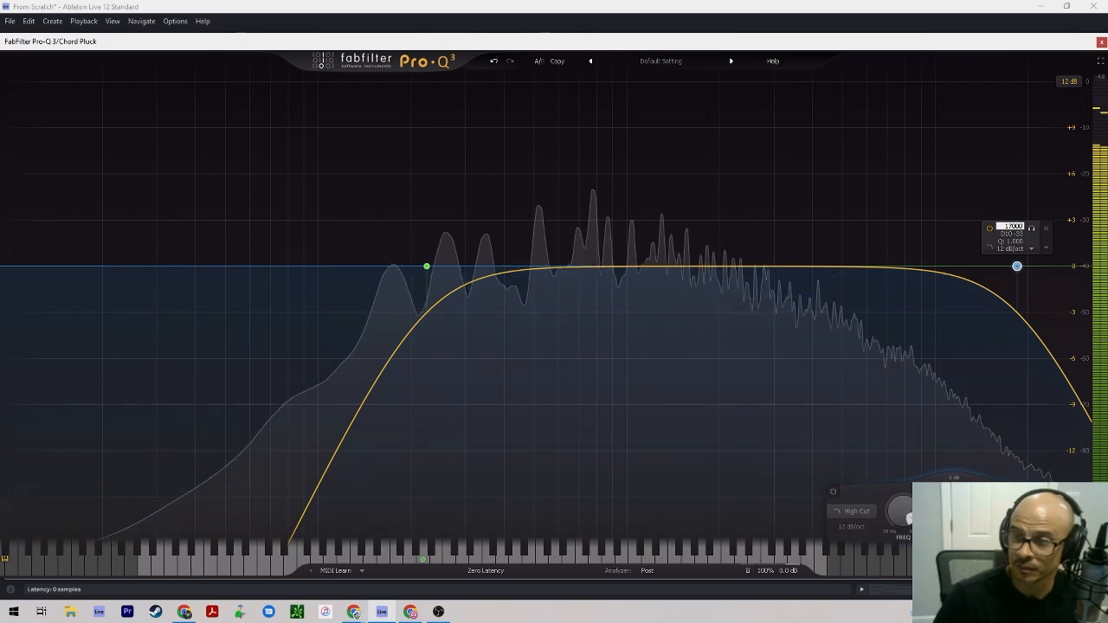
key(Return)
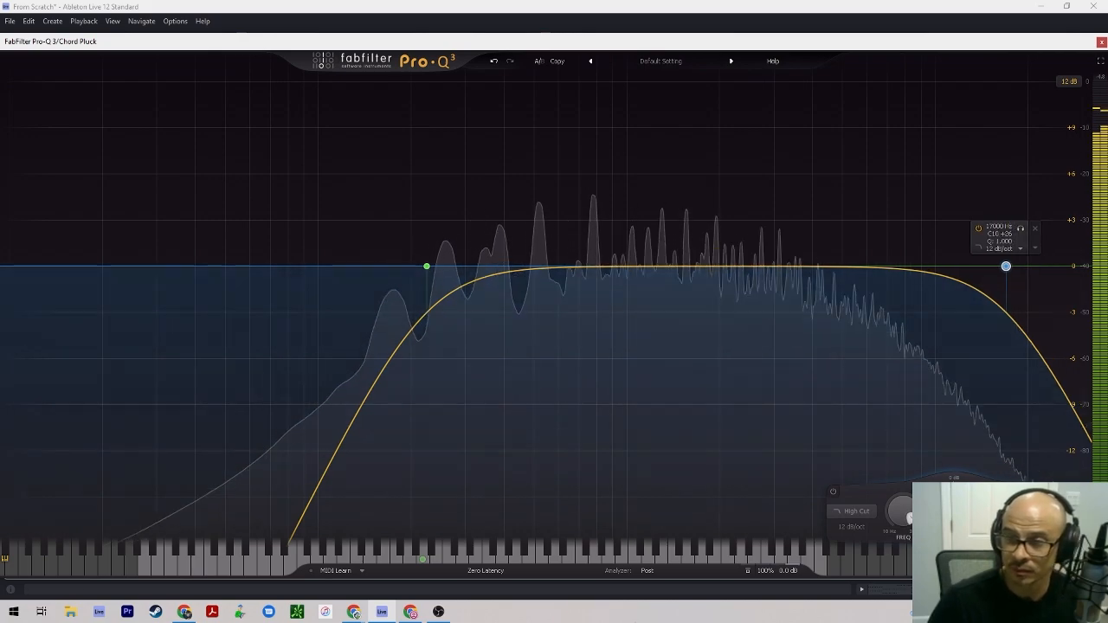
Add a bell cut of about 2.8 dB at about 267 Hz to the Chord Pluck EQ.
drag(514, 272, 450, 312)
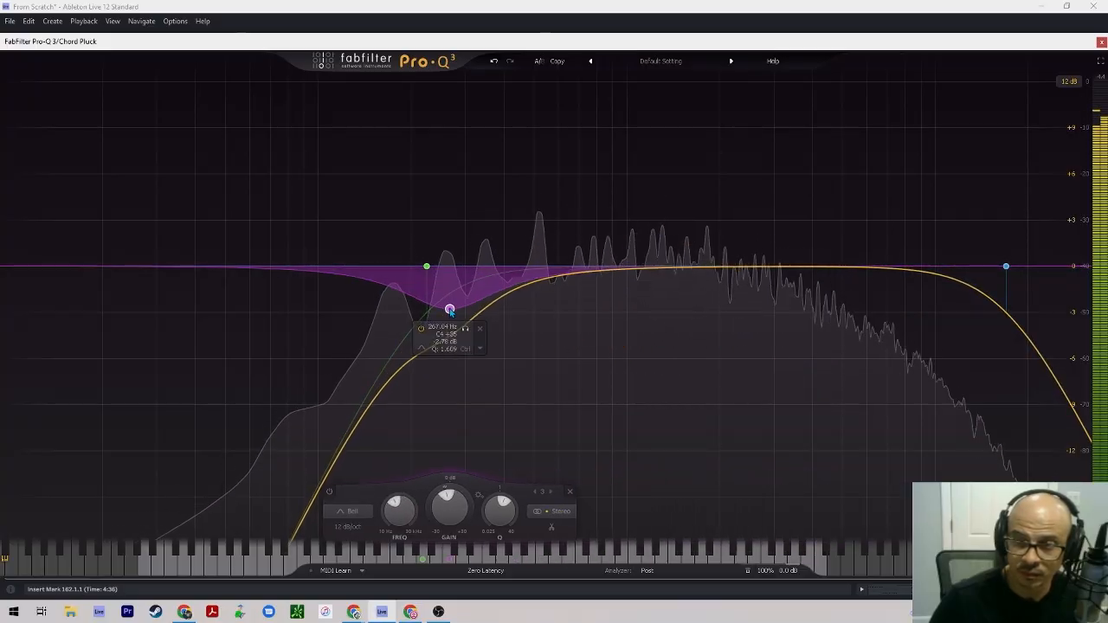
Remove the 267 Hz bell band from the Chord Pluck EQ and play the arrangement from bar 113.
click(479, 329)
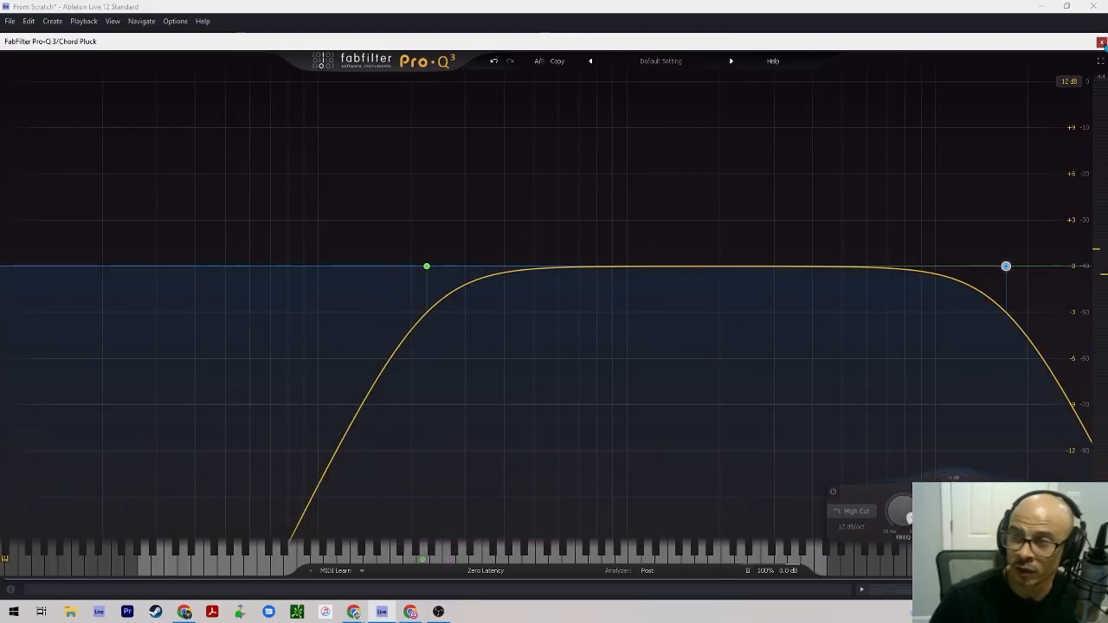
click(1102, 41)
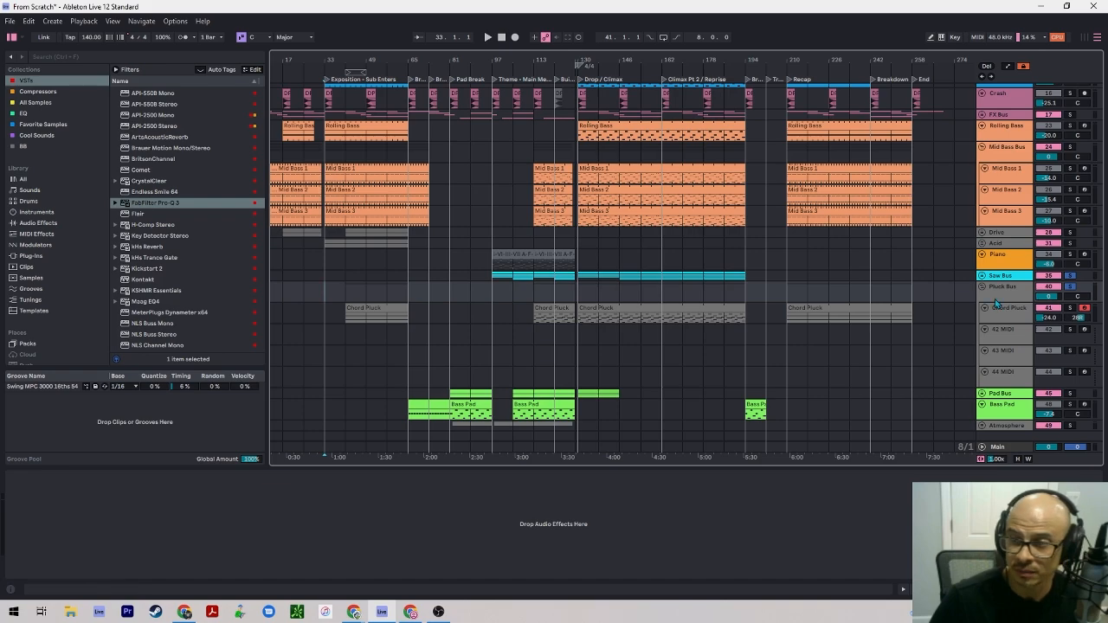
click(526, 312)
click(538, 295)
key(space)
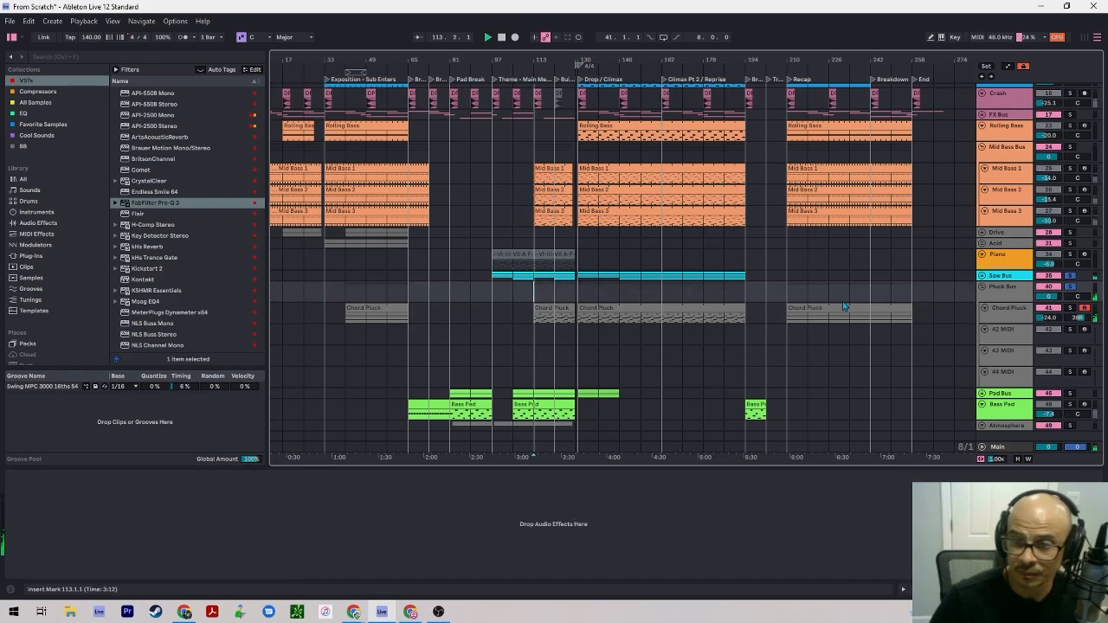
scroll(791, 334, down, 1)
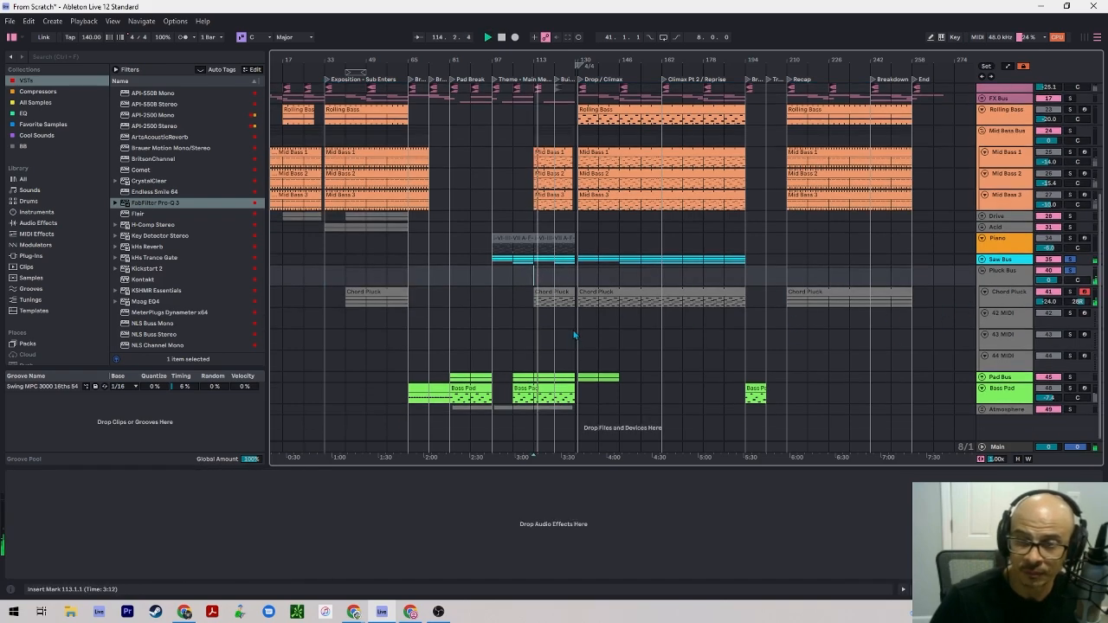
Add Kickstart 2 after FabFilter Pro-Q 3 on the Chord Pluck track and select the first ducking curve in the second row.
click(1009, 293)
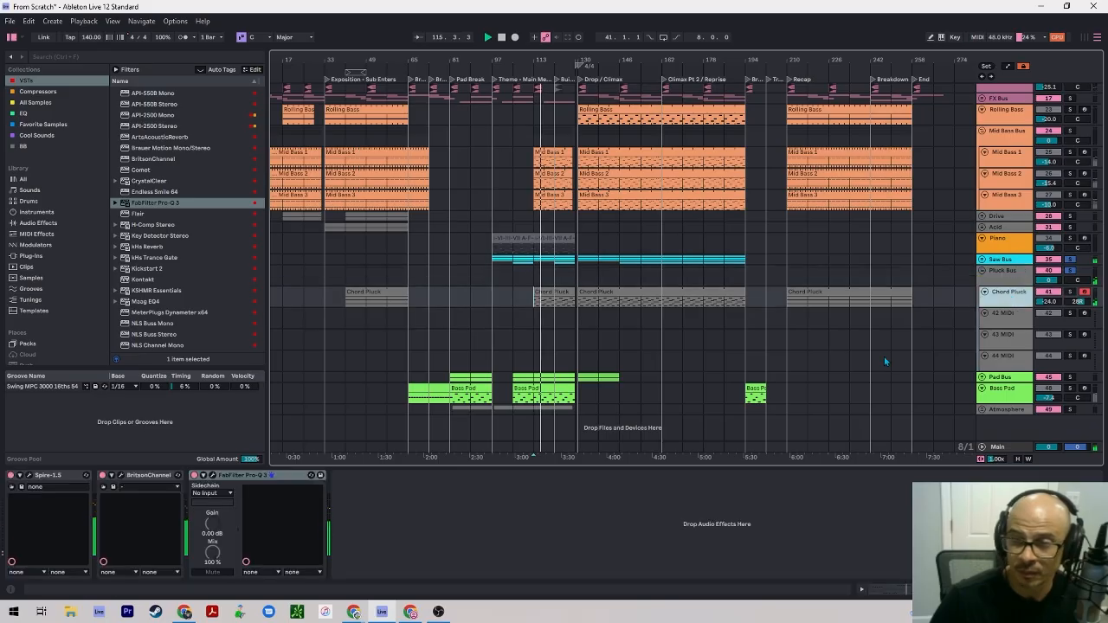
drag(140, 272, 374, 531)
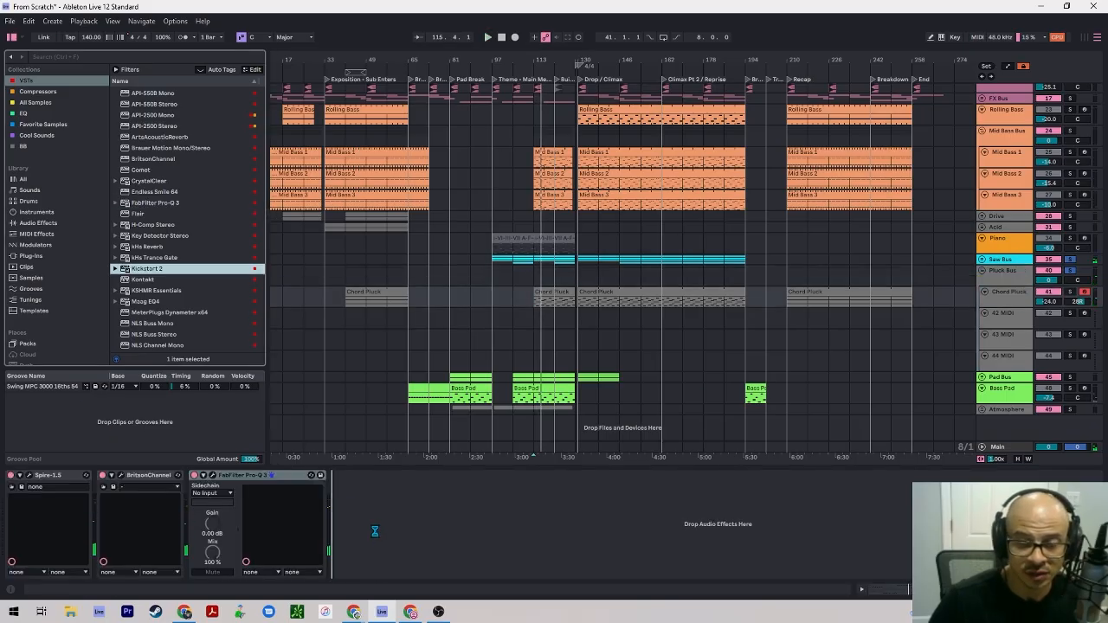
drag(353, 478, 354, 478)
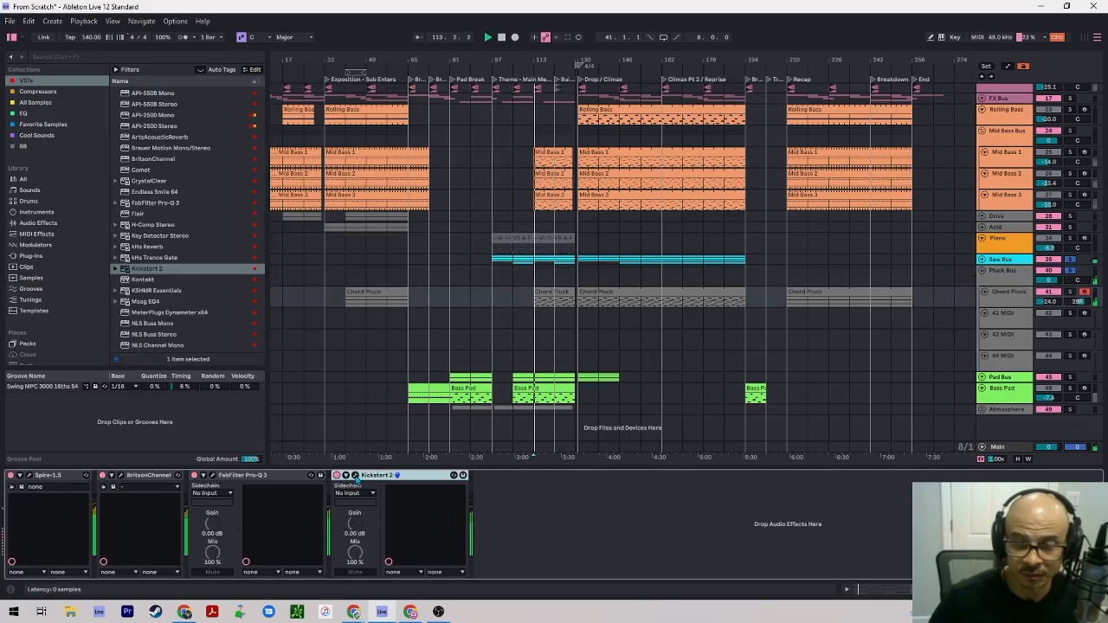
click(219, 313)
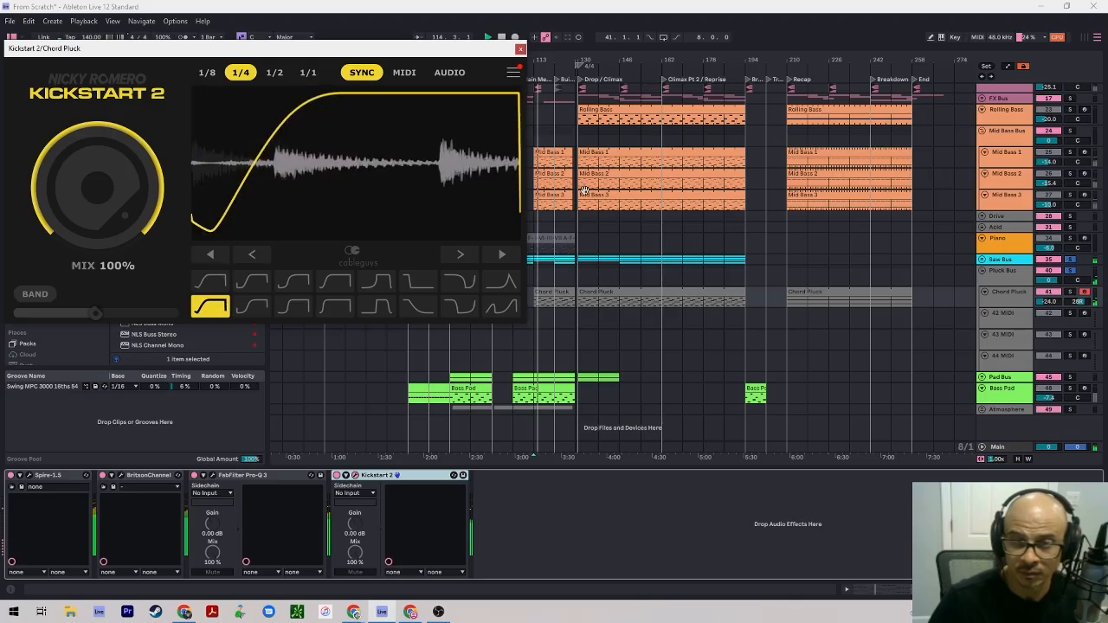
Raise the Chord Pluck track volume to -20.9 dB and stop playback.
click(1009, 297)
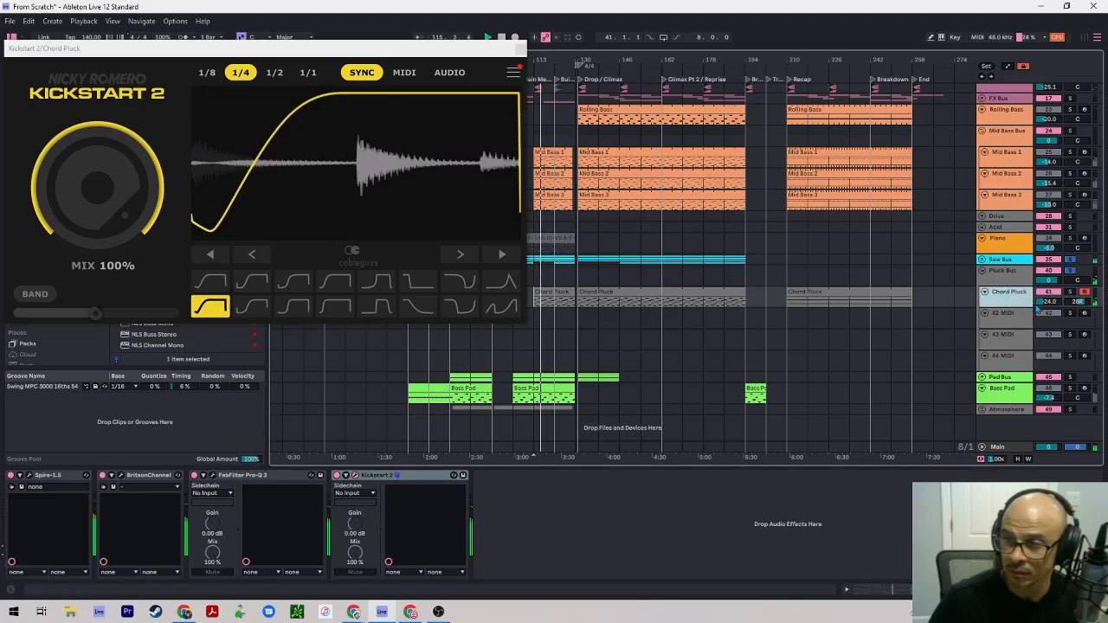
drag(1048, 302, 1048, 291)
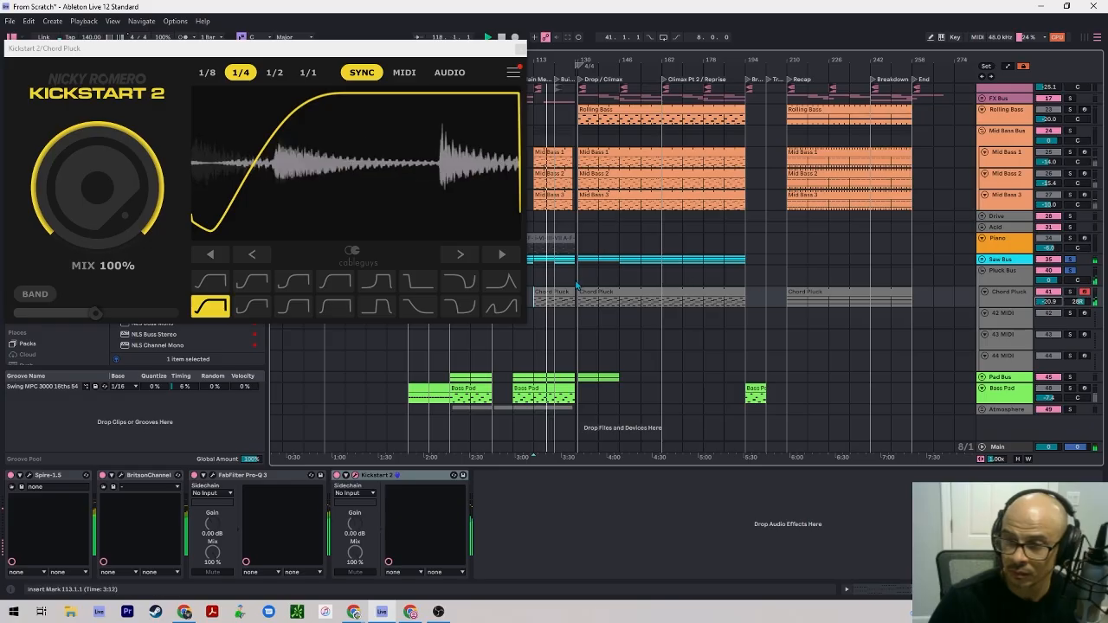
key(space)
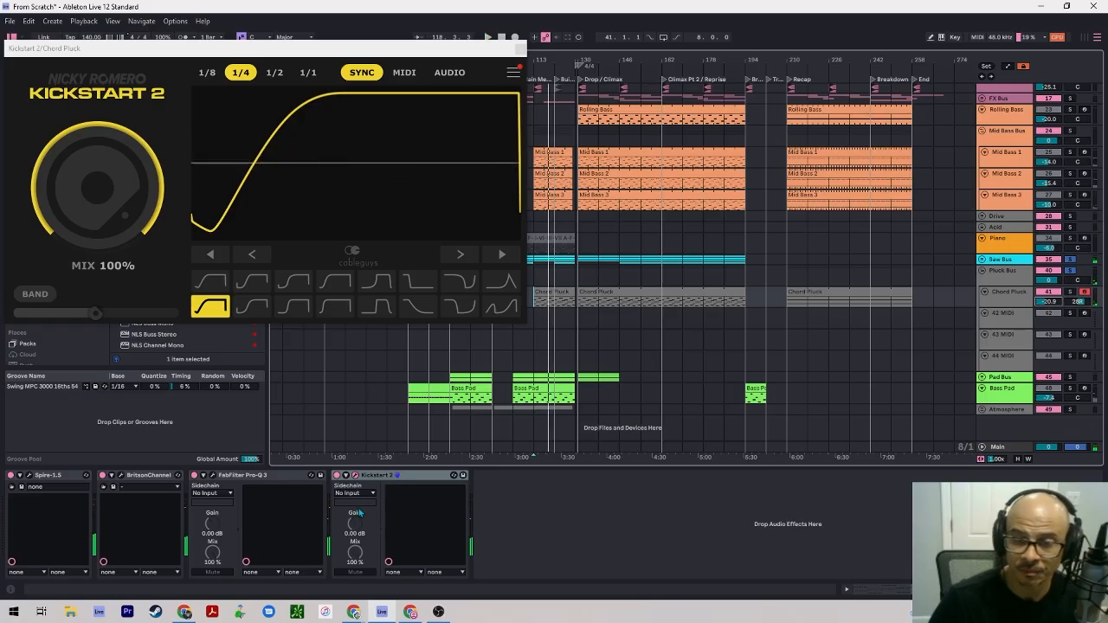
Delete Kickstart 2 from the Chord Pluck track.
right_click(395, 485)
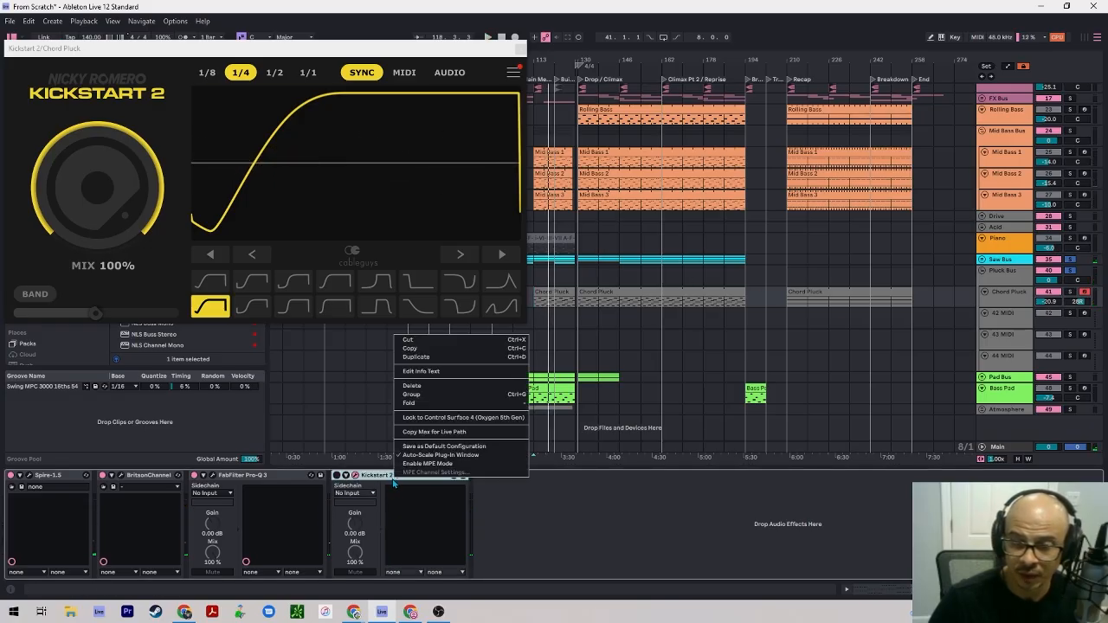
click(407, 388)
key(Delete)
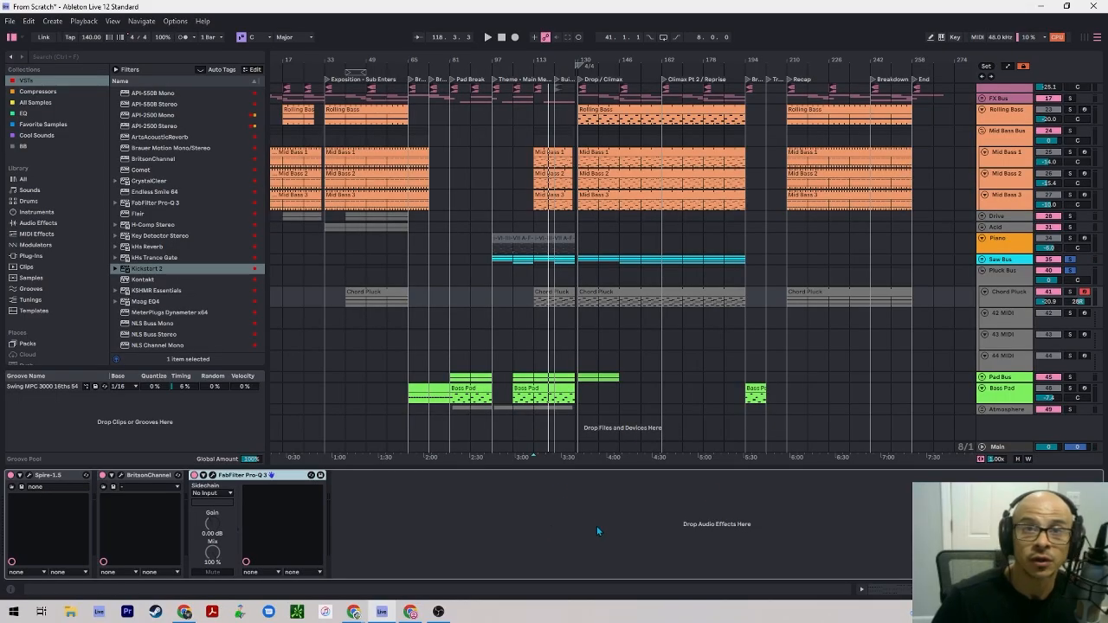
Load the Spire-1.5 instrument onto the empty MIDI track 42 below Chord Pluck.
click(1008, 313)
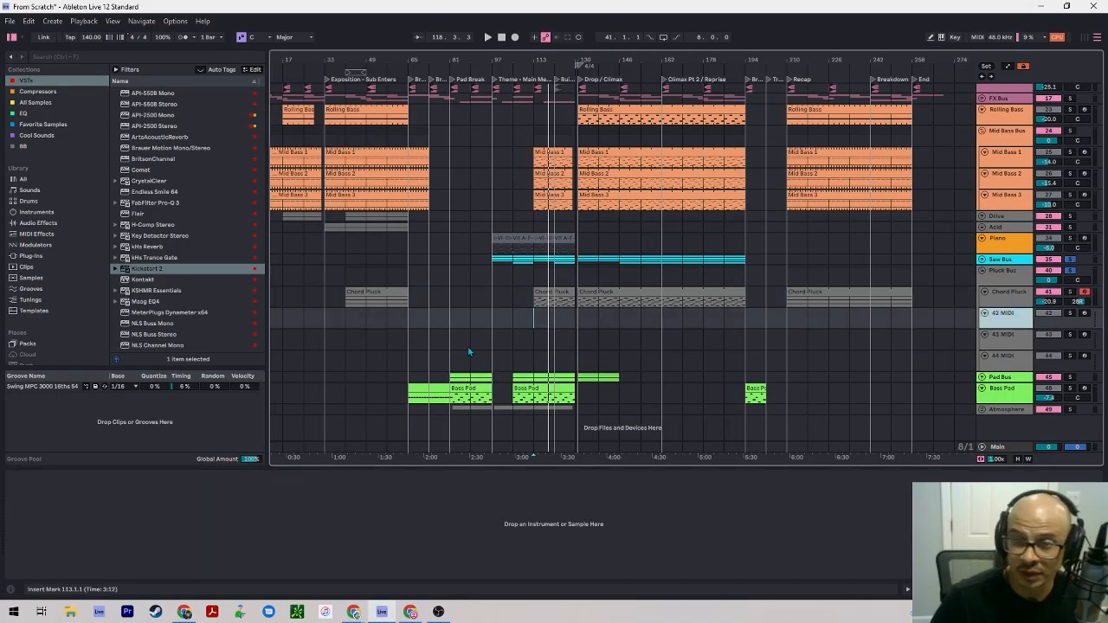
scroll(151, 254, down, 3)
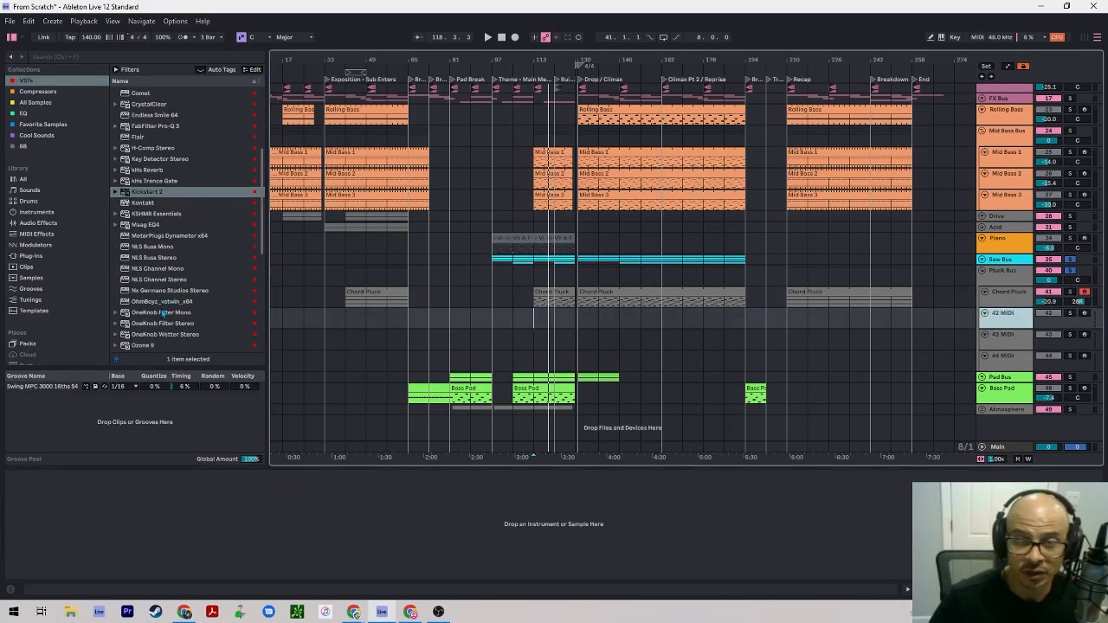
scroll(169, 206, down, 6)
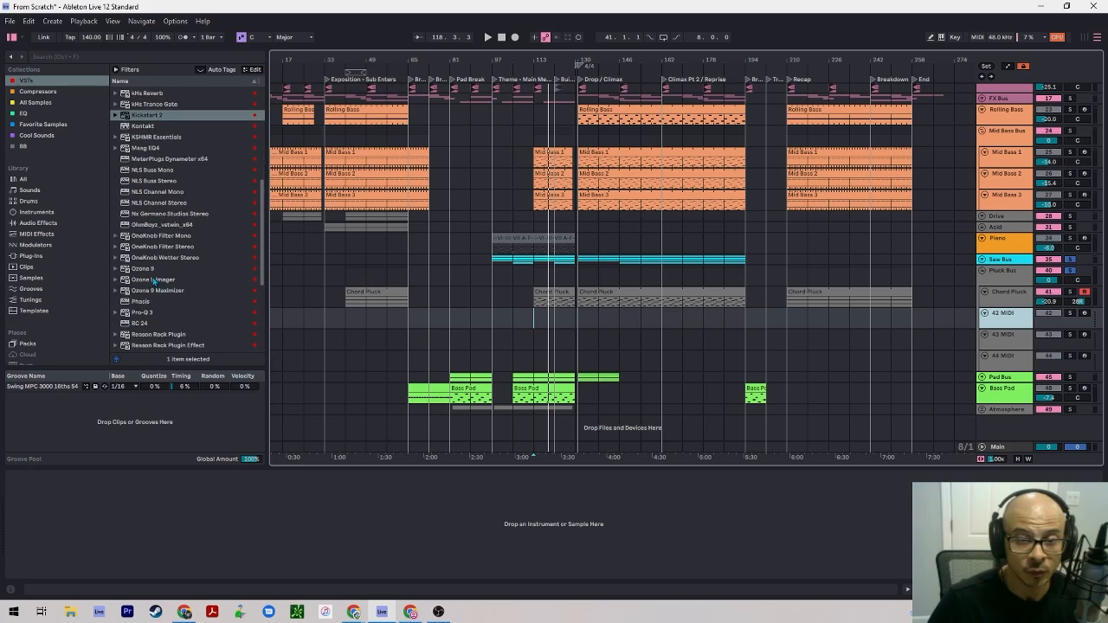
drag(145, 323, 68, 512)
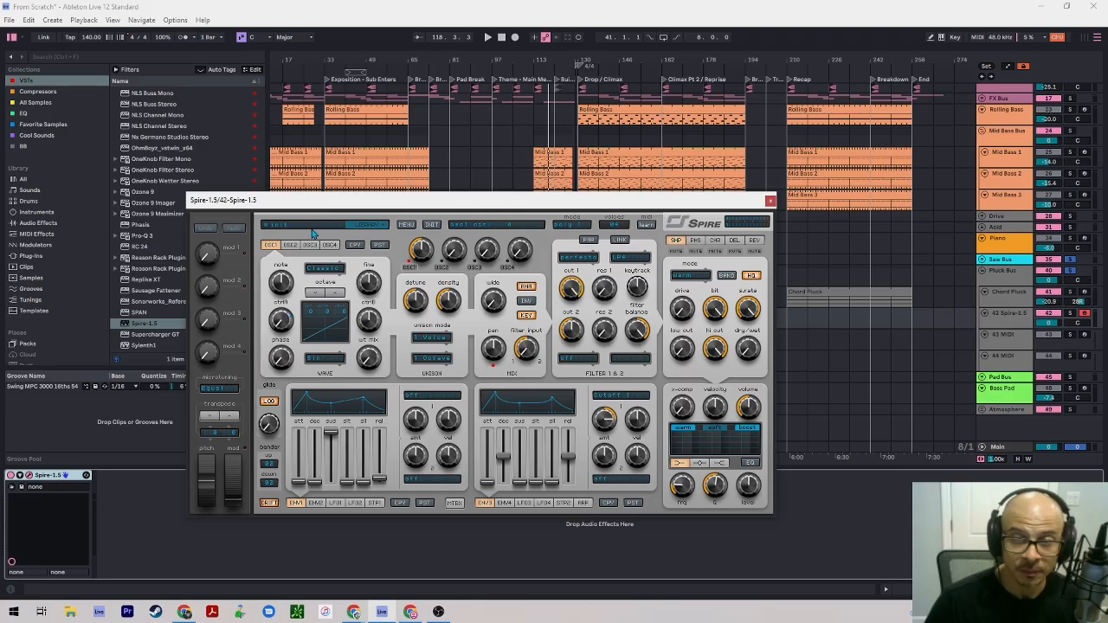
Audition PLUCK TREMOR and PLUCK VICETONE from Spire's Audentity Musical Madness bank, lowering track 42's volume to -18 dB.
click(314, 231)
scroll(315, 405, down, 5)
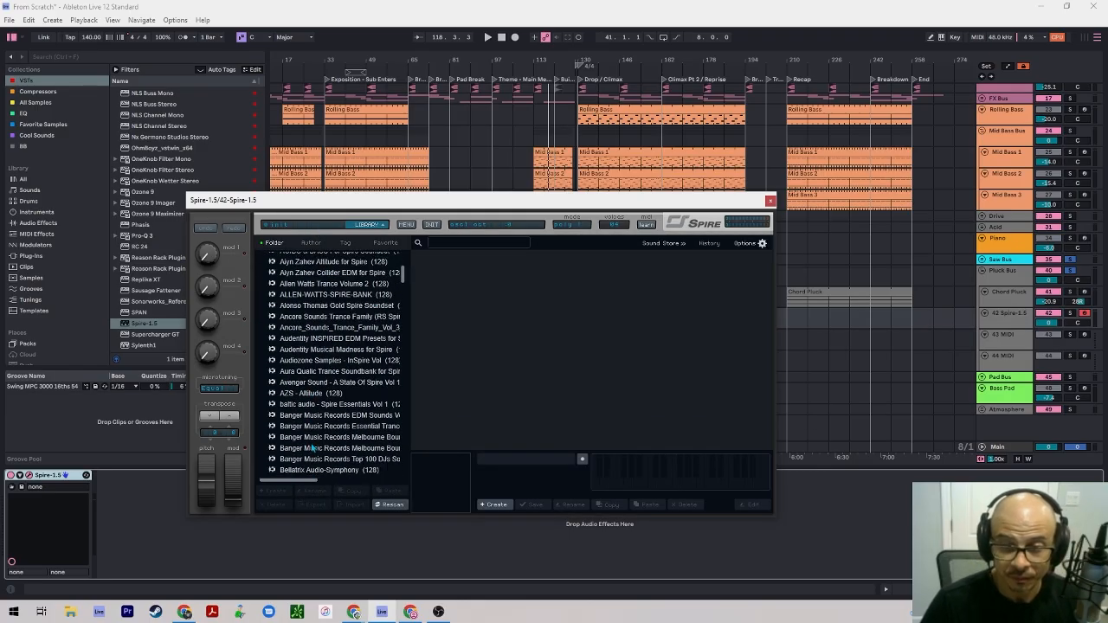
click(313, 349)
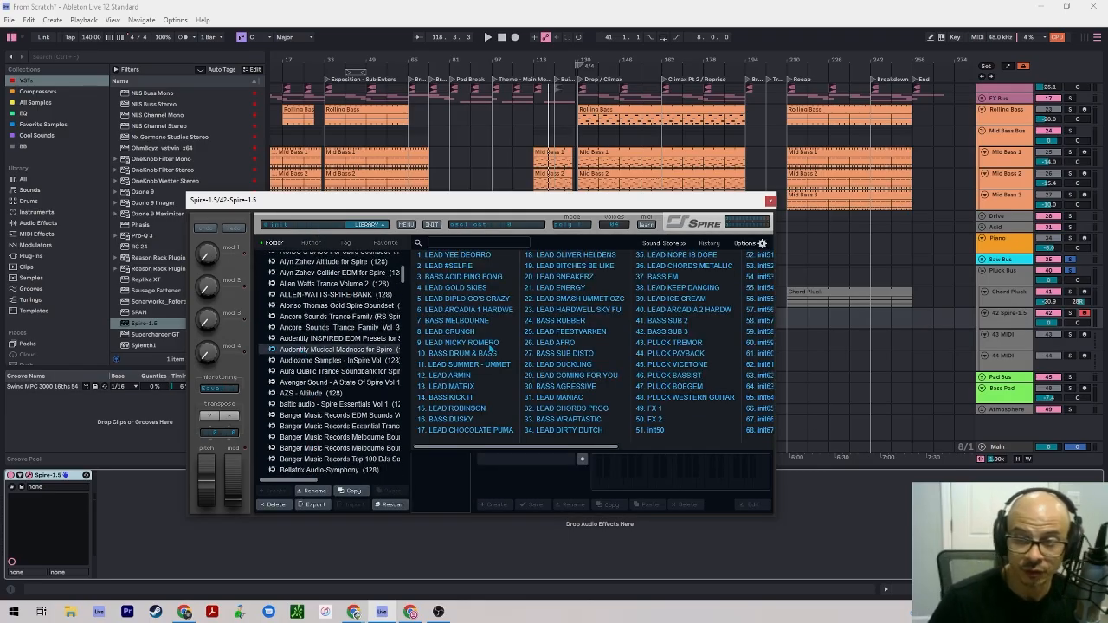
click(677, 344)
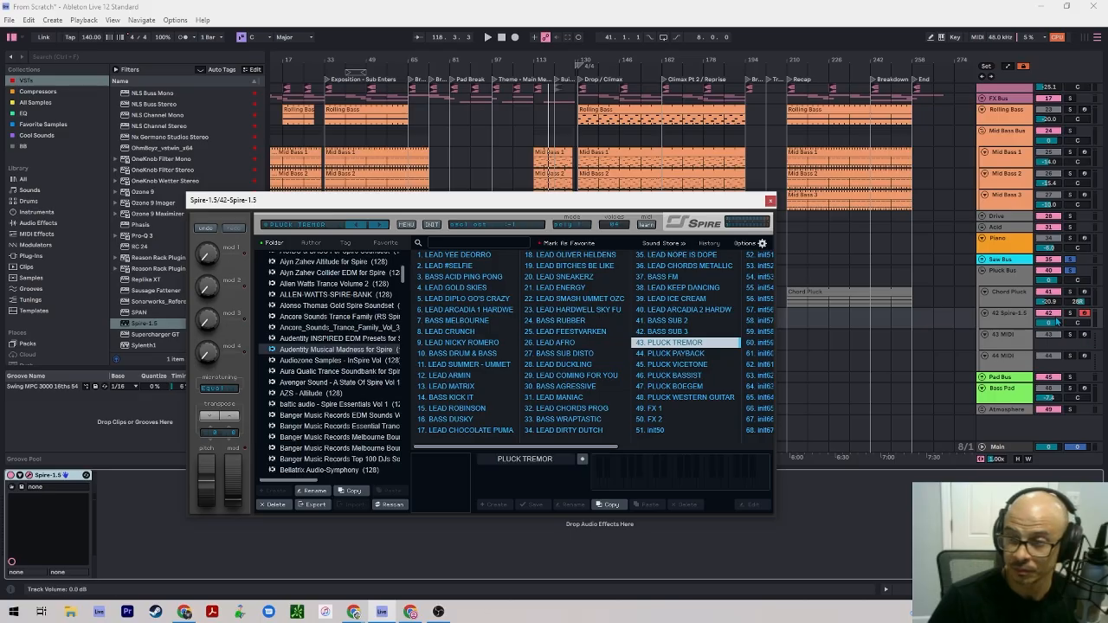
drag(1057, 322, 1056, 324)
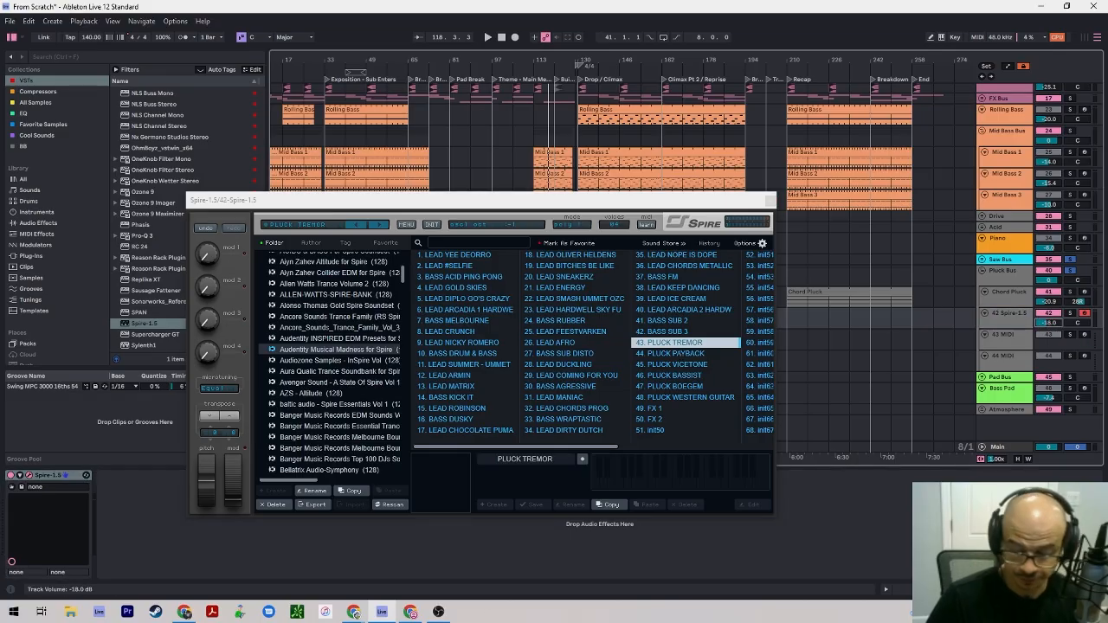
click(662, 354)
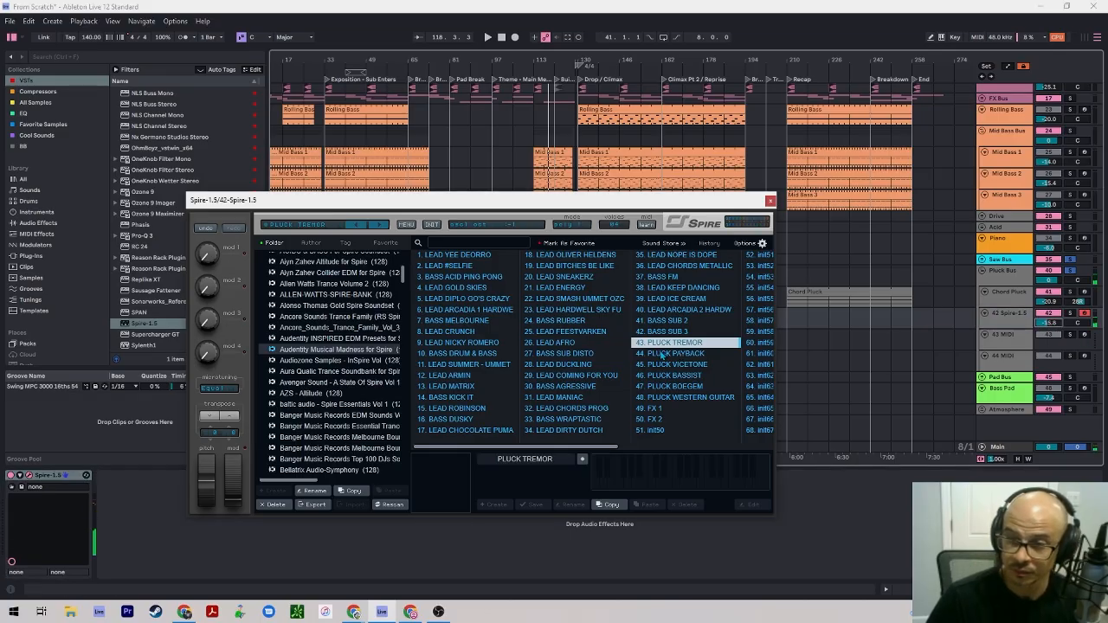
click(674, 364)
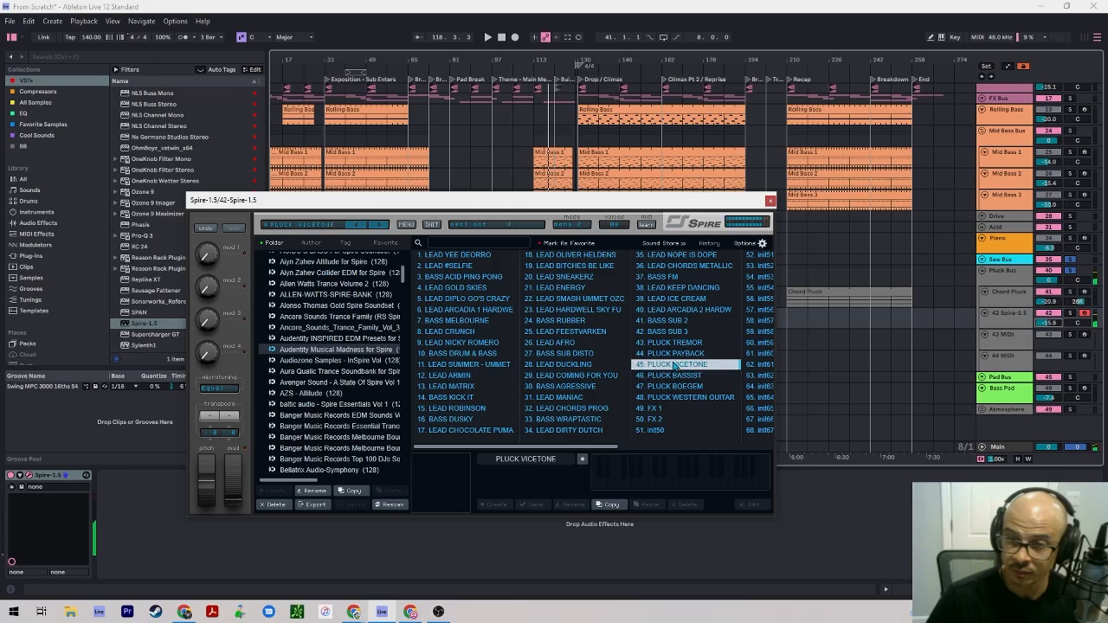
Audition lead and pluck presets in Spire's Ancore_Sounds_Trance_Family_Vol_3 bank and load PLK NOMOSK 2.
click(302, 329)
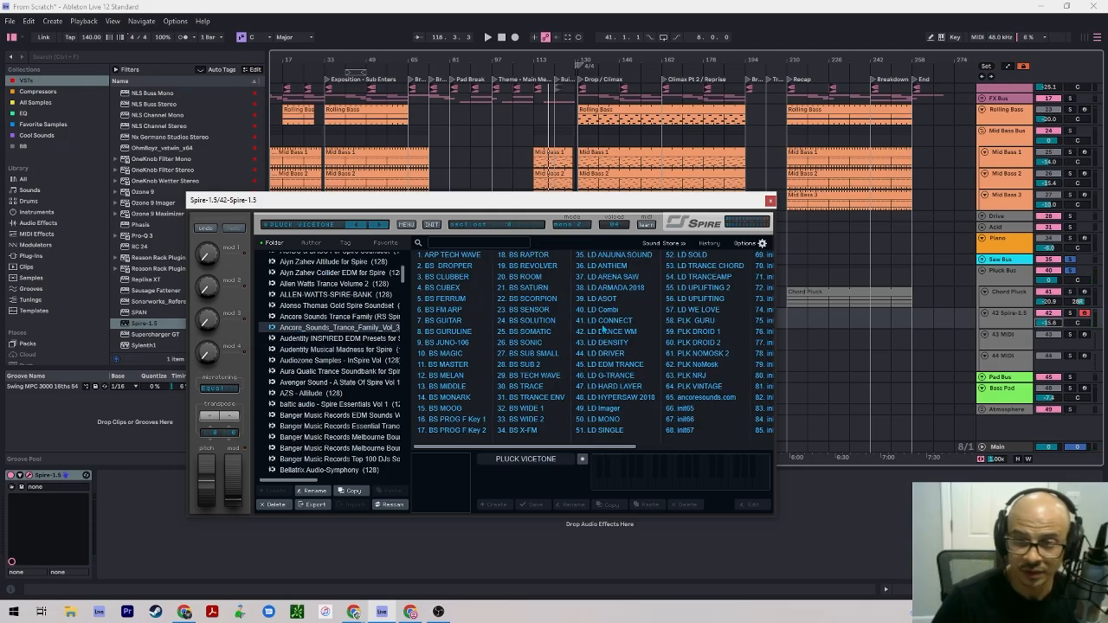
click(613, 310)
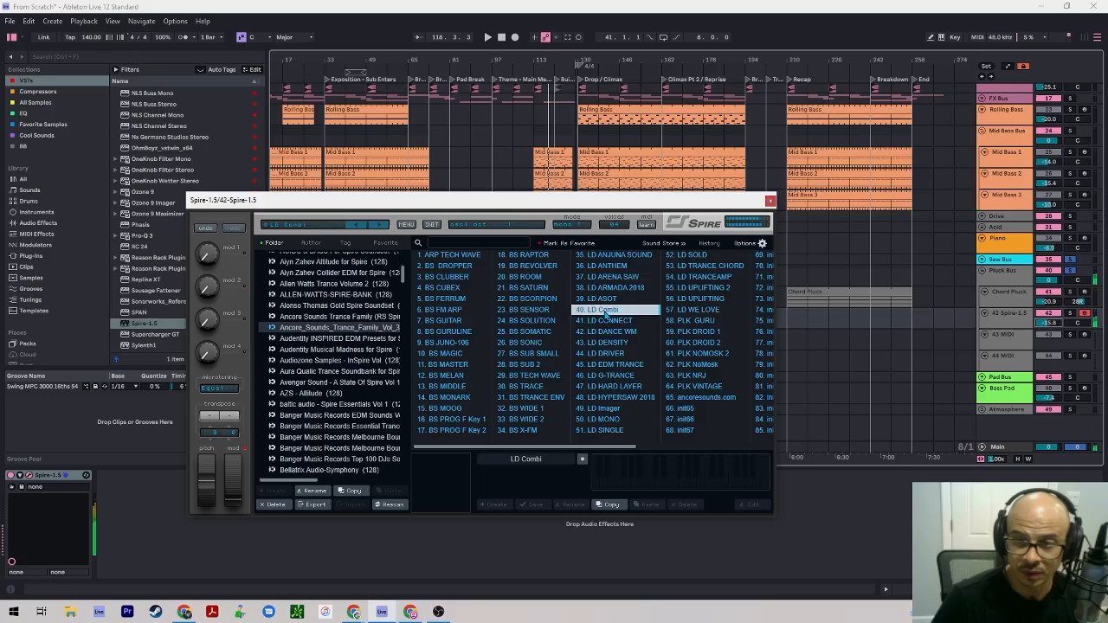
click(592, 326)
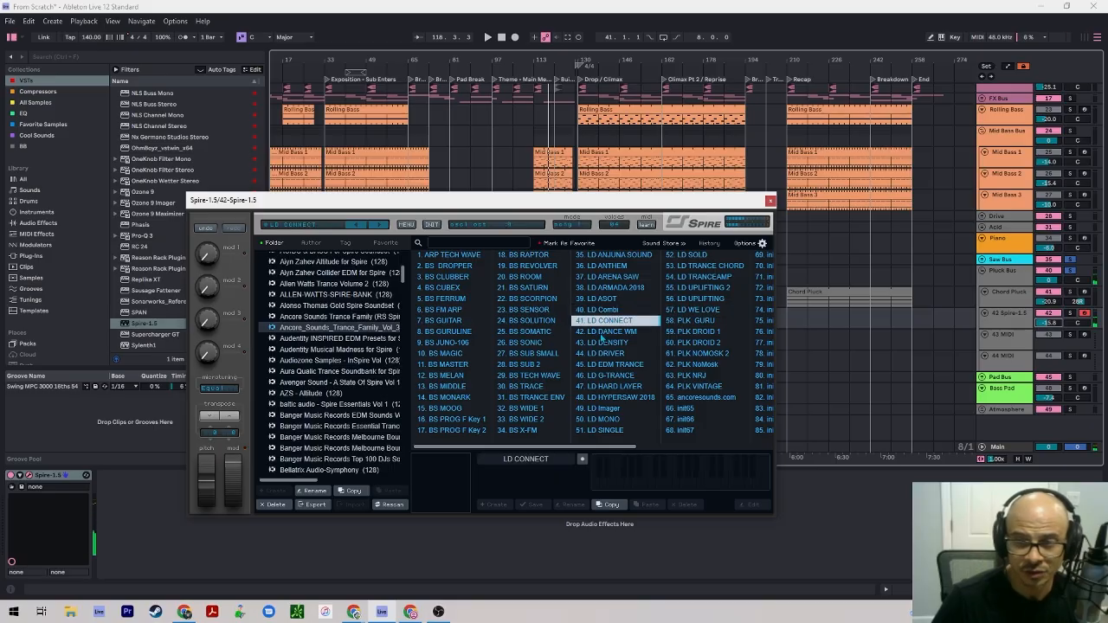
click(596, 334)
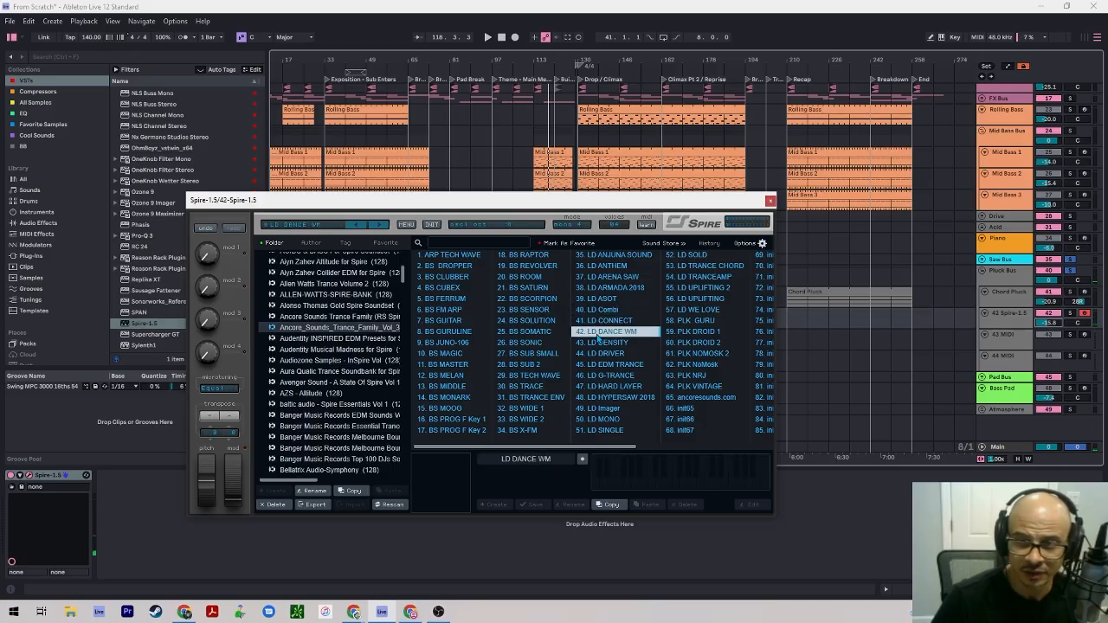
click(692, 322)
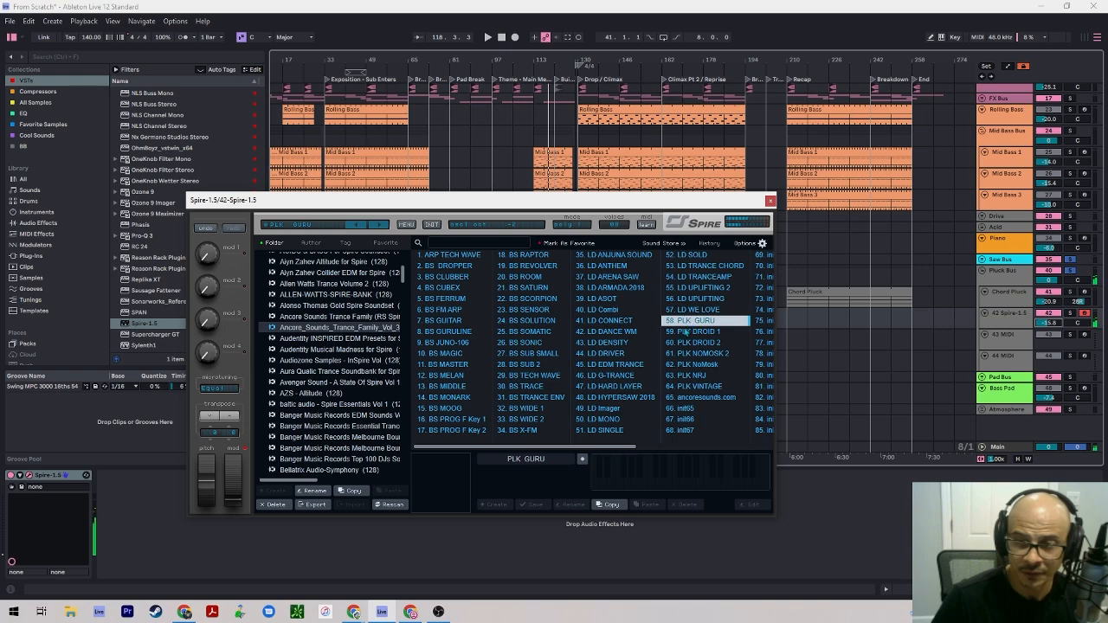
click(685, 333)
click(690, 354)
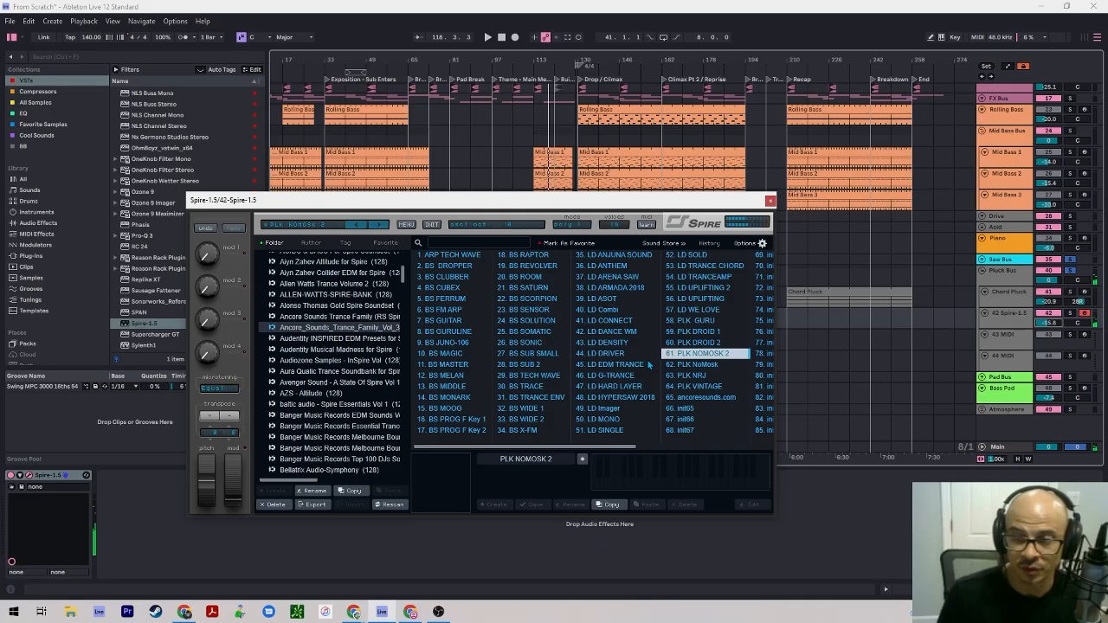
click(770, 202)
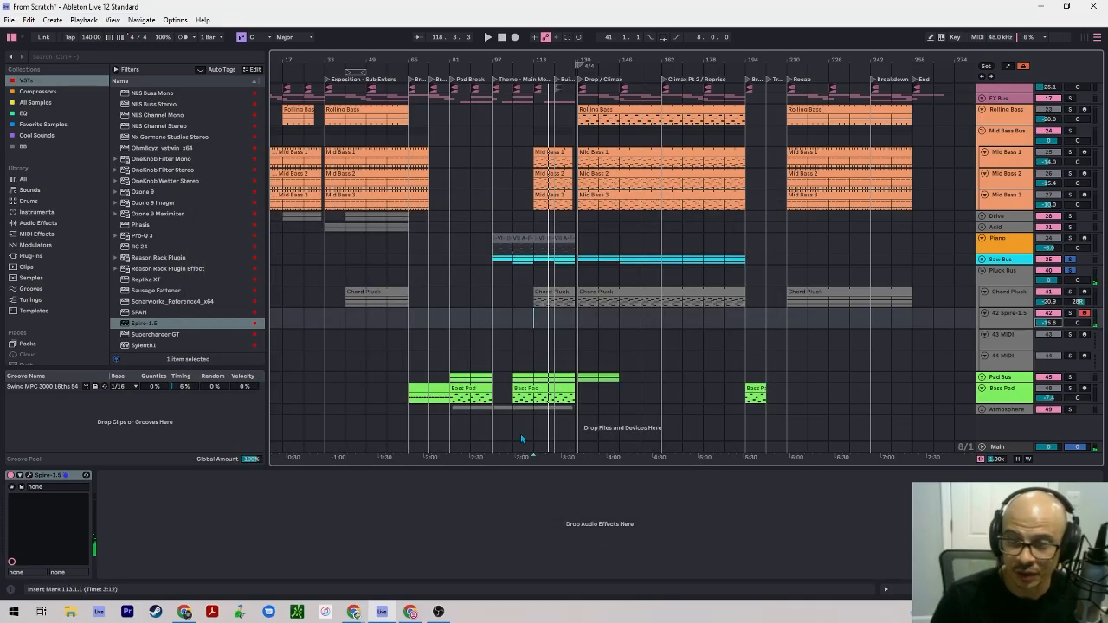
Play the arrangement from bar 33 to hear the Exposition section.
click(341, 360)
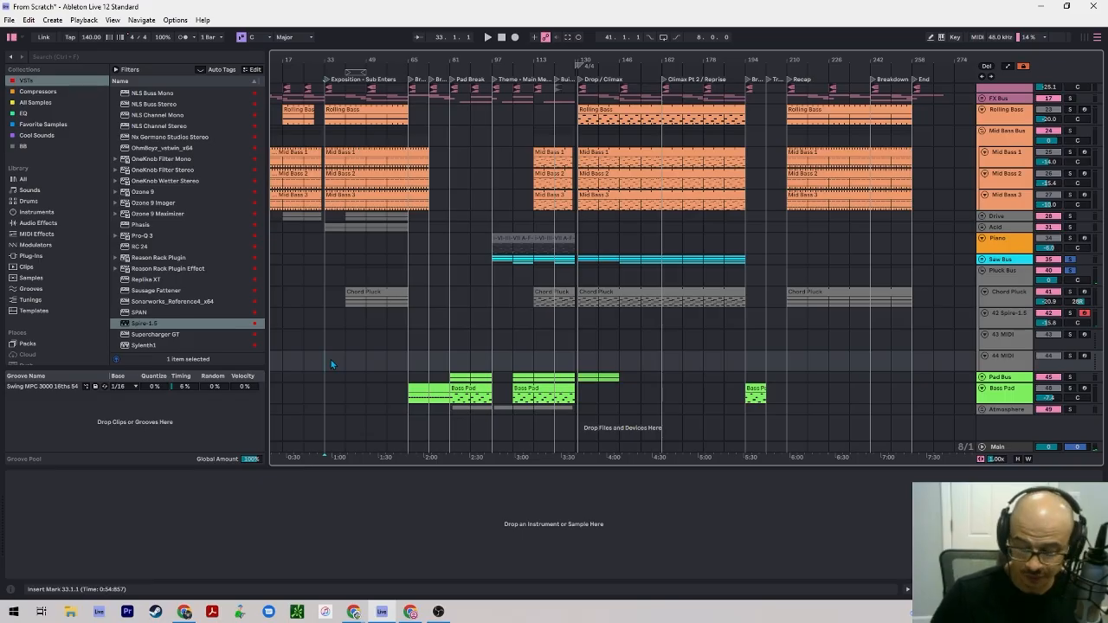
key(space)
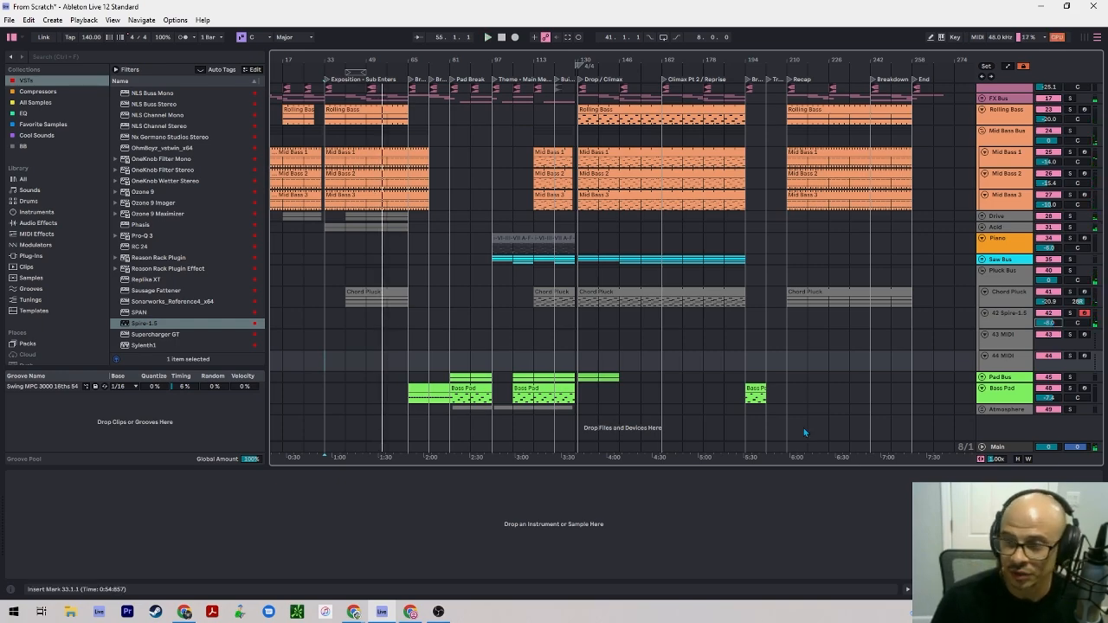
Create an eight-bar MIDI clip at bar 41 on Spire track 42 and try a C2 note at its start.
double_click(348, 317)
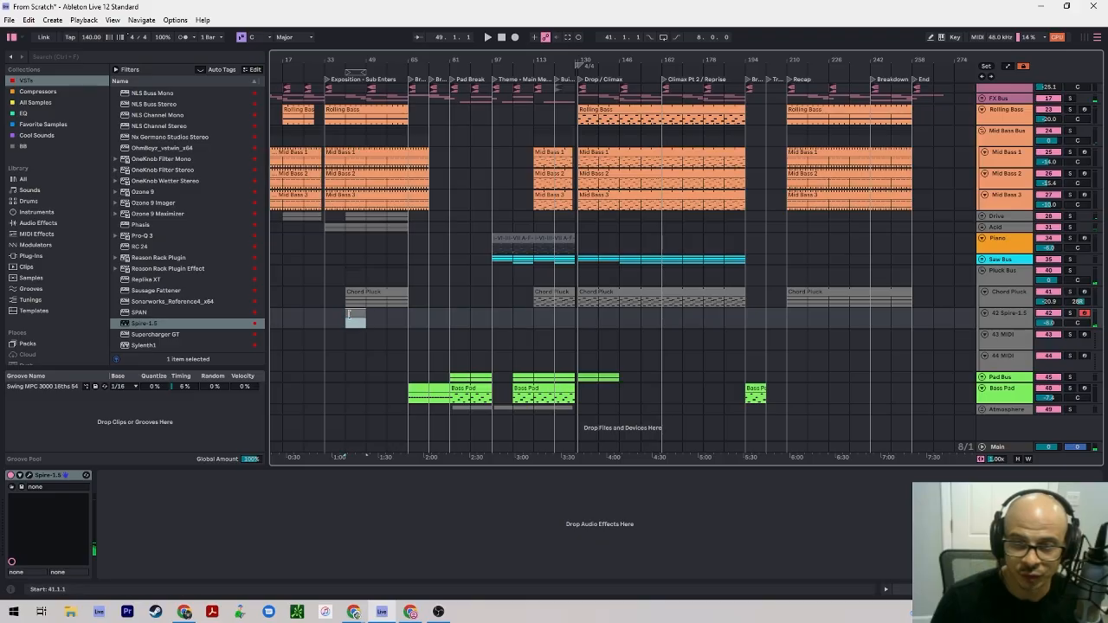
double_click(352, 314)
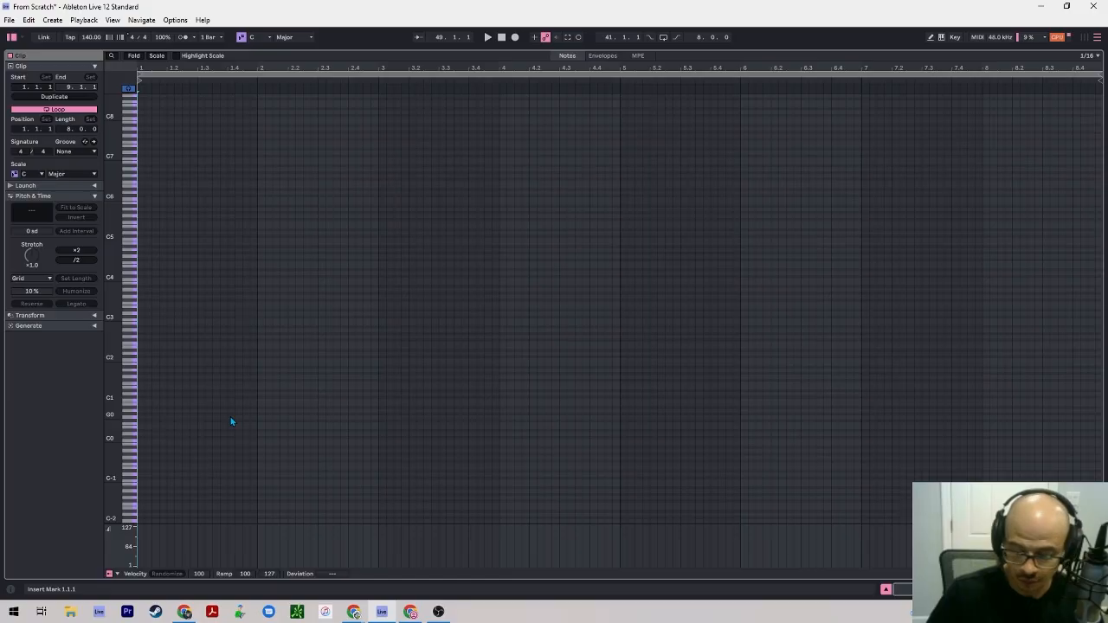
double_click(144, 362)
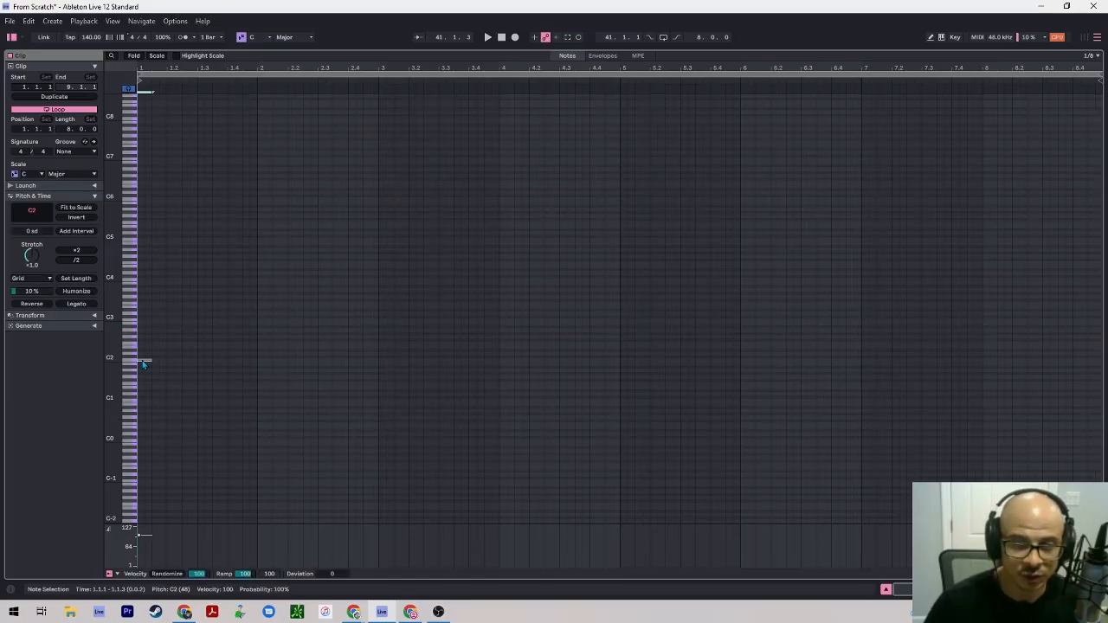
double_click(144, 362)
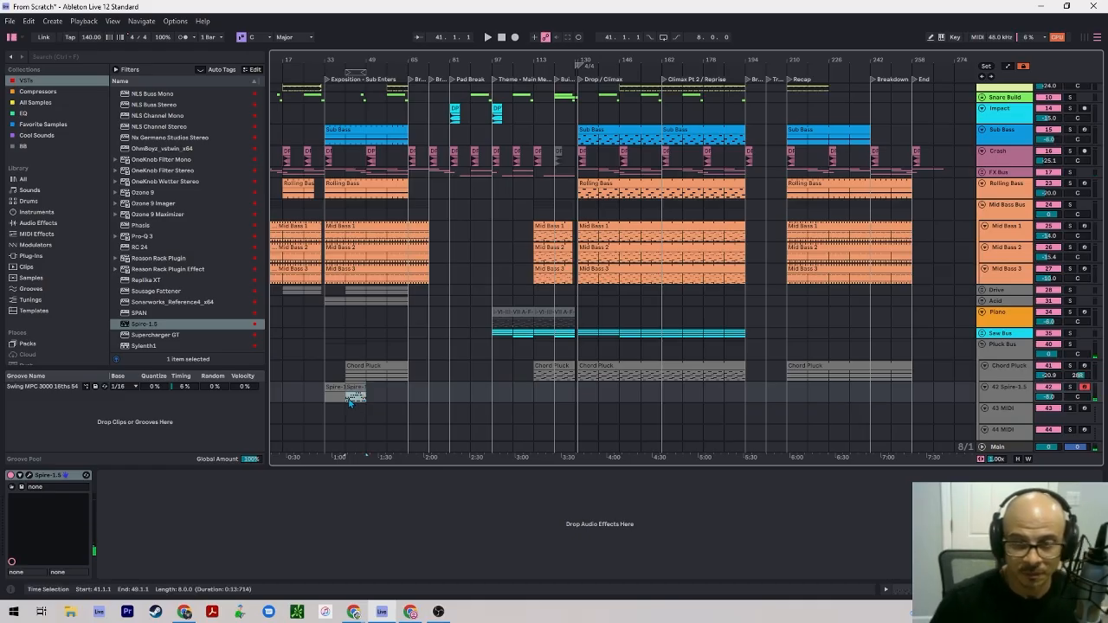
Replace track 42's clip at bar 33 with the clip from bar 41 and open its notes for editing.
click(338, 392)
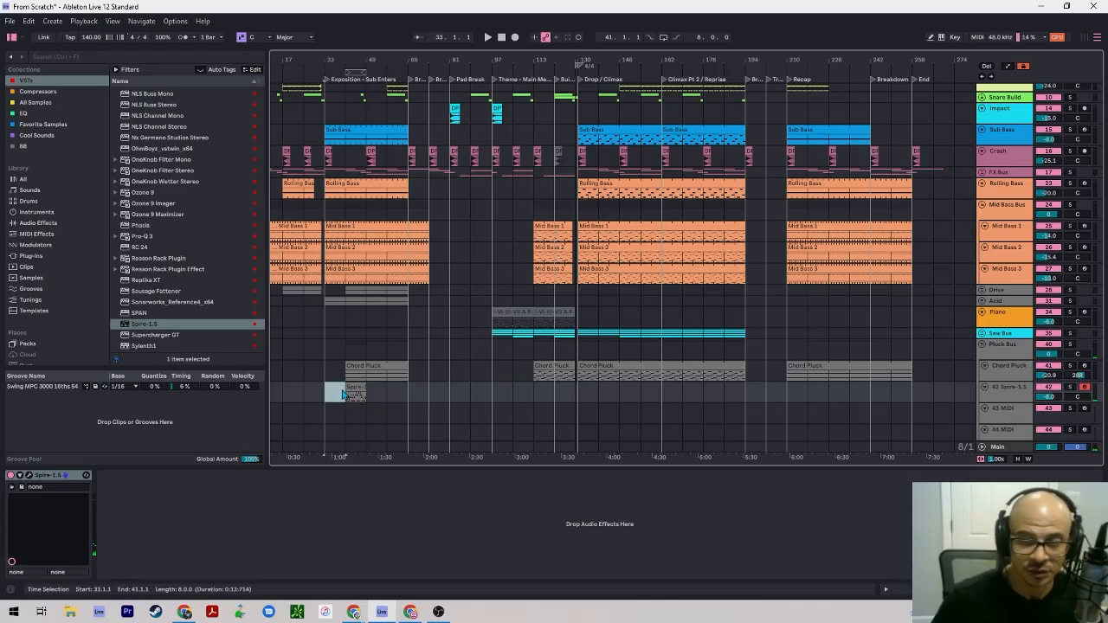
click(349, 388)
drag(355, 388, 335, 389)
double_click(335, 389)
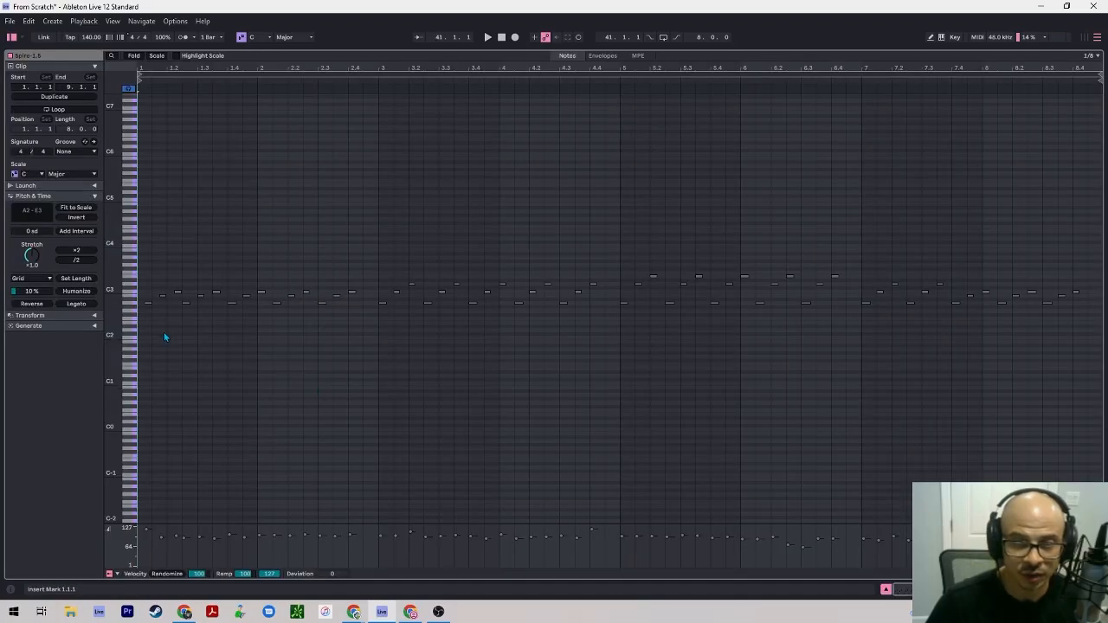
Play the clip, move its opening A2 note to 1.1.1, and set a fixed 1/16 grid for aligning the notes.
key(space)
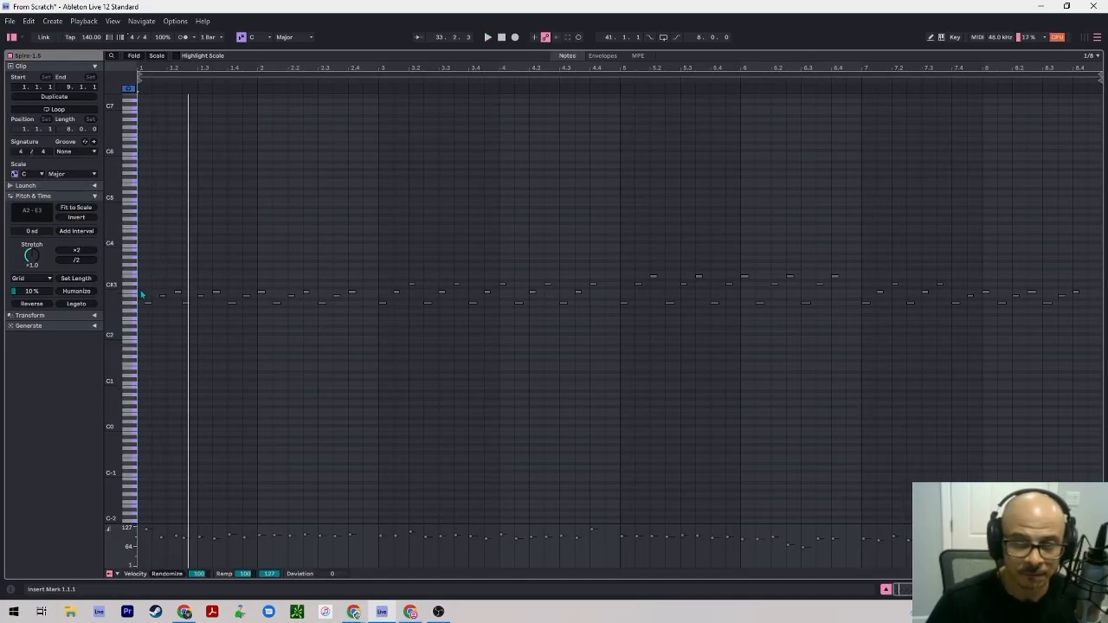
key(space)
double_click(146, 303)
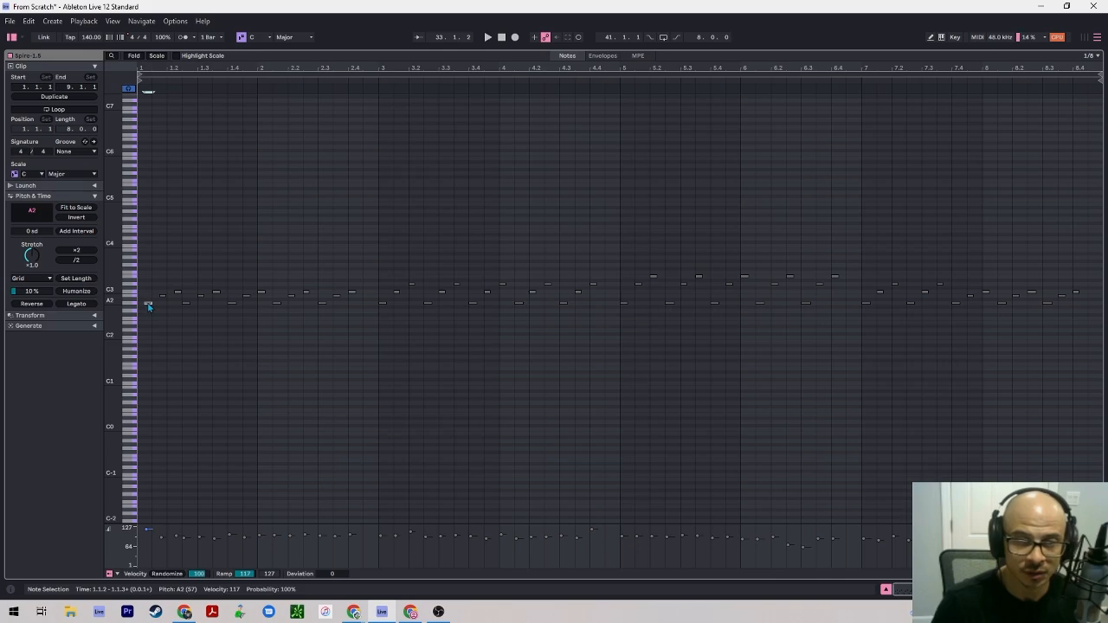
right_click(152, 294)
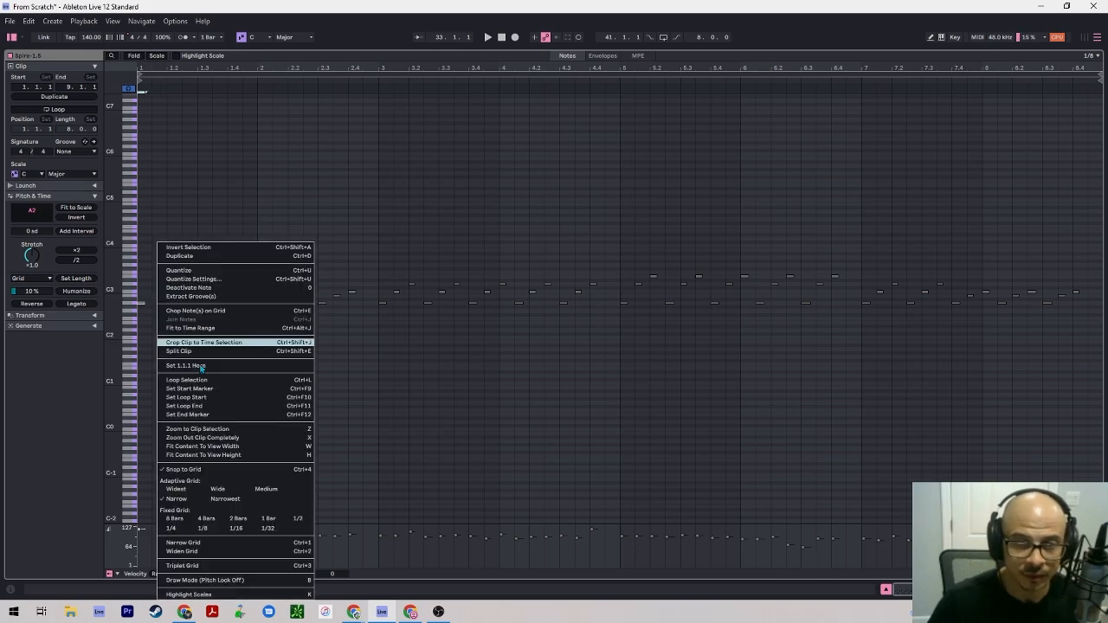
click(234, 528)
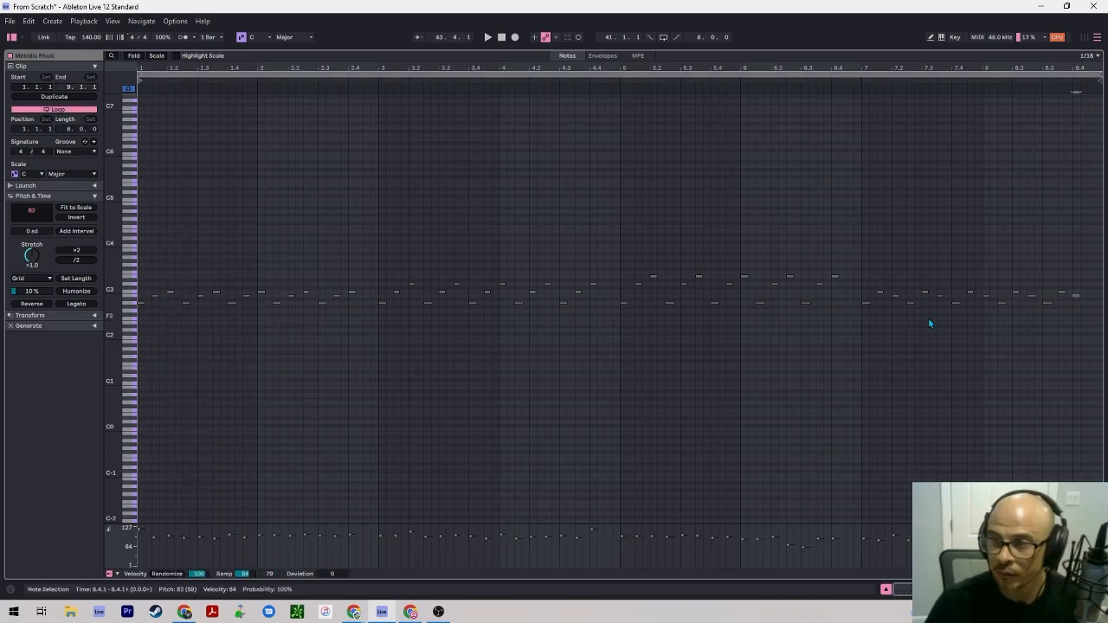
Play from bar 33 and extend the Melodic Pluck clip through the Exposition to bar 65.
key(space)
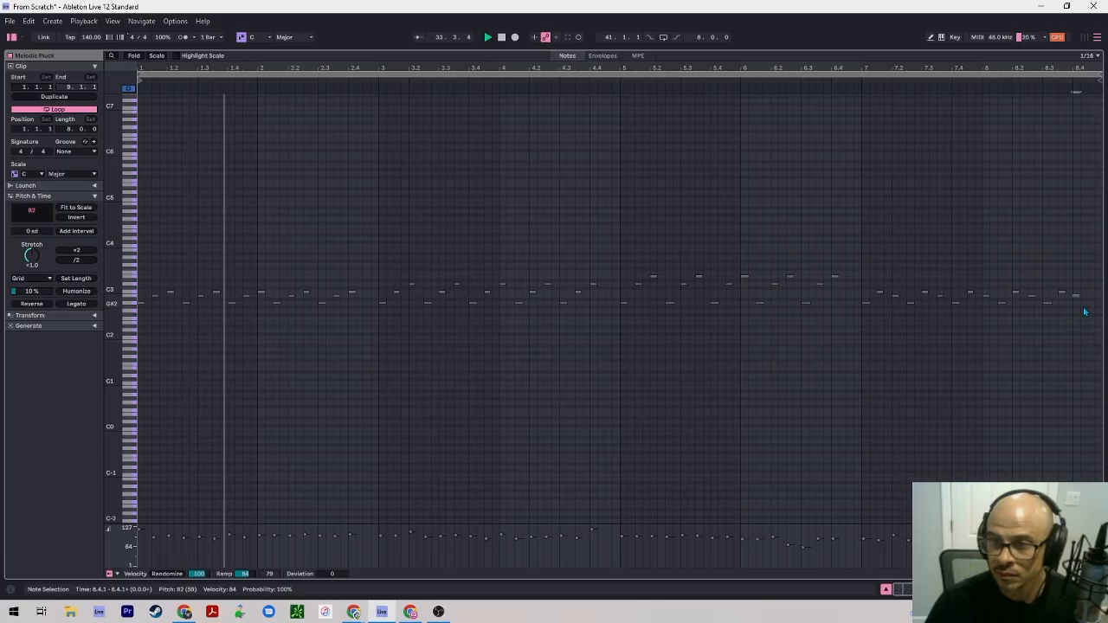
key(shift+Tab)
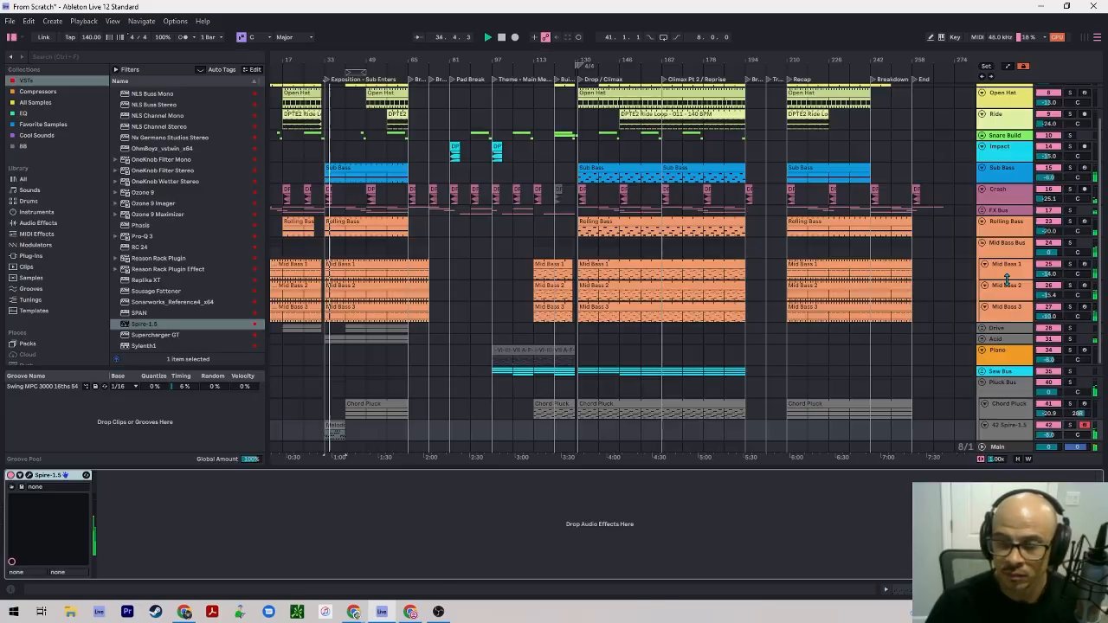
scroll(571, 320, down, 3)
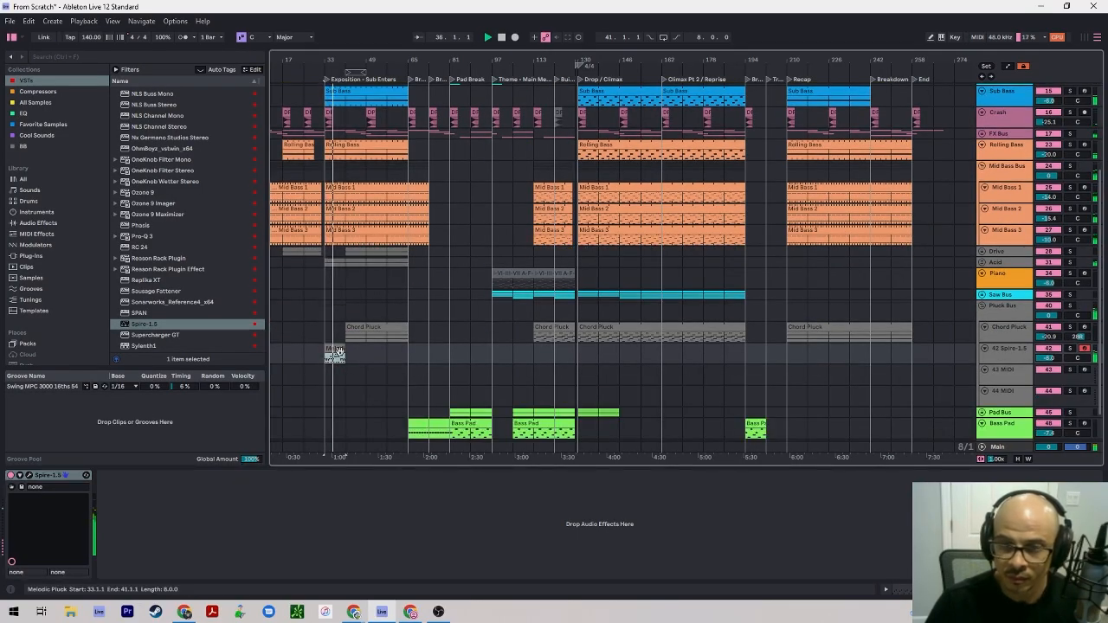
drag(335, 353, 407, 353)
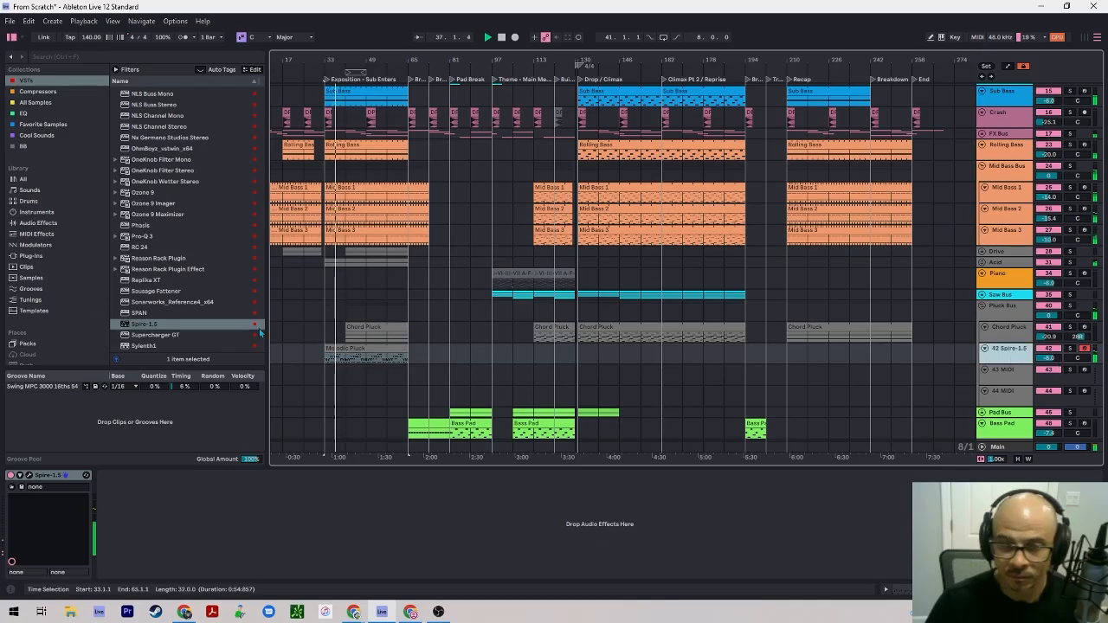
Add BritsonChannel after Spire on track 42 and lower its channel fader slightly.
scroll(147, 159, up, 10)
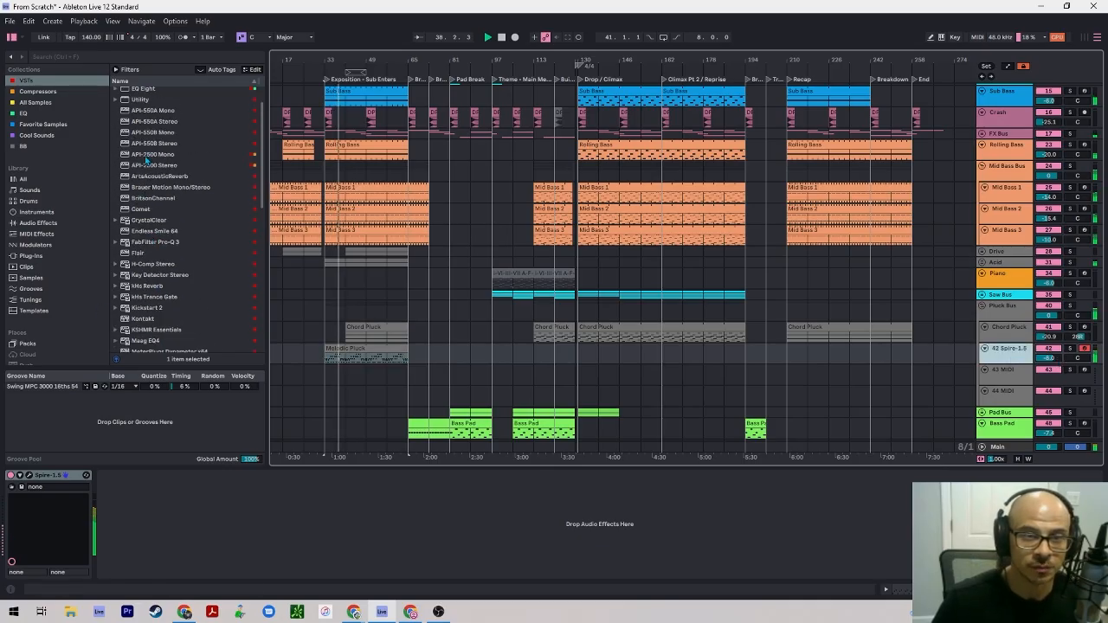
click(145, 198)
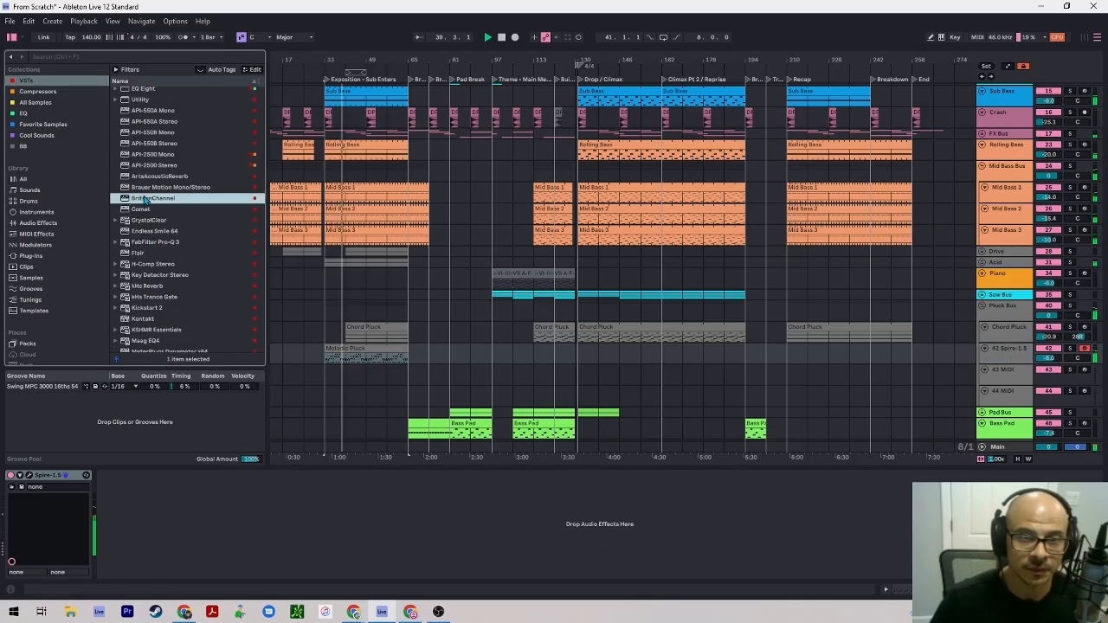
mouse_move(146, 198)
mouse_down()
mouse_move(151, 490)
mouse_move(114, 481)
mouse_up()
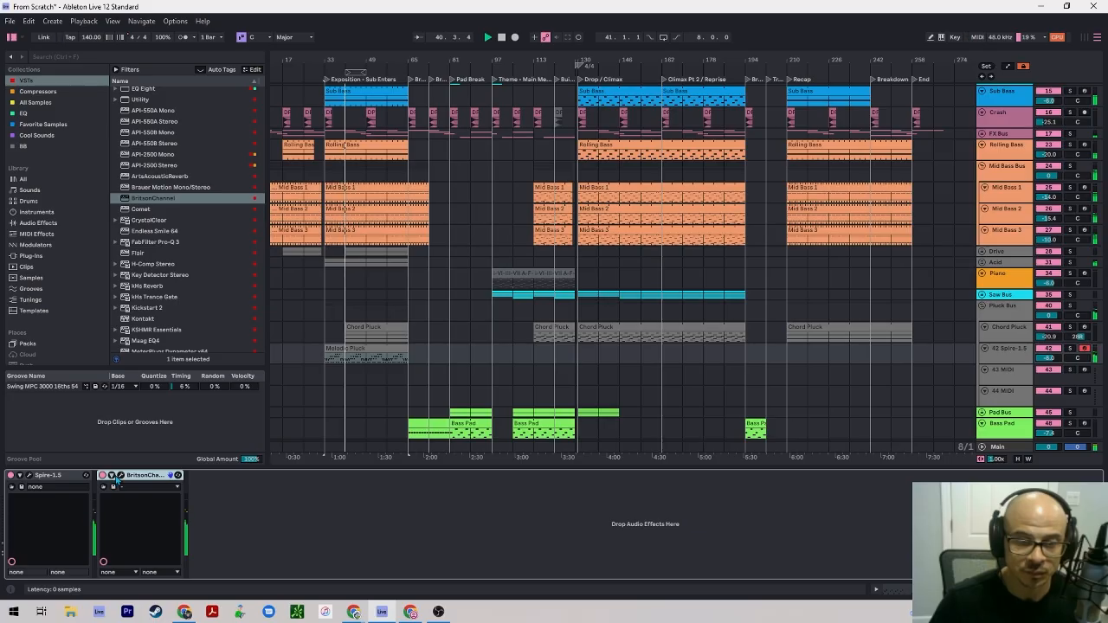
drag(232, 394, 230, 414)
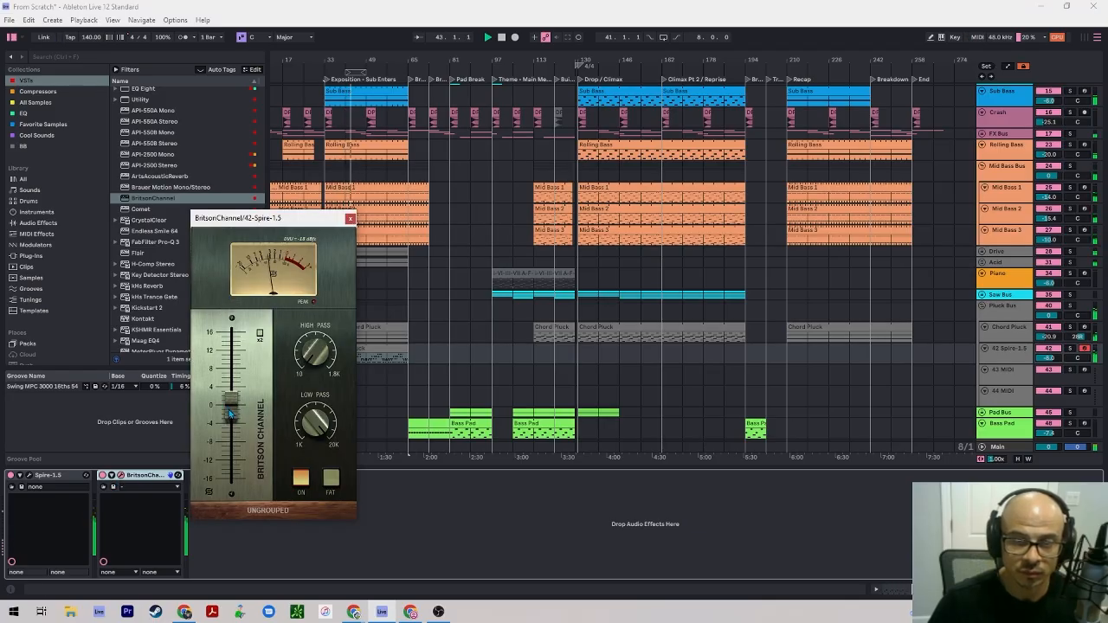
click(349, 218)
Rename track 42 as Melodic Pluck and check its volume.
scroll(522, 357, down, 2)
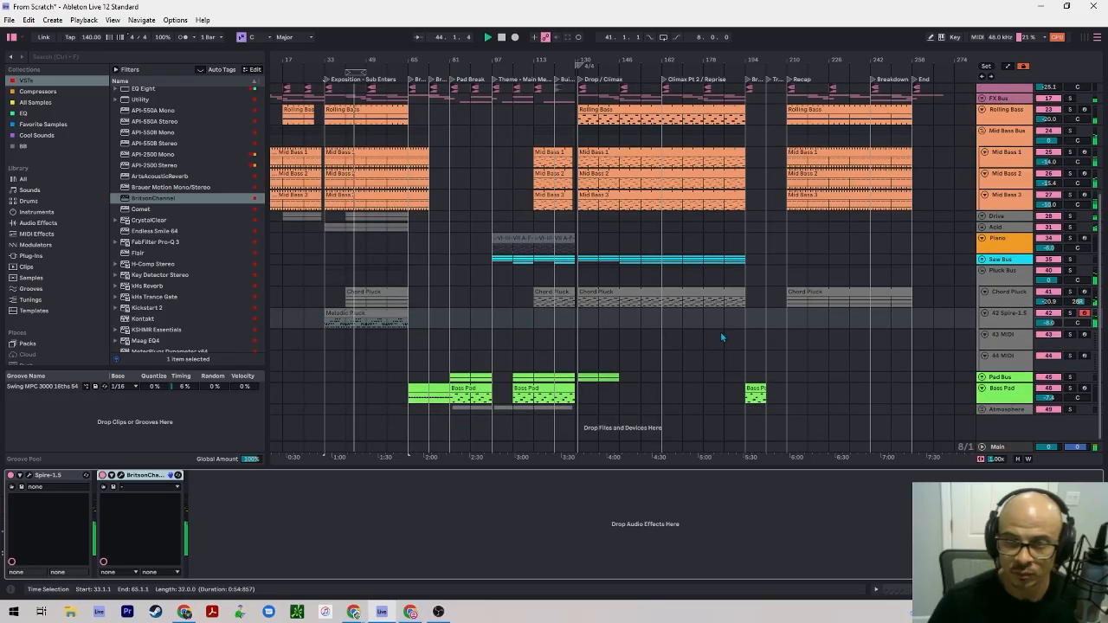
click(1022, 304)
click(1022, 322)
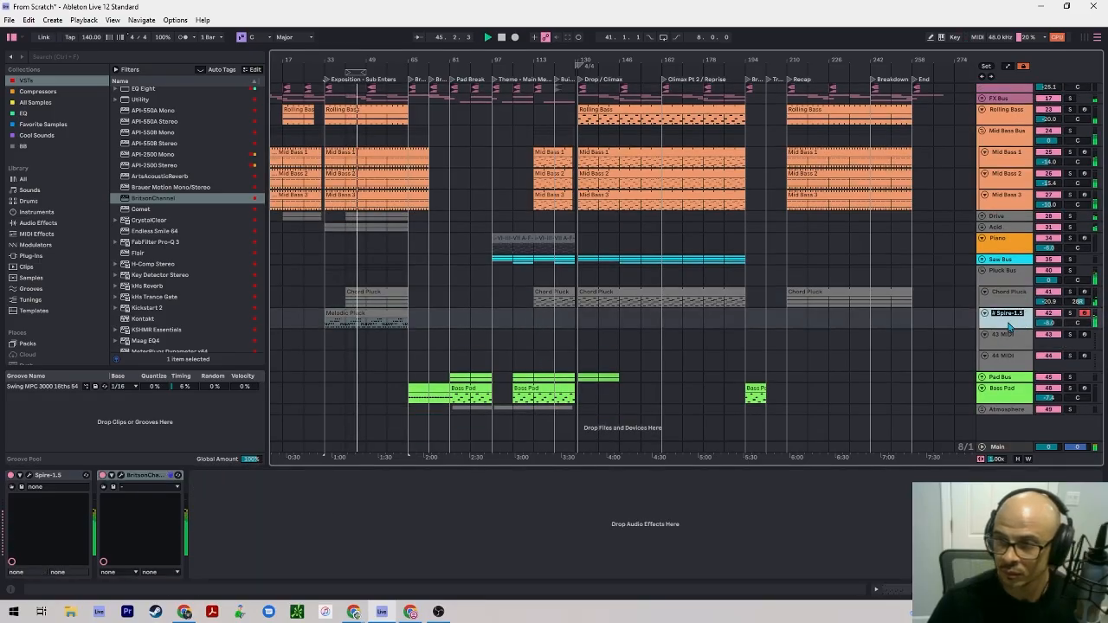
text(Melodic Pluck)
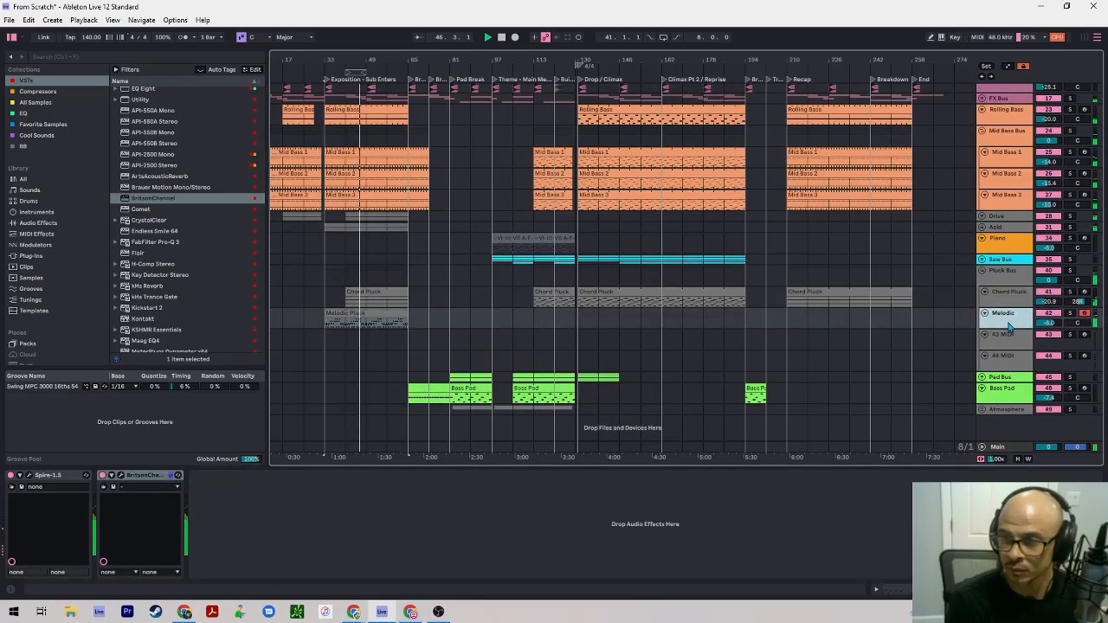
key(Return)
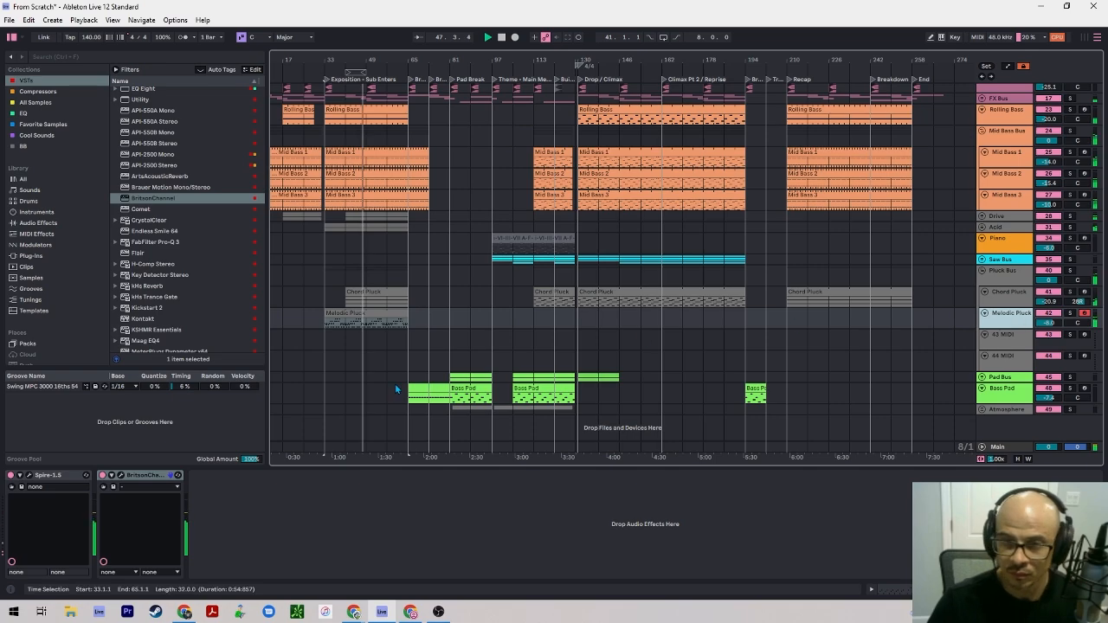
drag(1050, 323, 1050, 323)
Add FabFilter Pro-Q 3 after BritsonChannel on Melodic Pluck with a low cut at 225 Hz.
mouse_move(154, 242)
mouse_down()
mouse_move(257, 504)
mouse_move(218, 482)
mouse_up()
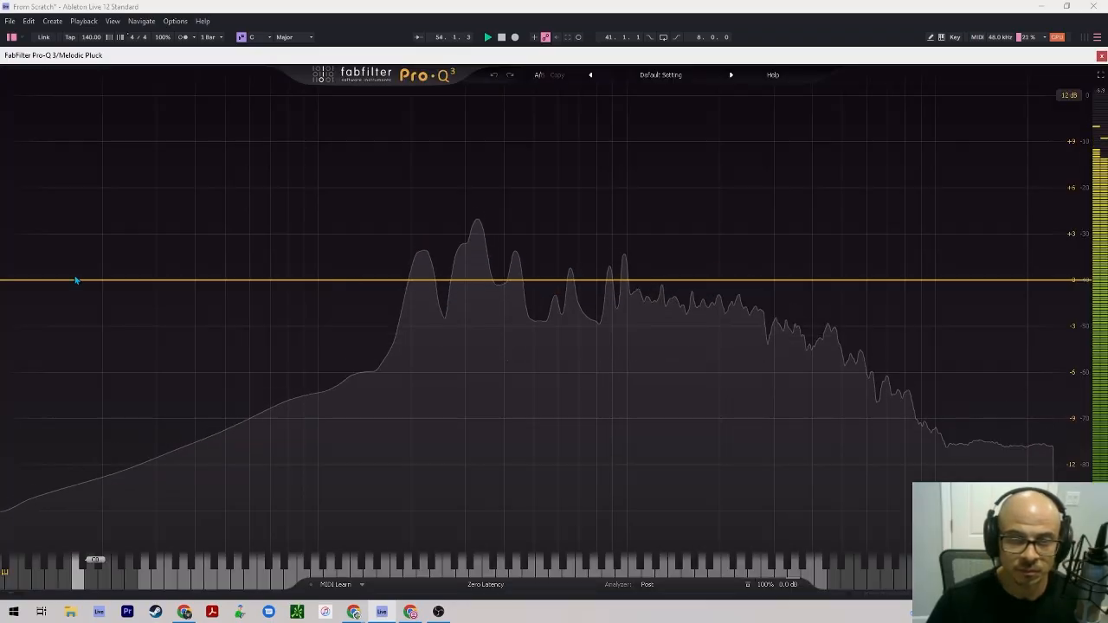
click(76, 280)
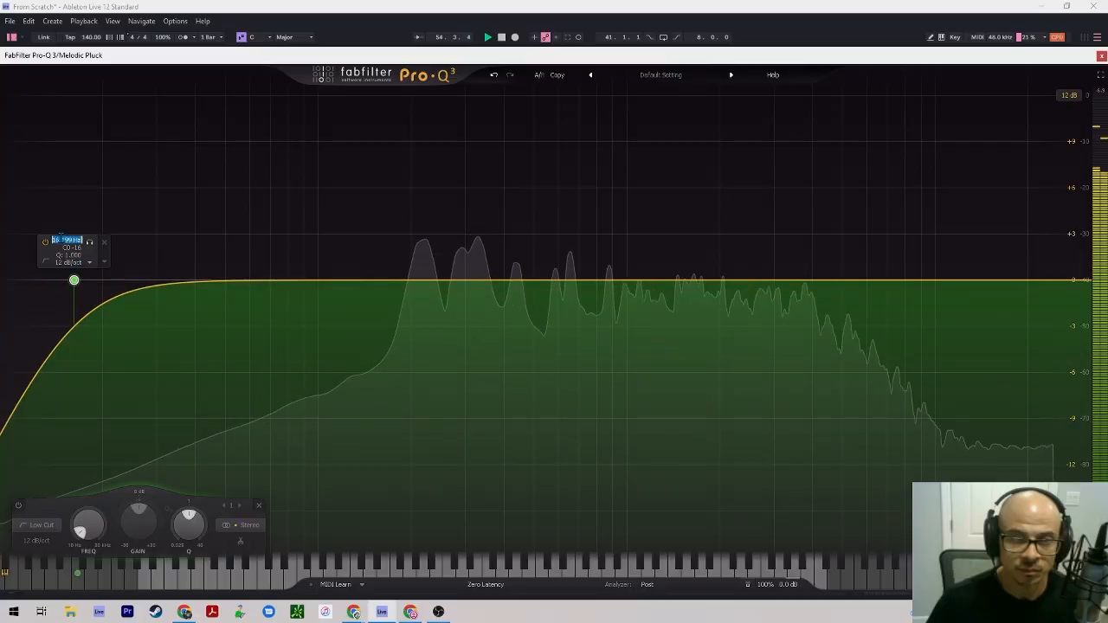
text(225)
key(Return)
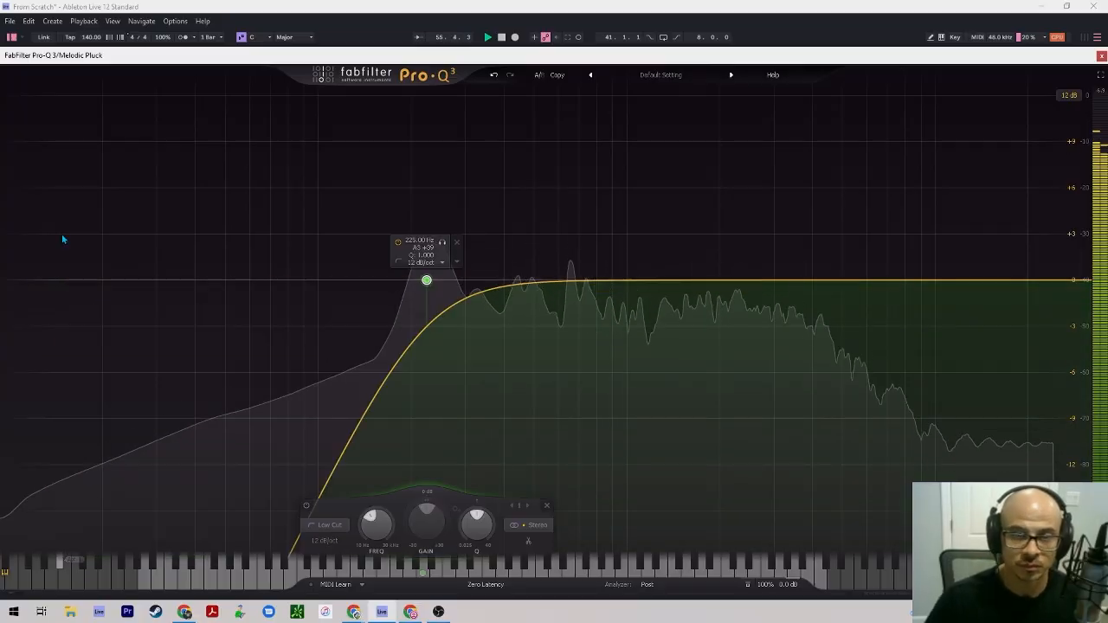
Add a high cut at 17000 Hz to Melodic Pluck's Pro-Q 3 and stop playback.
click(1030, 280)
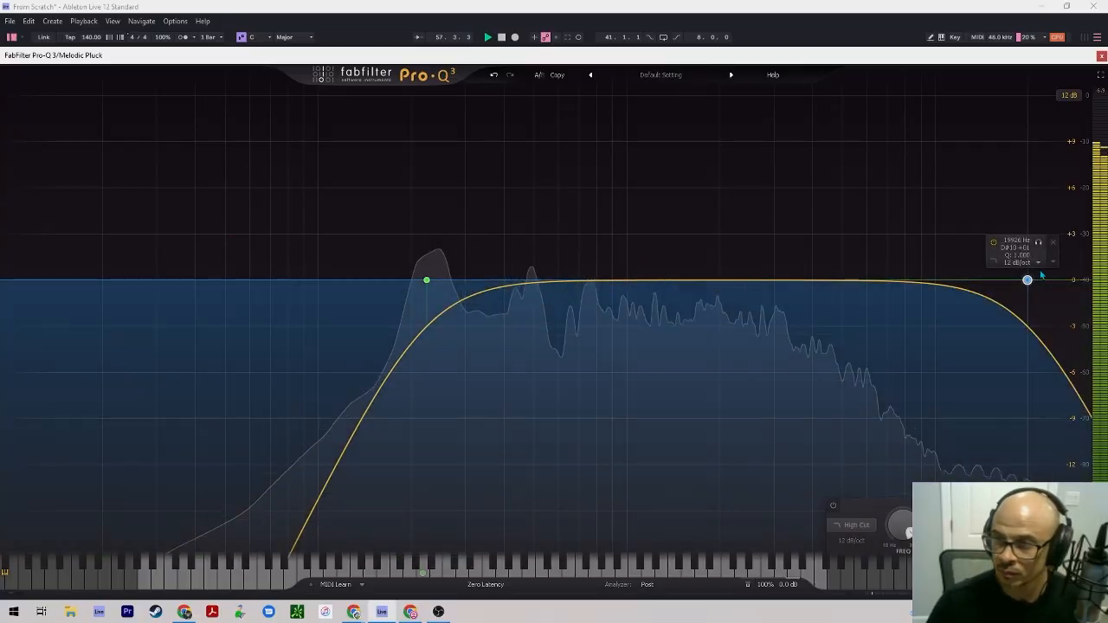
double_click(1010, 240)
text(17000)
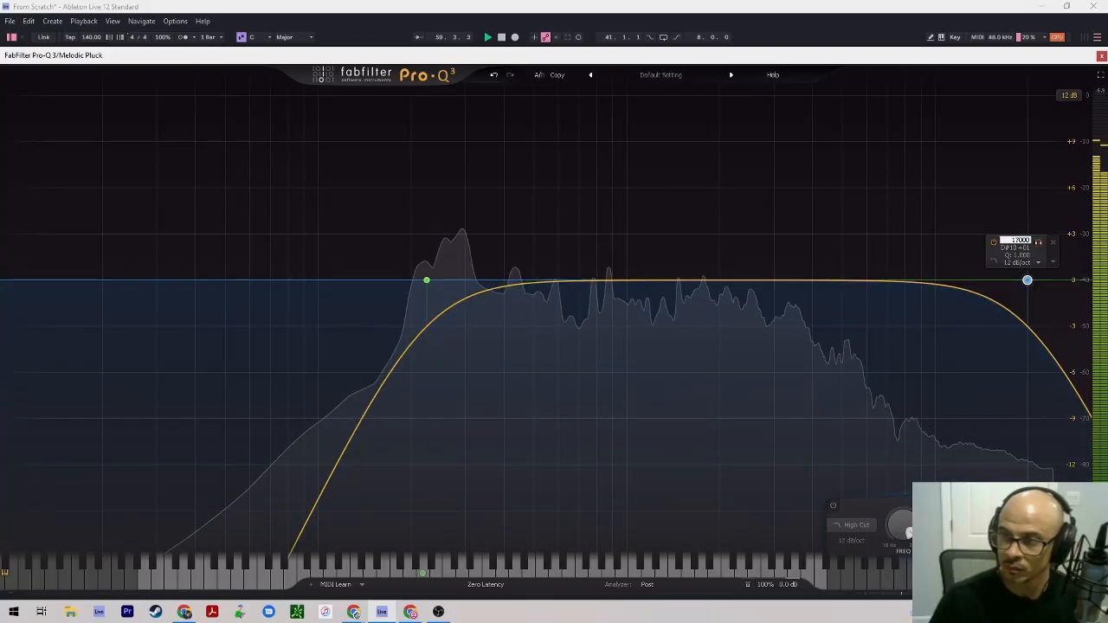
key(Return)
click(1102, 55)
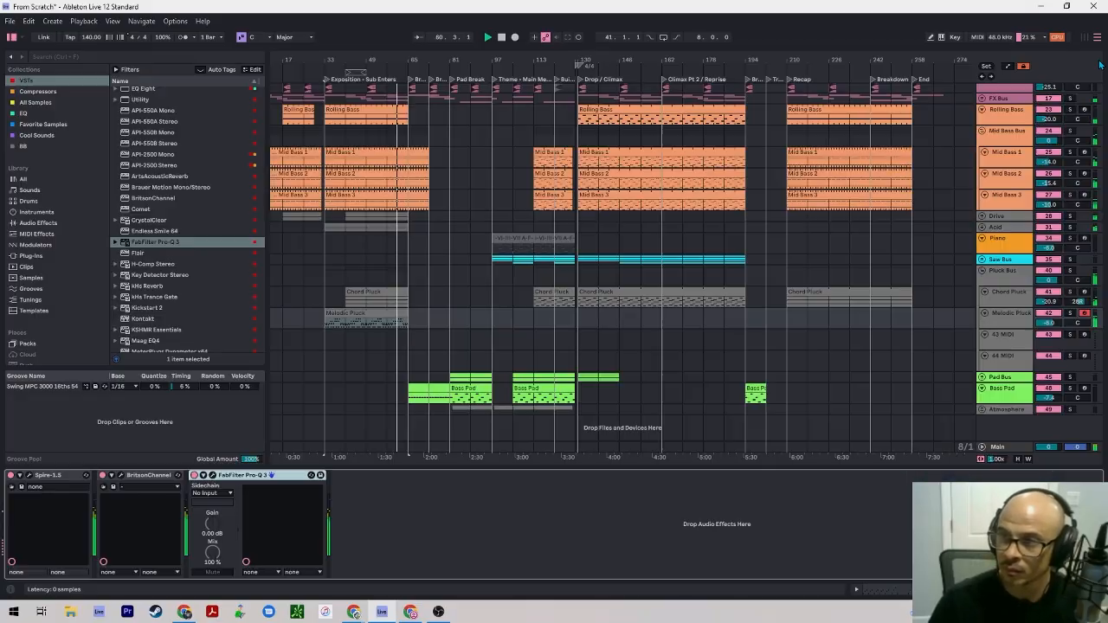
key(space)
Group the Chord Pluck track with the Spire-1.5 track below it and name the group Chord Pluck.
click(335, 348)
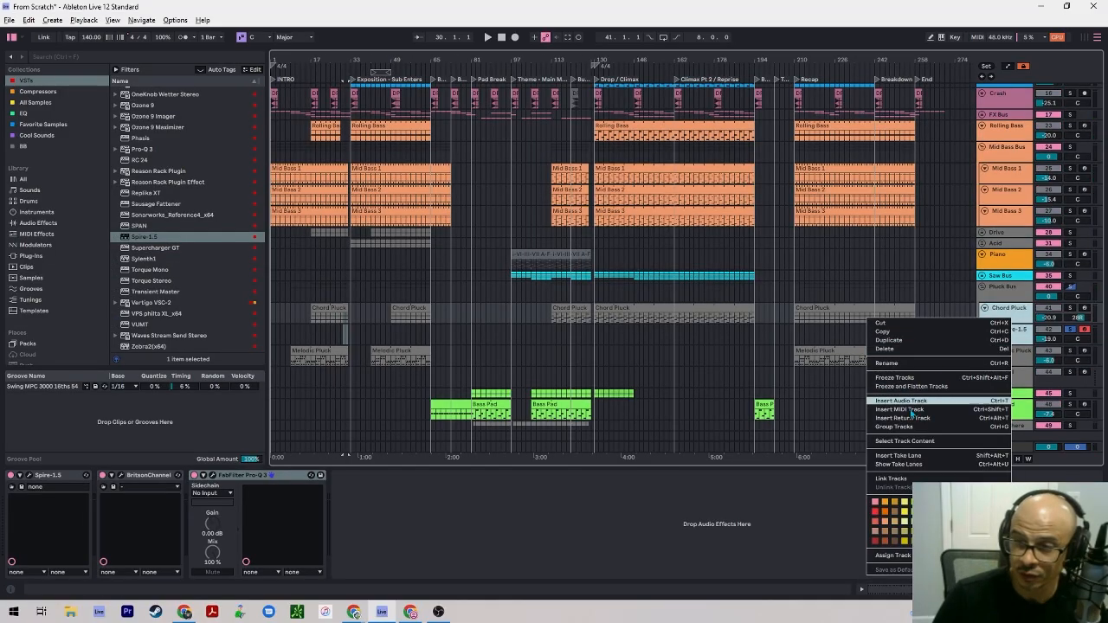
click(901, 427)
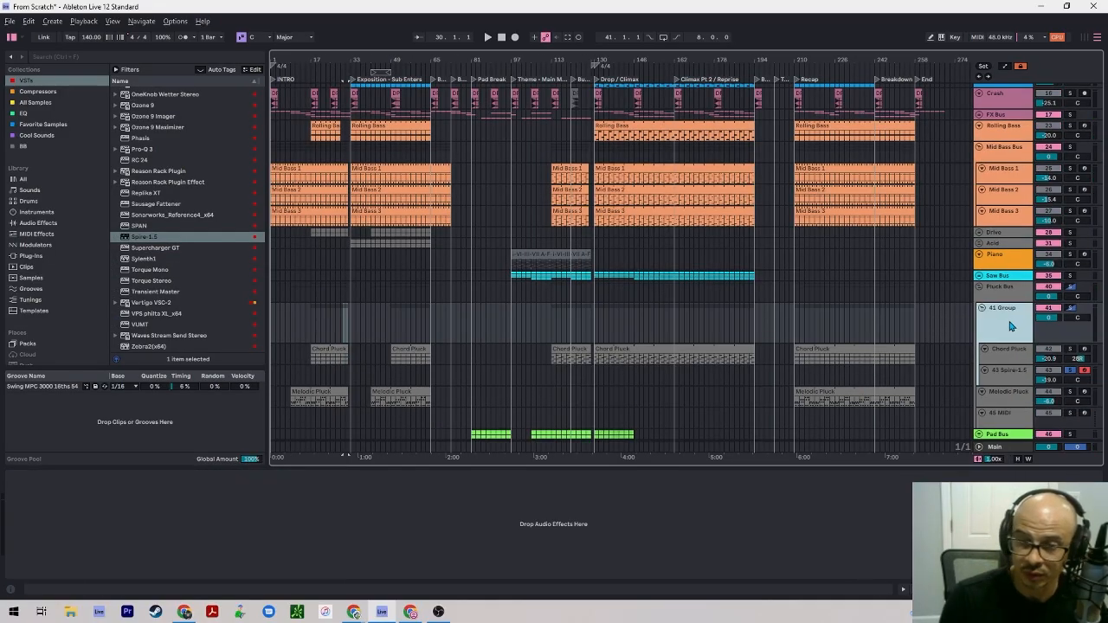
key(ctrl+r)
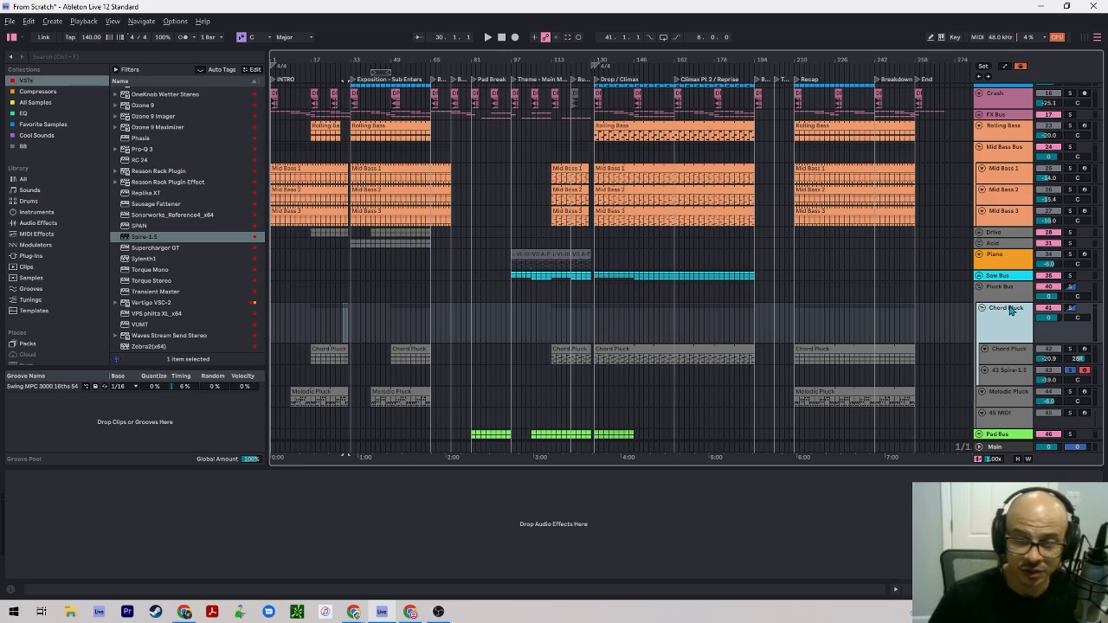
Copy the Chord Pluck clip at bar 17 onto the Spire-1.5 layer track and open the copy's notes.
click(329, 351)
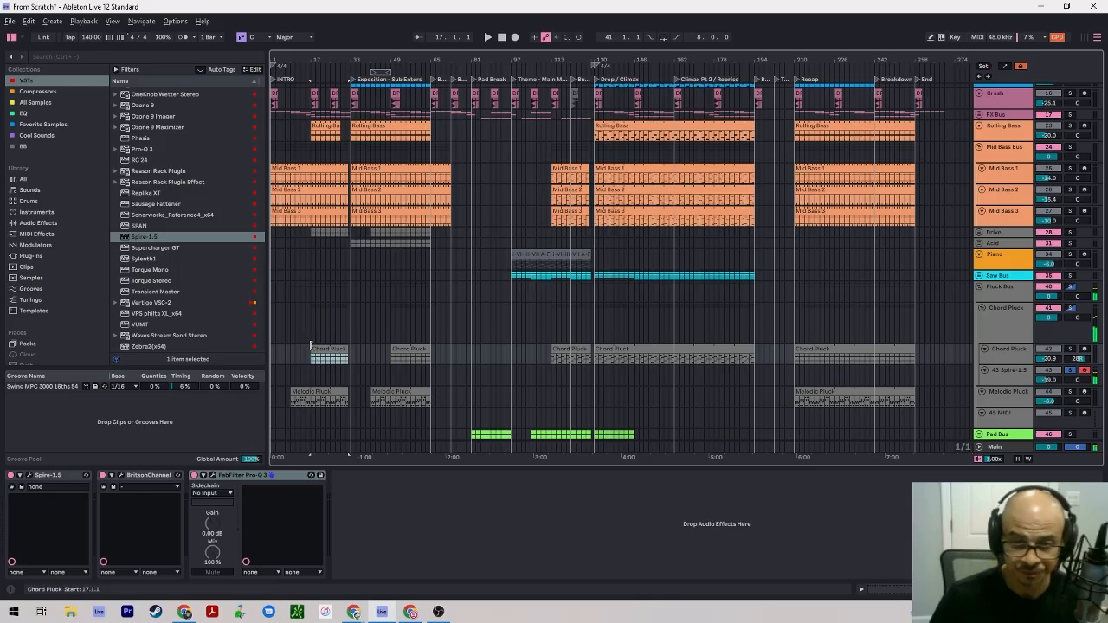
drag(336, 360, 319, 370)
double_click(318, 370)
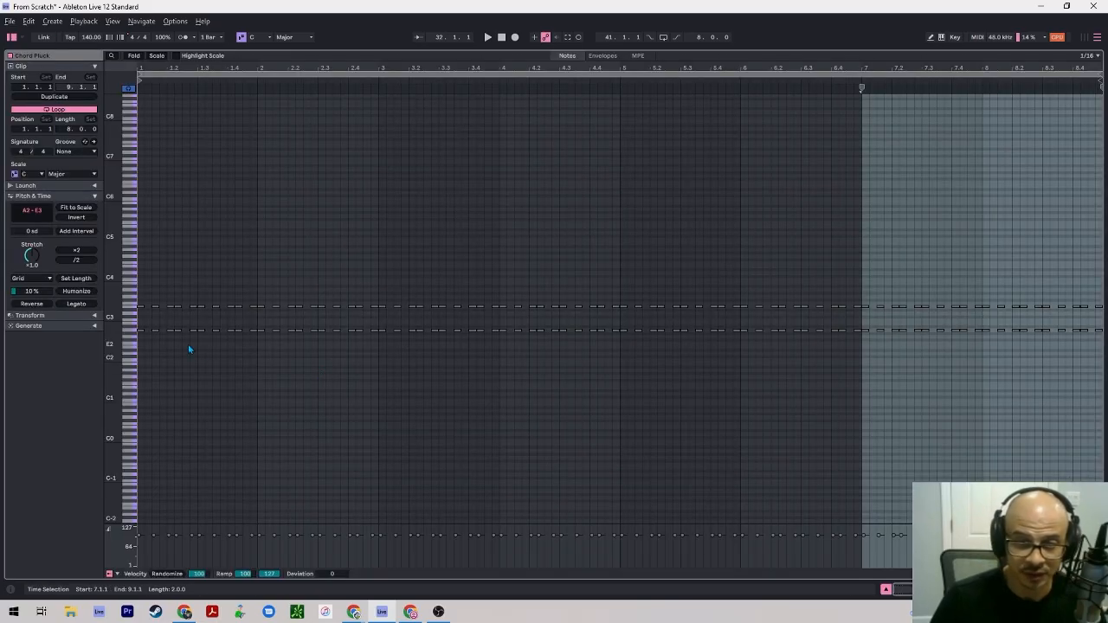
Delete all E3 notes from the copied Chord Pluck clip and play the layer from bar 17 in the arrangement.
click(143, 303)
click(130, 307)
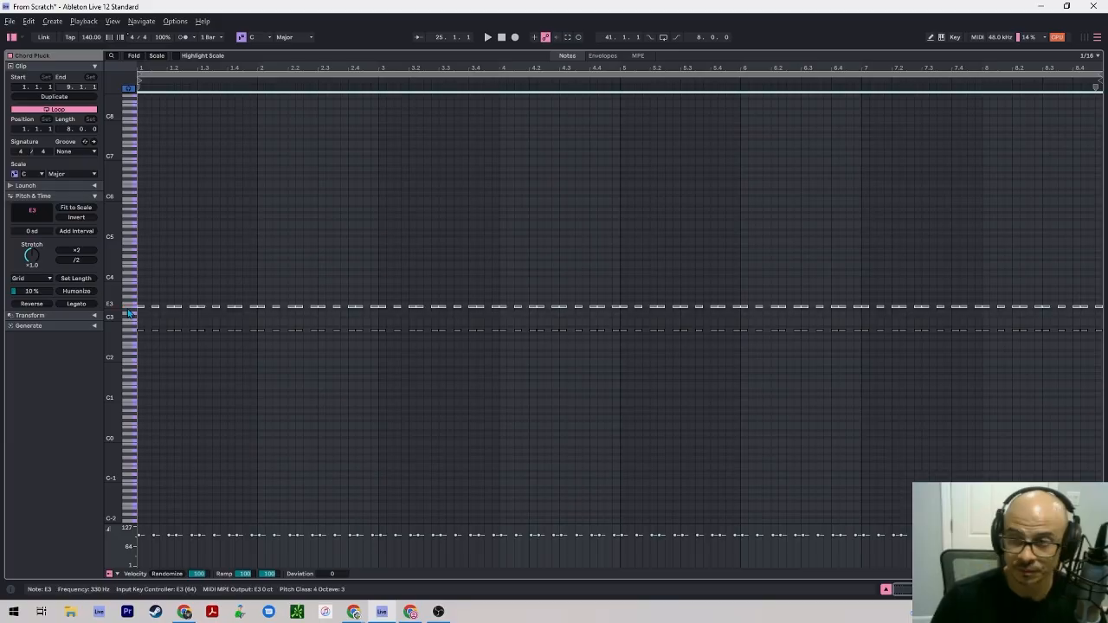
key(Delete)
key(space)
key(shift+Tab)
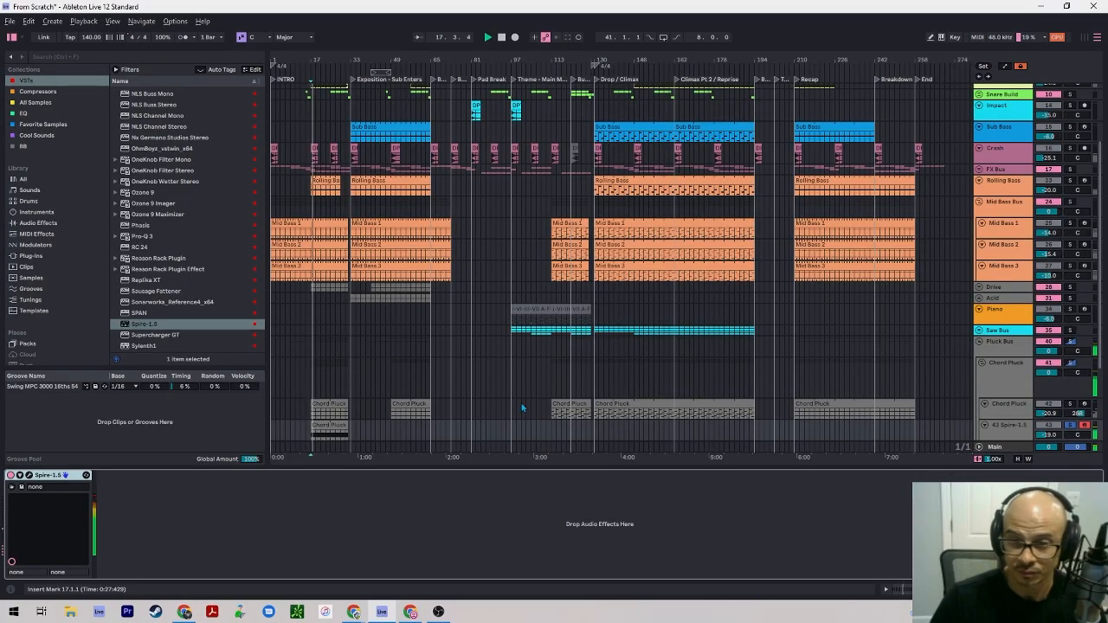
Solo the Chord Pluck track alongside its Spire-1.5 layer during playback from bar 17 and lower the layer's volume to -32.3 dB.
scroll(530, 406, down, 2)
key(space)
click(1001, 356)
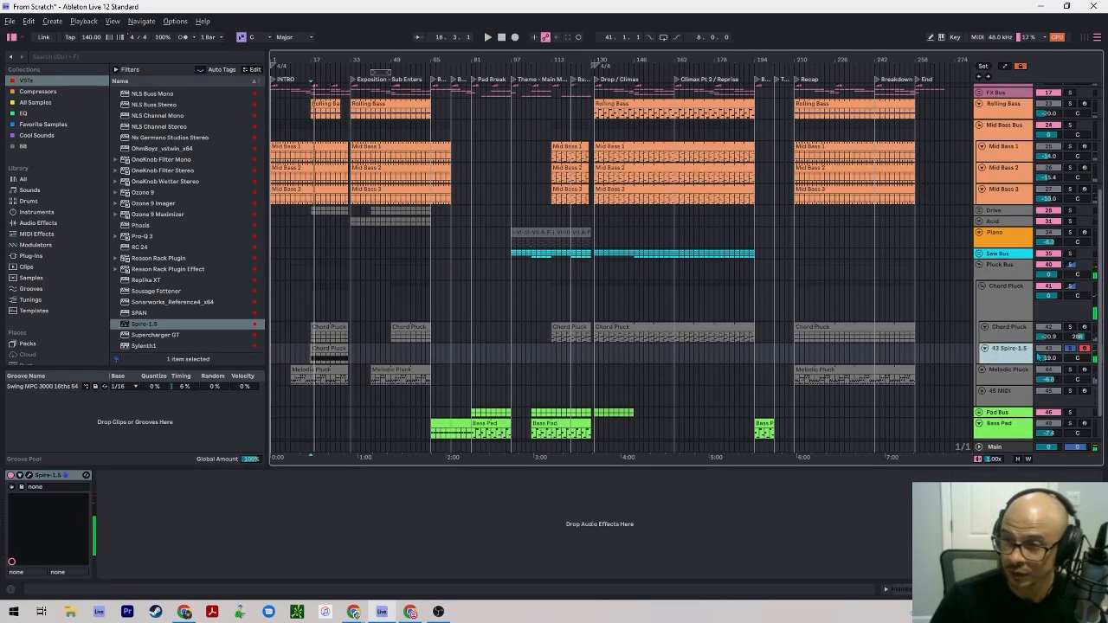
click(1040, 329)
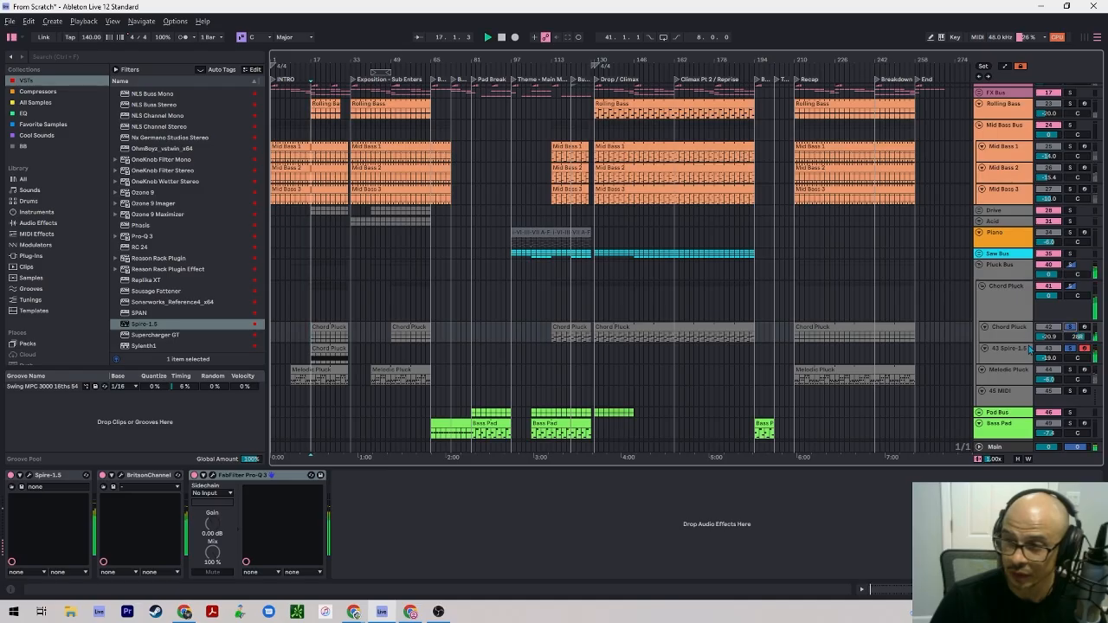
drag(1050, 355, 1050, 365)
Move FabFilter Pro-Q 3 from the Chord Pluck track onto the Chord Pluck group.
click(1008, 329)
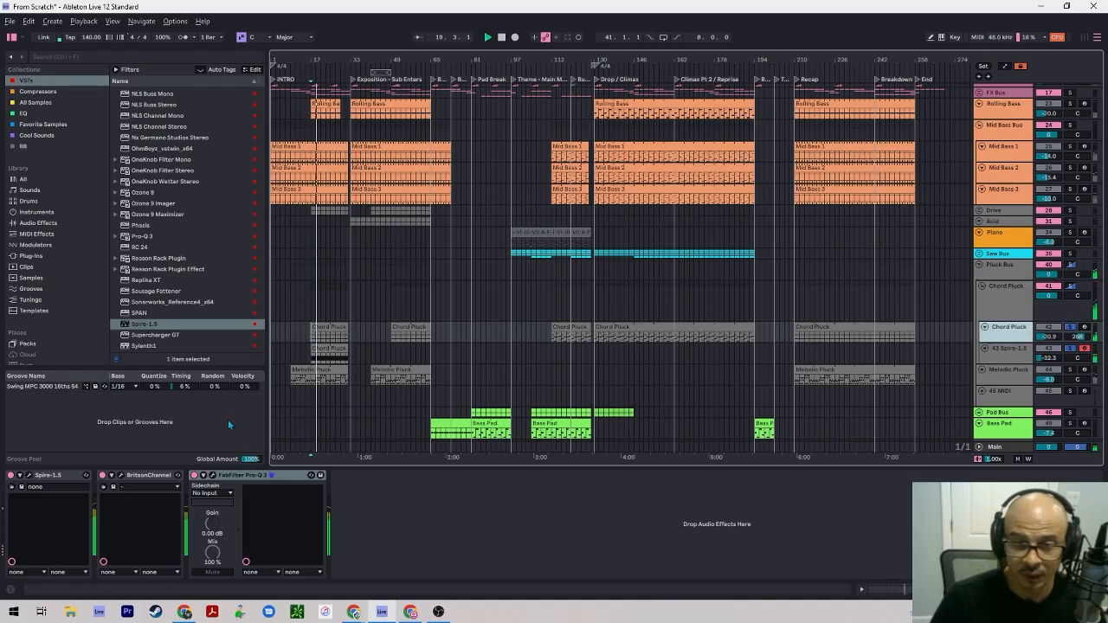
drag(258, 478, 1014, 304)
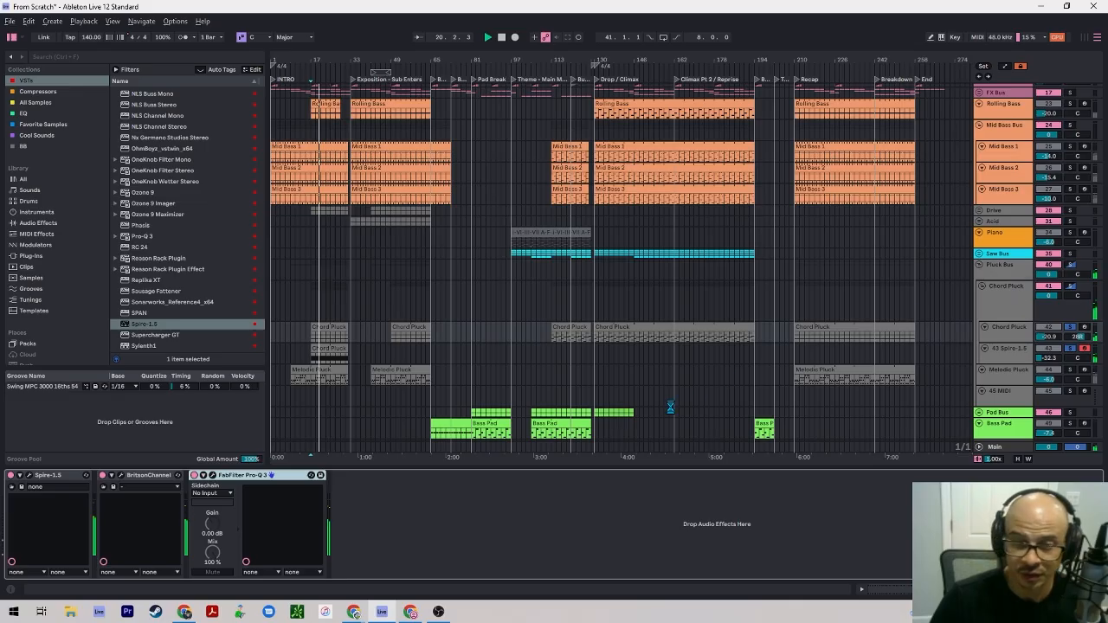
drag(670, 407, 1005, 302)
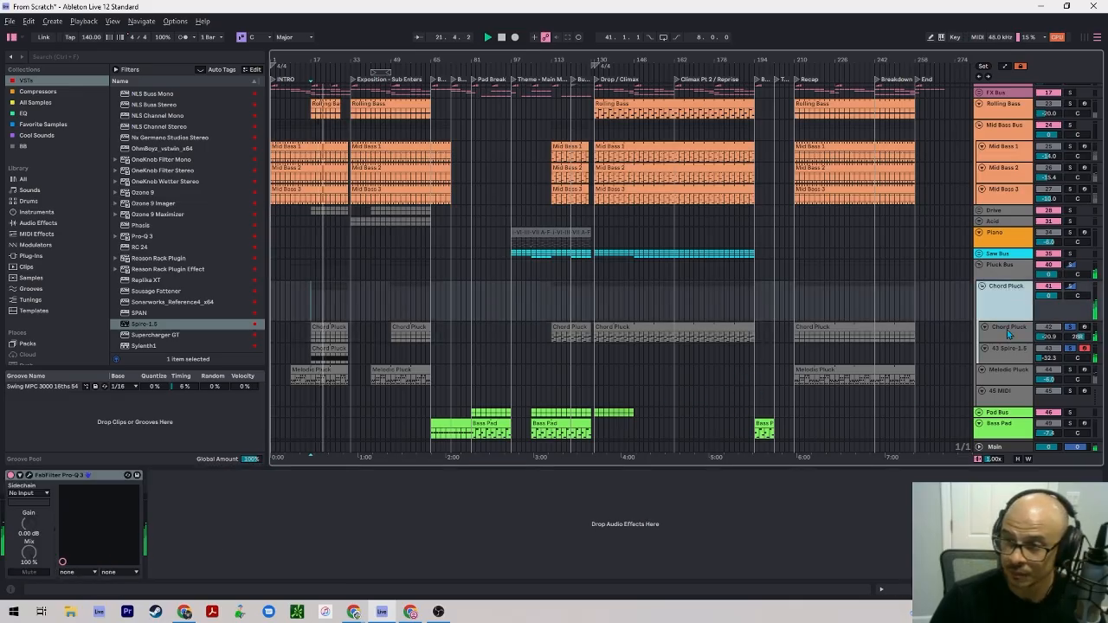
Unsolo the plucks, balance the Spire-1.5 layer in the full mix at -20.2 dB panned 23L, and stop playback.
click(1039, 338)
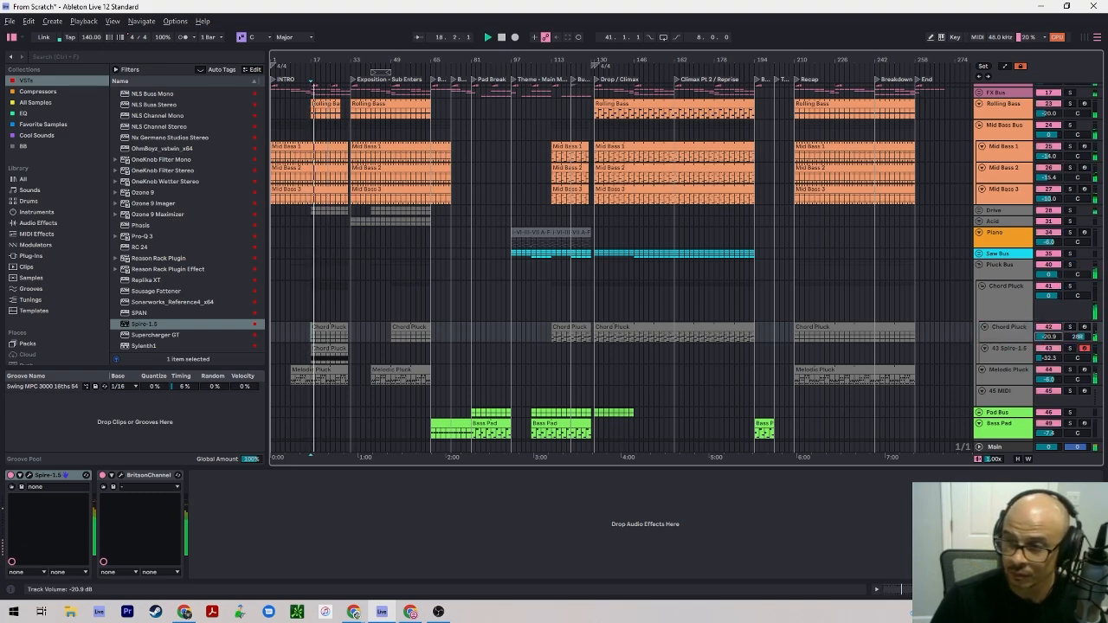
mouse_move(1049, 358)
mouse_down()
mouse_move(1049, 343)
mouse_move(1078, 386)
mouse_move(1048, 351)
mouse_up()
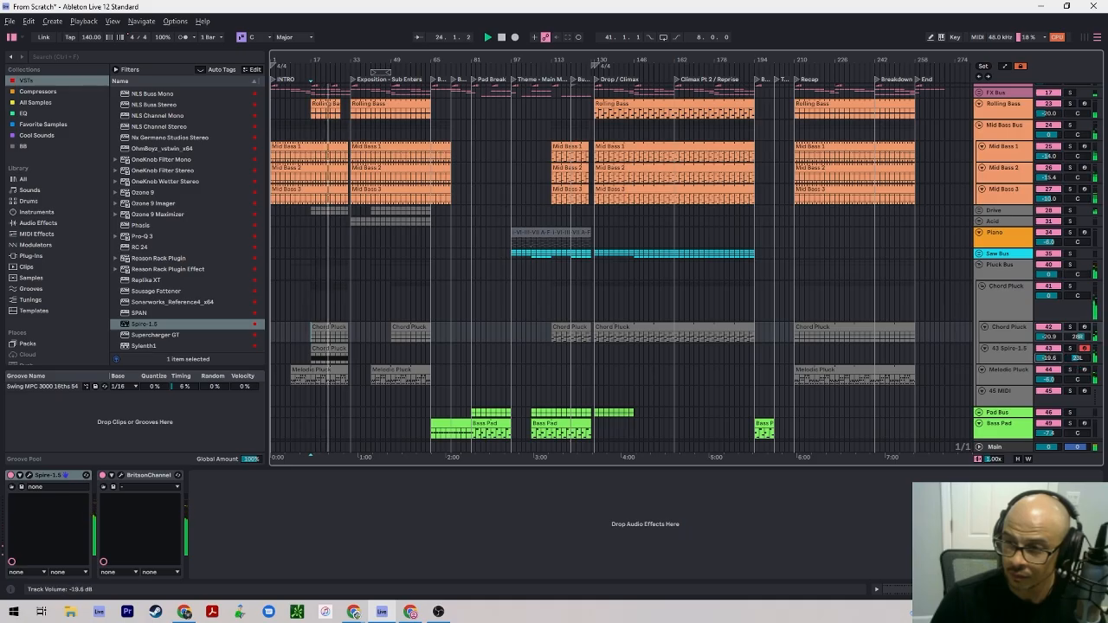
click(1010, 349)
key(space)
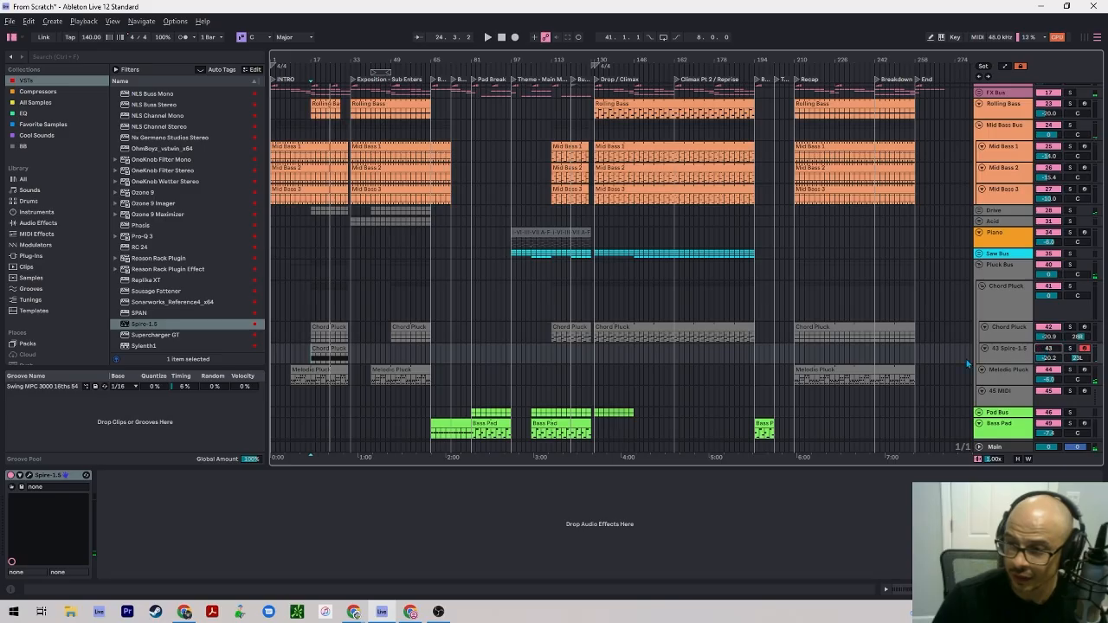
click(325, 341)
drag(318, 356, 321, 356)
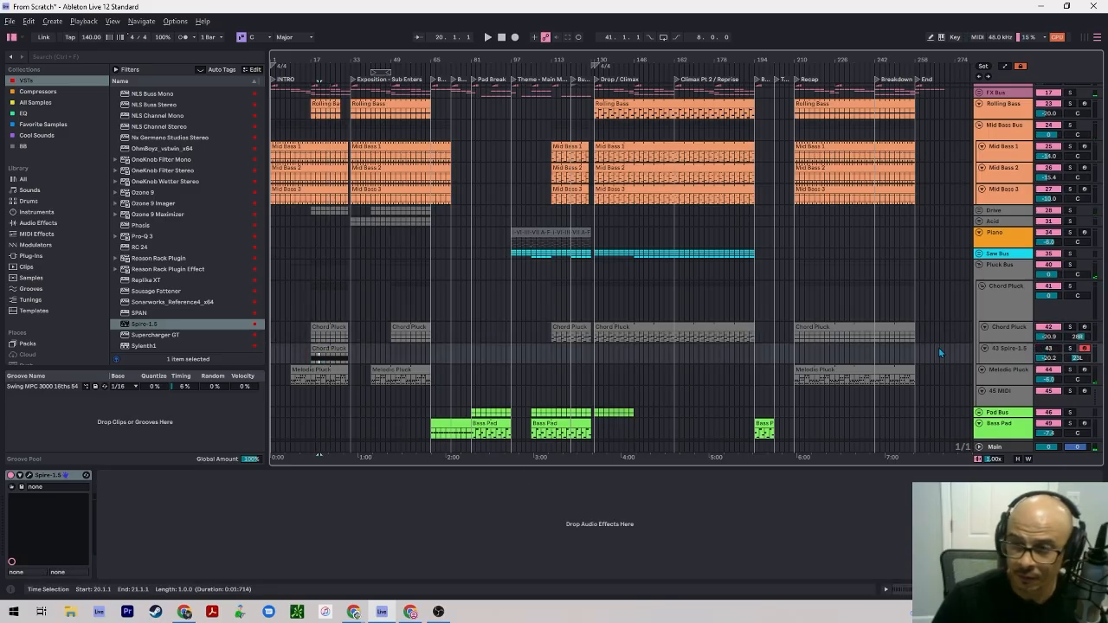
right_click(1007, 360)
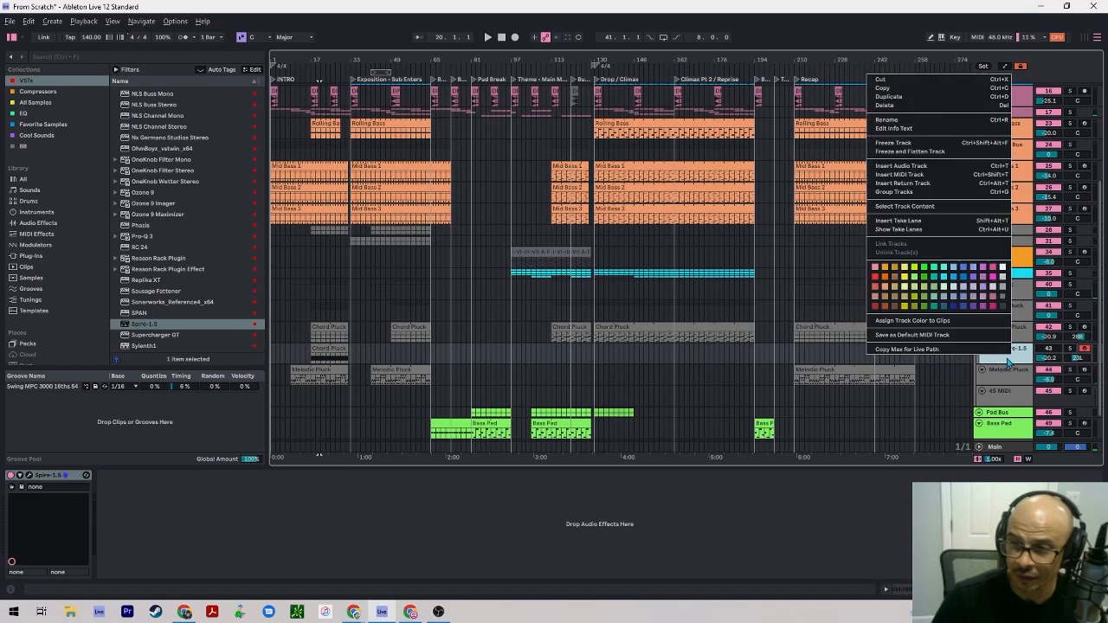
click(325, 351)
Add another Spire-1.5 track below Melodic Pluck and browse the sound banks in its preset library.
click(1000, 379)
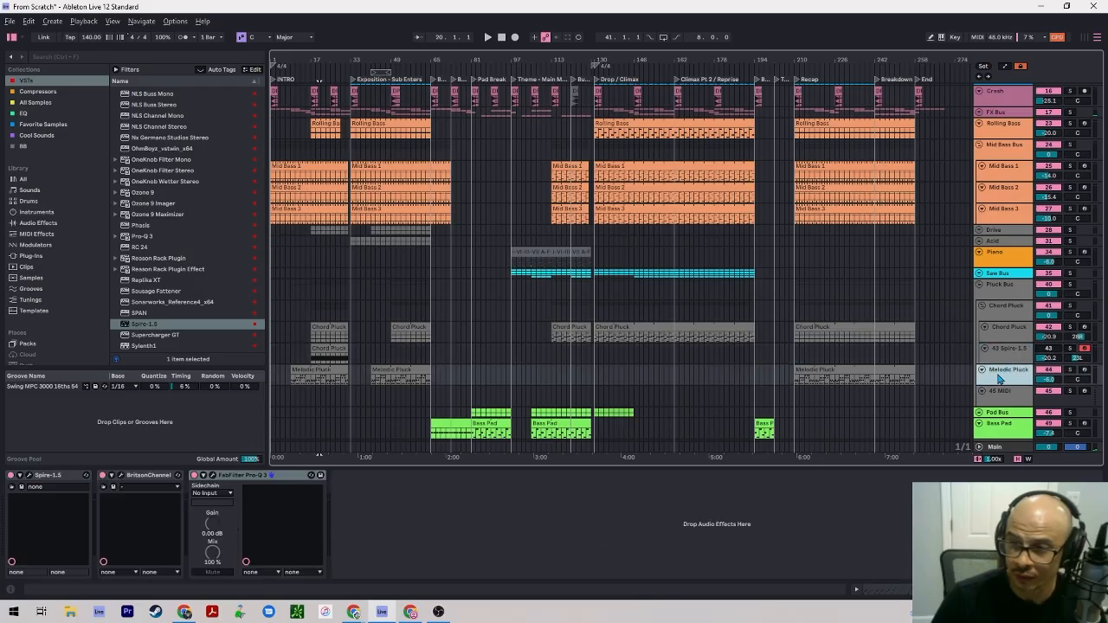
click(996, 396)
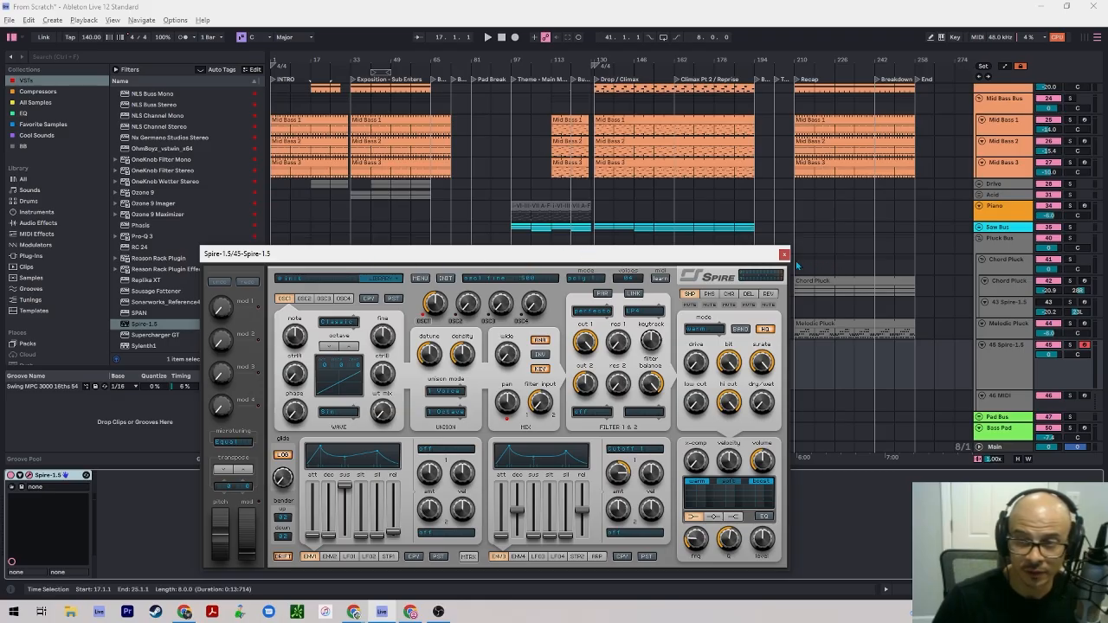
click(290, 281)
scroll(323, 455, down, 10)
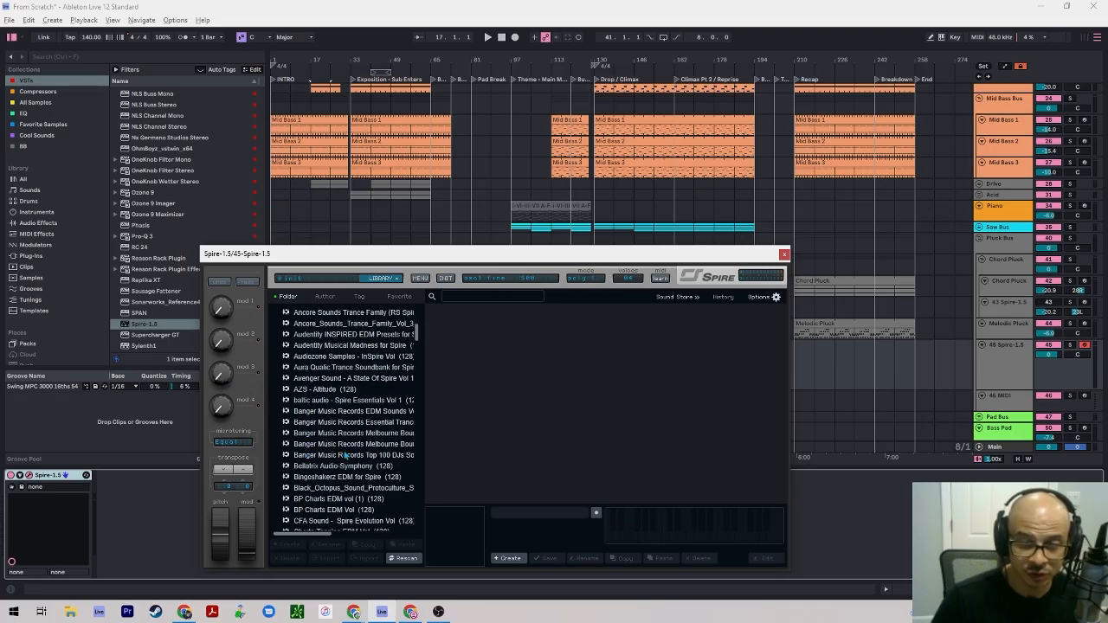
scroll(344, 455, down, 5)
scroll(344, 455, up, 5)
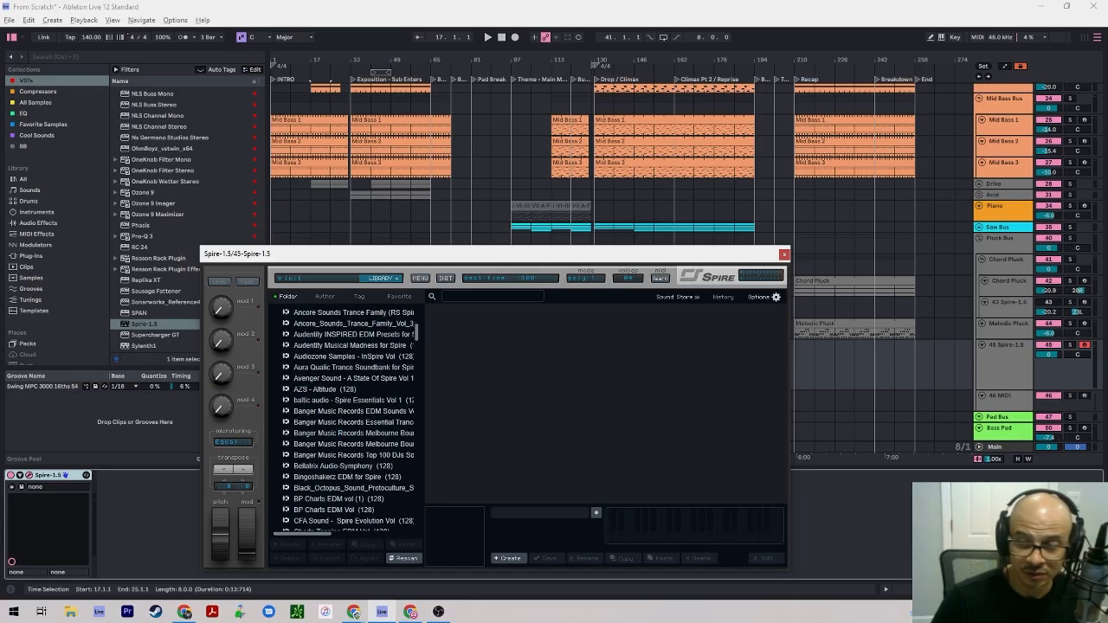
scroll(1005, 391, down, 2)
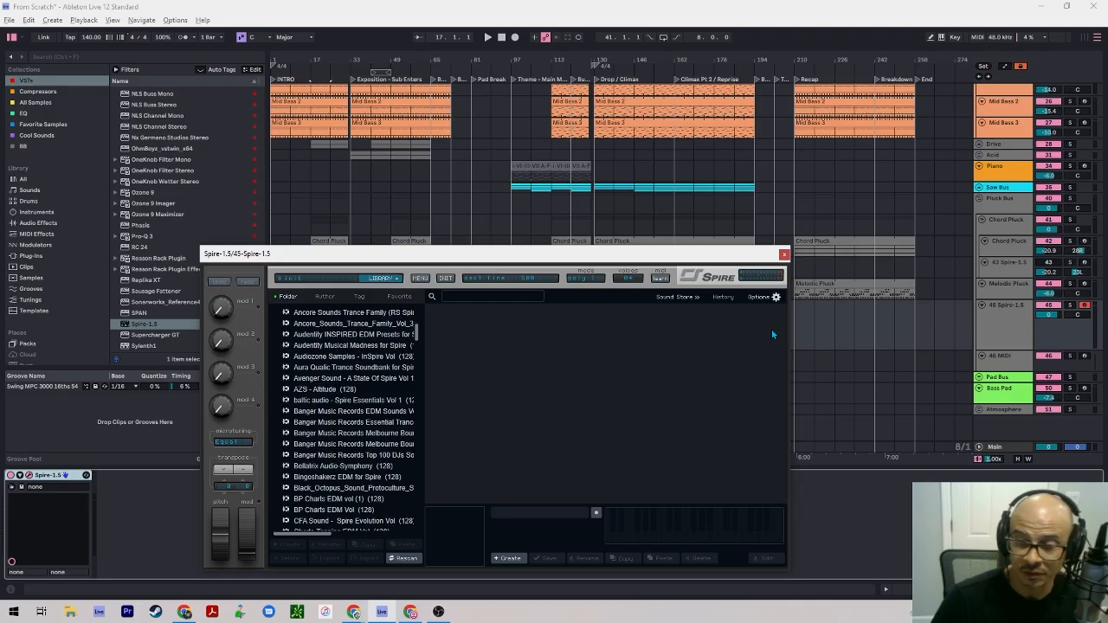
scroll(374, 382, down, 5)
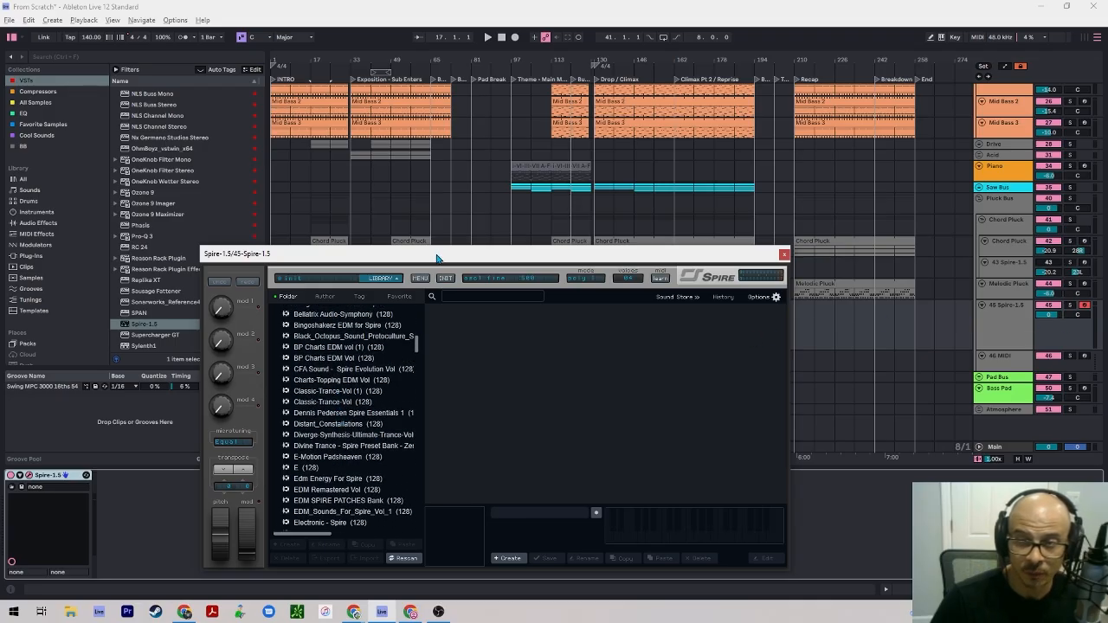
drag(437, 259, 398, 177)
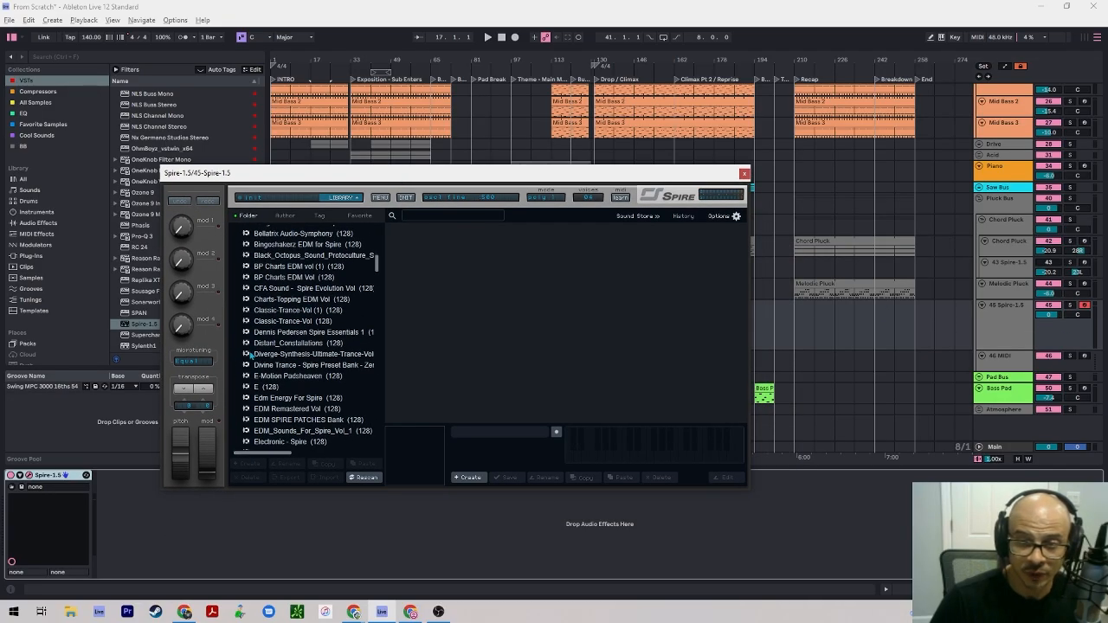
Browse Spire's preset bank list and view the presets in the Freshly Squeezed Samples Driftmoon banks.
scroll(286, 356, down, 4)
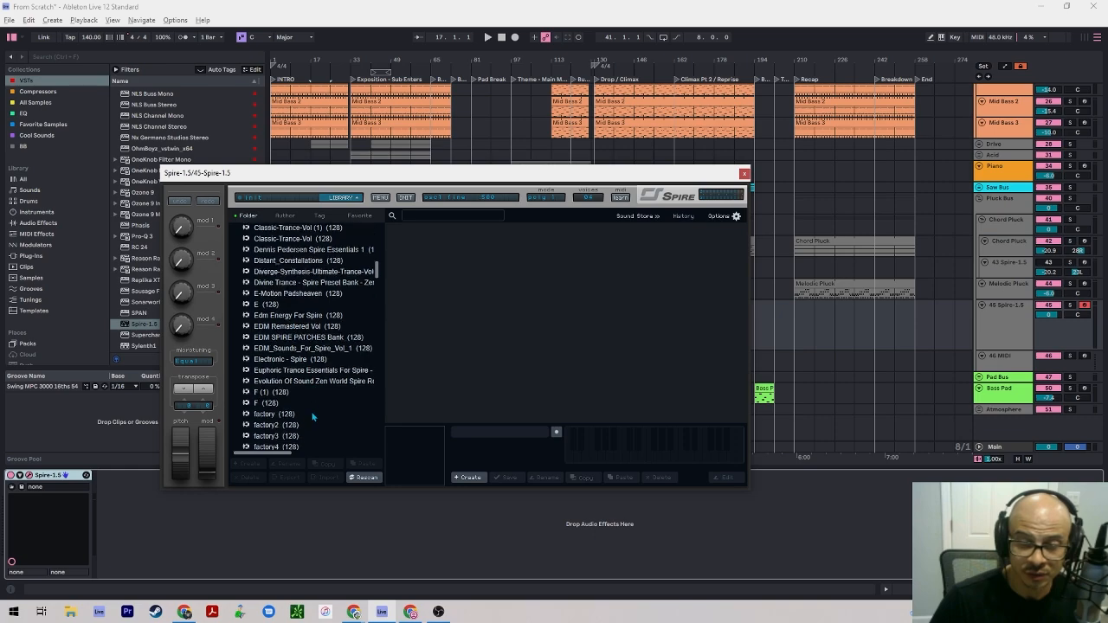
scroll(290, 403, down, 5)
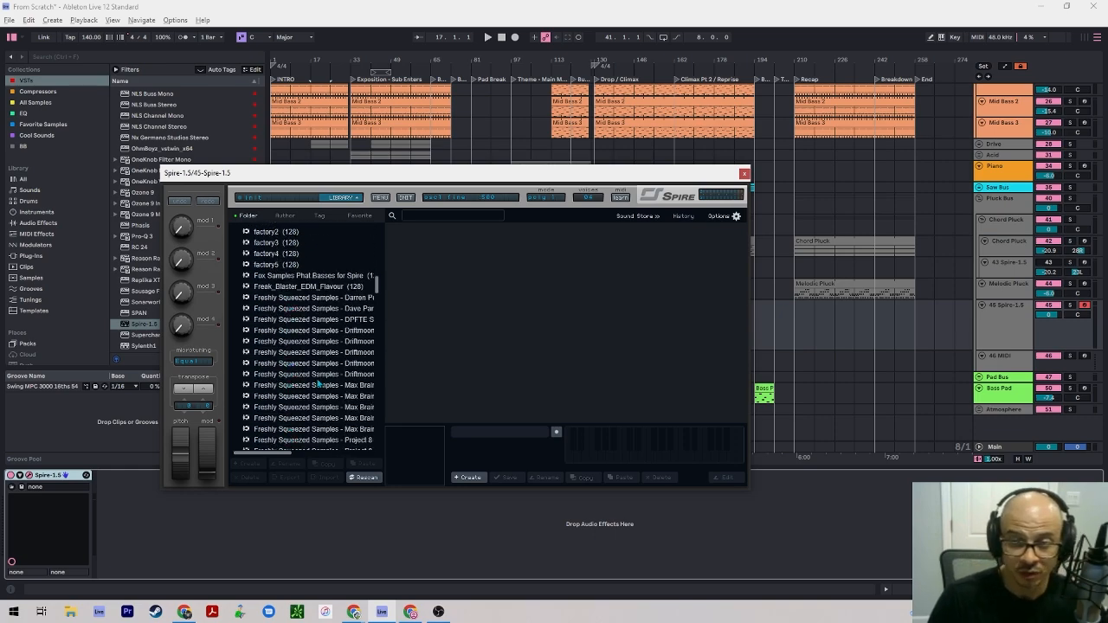
scroll(318, 385, down, 5)
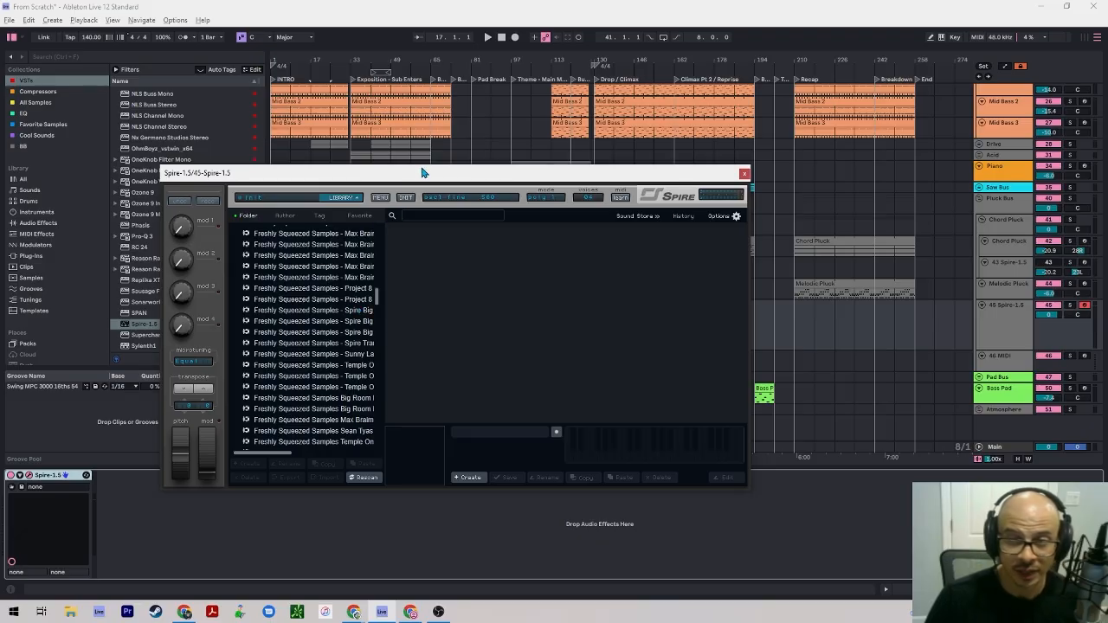
drag(416, 182, 373, 140)
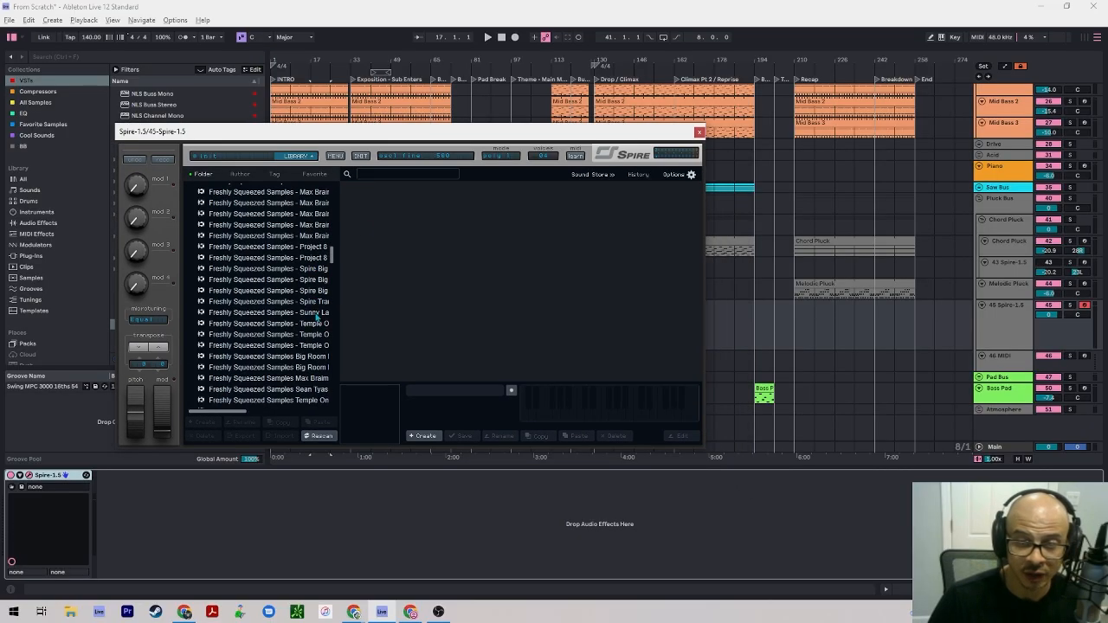
scroll(303, 322, down, 4)
scroll(295, 305, up, 3)
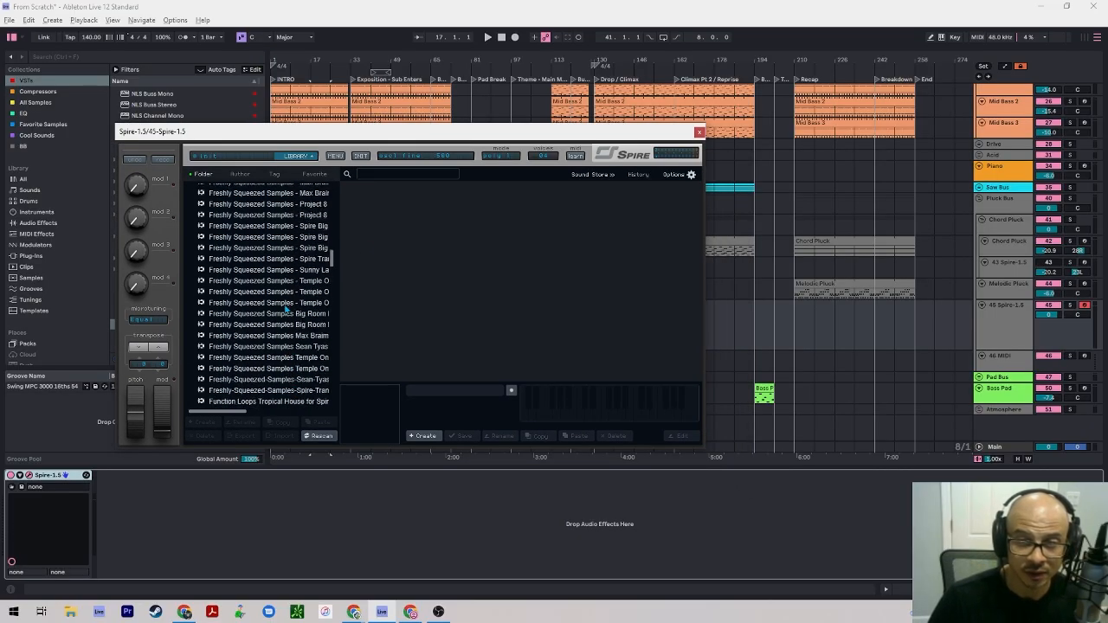
scroll(286, 308, up, 4)
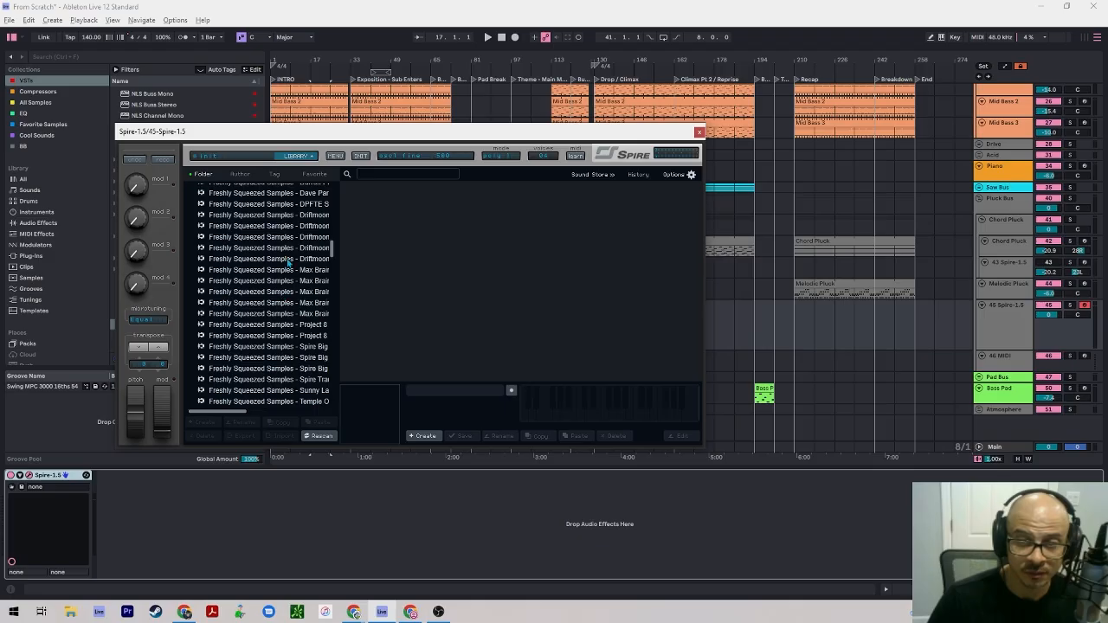
click(289, 259)
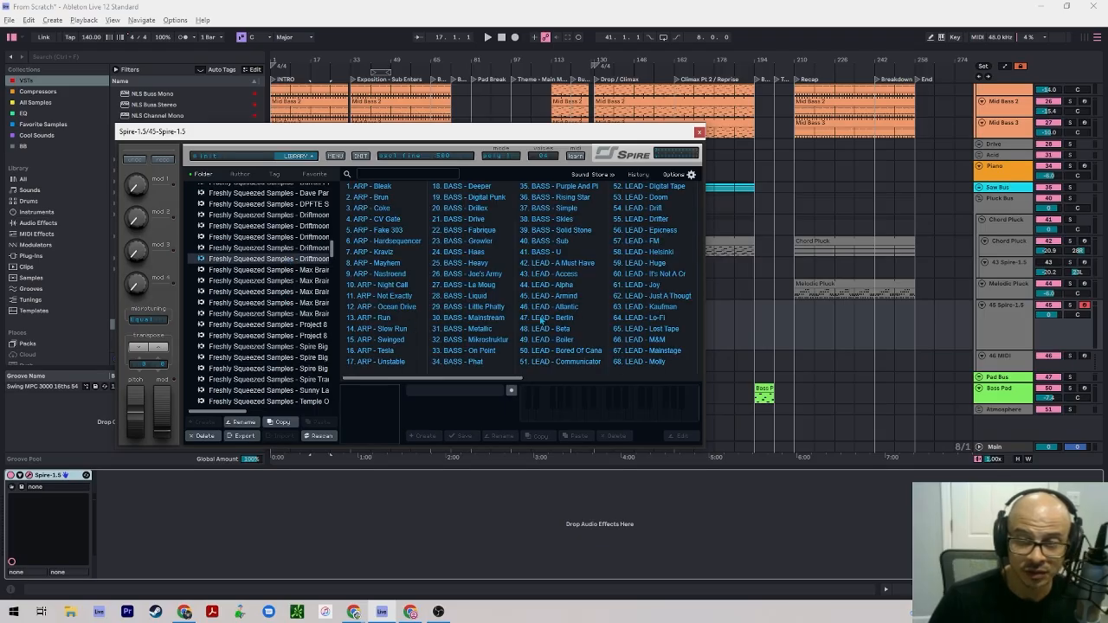
click(289, 248)
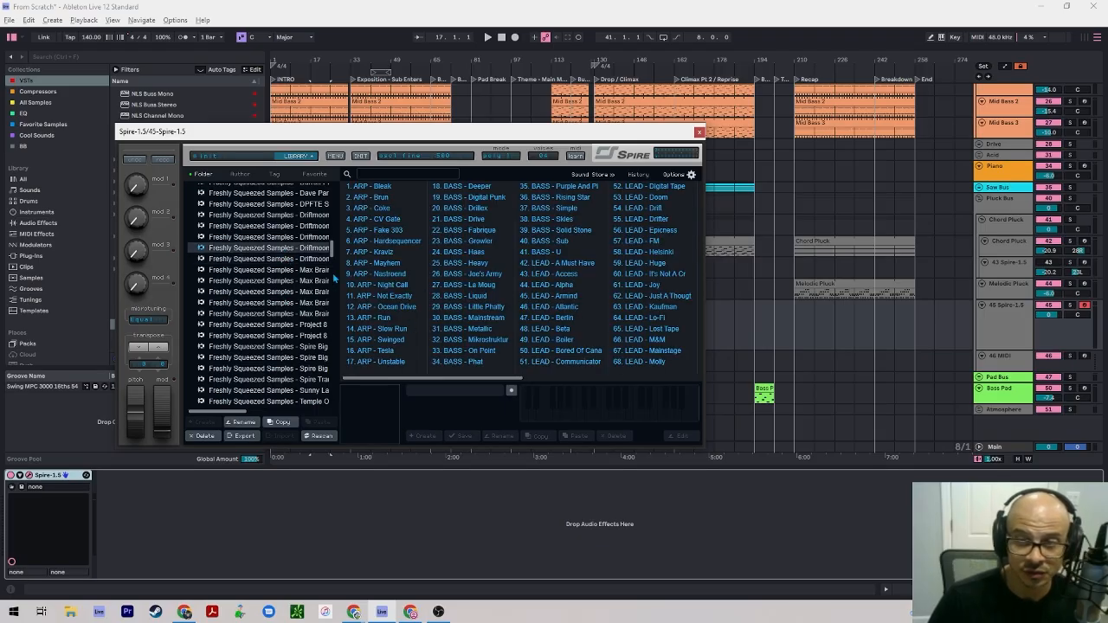
Check the Aura Qualic bank, then audition PL - METALLOPHONE and PD - SAYAN from the Audiozone Samples - InSpire Vol bank.
scroll(276, 253, up, 3)
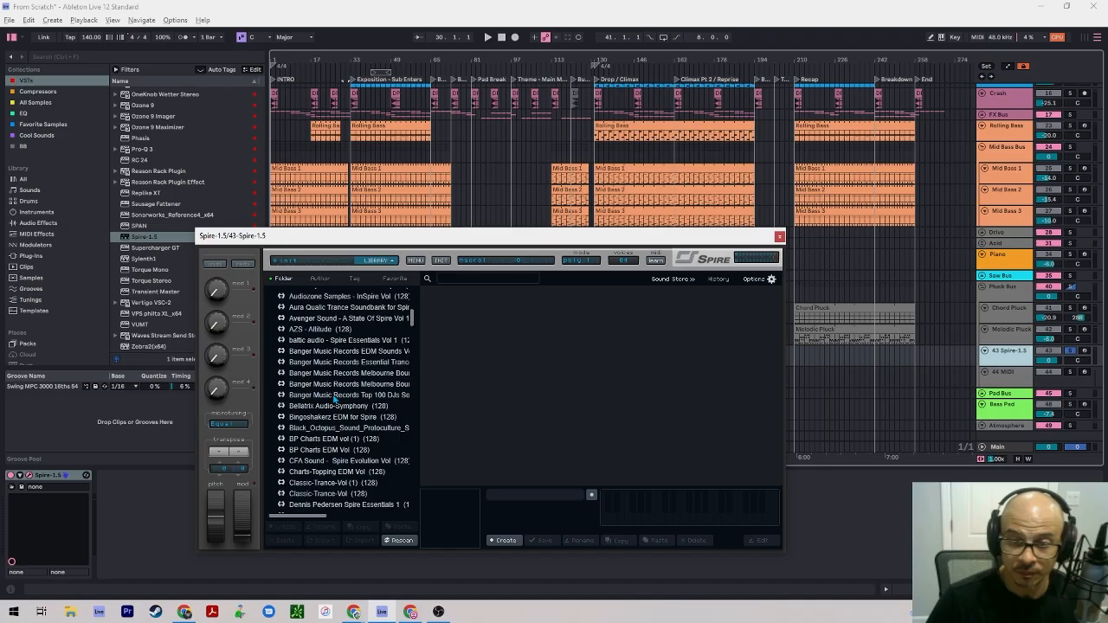
scroll(330, 364, up, 3)
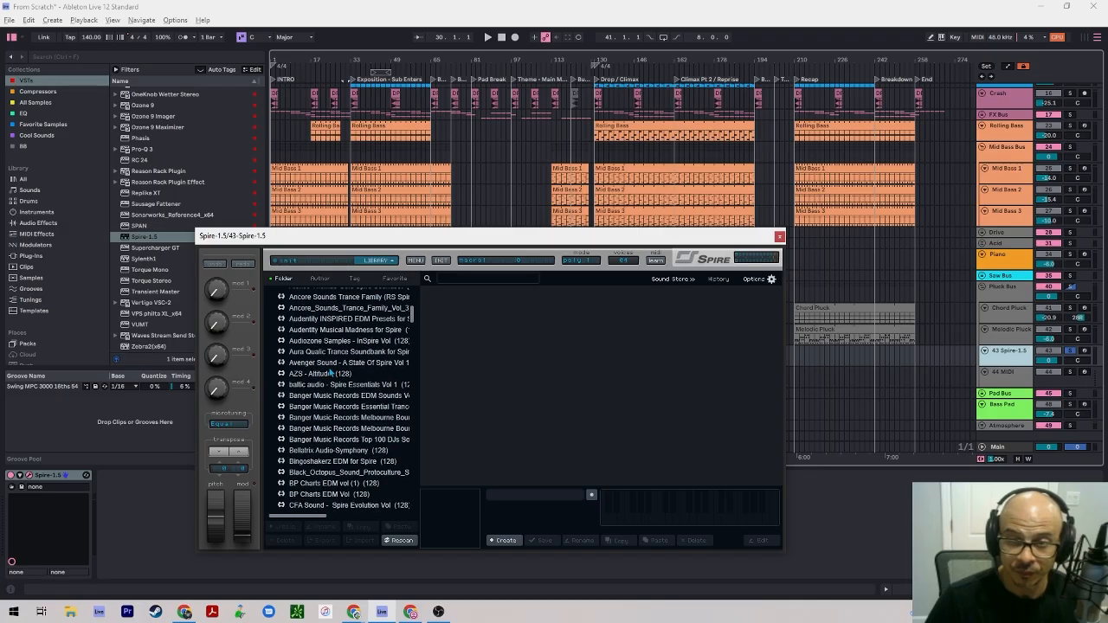
click(330, 353)
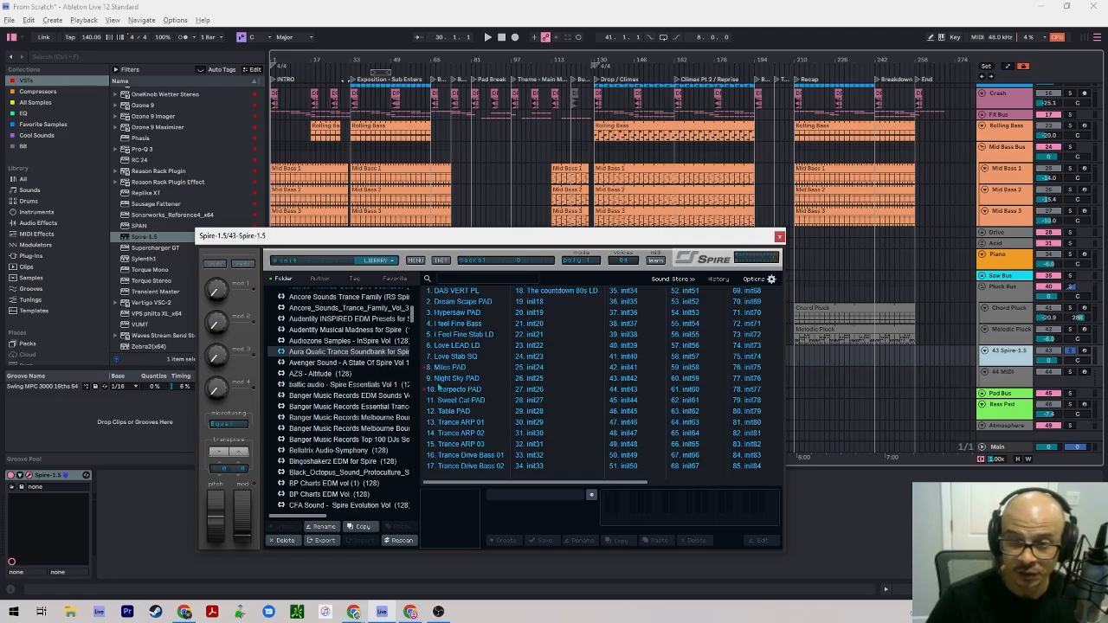
click(341, 341)
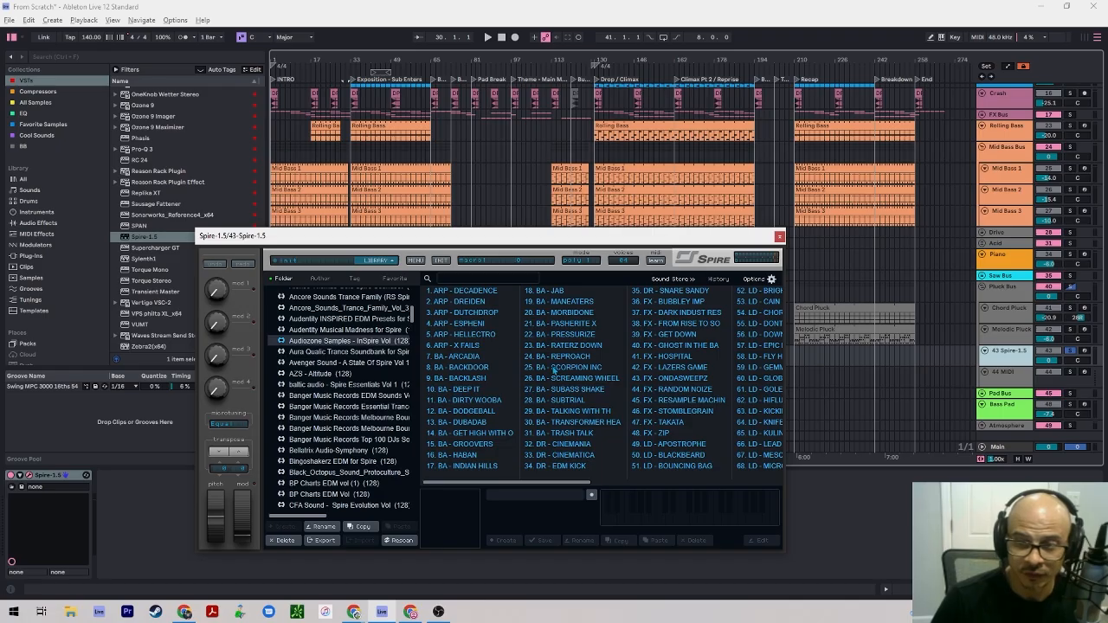
drag(569, 488, 679, 492)
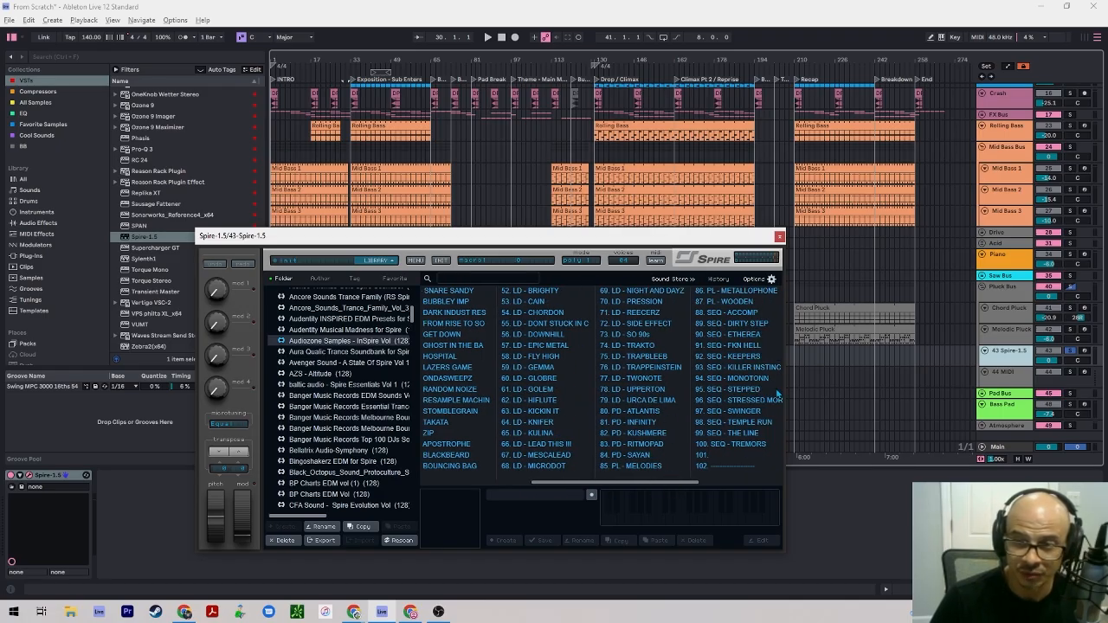
click(736, 292)
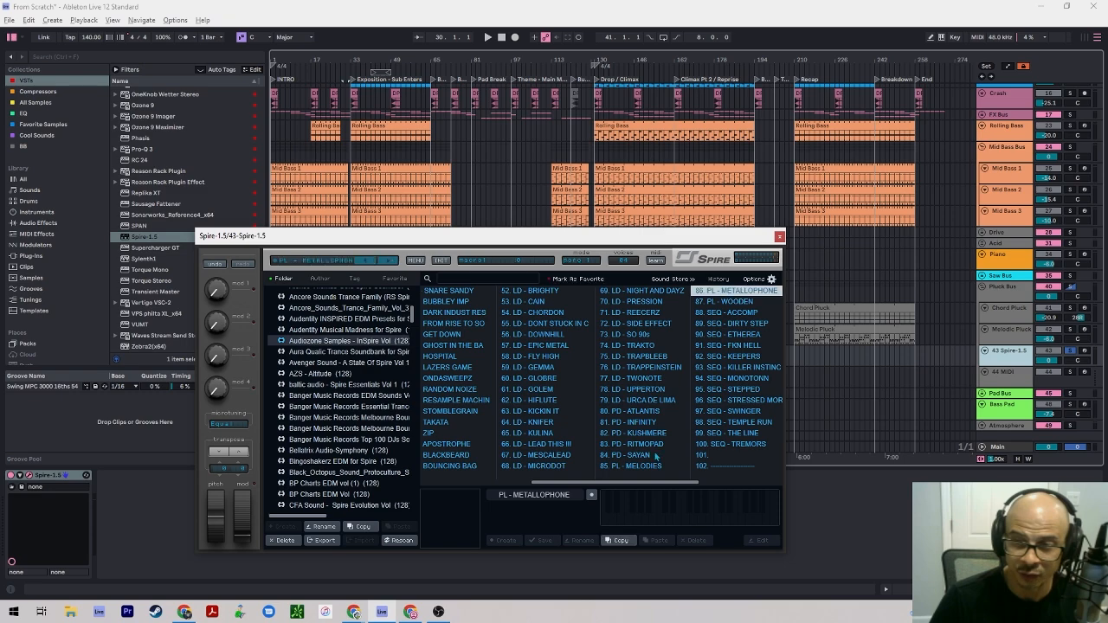
click(639, 455)
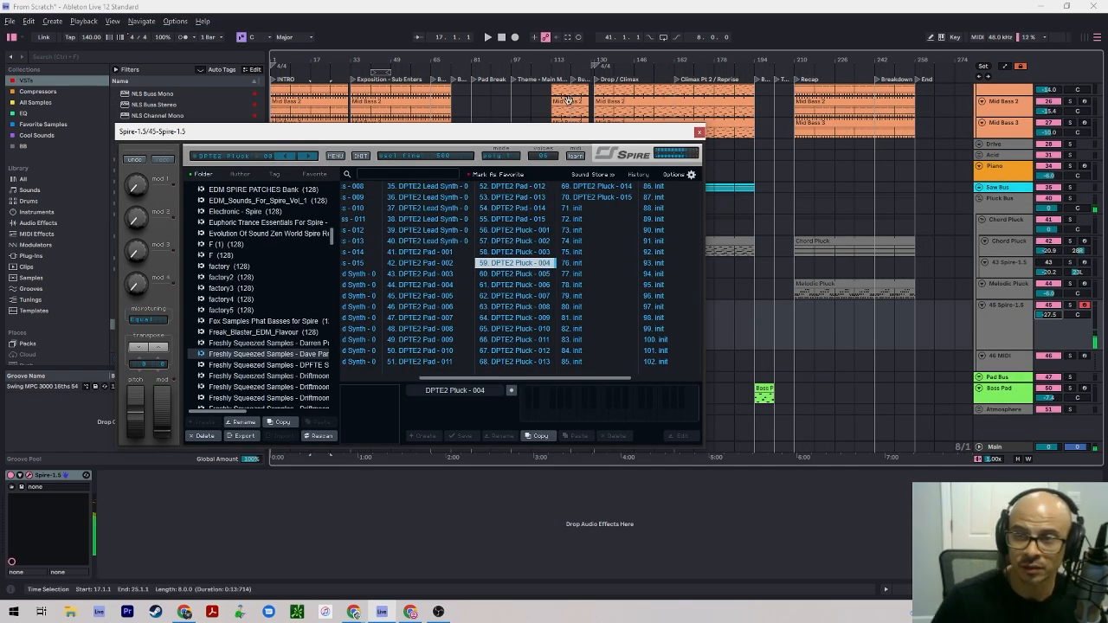
Close the synth window and replace the final sixteenth note of bar 1 in track 45's clip with an A1 at 1.4.4.
click(700, 132)
click(285, 343)
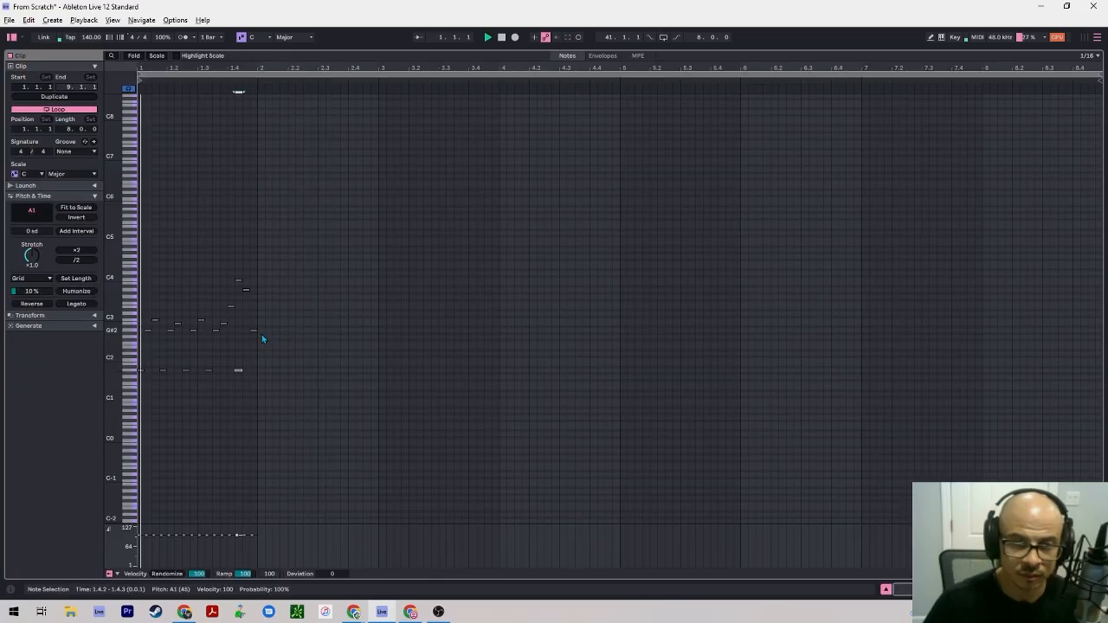
double_click(255, 331)
key(space)
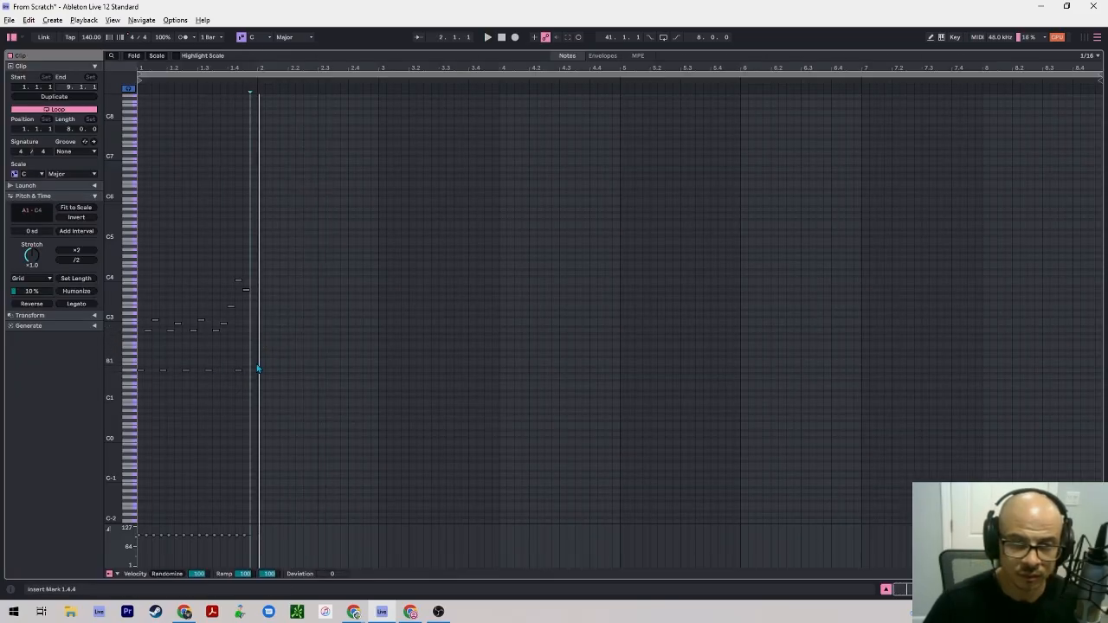
double_click(257, 372)
key(space)
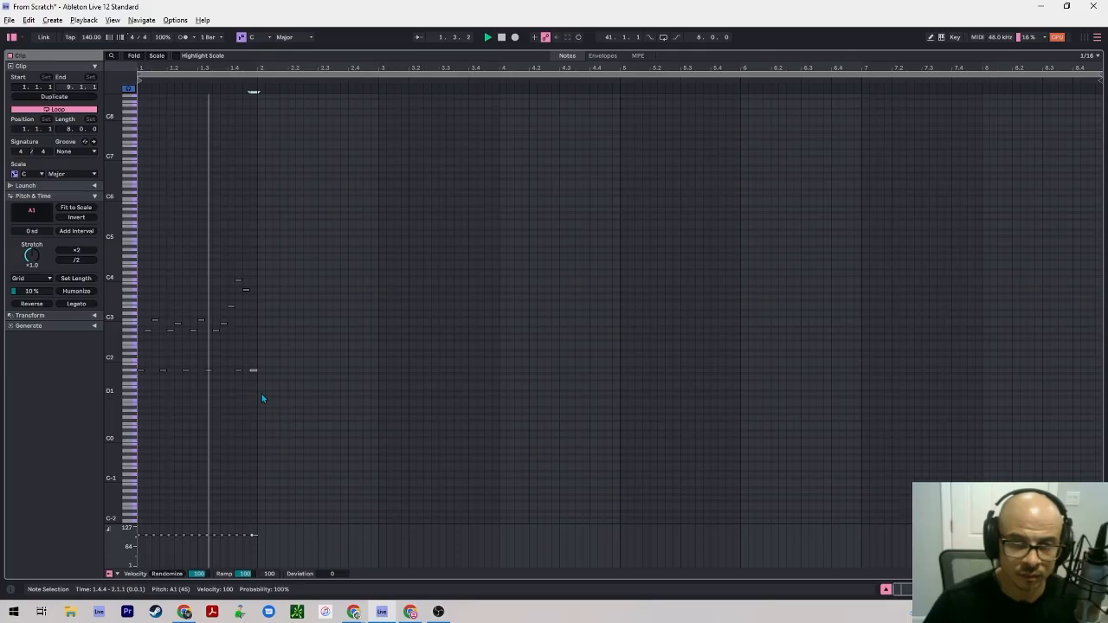
key(space)
Duplicate the whole note pattern repeatedly to fill the eight-bar clip on track 45.
key(ctrl+a)
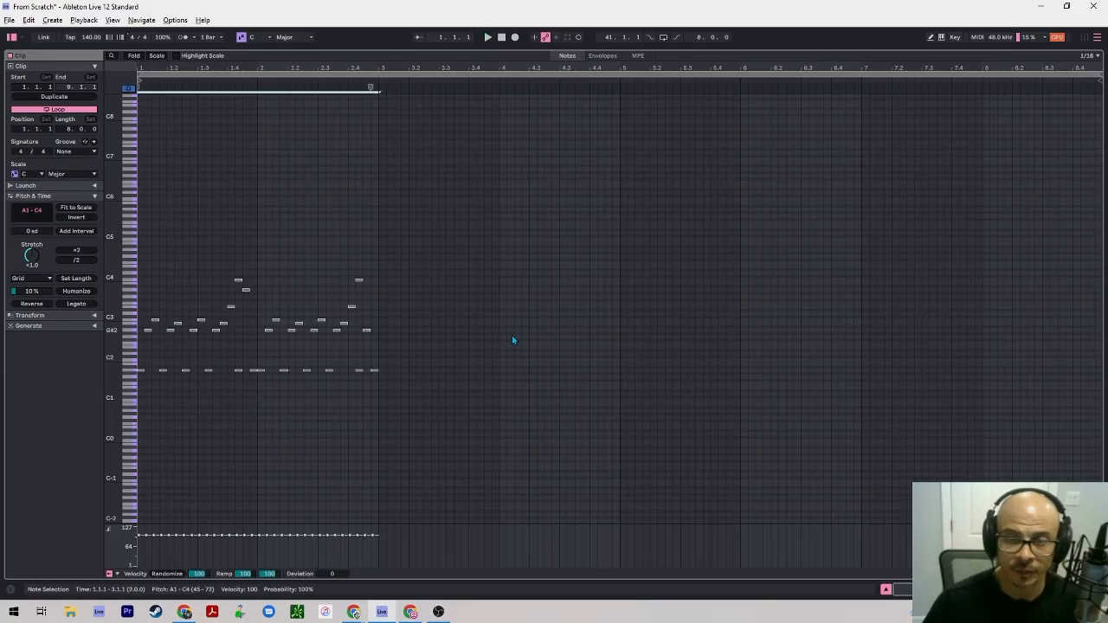
key(ctrl+d)
key(space)
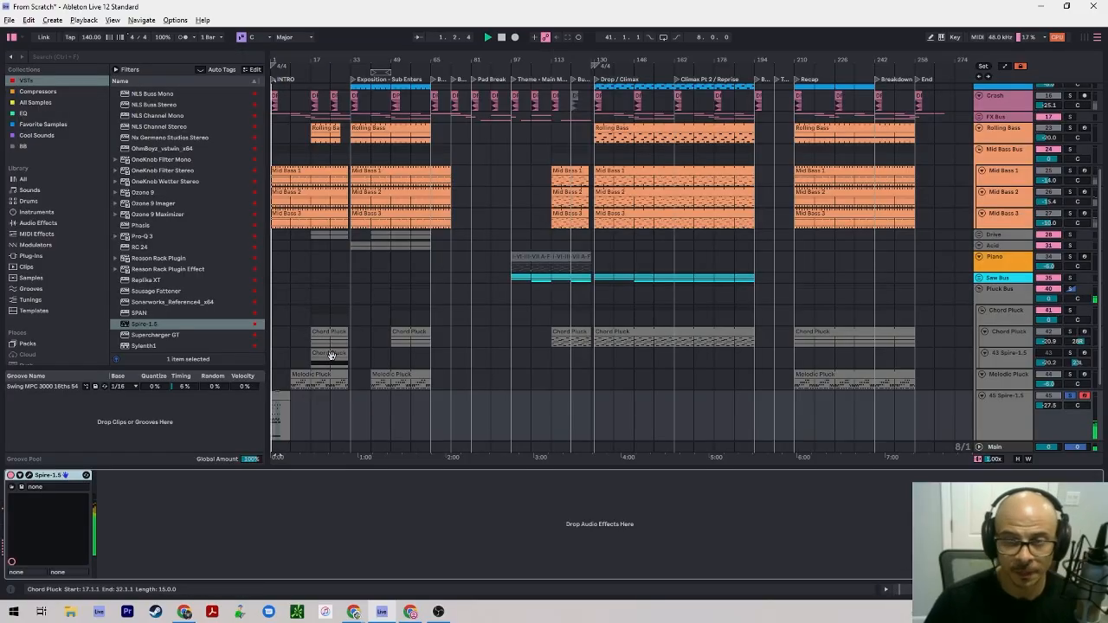
double_click(278, 371)
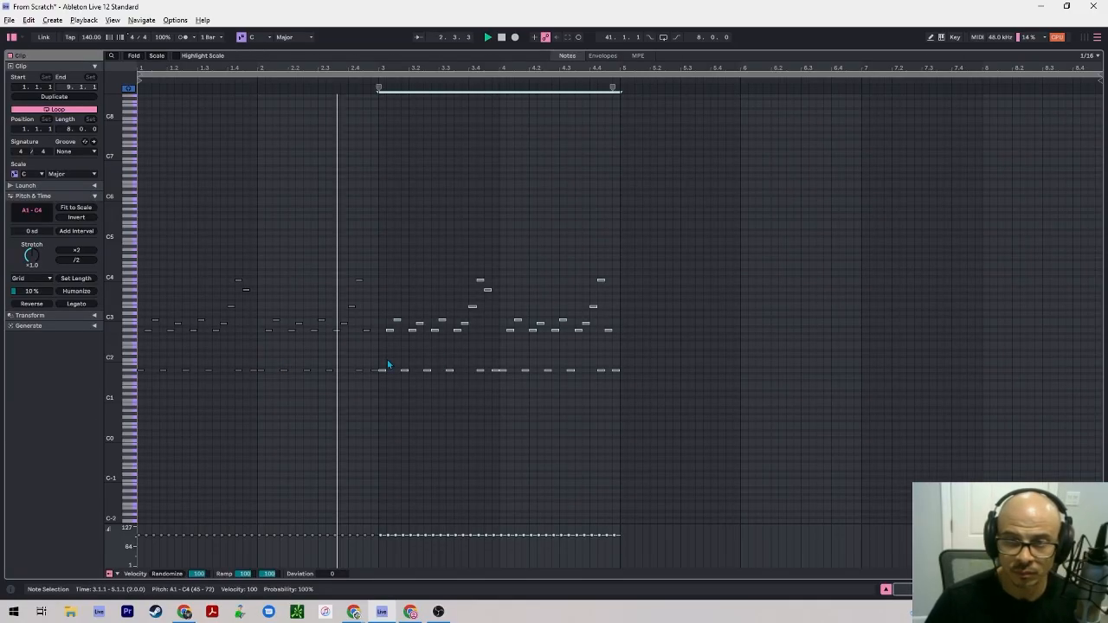
key(ctrl+d)
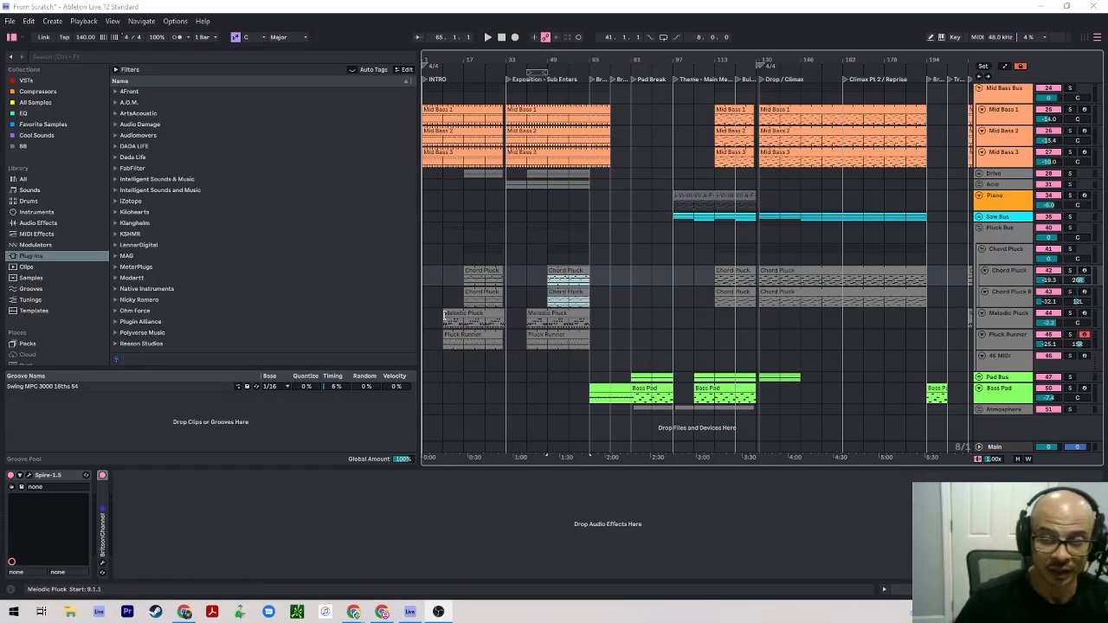
Solo the two Chord Pluck tracks and play their layered clips from bar 17.
click(541, 331)
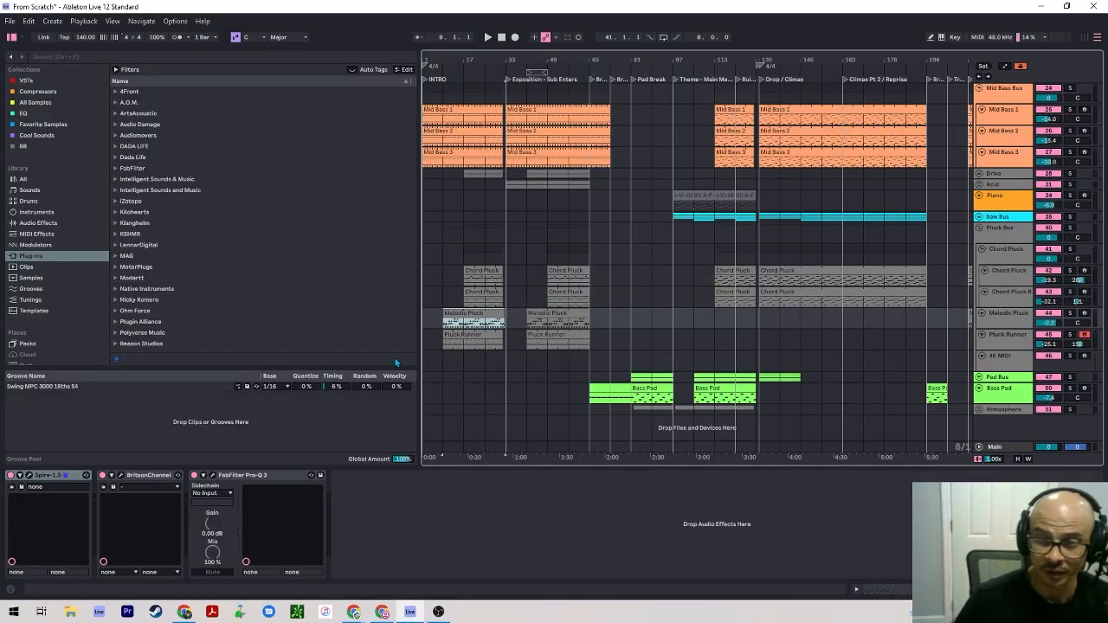
click(1030, 338)
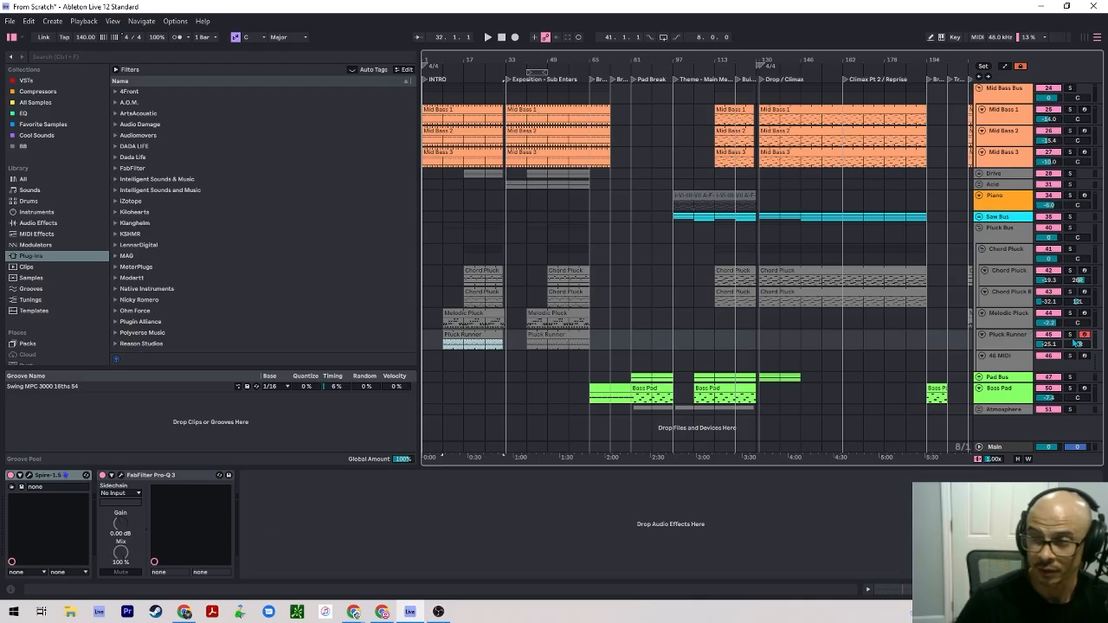
click(468, 297)
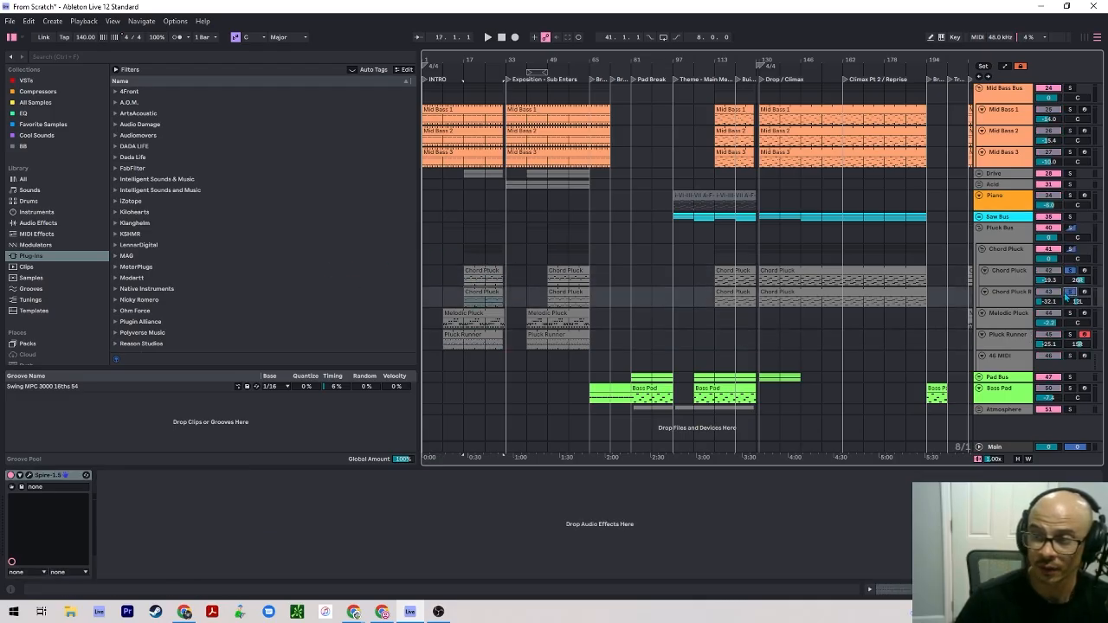
click(471, 268)
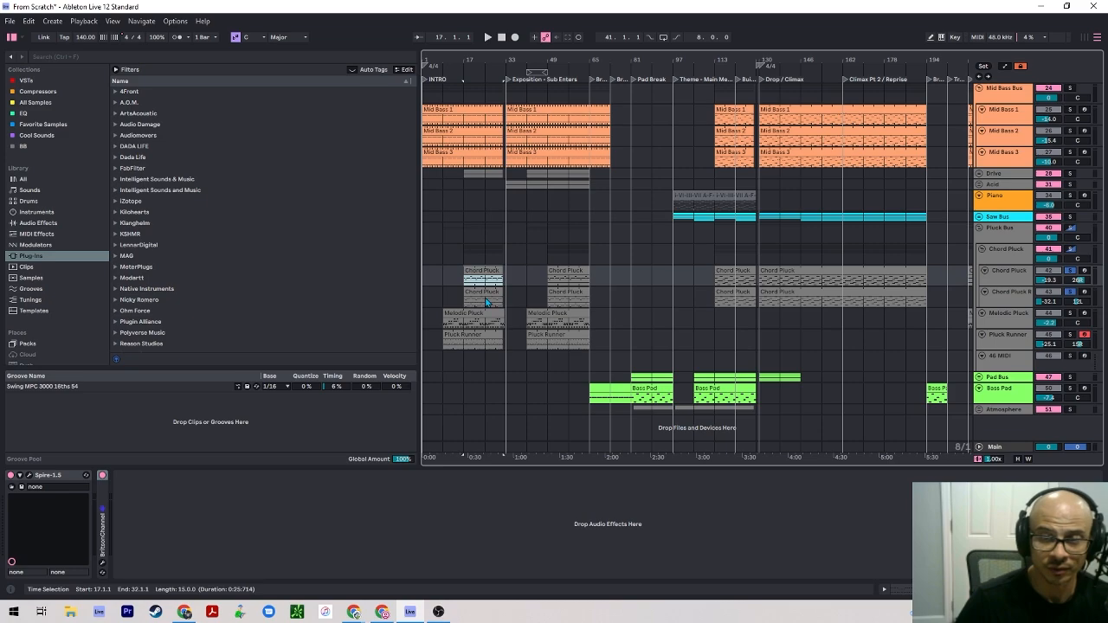
shift+click(485, 301)
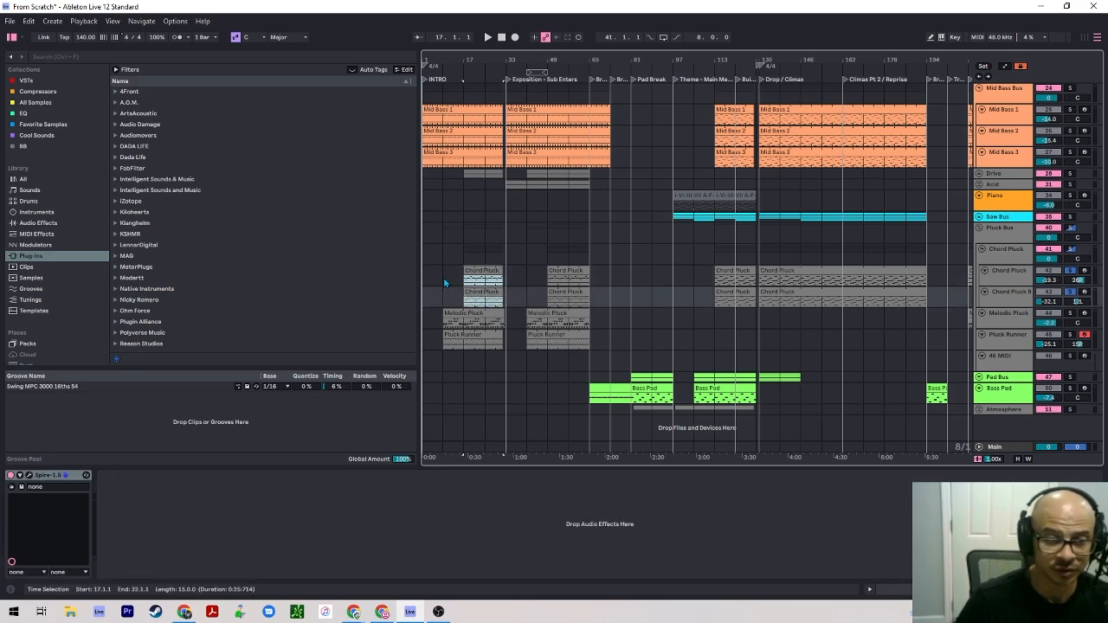
key(space)
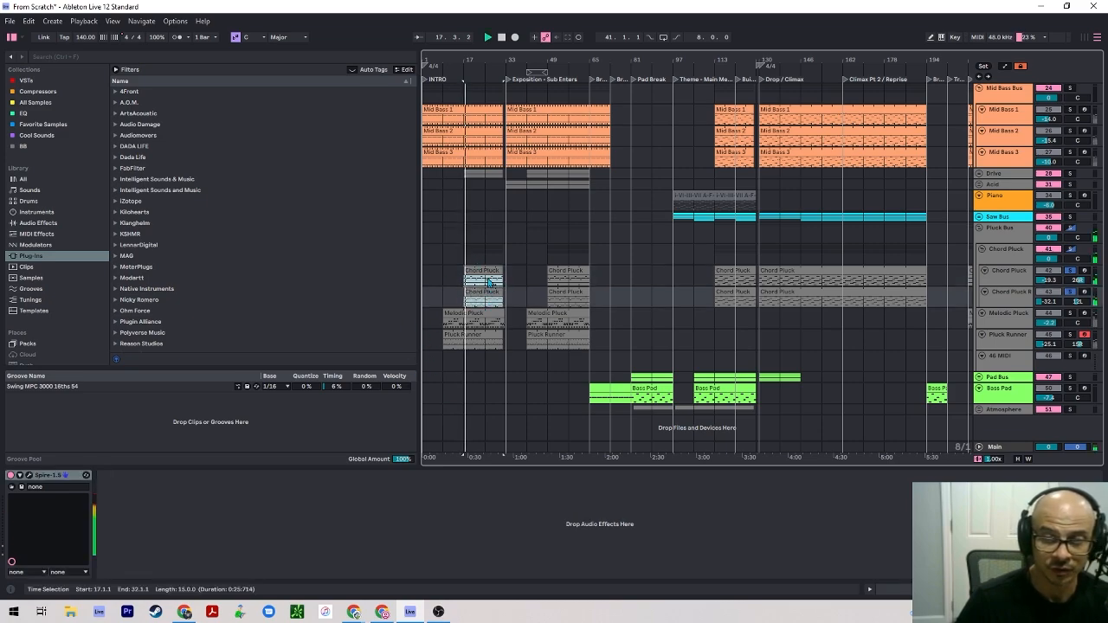
Examine the notes of the upper Chord Pluck clip at bar 17 during playback, then return to the devices and stop.
scroll(854, 260, up, 10)
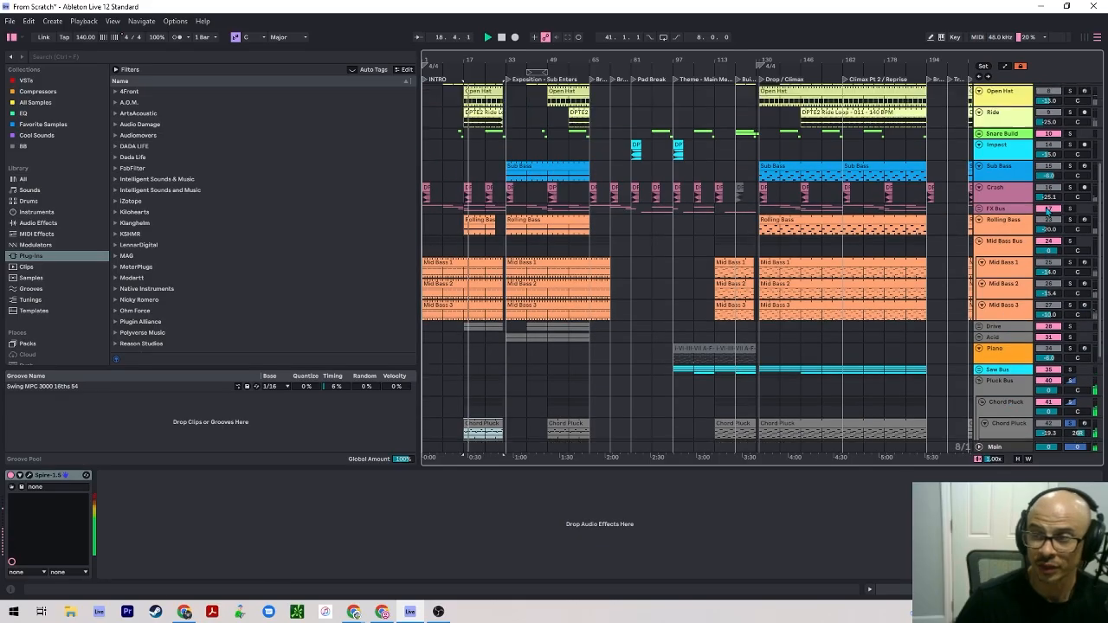
scroll(483, 346, down, 8)
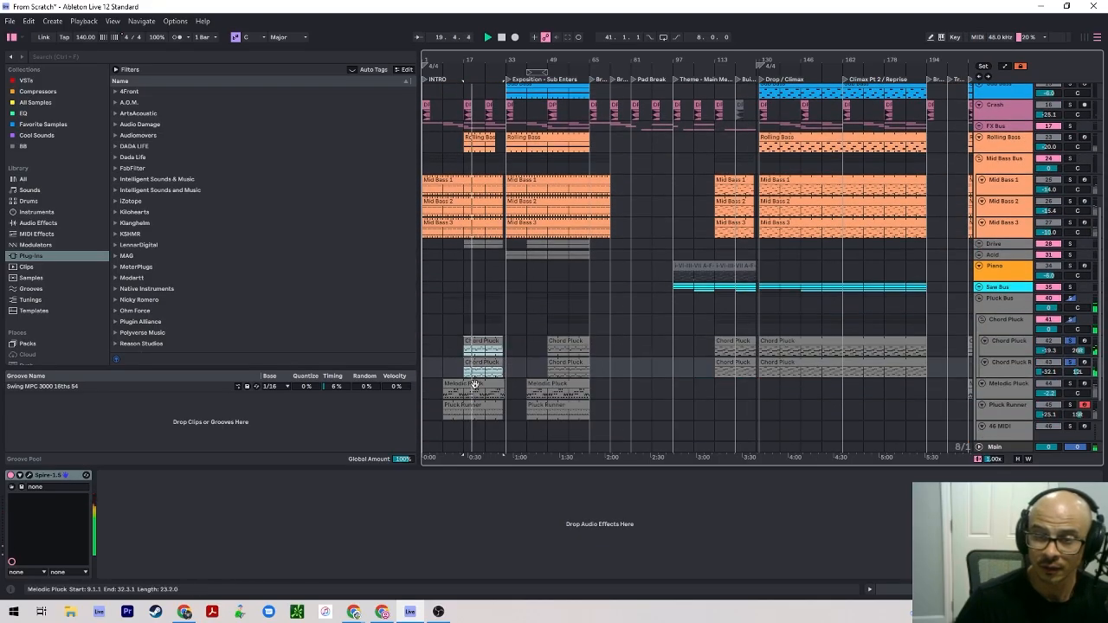
double_click(483, 347)
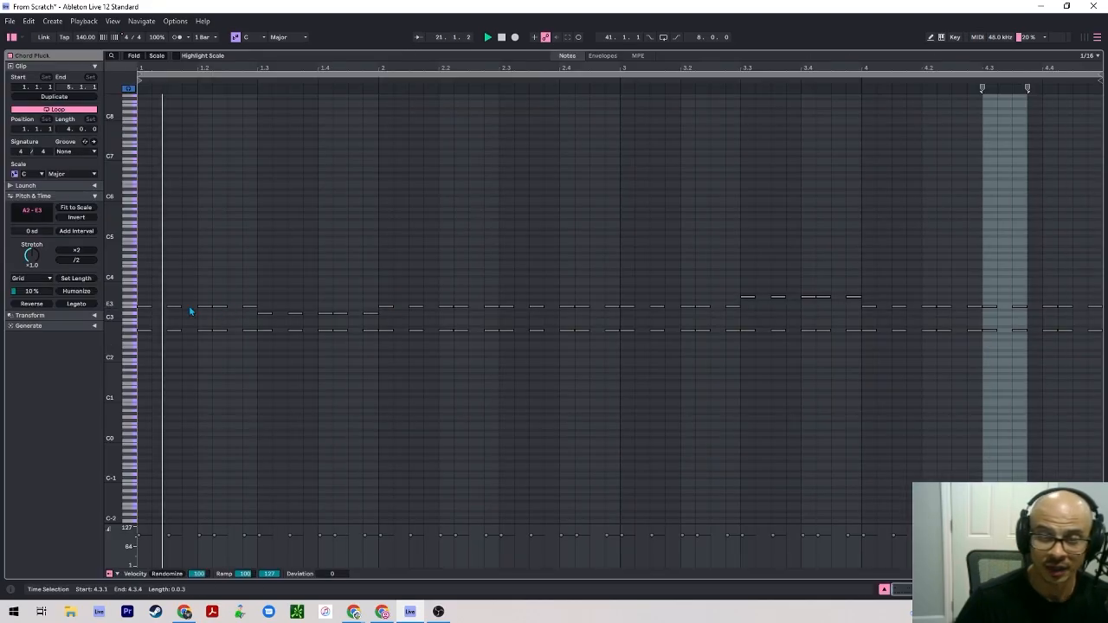
key(shift+Tab)
key(space)
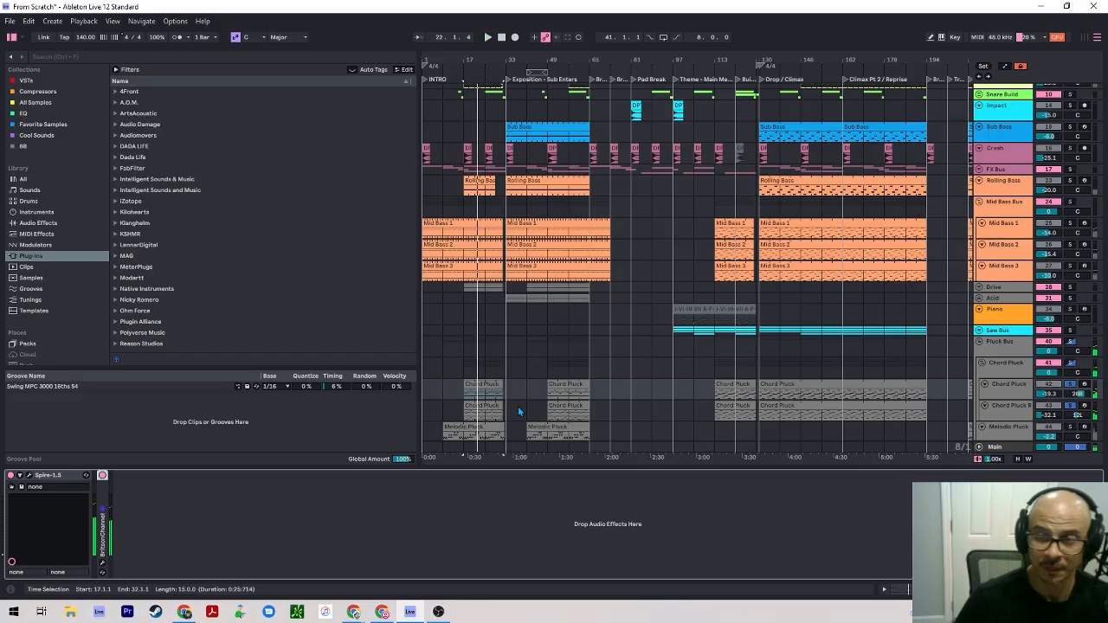
Add the Mid Bass Bus, Rolling Bass, Hi Hat Bus and Kick to the soloed tracks and play from bar 17.
click(1072, 201)
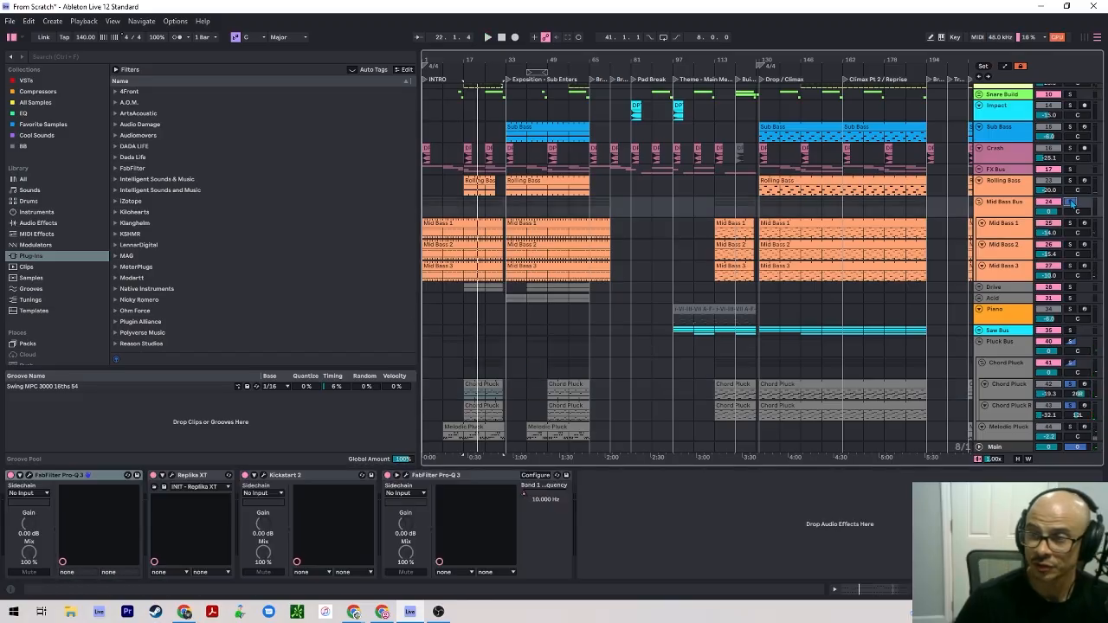
click(1071, 181)
scroll(1058, 188, up, 3)
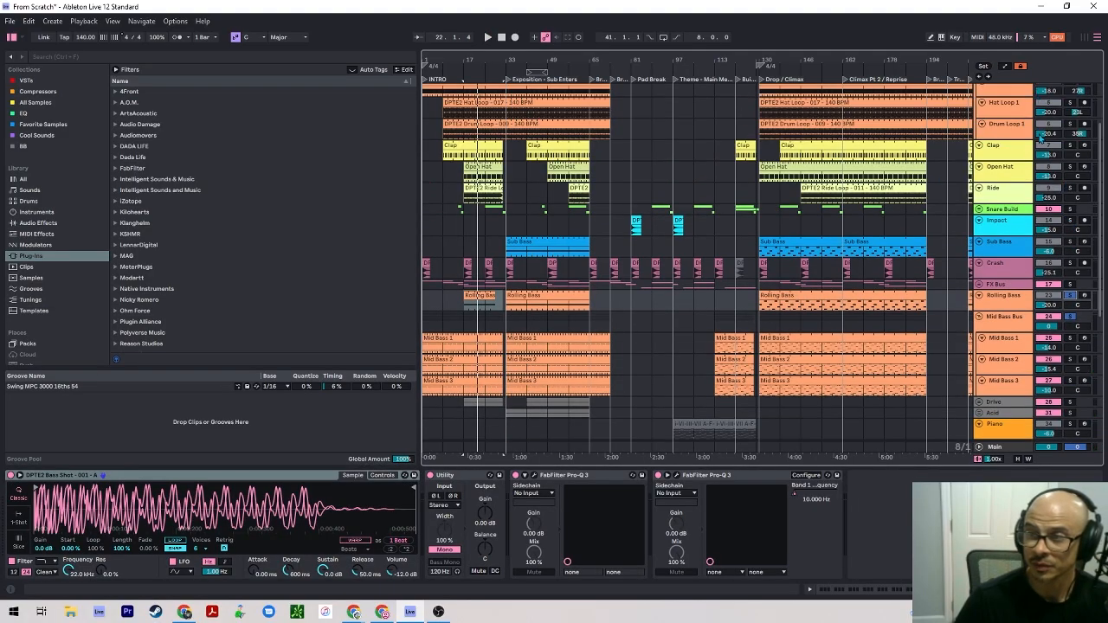
scroll(1041, 137, up, 3)
click(1071, 111)
click(1071, 90)
key(space)
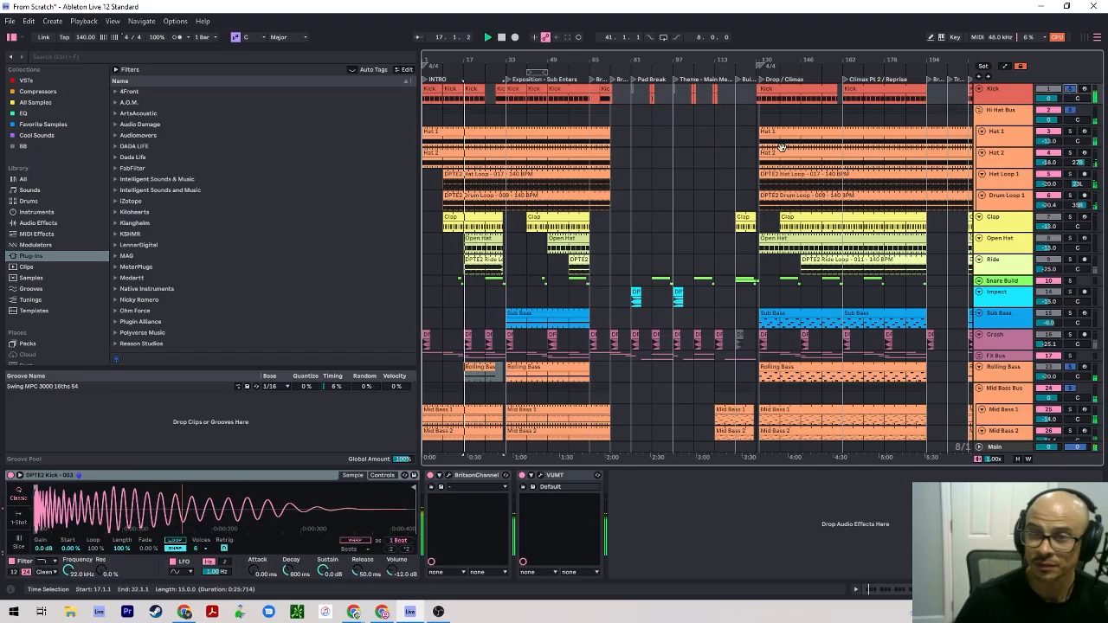
Add the Drive and Acid tracks to the soloed playback and listen to them with the chord plucks, drums and bass.
scroll(491, 284, down, 3)
scroll(490, 285, down, 3)
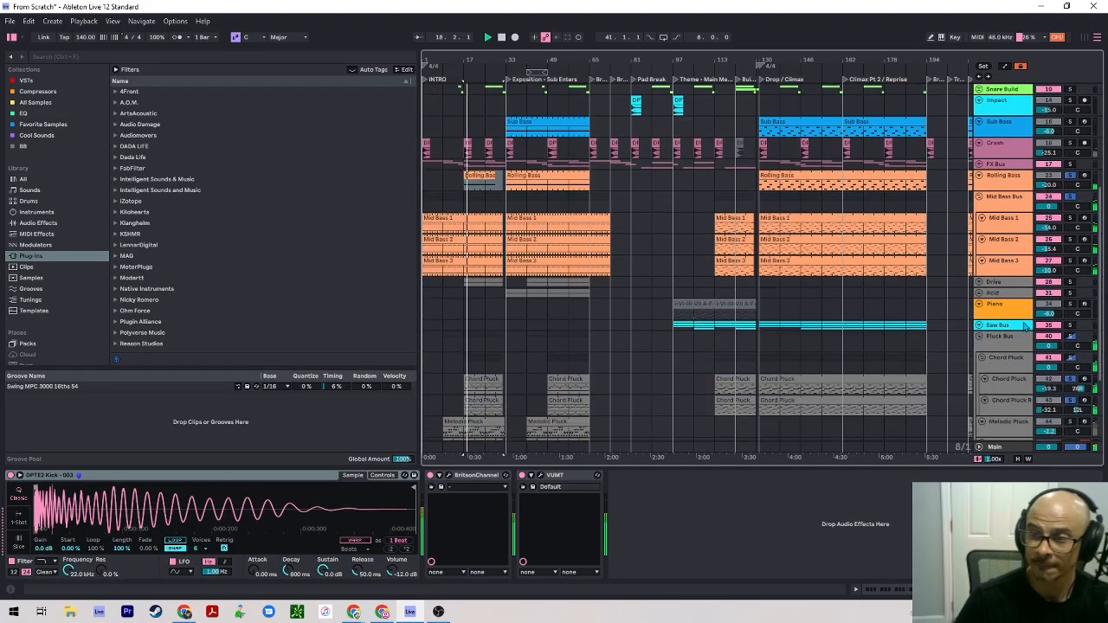
scroll(1066, 286, down, 2)
click(1071, 286)
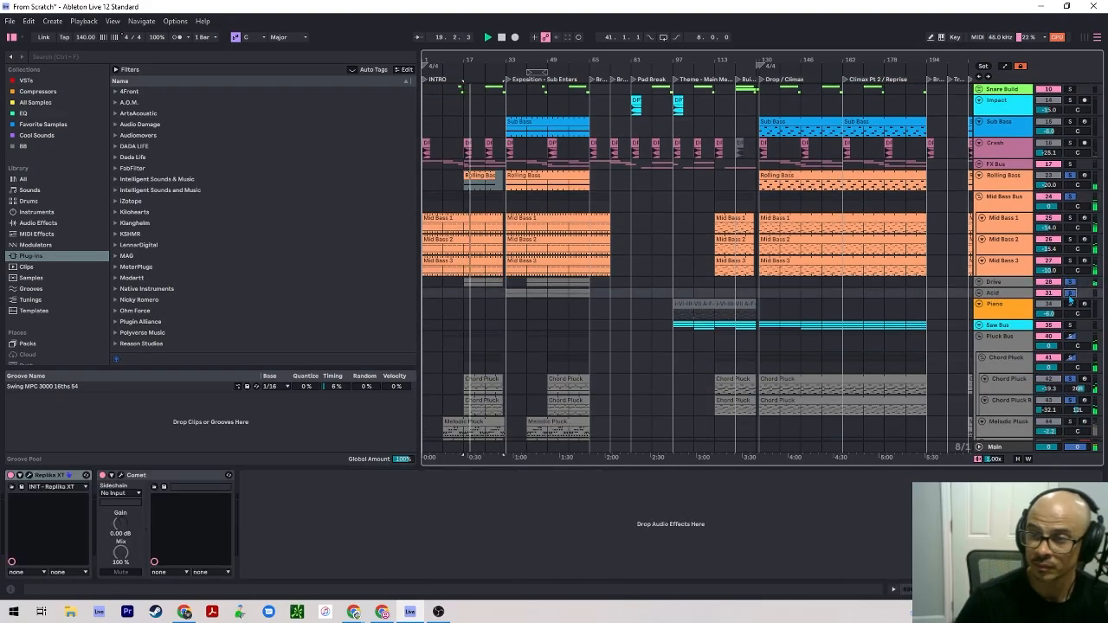
scroll(1057, 286, down, 3)
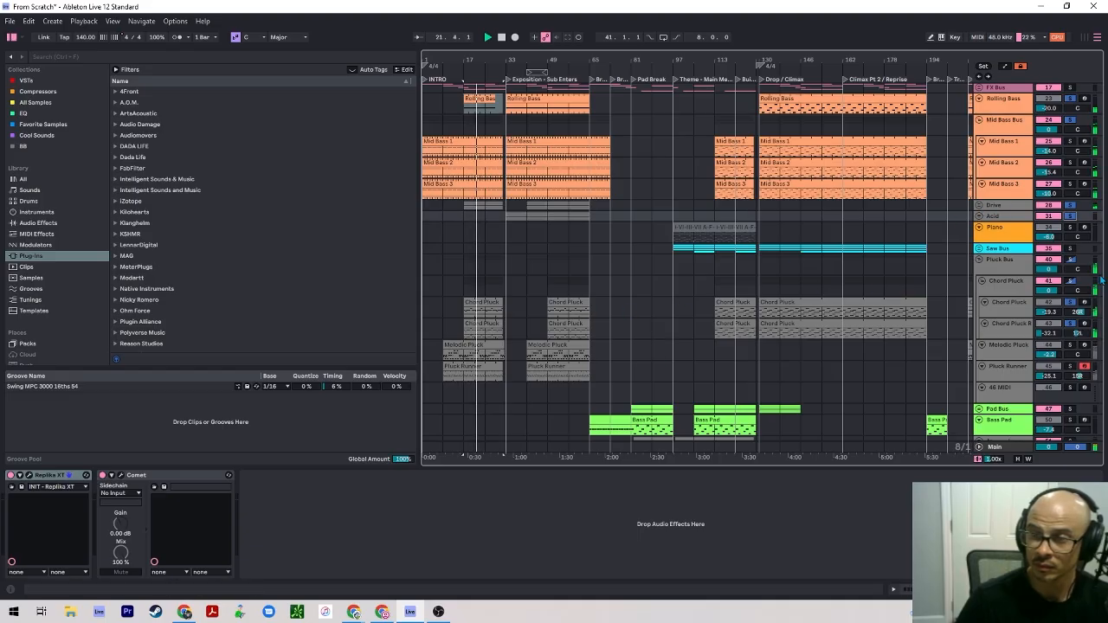
scroll(696, 339, down, 1)
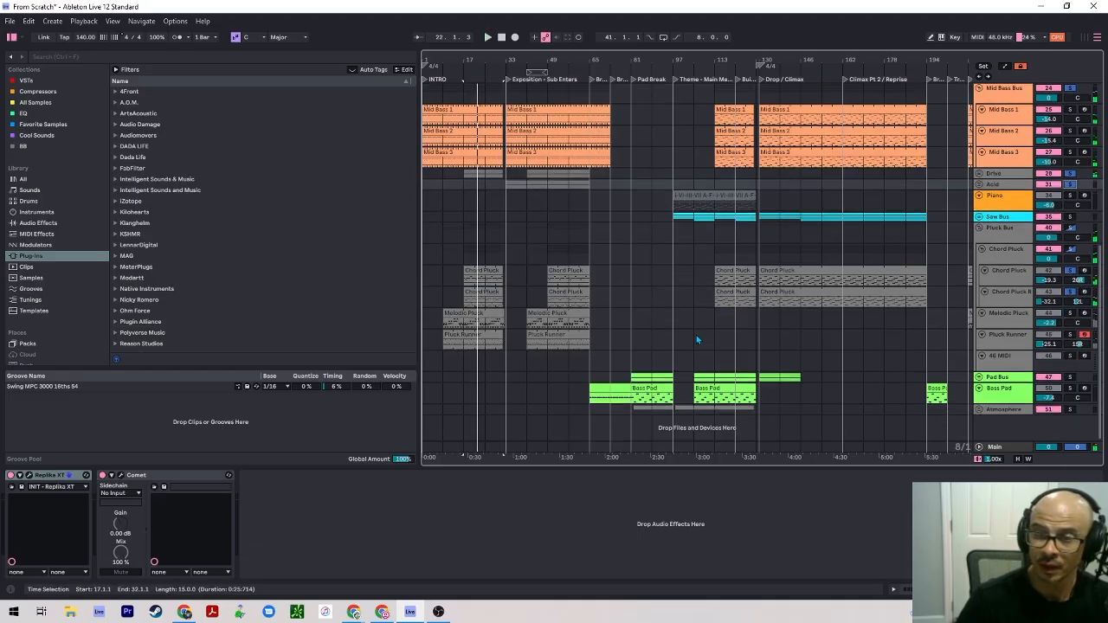
Clear the solo from all tracks, including the drums, basses and Chord Pluck group.
click(1016, 321)
click(1071, 315)
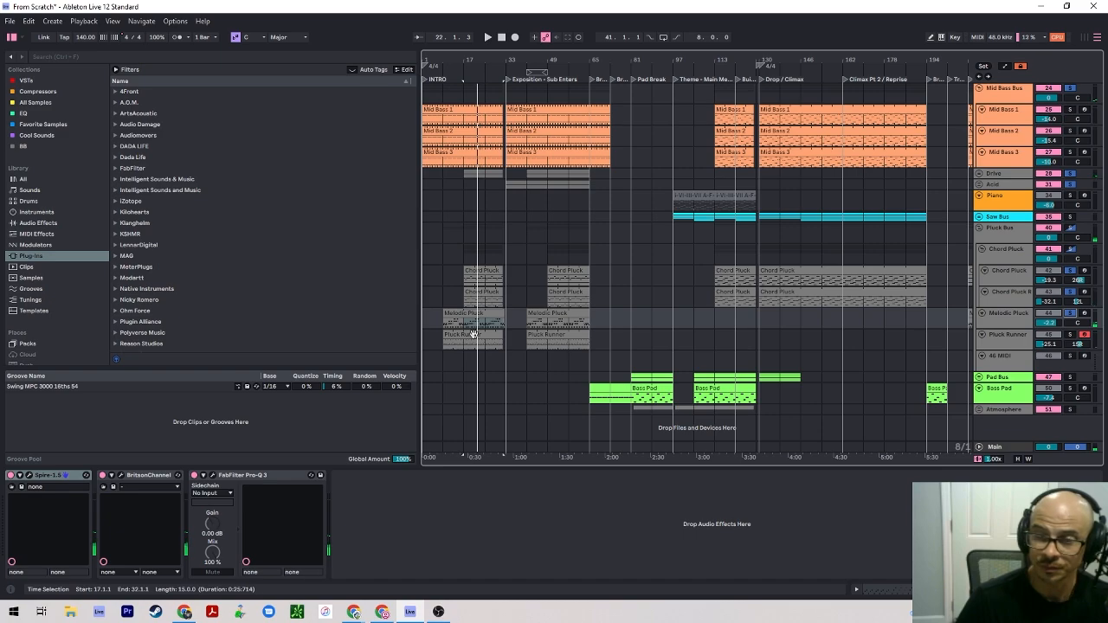
click(1057, 340)
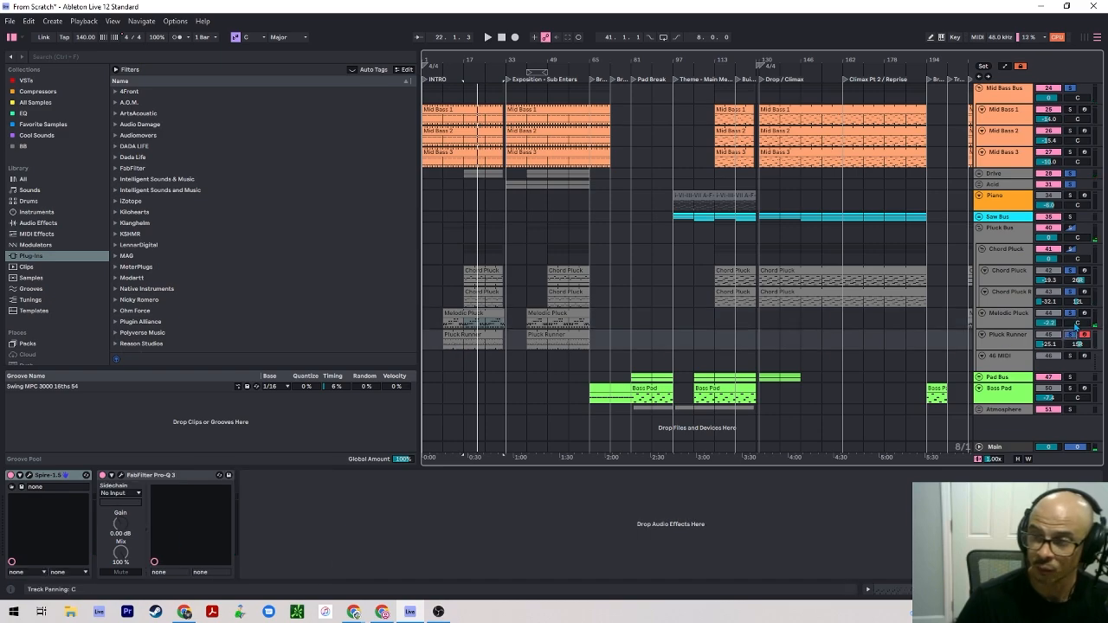
click(1070, 334)
click(1070, 334)
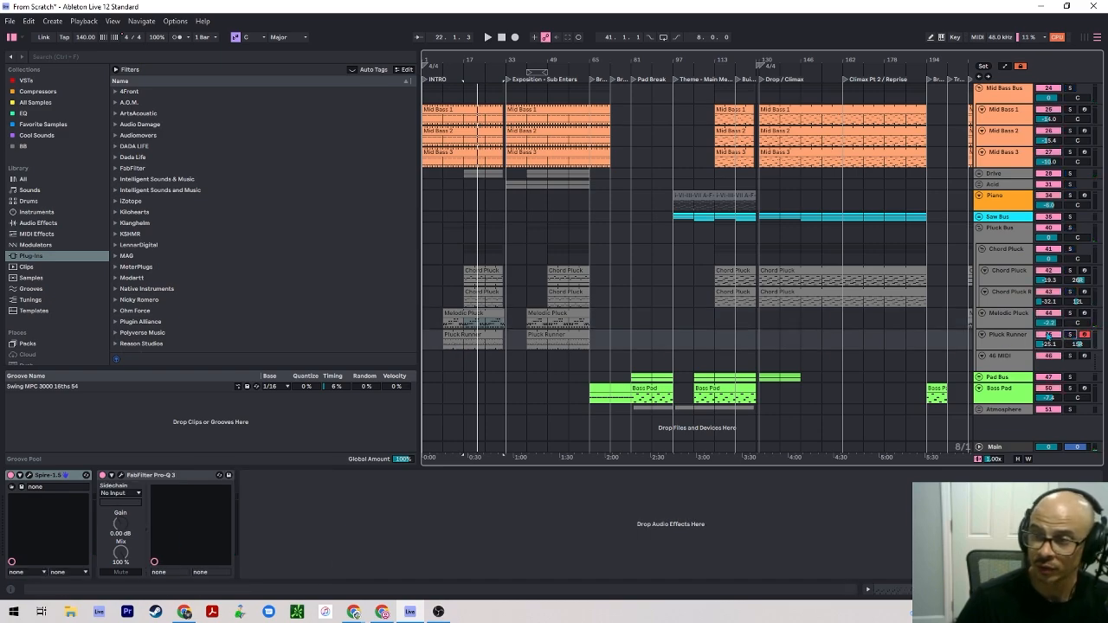
click(1070, 250)
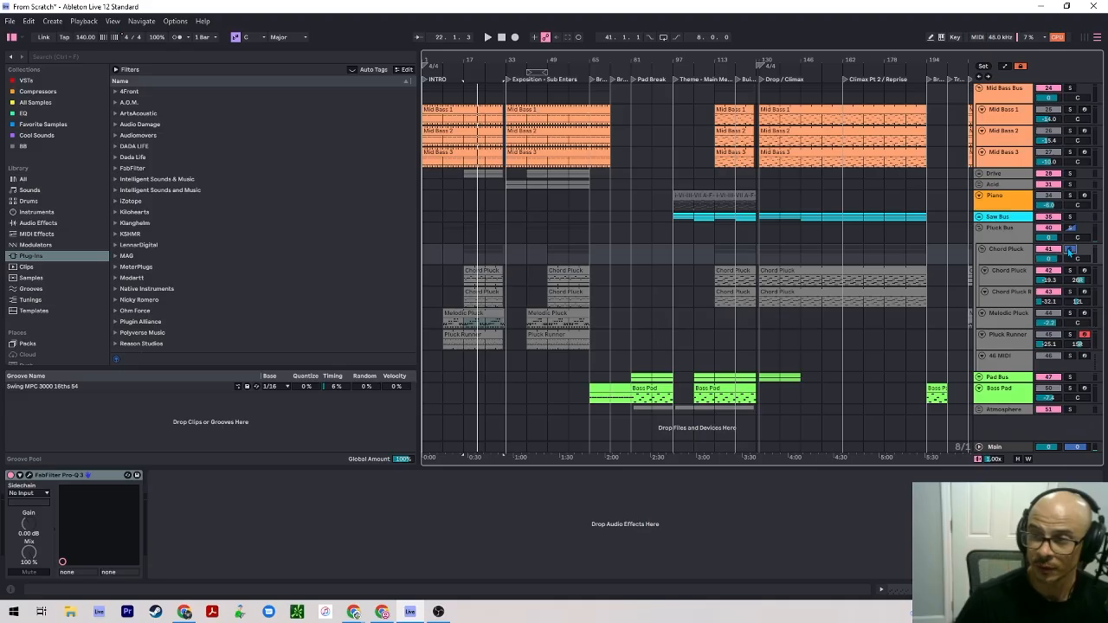
click(1070, 251)
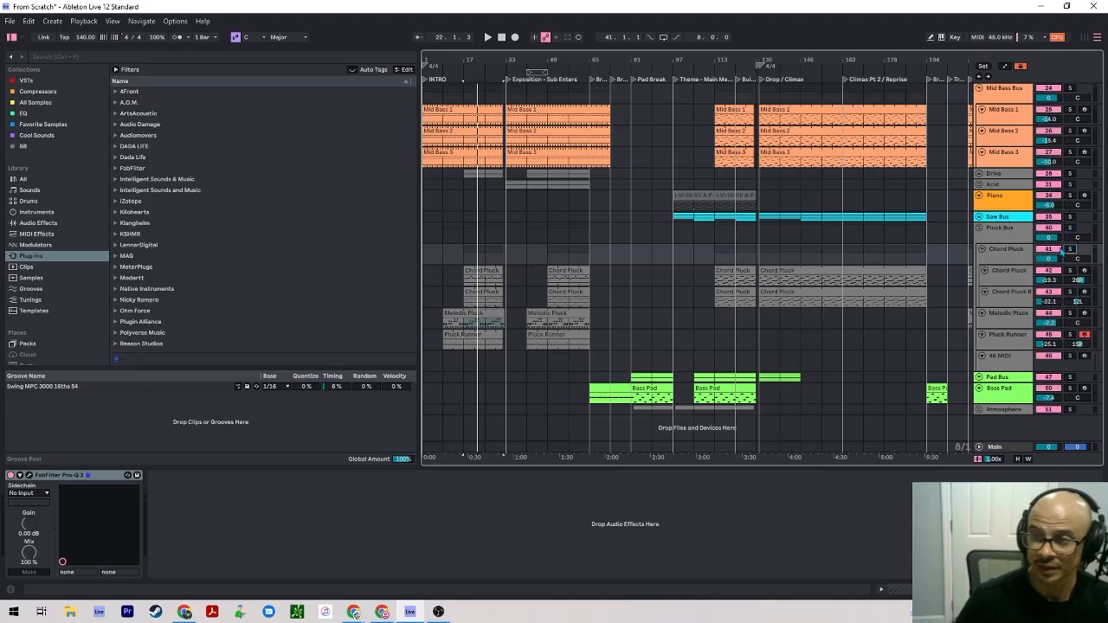
Solo the Pluck Bus and play all of its pluck layers together from bar 17.
click(1070, 229)
click(482, 235)
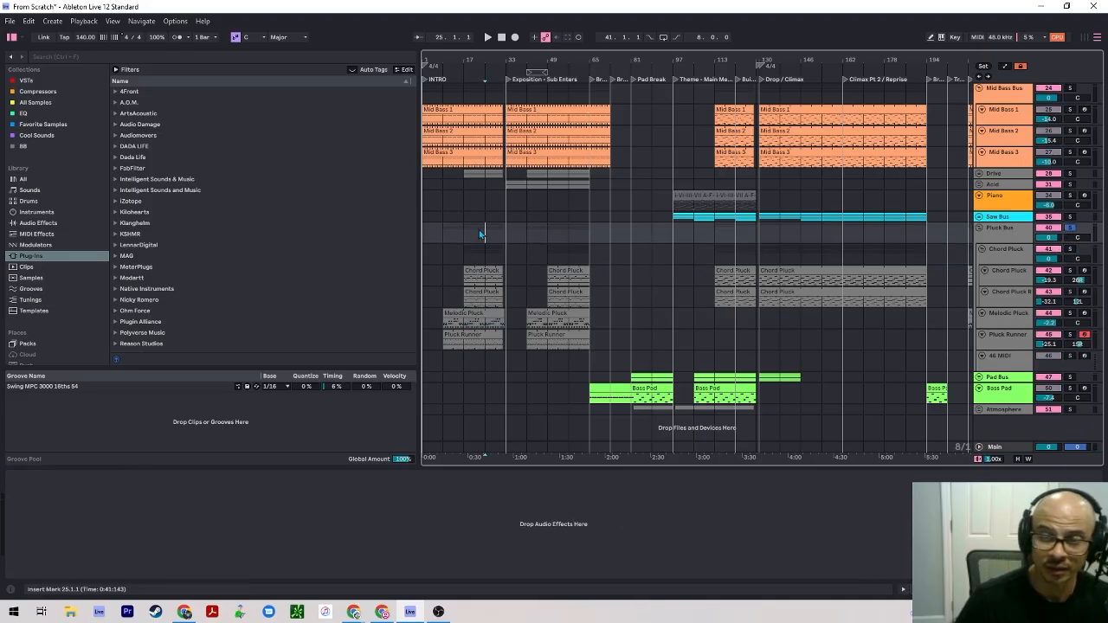
click(458, 235)
key(space)
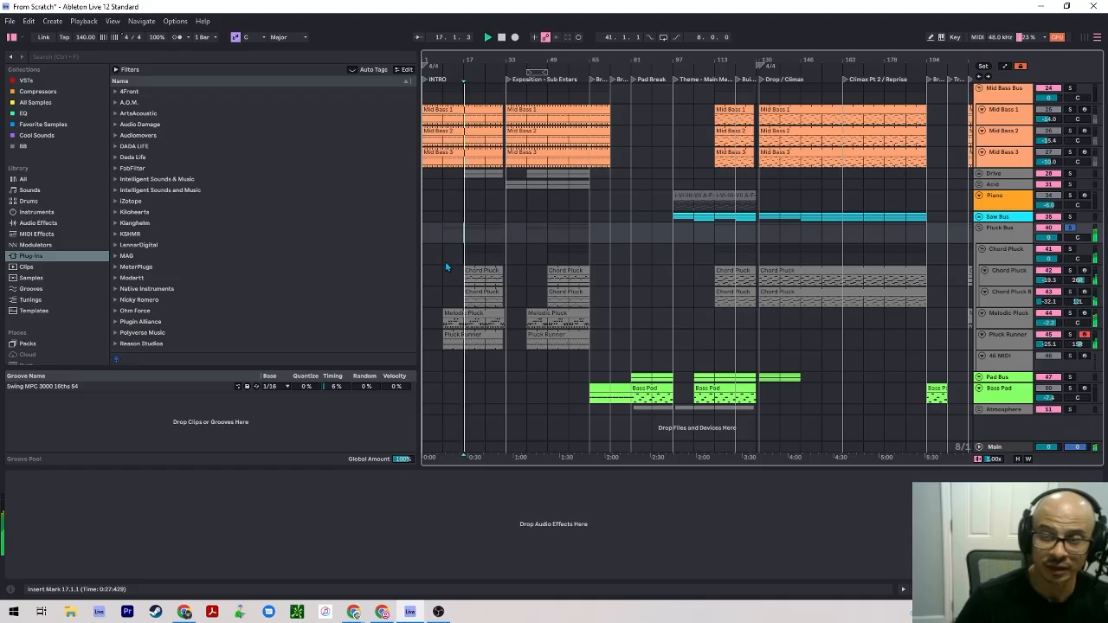
Solo only the Pluck Runner track, play it from bar 17, and set its volume to -30.0 dB and panning to 14R.
click(1072, 315)
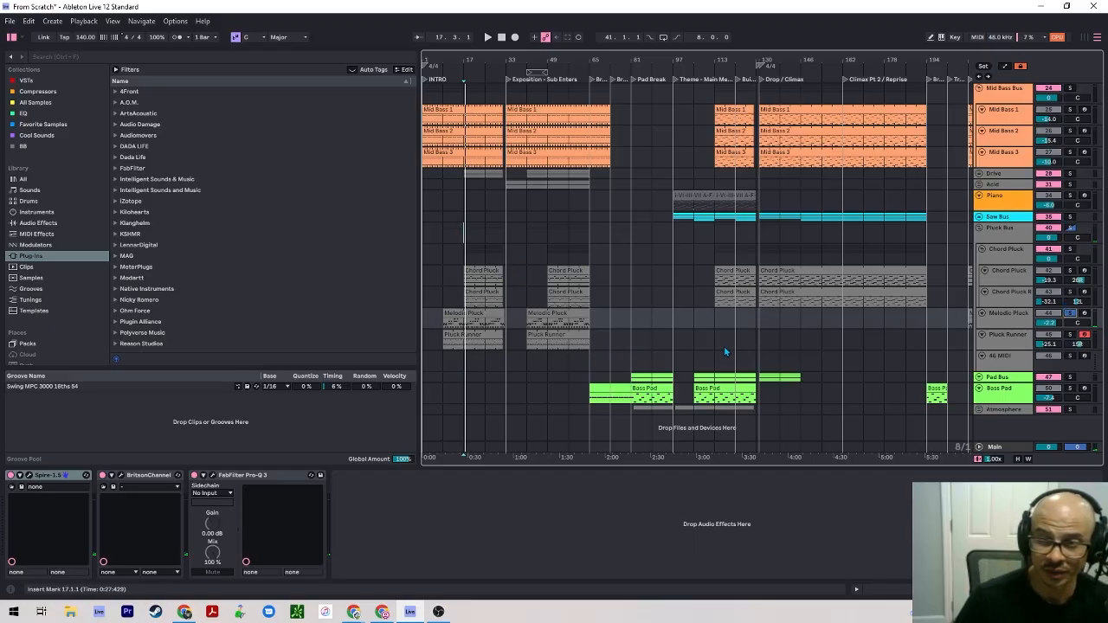
click(1029, 349)
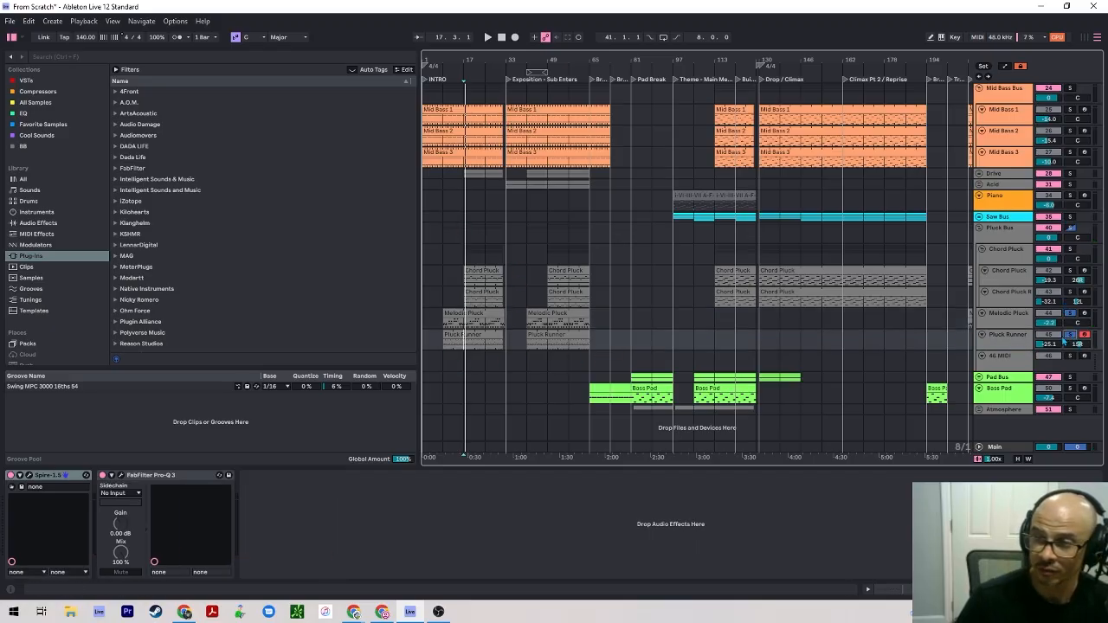
click(1070, 335)
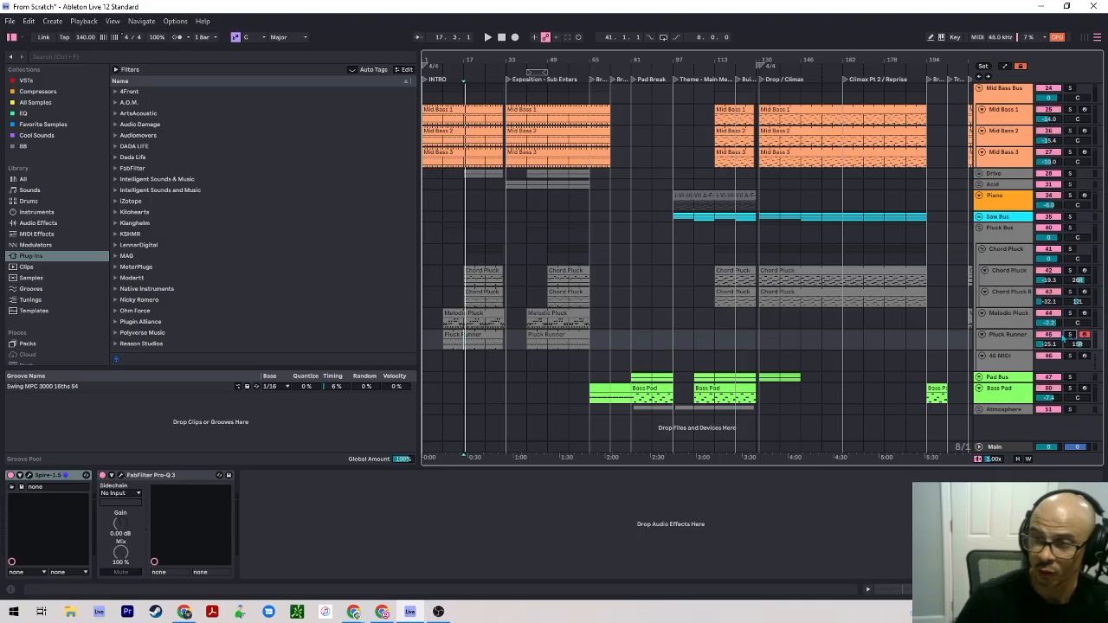
click(1070, 337)
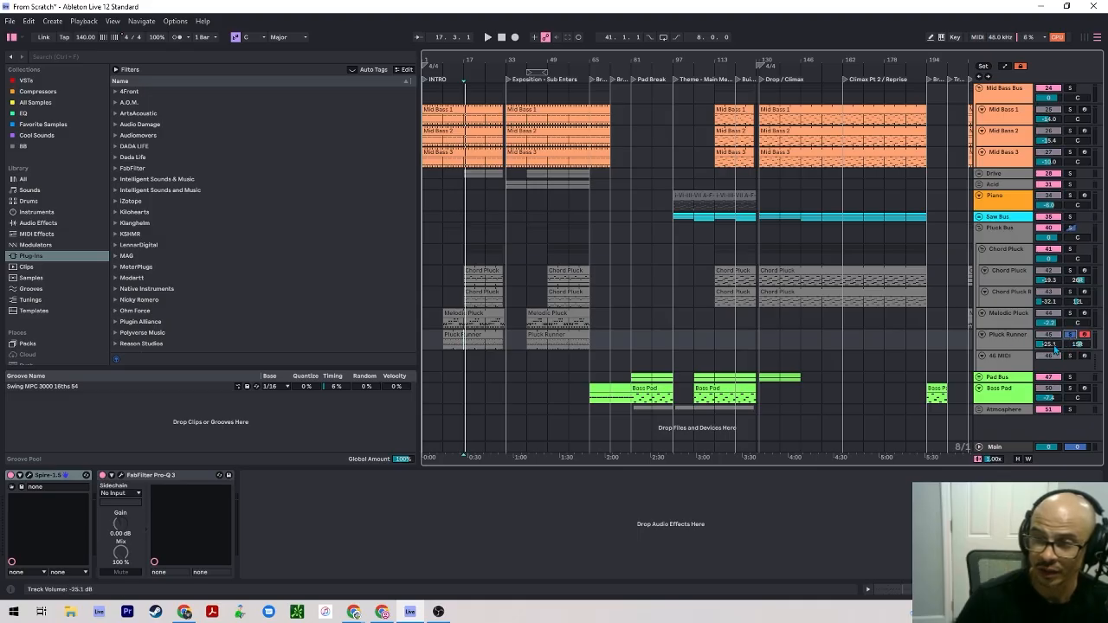
key(space)
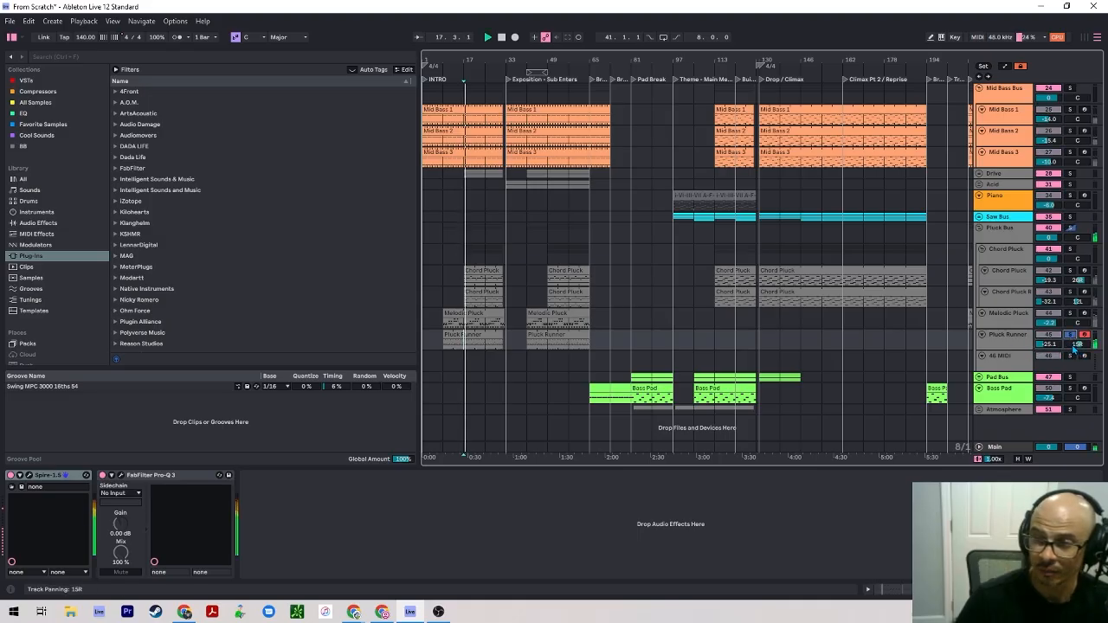
drag(1049, 345, 1049, 360)
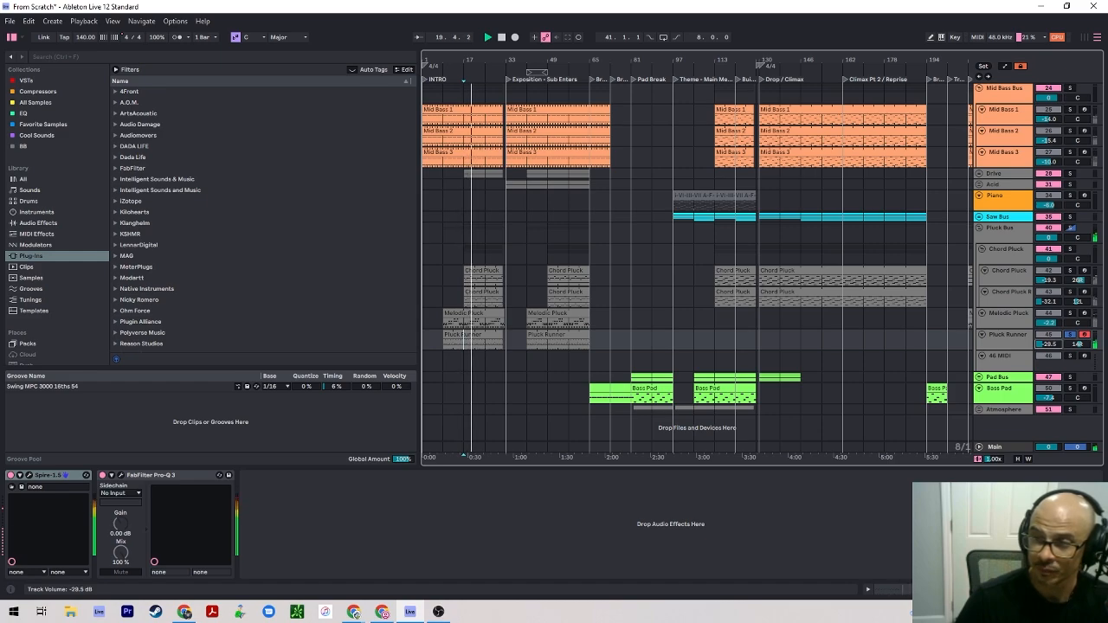
Open the SPAN analyzer on the Main track to check the Pluck Runner's frequency spectrum during playback.
scroll(1039, 364, up, 5)
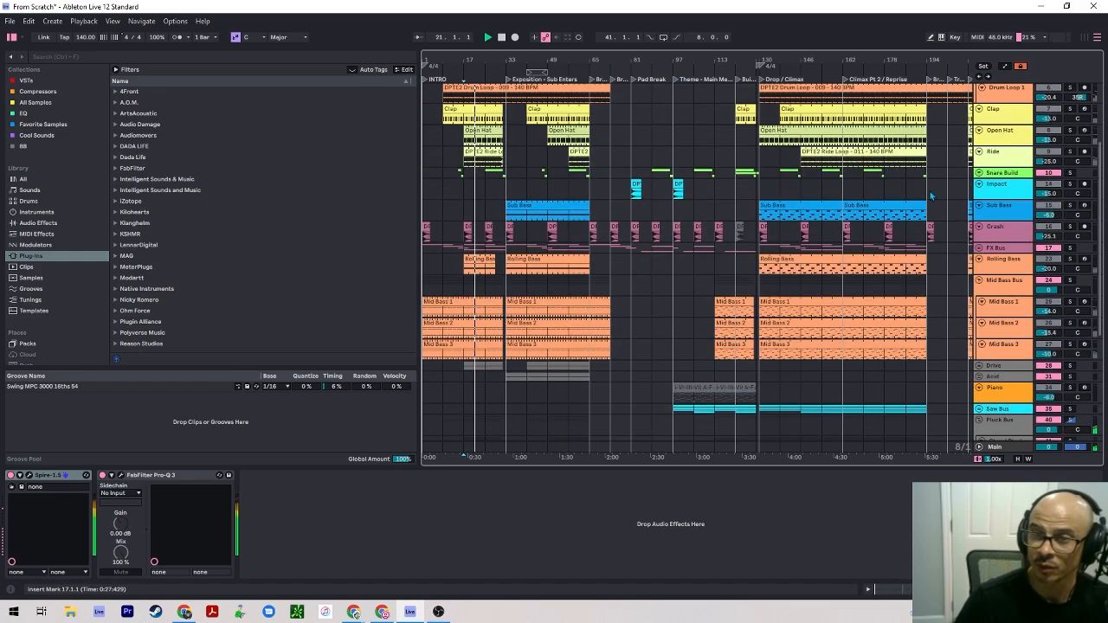
click(1019, 450)
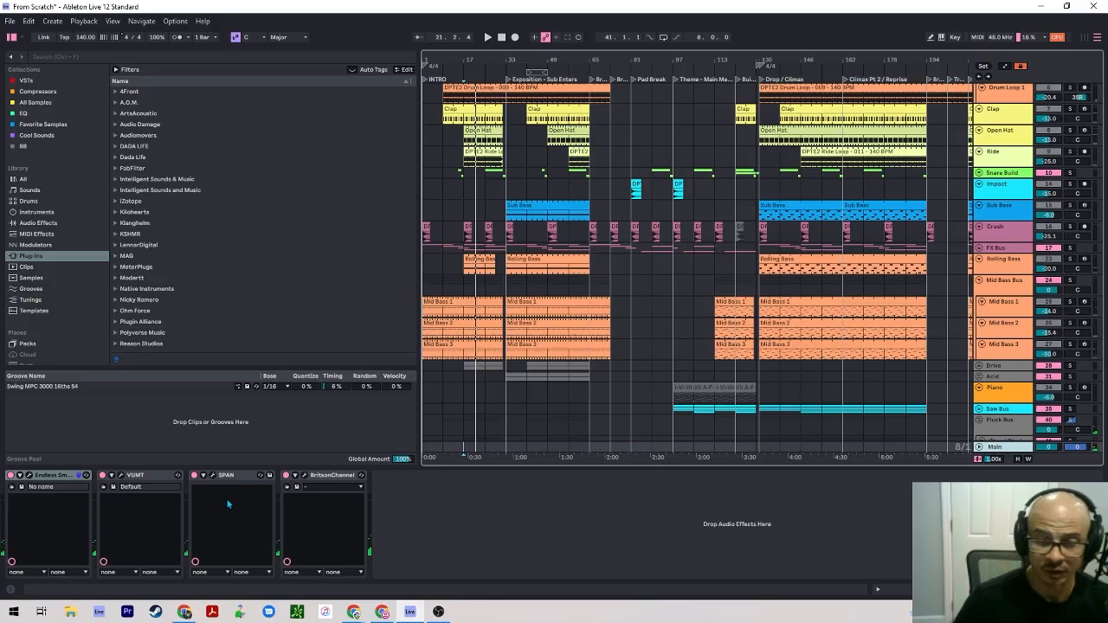
click(213, 477)
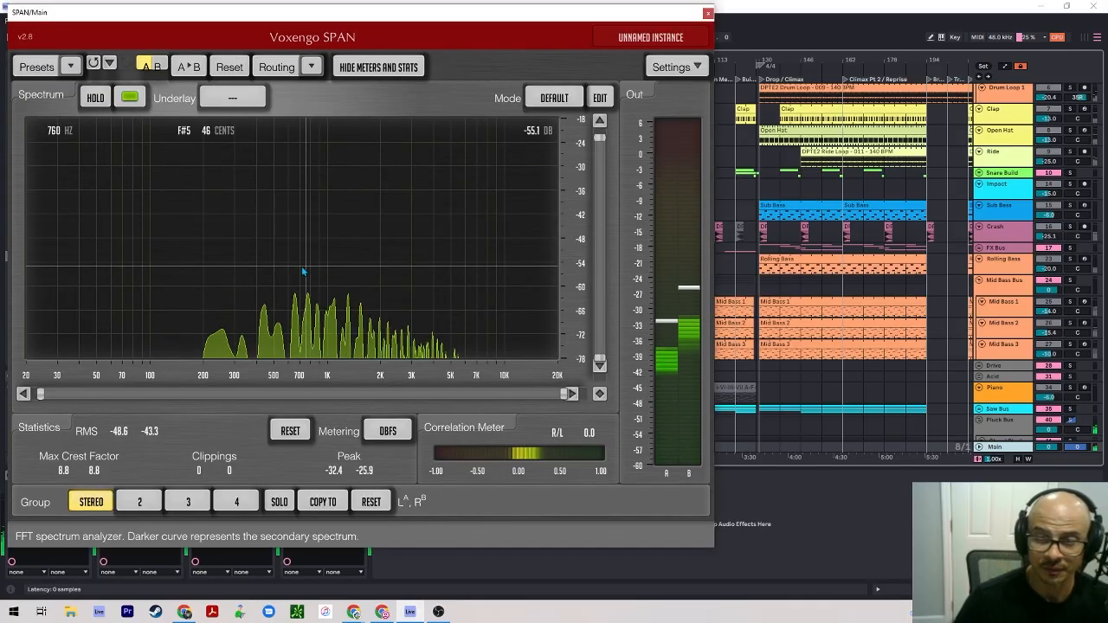
Add the Kick, Hi Hat Bus, Clap, Open Hat and Ride tracks to the solo alongside the Pluck Runner.
scroll(996, 173, up, 3)
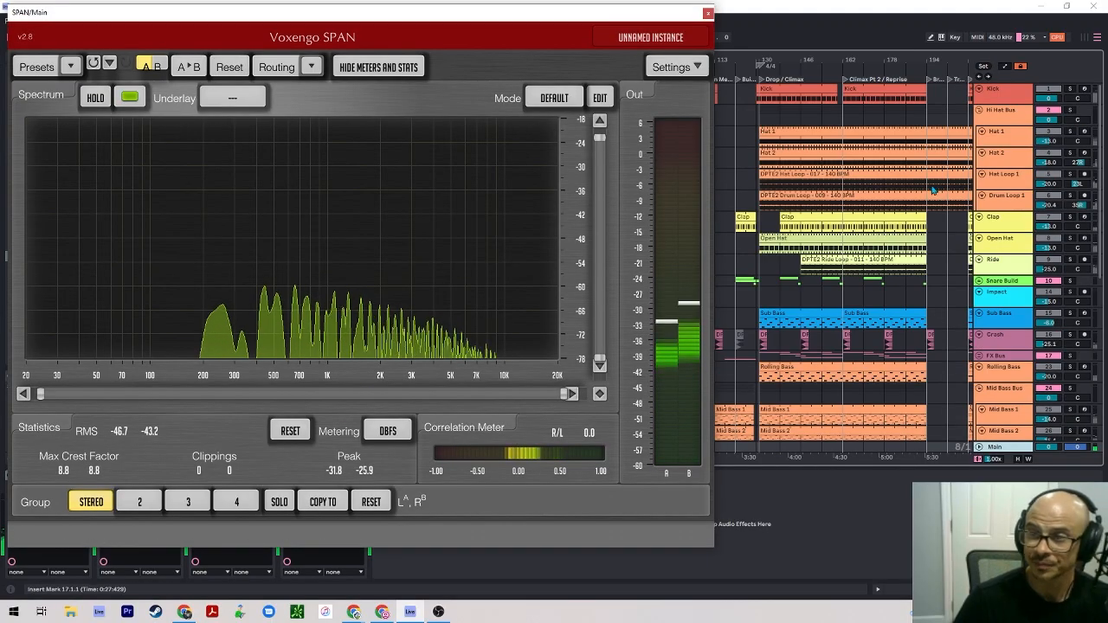
ctrl+click(1071, 89)
ctrl+click(1070, 111)
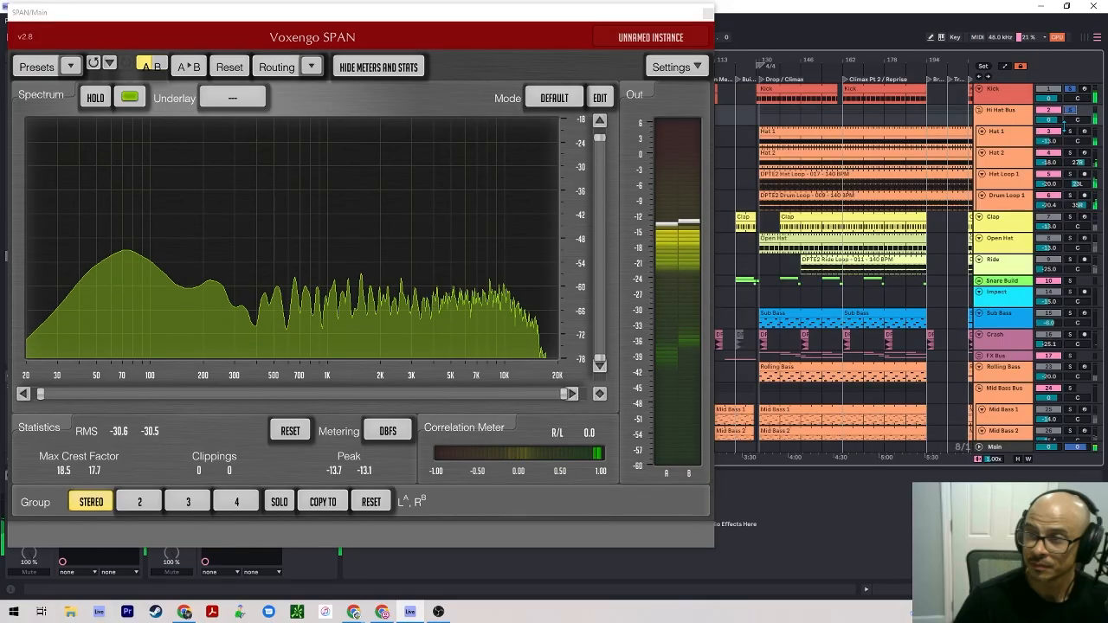
ctrl+click(1070, 217)
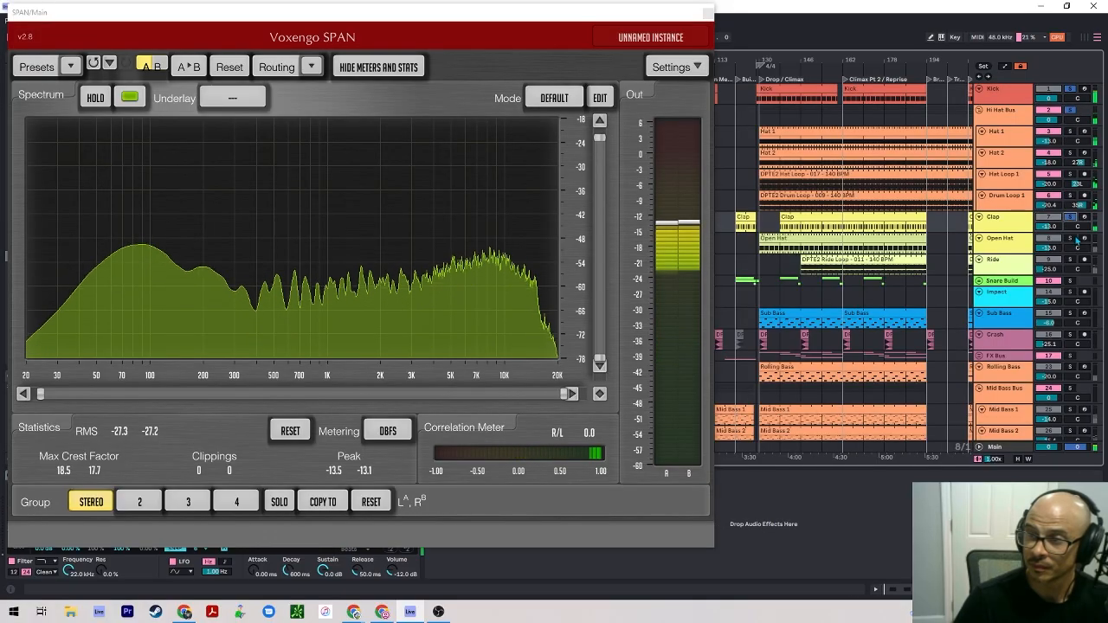
ctrl+click(1070, 238)
ctrl+click(1070, 260)
Add the Sub Bass, Rolling Bass and Mid Bass Bus to the solo and close the SPAN analyzer.
scroll(1072, 266, down, 2)
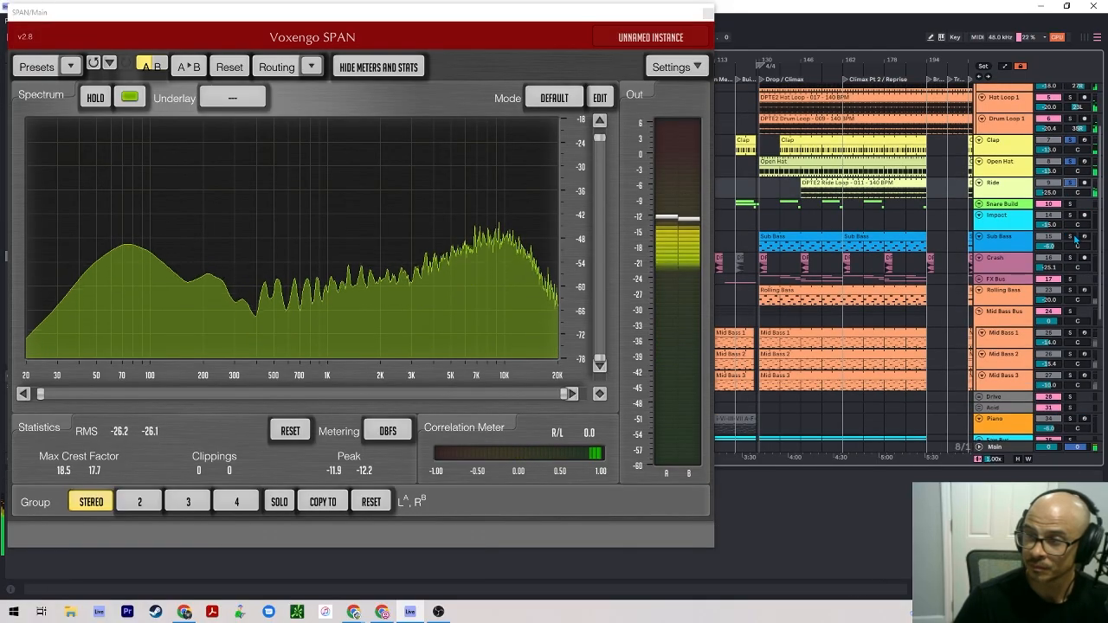
ctrl+click(1070, 236)
scroll(994, 252, down, 2)
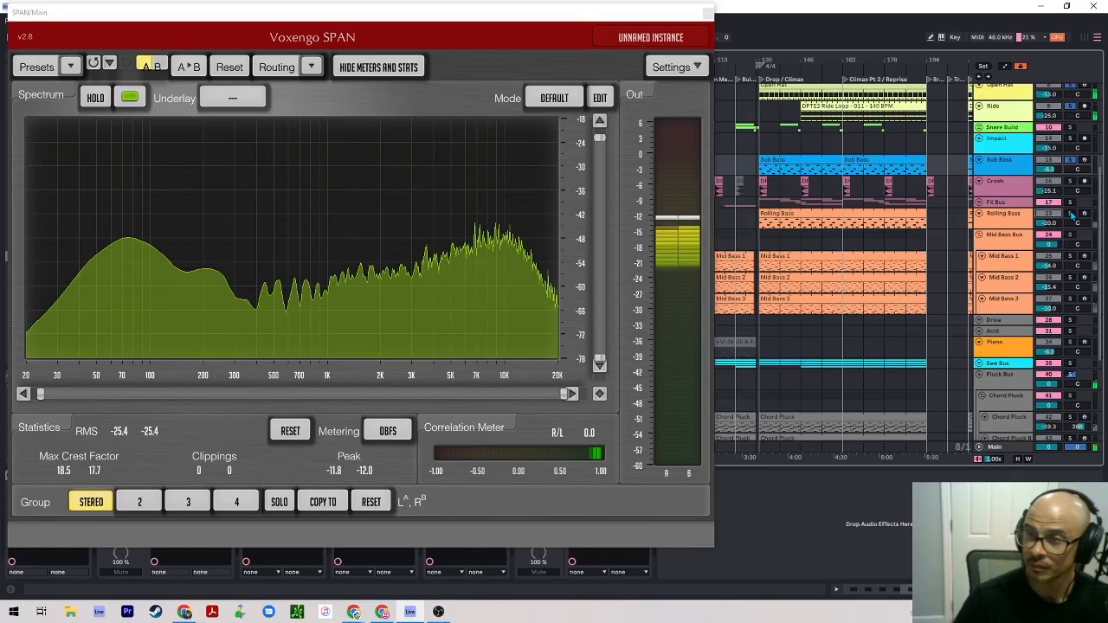
ctrl+click(1070, 214)
ctrl+click(1071, 235)
click(709, 13)
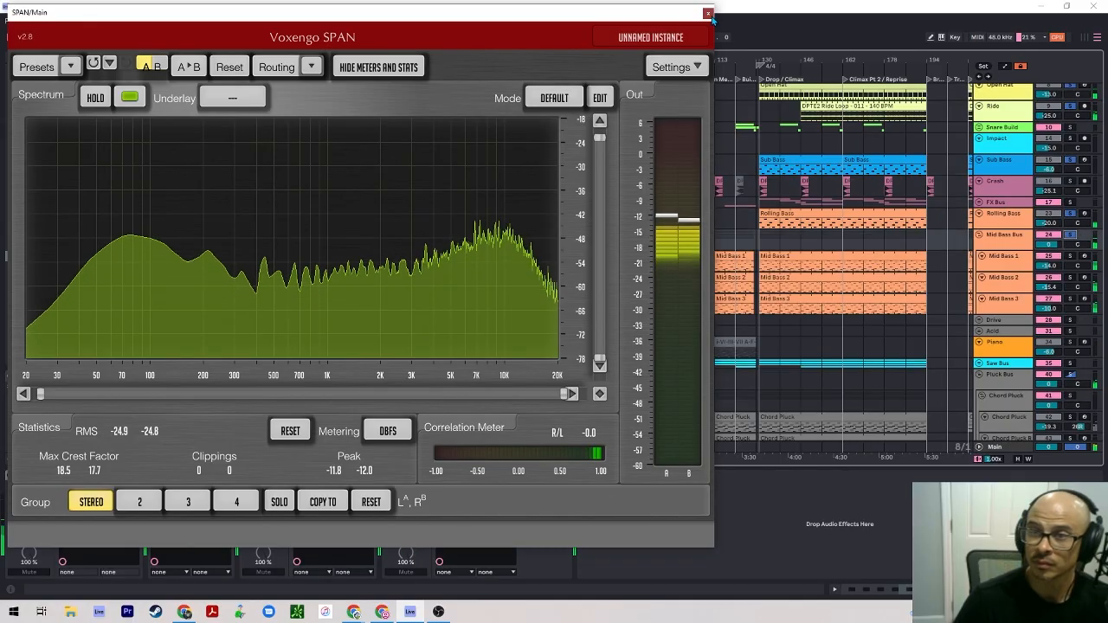
Fine-tune the Pluck Runner's volume to -30.1 dB against the drums and bass and replay from bar 17.
scroll(756, 269, down, 3)
scroll(755, 269, down, 1)
click(1013, 338)
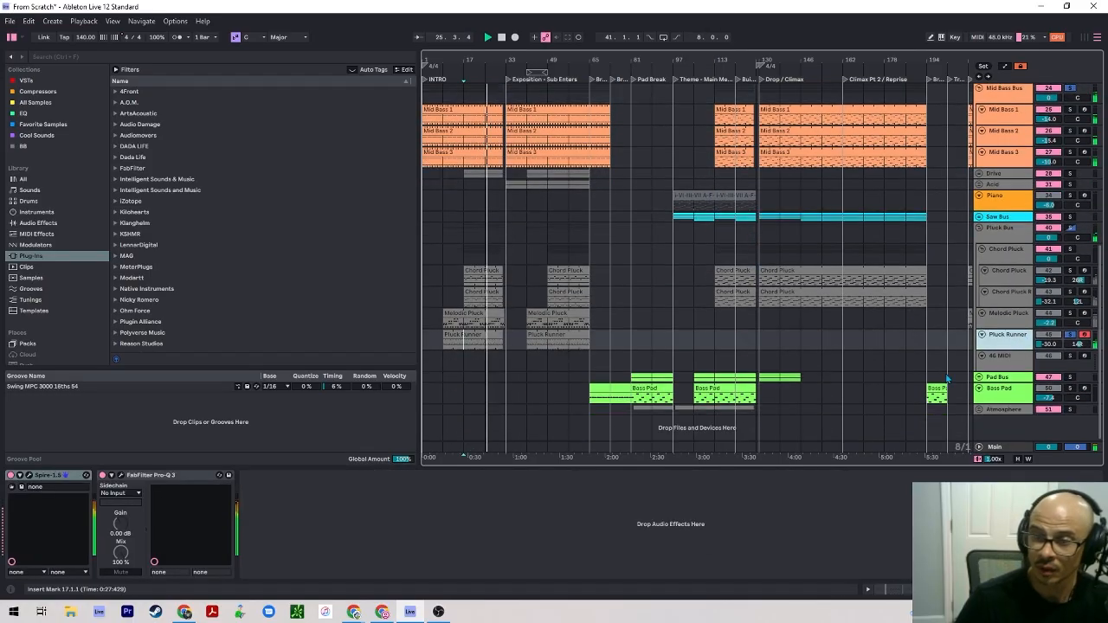
drag(1048, 344, 1049, 344)
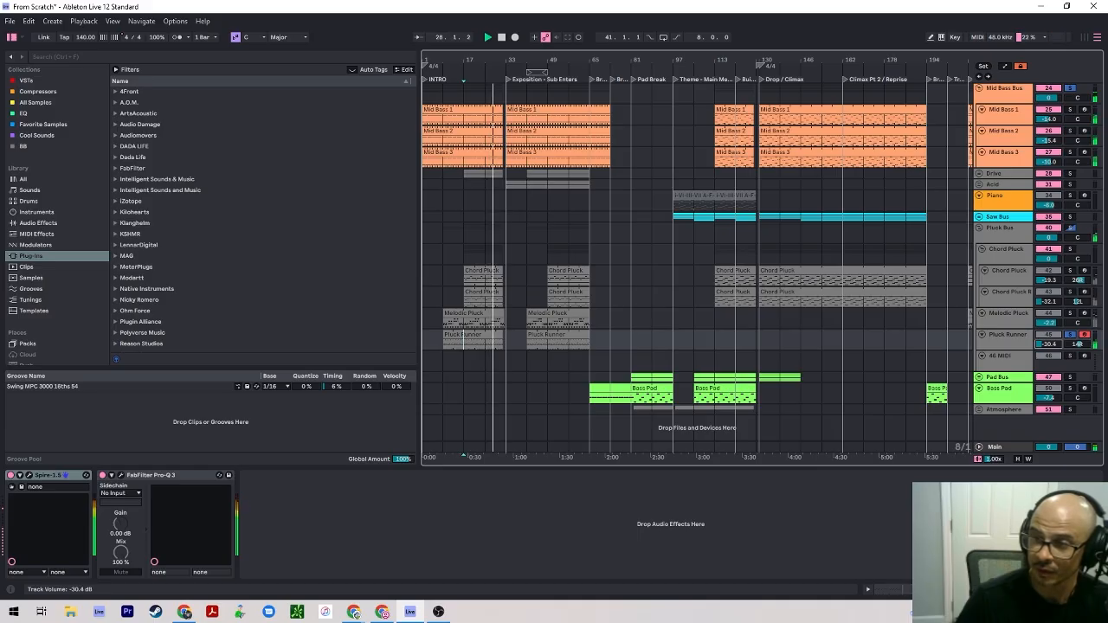
key(space)
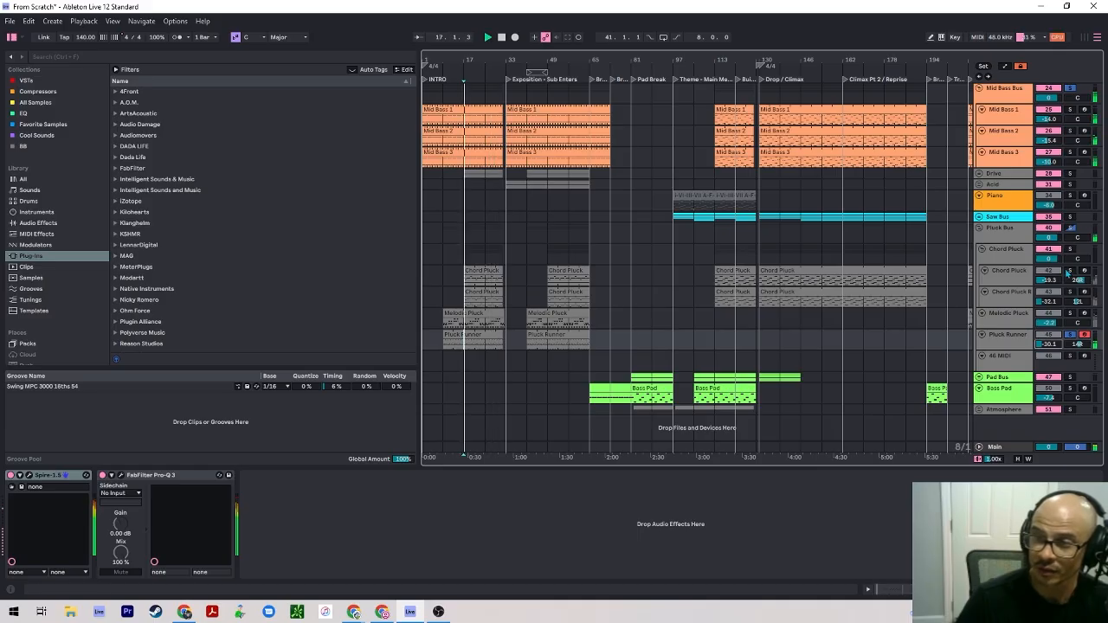
Add the Chord Pluck group to the solo and lower the Pluck Runner's volume to -31.9 dB beneath it.
click(1072, 250)
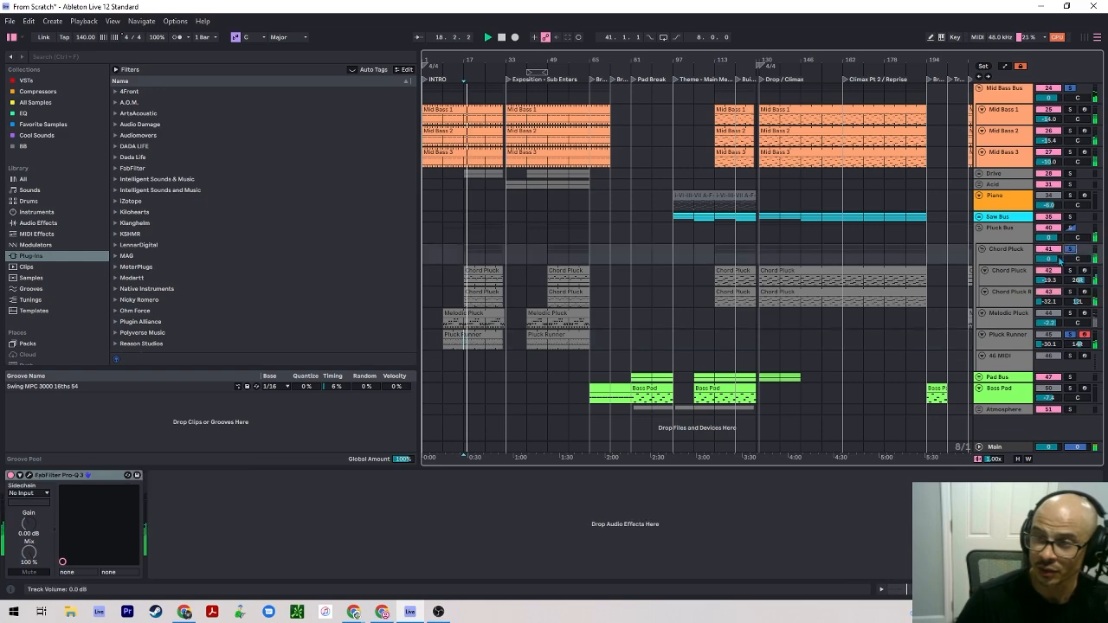
click(1030, 276)
click(1033, 294)
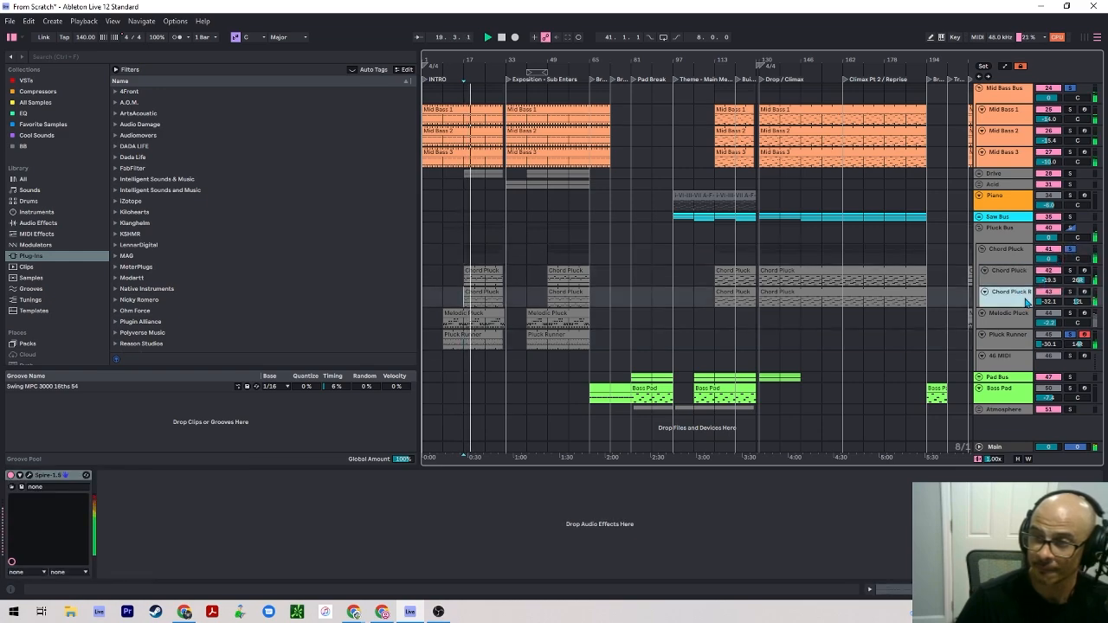
click(1019, 319)
click(1022, 336)
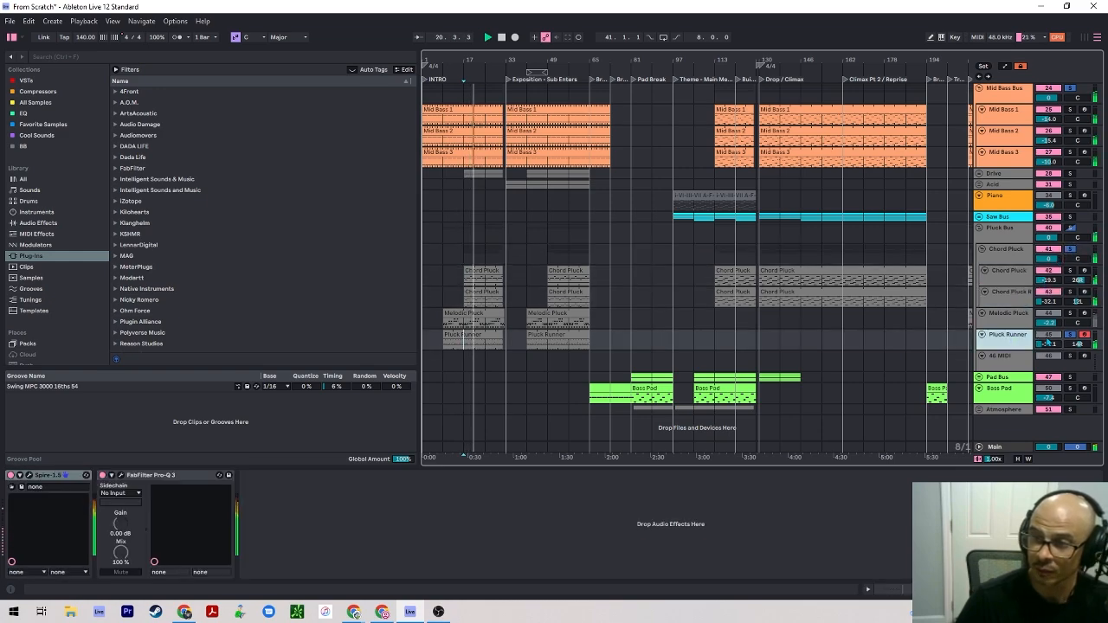
drag(1052, 347, 1052, 362)
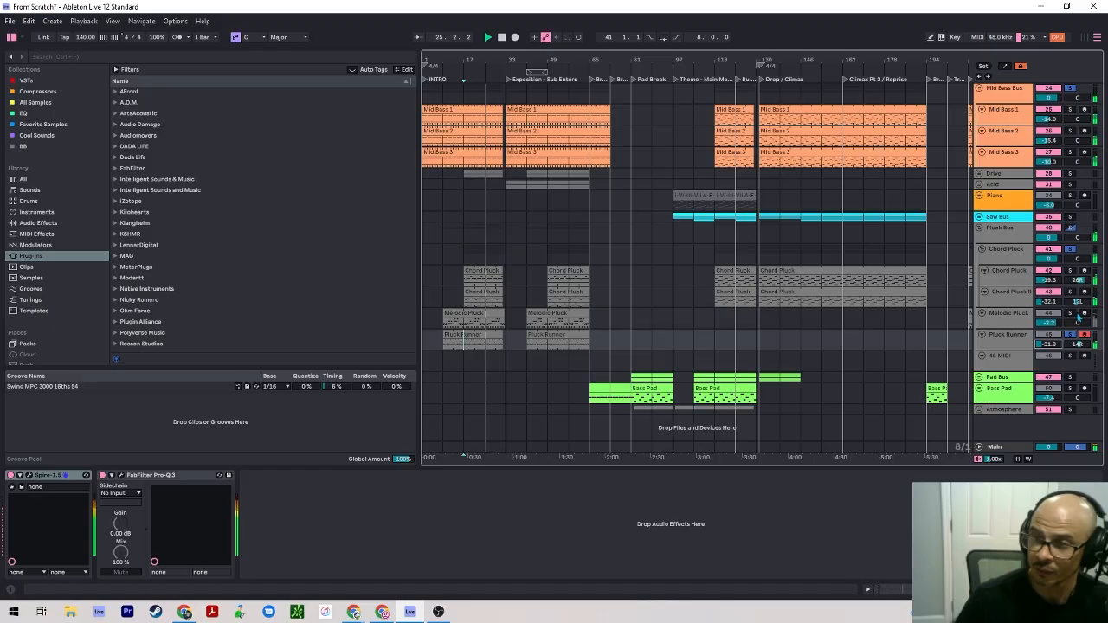
Add the Melodic Pluck to the solo, replay from bar 17, and set its volume to -3.0 dB.
click(1071, 317)
click(1031, 313)
key(space)
key(space)
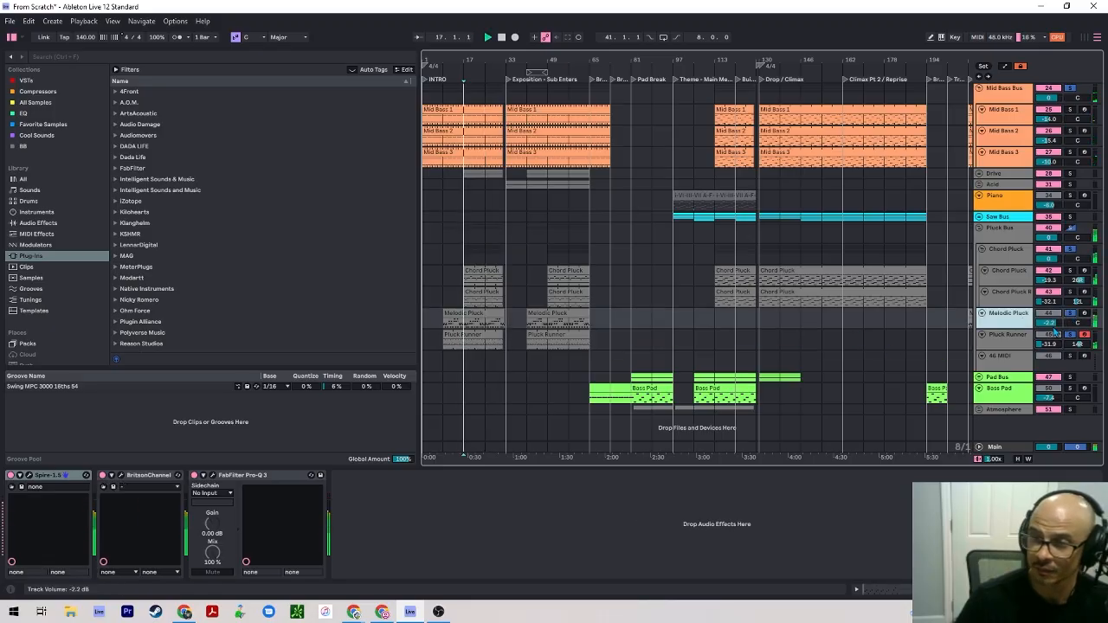
drag(1050, 324, 1049, 332)
Lower the two Chord Pluck tracks to -21.2 dB and -34.0 dB and the Melodic Pluck to -5.0 dB.
click(999, 293)
shift+click(1002, 273)
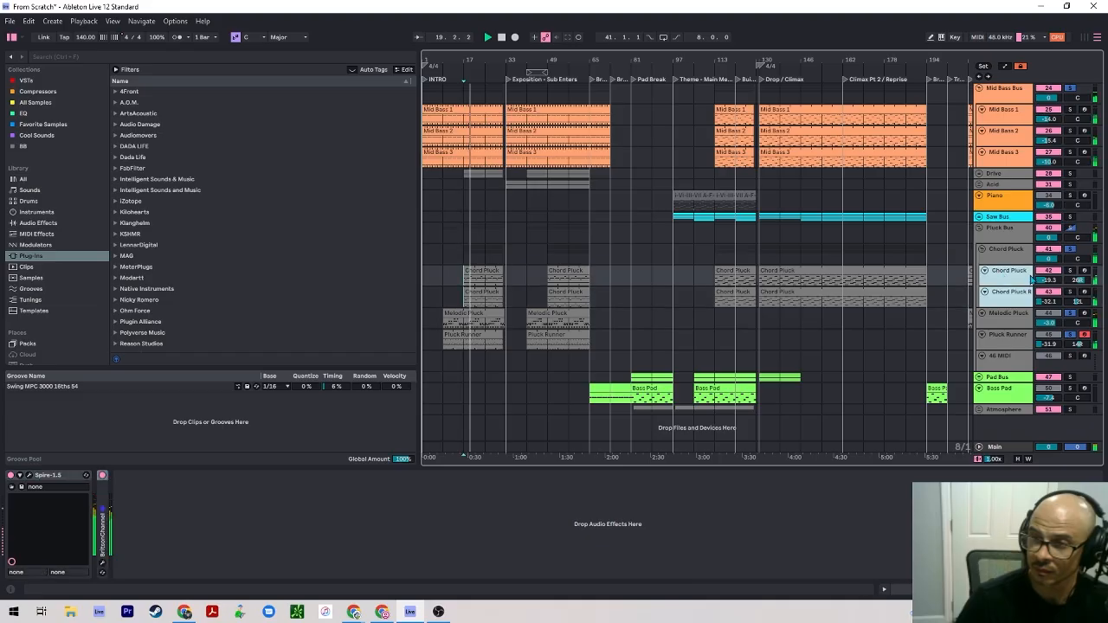
drag(1048, 279, 1048, 286)
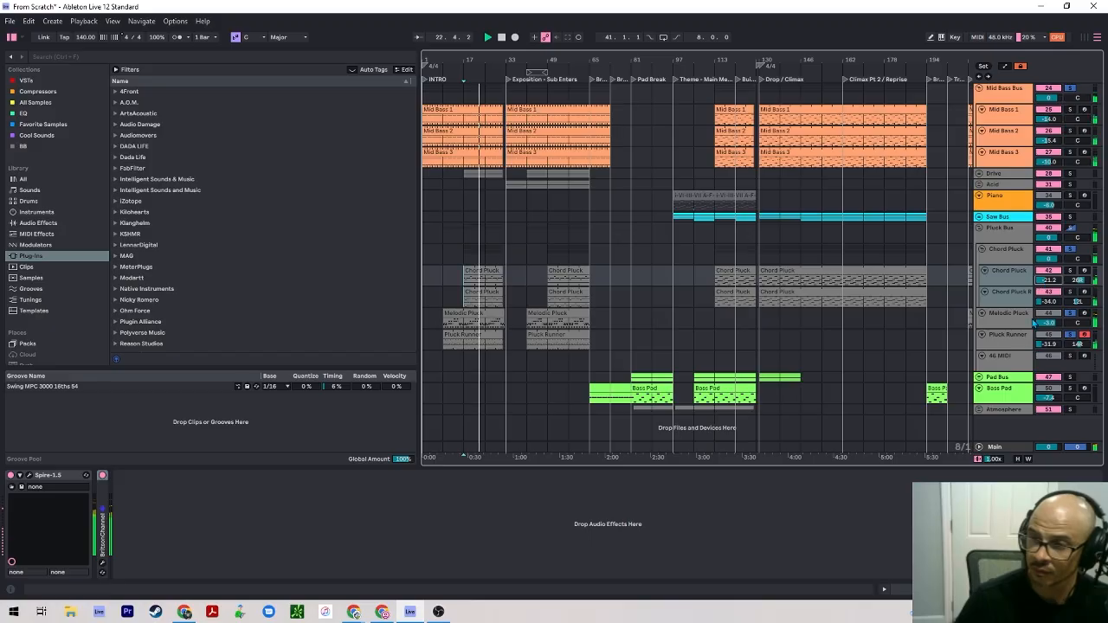
click(1039, 317)
drag(1049, 322, 1049, 329)
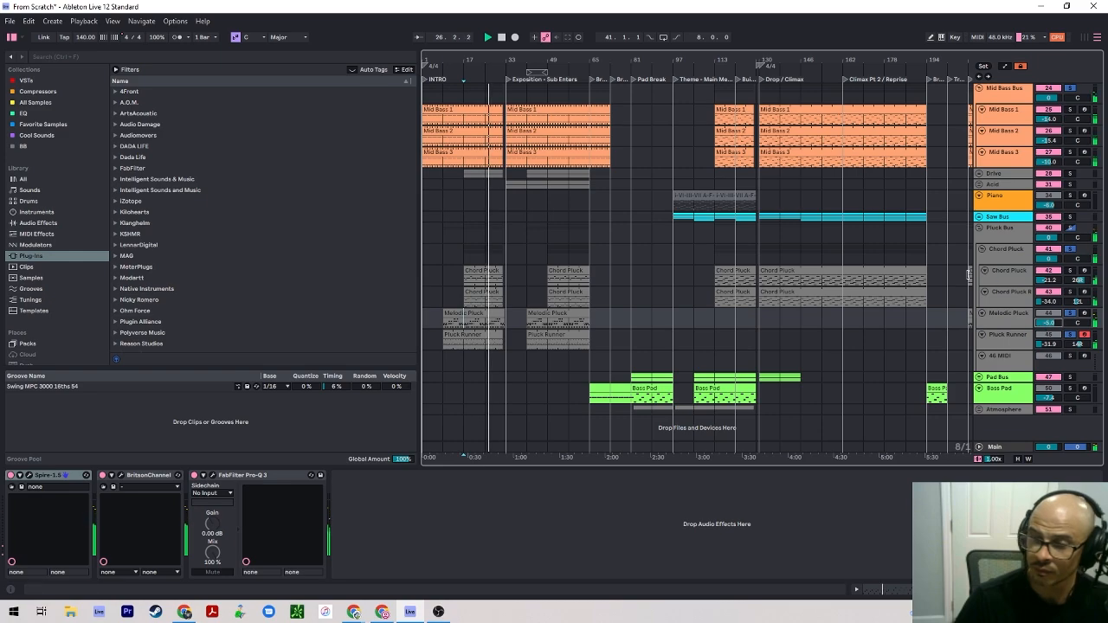
Solo and arm the empty MIDI track below the Pluck Runner and rename it Pluck Pulse.
click(1007, 362)
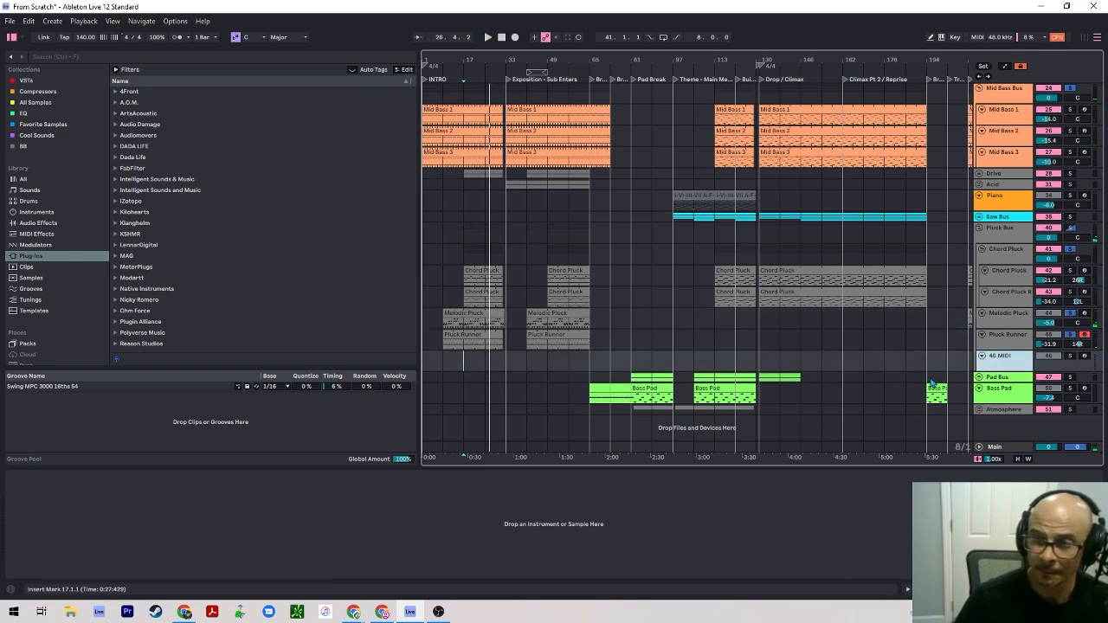
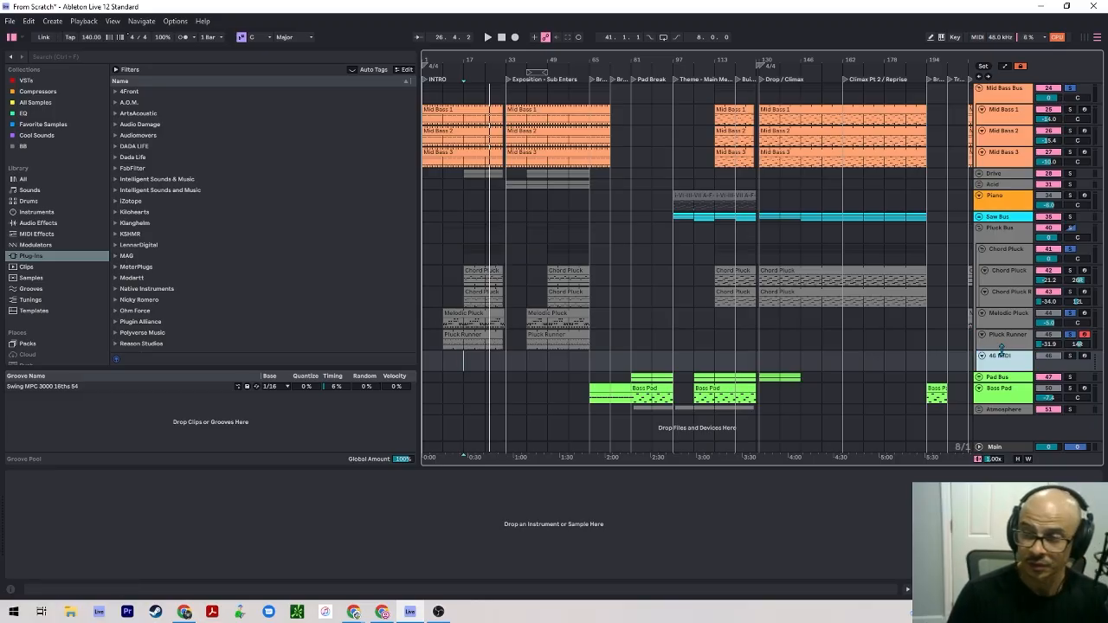
click(1070, 356)
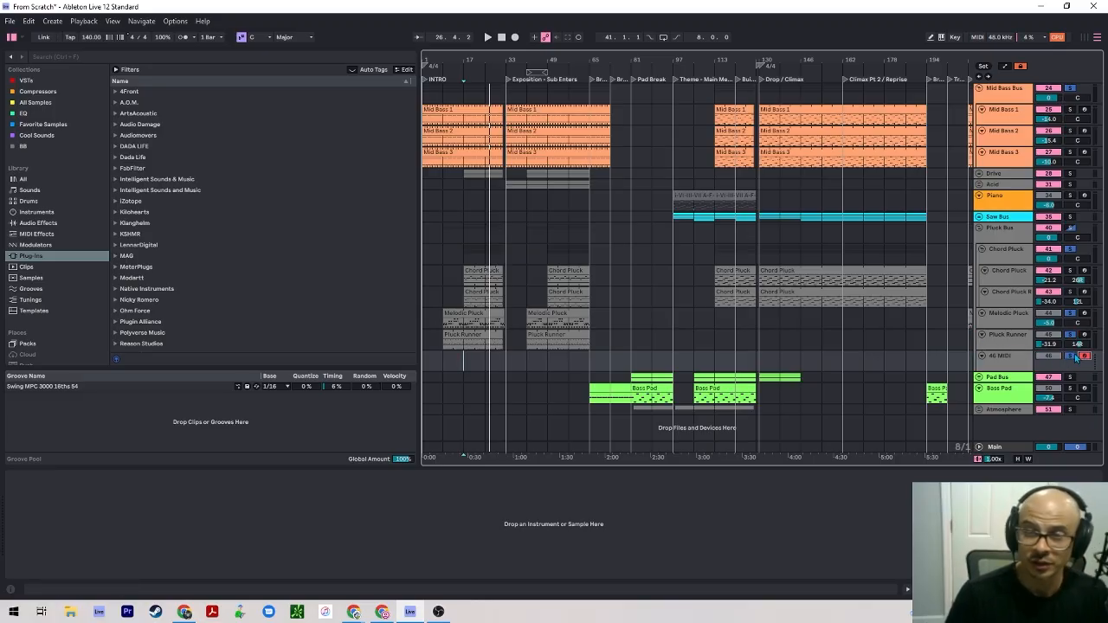
scroll(144, 249, down, 5)
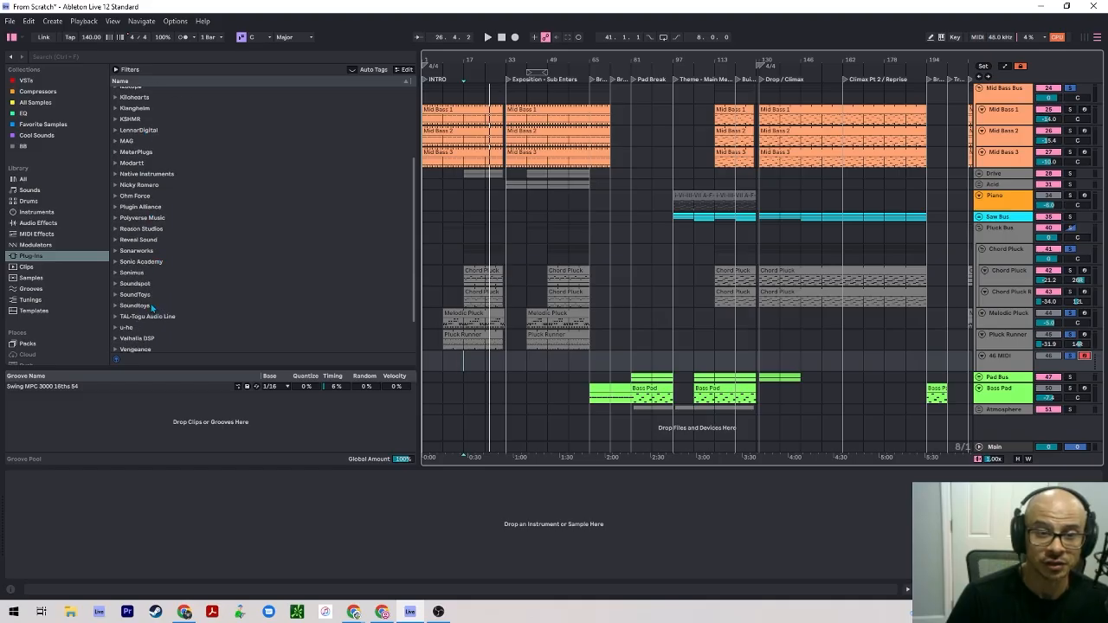
scroll(90, 329, down, 3)
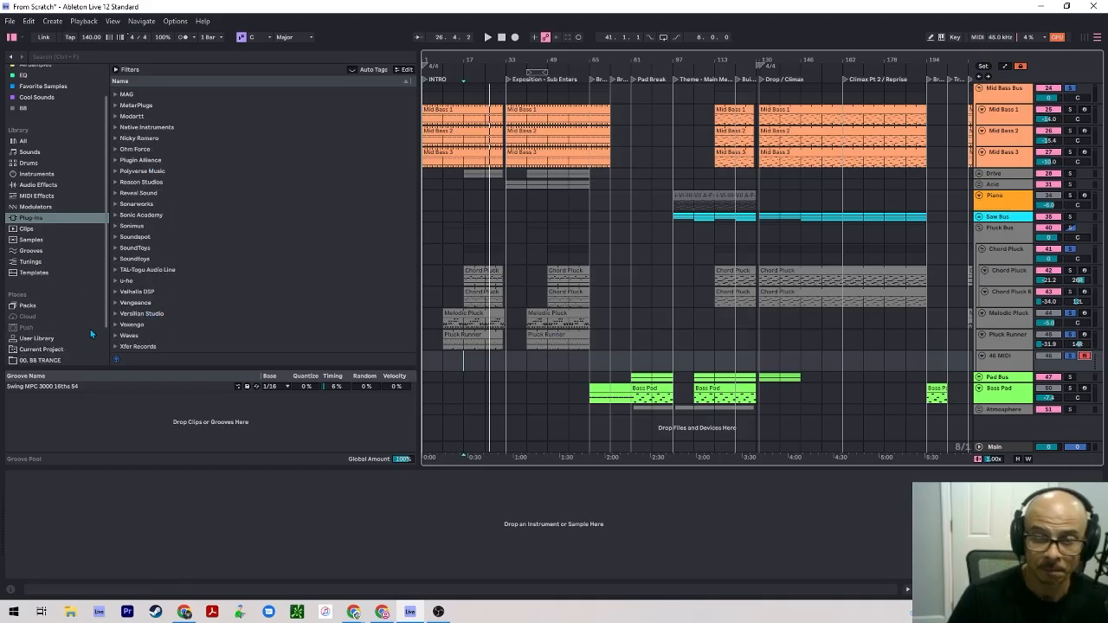
click(23, 96)
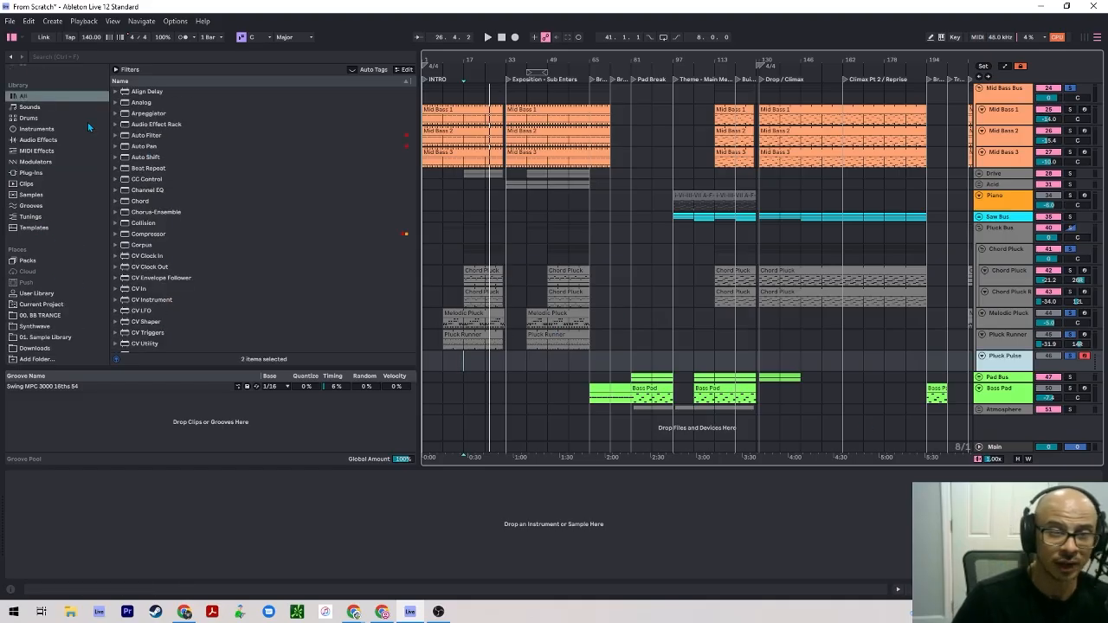
Load Spire-1.5 from Reveal Sound onto the Pluck Pulse track and lower its volume to -32.3 dB.
click(30, 172)
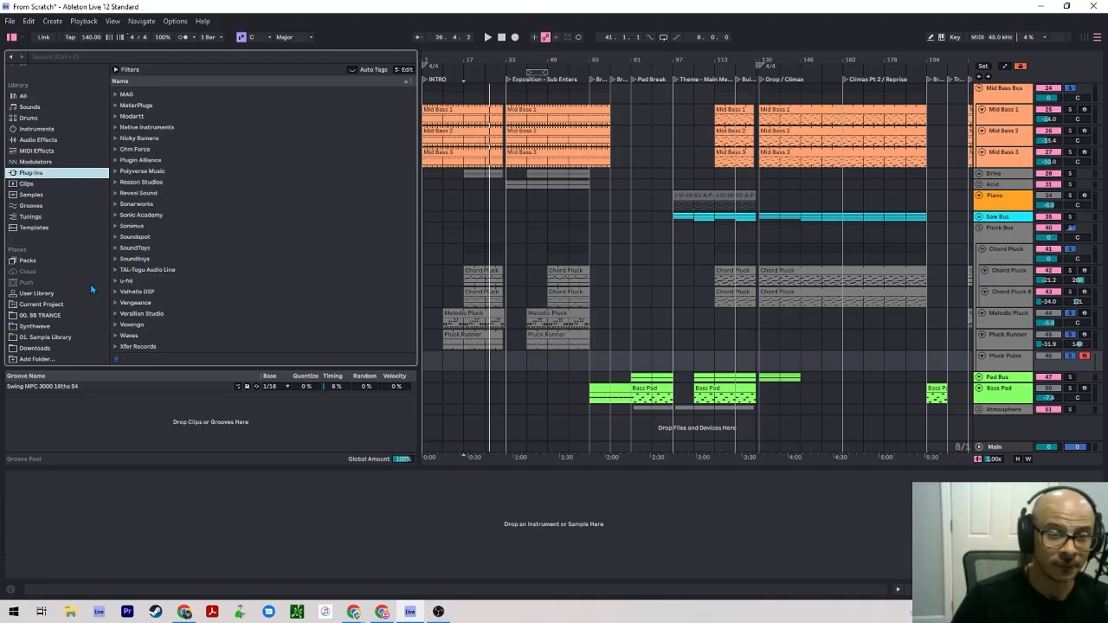
click(116, 194)
drag(138, 205, 128, 498)
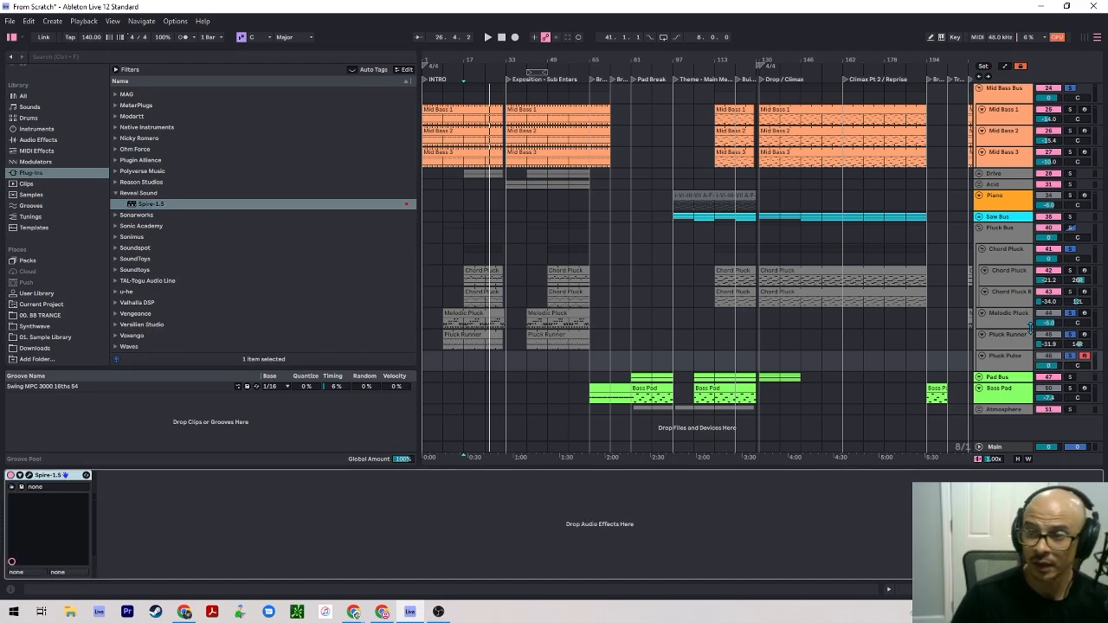
click(1021, 357)
click(1049, 367)
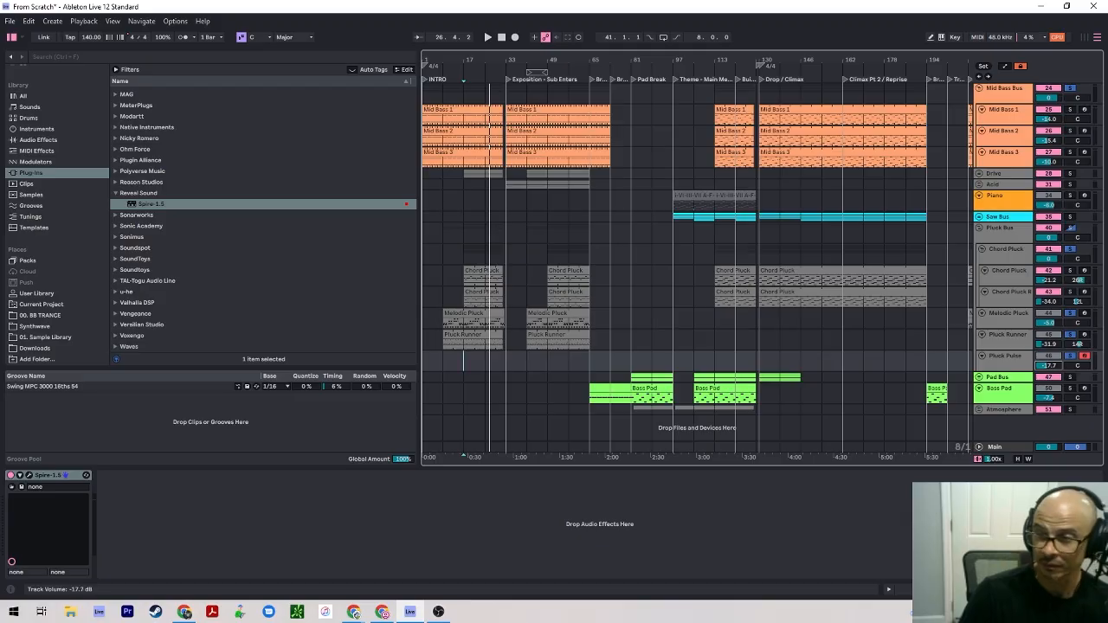
Open Spire's preset library on the Pluck Pulse and choose the Aiyn Zahev Collider EDM for Spire bank.
click(28, 475)
click(322, 286)
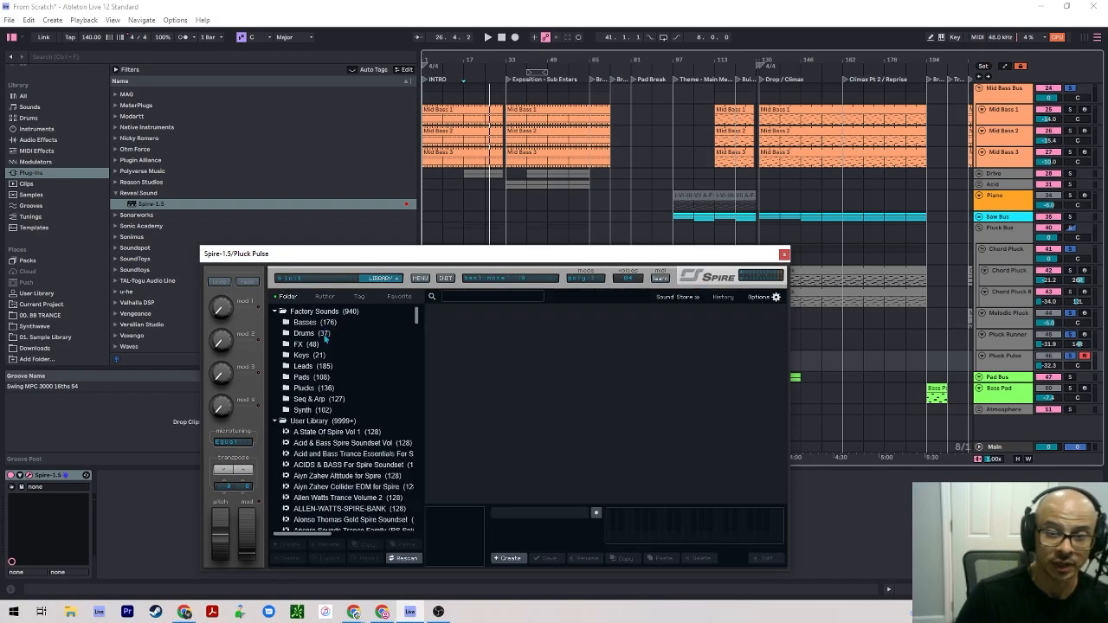
click(350, 487)
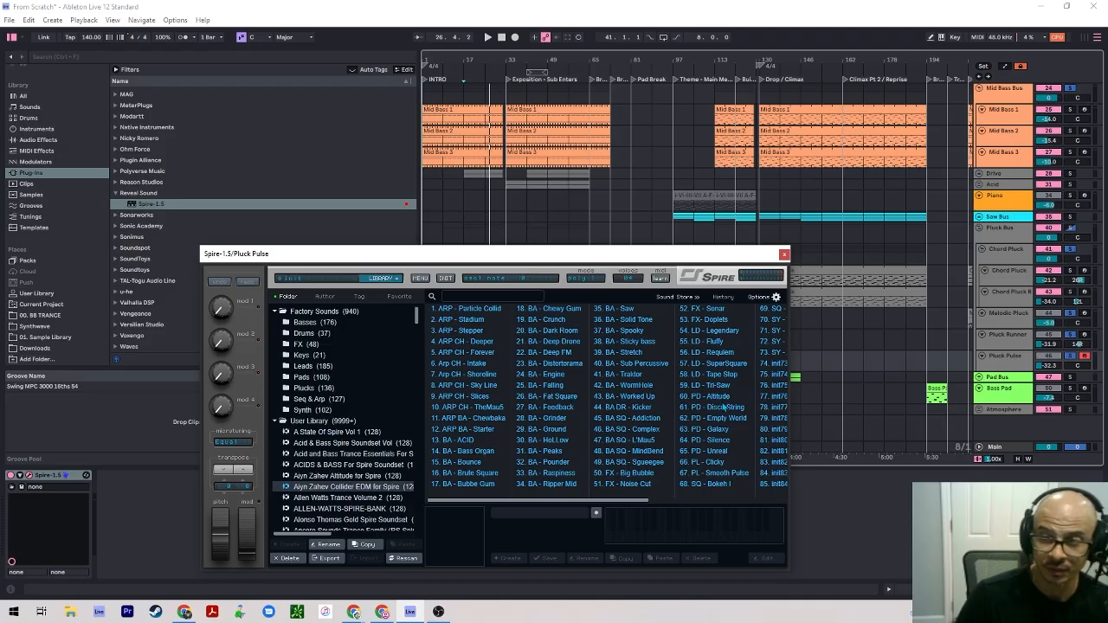
Audition lead, FX and pad presets such as SuperSquare, Sonar and Empty World, choose LD - Tri-Saw, and close Spire.
click(720, 387)
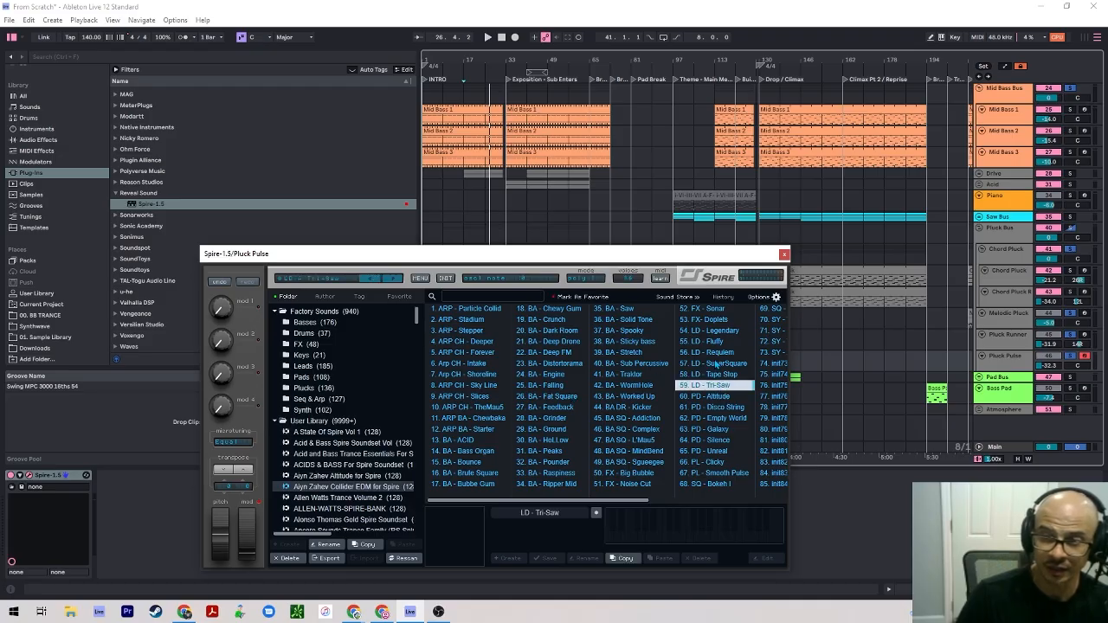
click(717, 365)
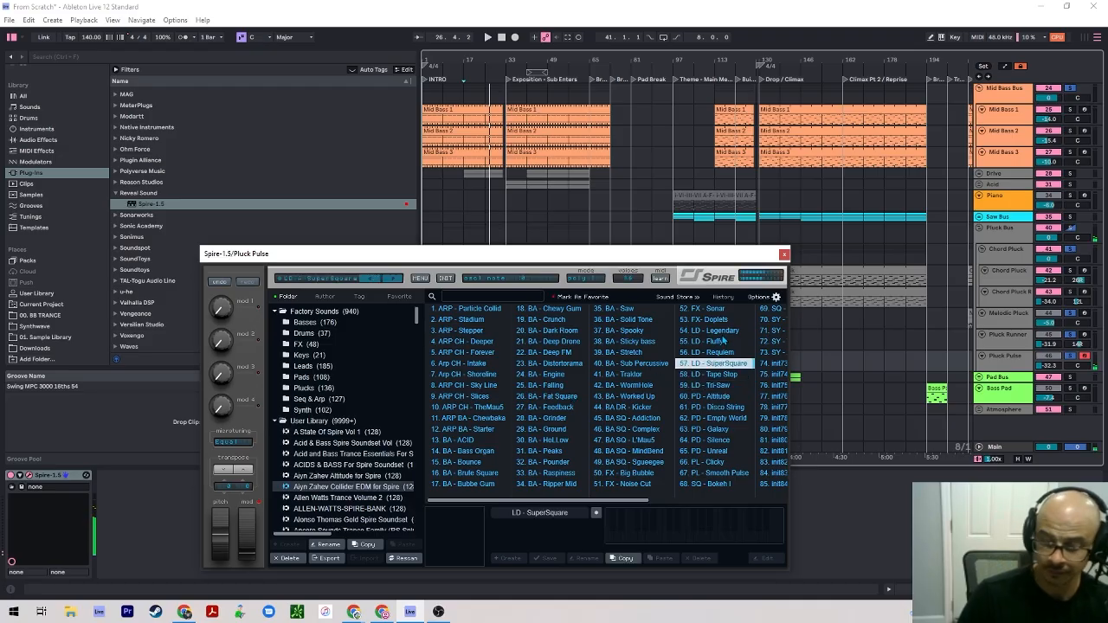
click(721, 310)
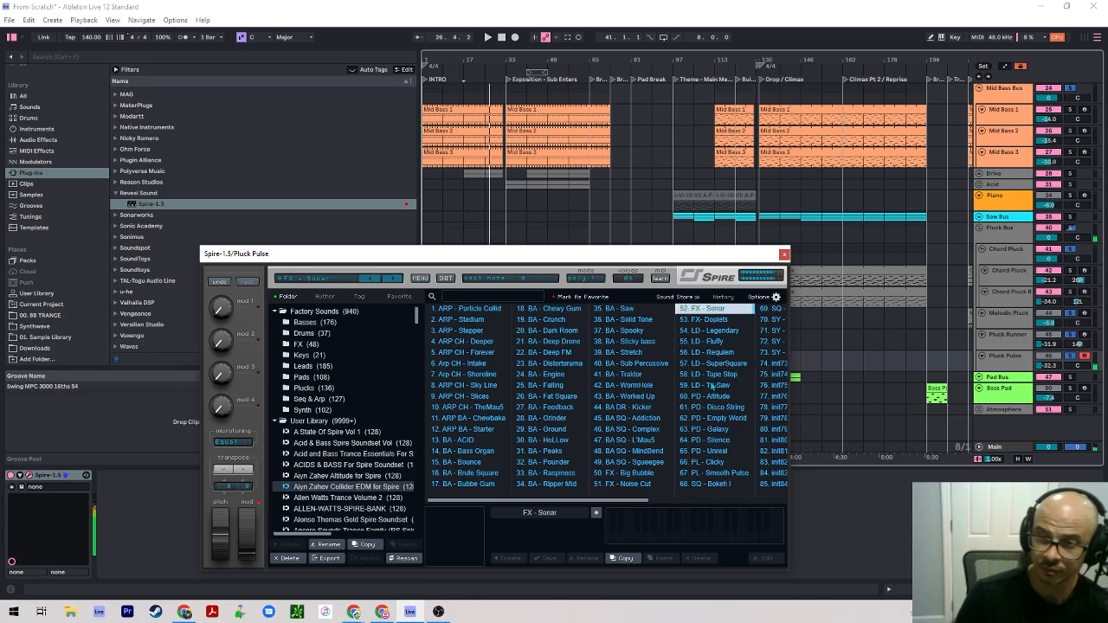
click(711, 409)
click(717, 419)
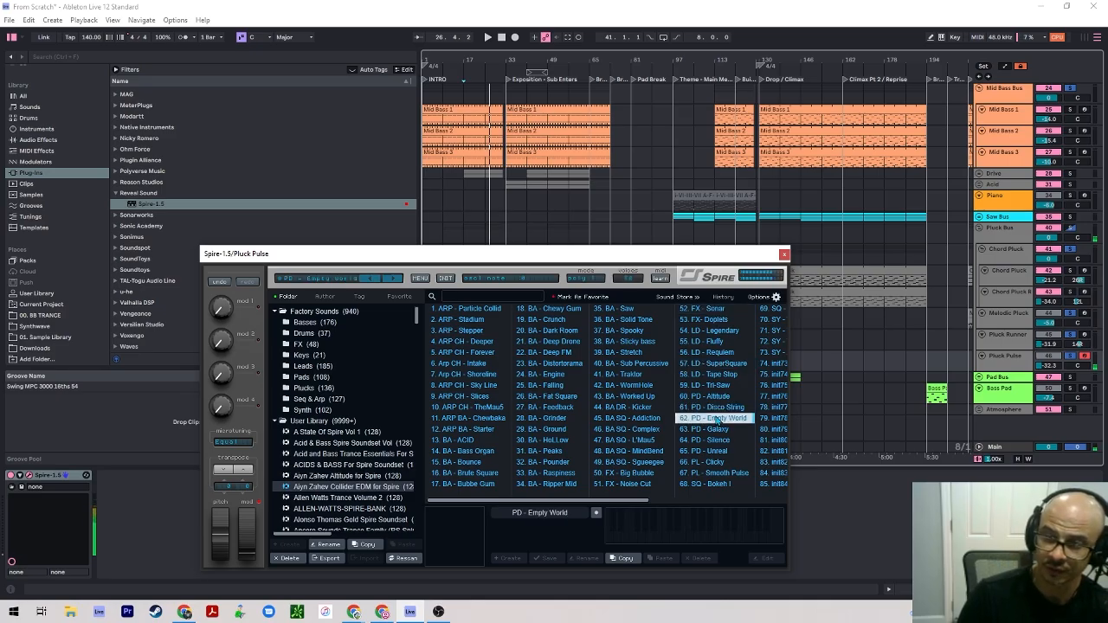
click(708, 374)
click(713, 387)
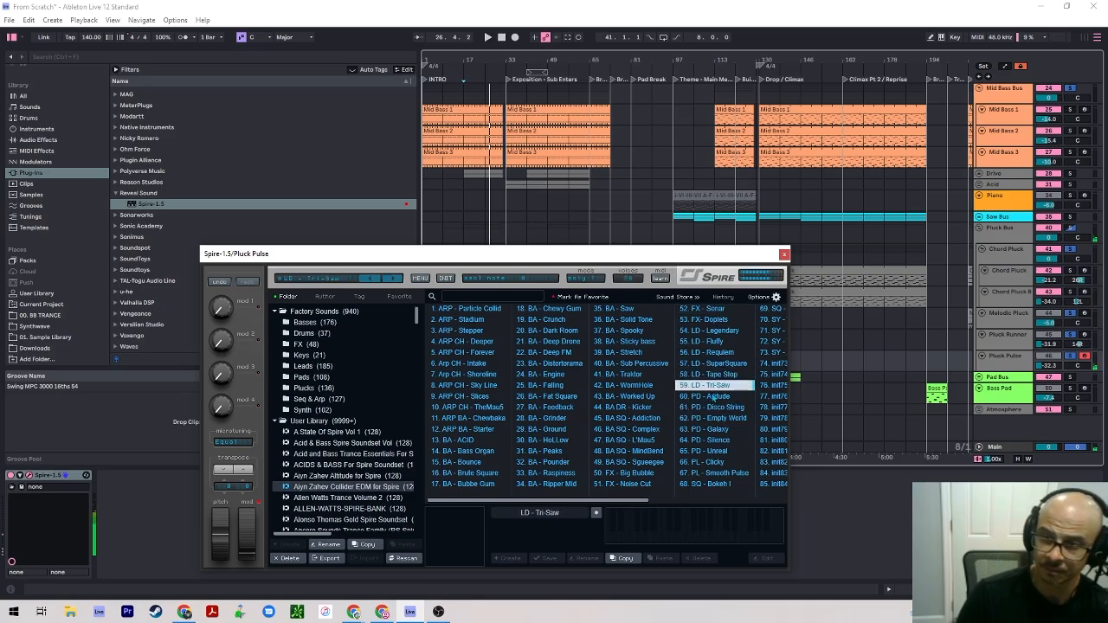
click(732, 363)
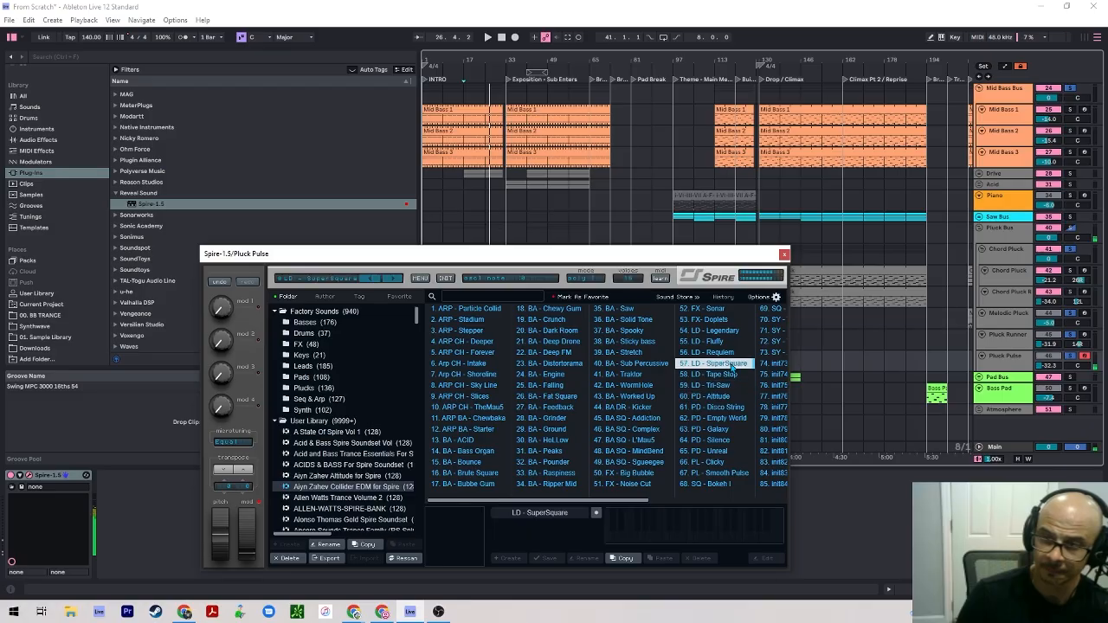
click(715, 399)
click(718, 387)
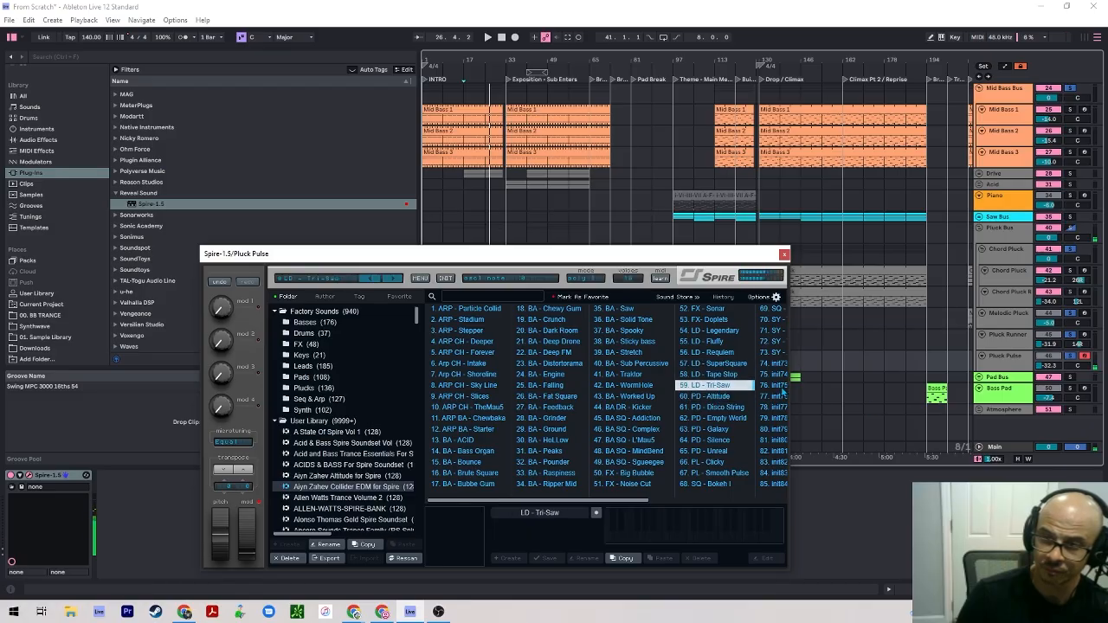
click(784, 254)
Raise the Pluck Pulse's volume to -15.4 dB against the mix and record a pulsing A3 part from bar 9.
click(476, 354)
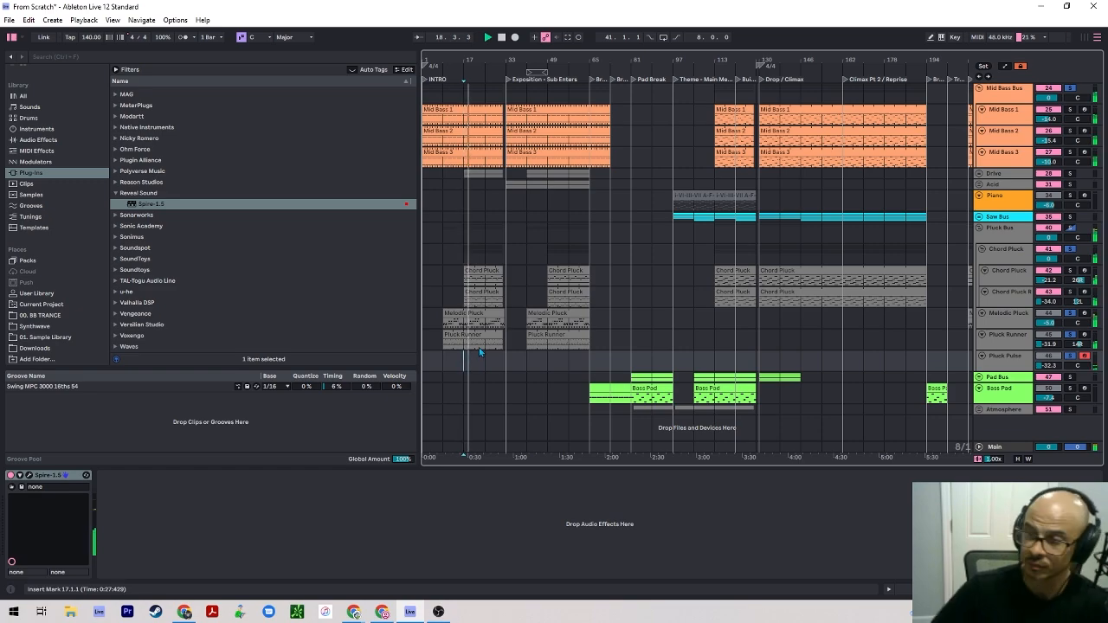
drag(1048, 365, 1049, 336)
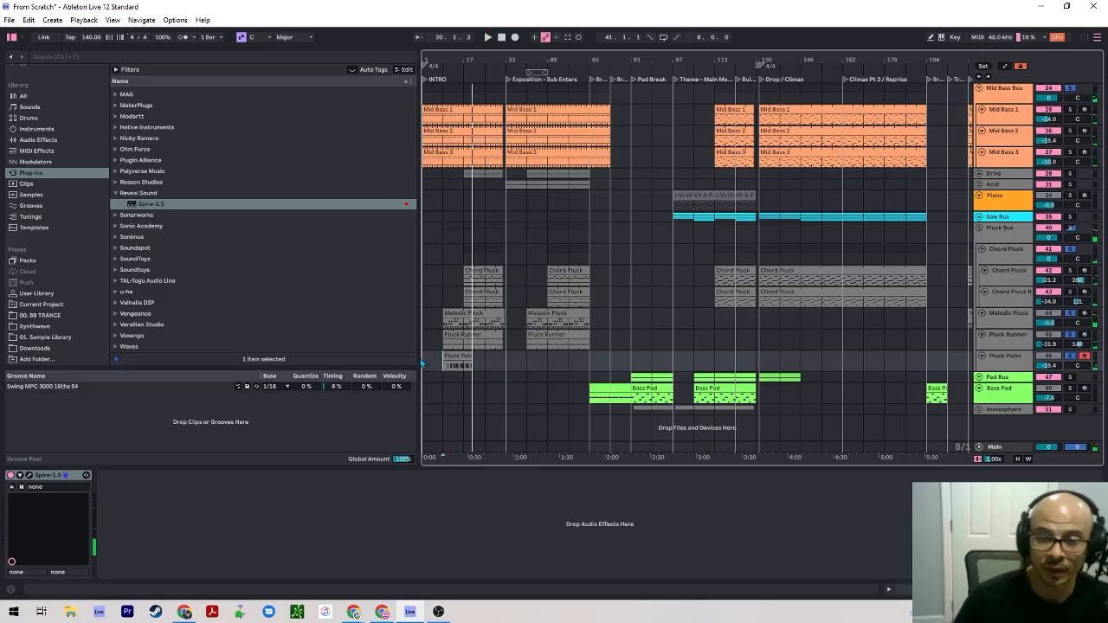
Split the recorded Pluck Pulse clip at bar 17 and delete the portion before it.
click(451, 369)
scroll(450, 369, up, 8)
click(756, 370)
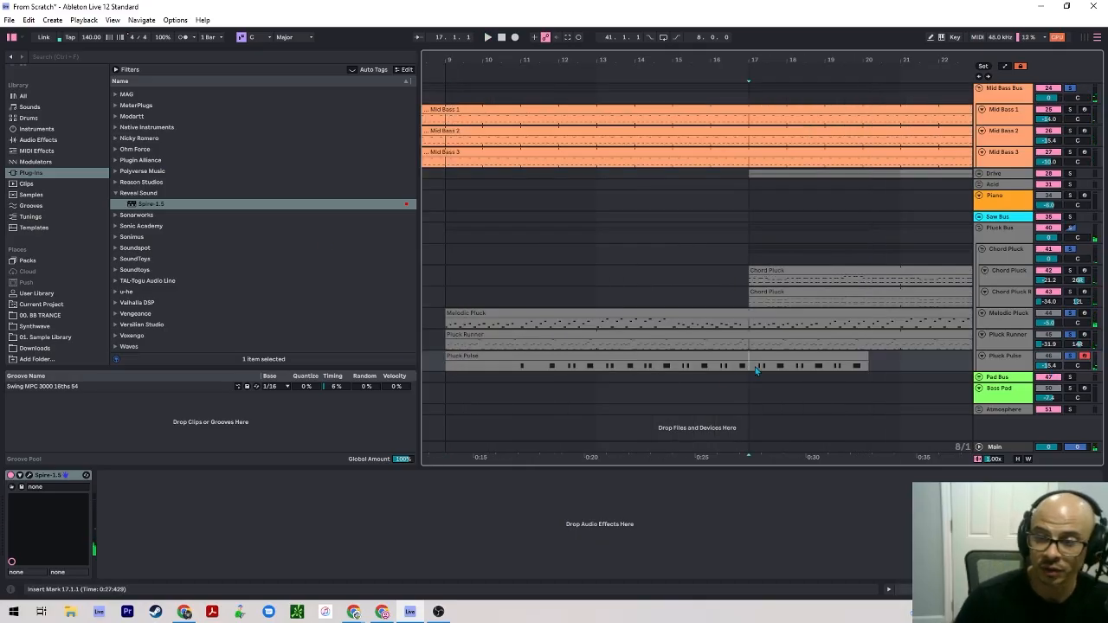
key(space)
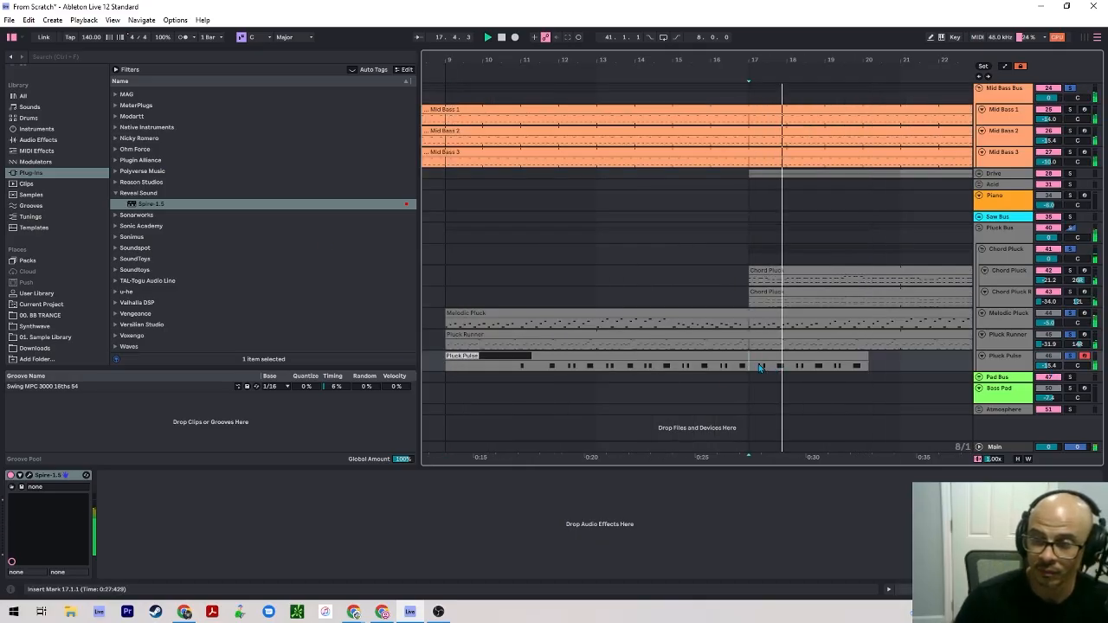
key(ctrl+e)
click(706, 353)
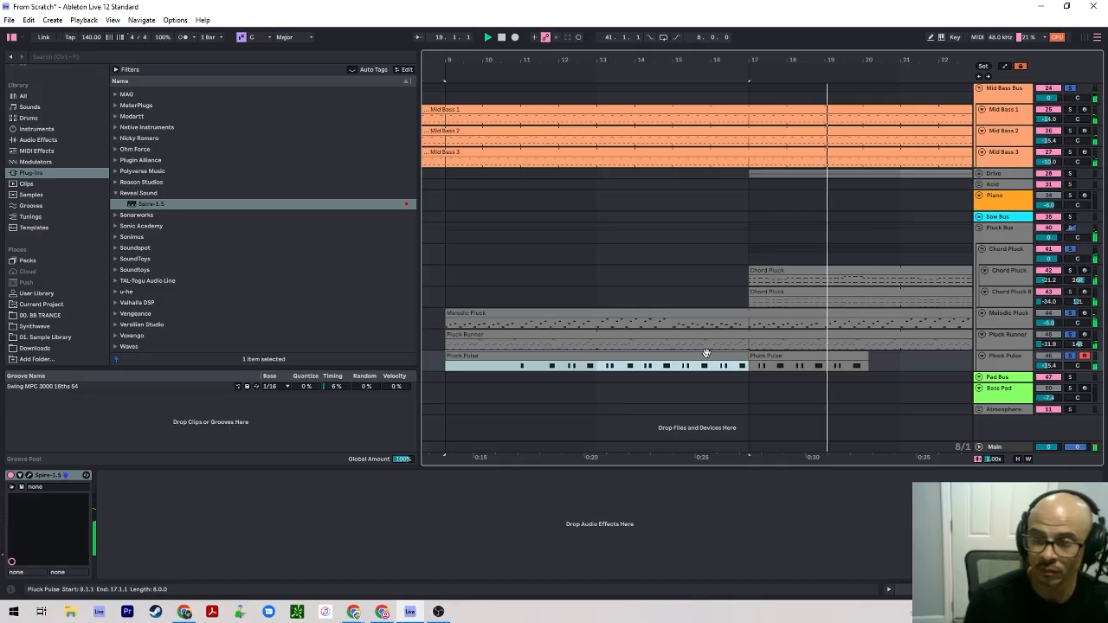
Examine the remaining Pluck Pulse clip's A3 notes in the note editor and return to the arrangement.
double_click(706, 353)
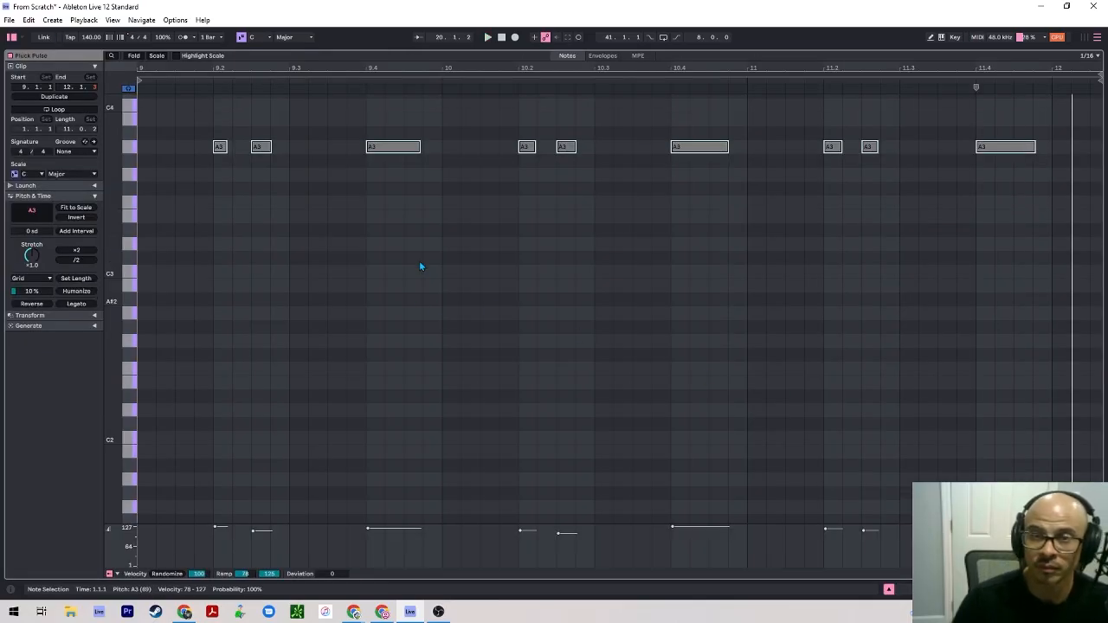
scroll(421, 266, up, 1)
click(635, 165)
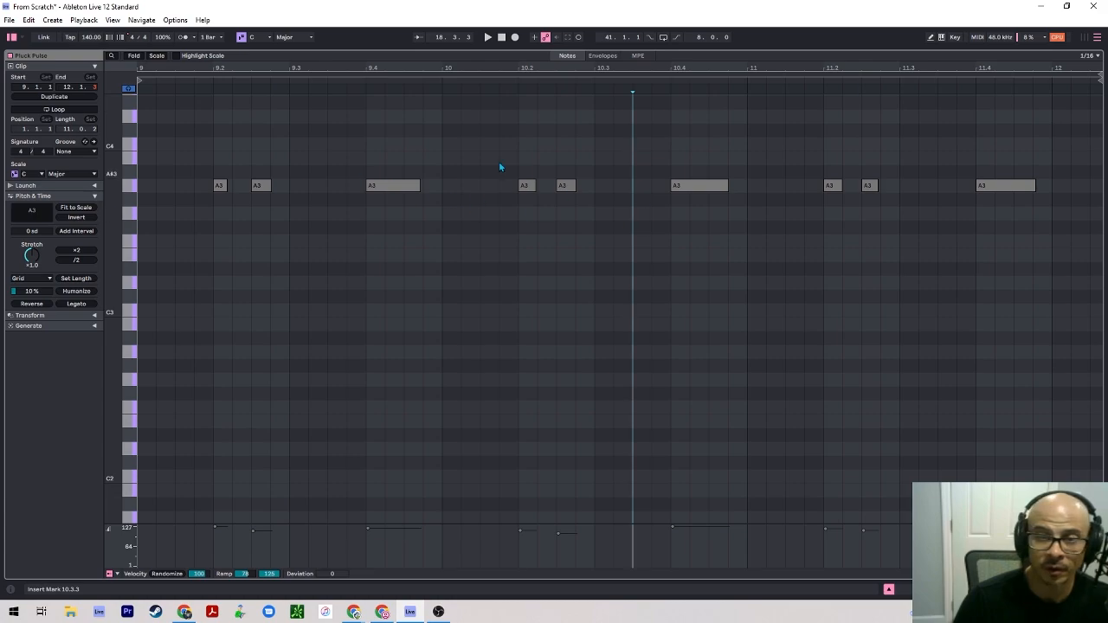
drag(373, 127, 188, 199)
key(shift+Tab)
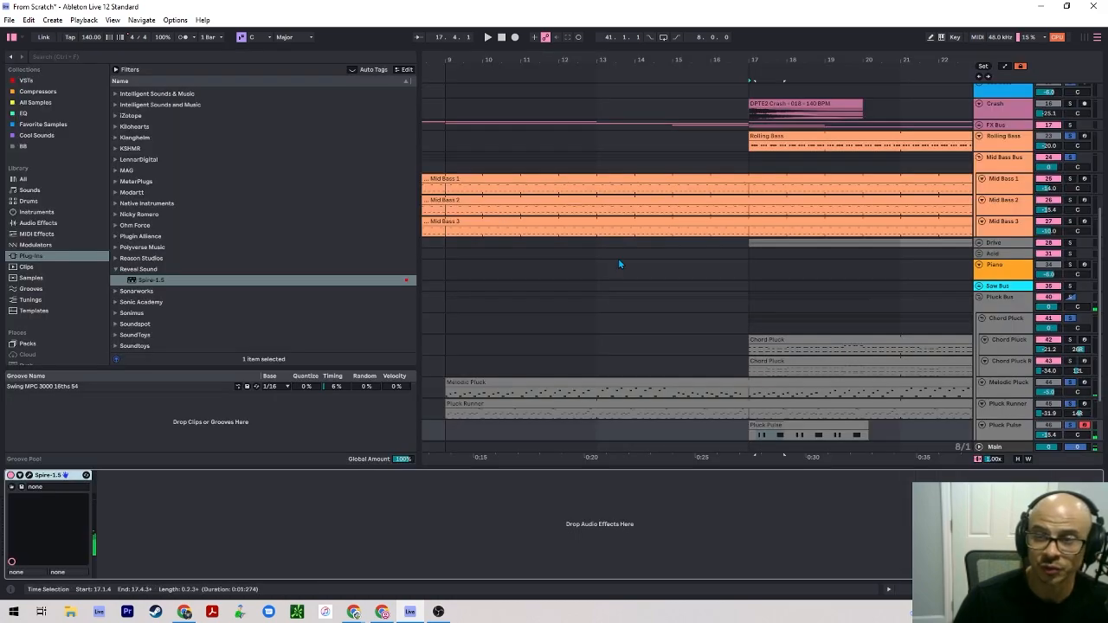
Show the whole arrangement, clear all track solos, and play the full mix from bar 1.
click(789, 425)
key(w)
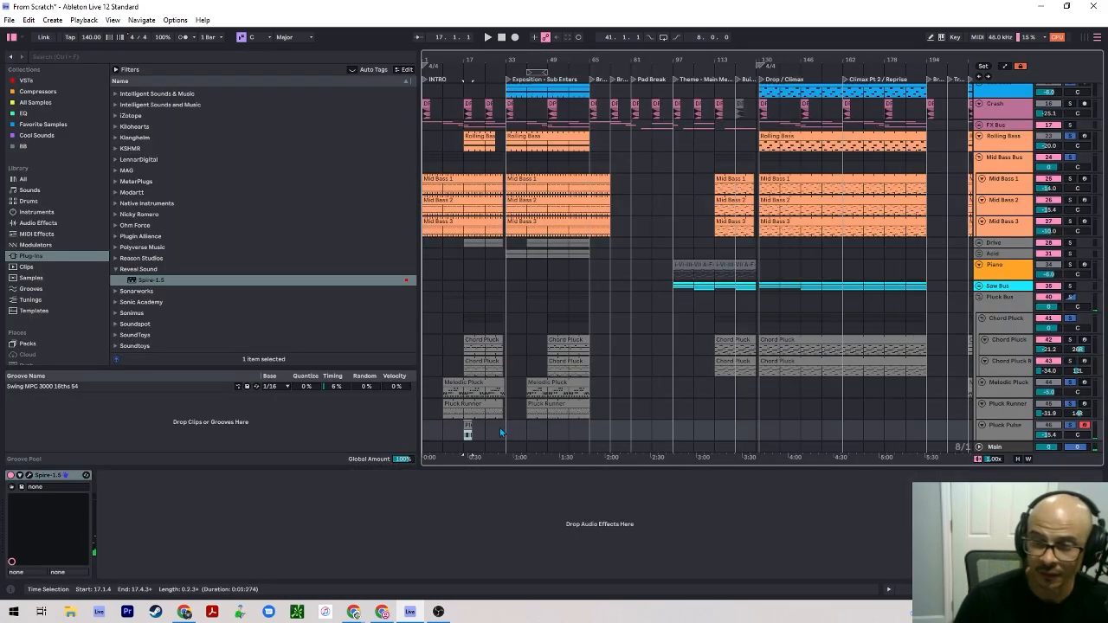
scroll(468, 409, down, 2)
right_click(468, 360)
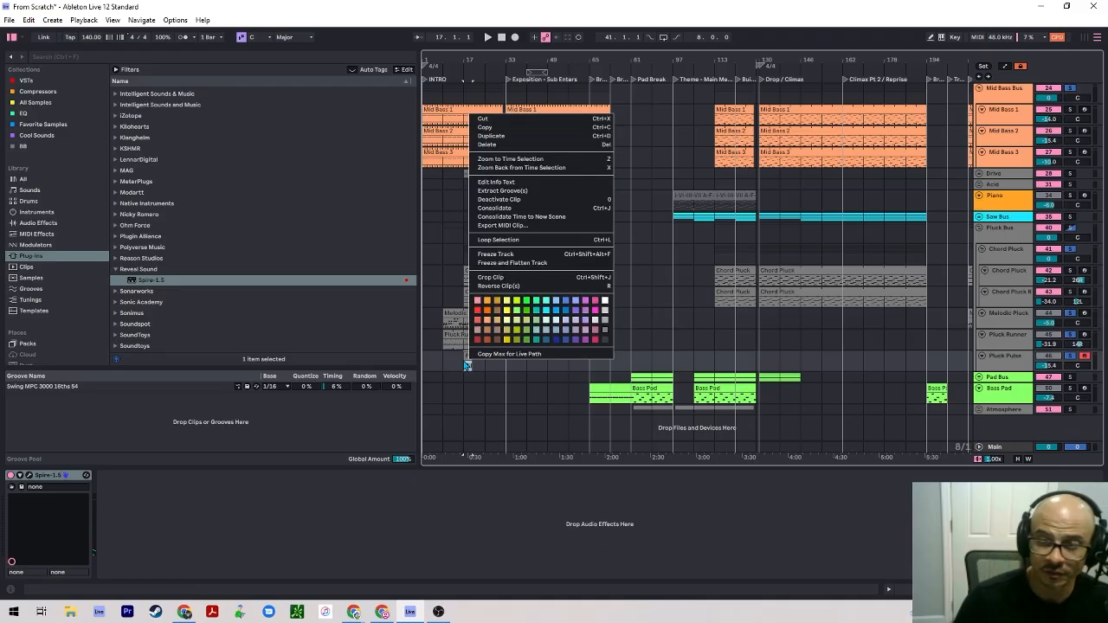
key(Escape)
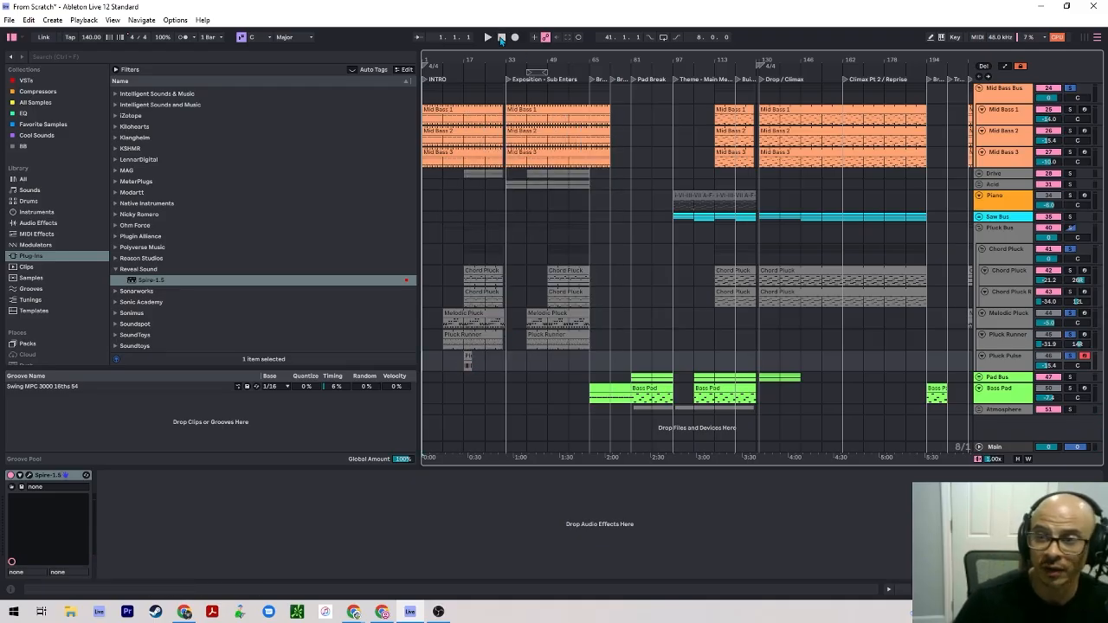
key(space)
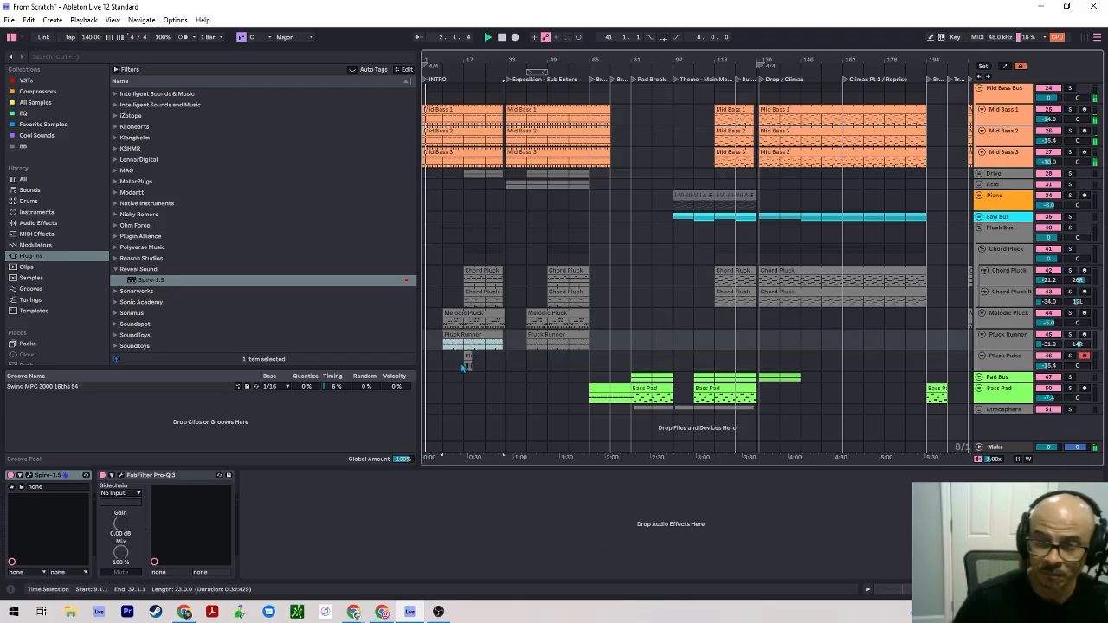
Extend the Pluck Pulse clip at bar 17 to a length of 8 bars, ending at bar 25.
click(464, 344)
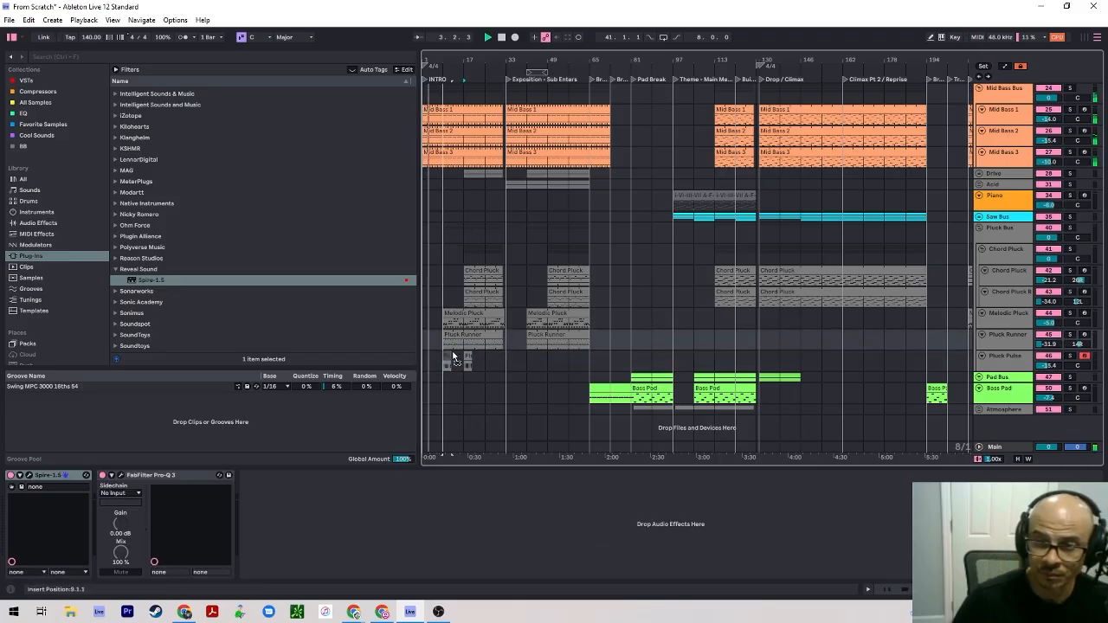
click(467, 363)
drag(469, 361, 471, 361)
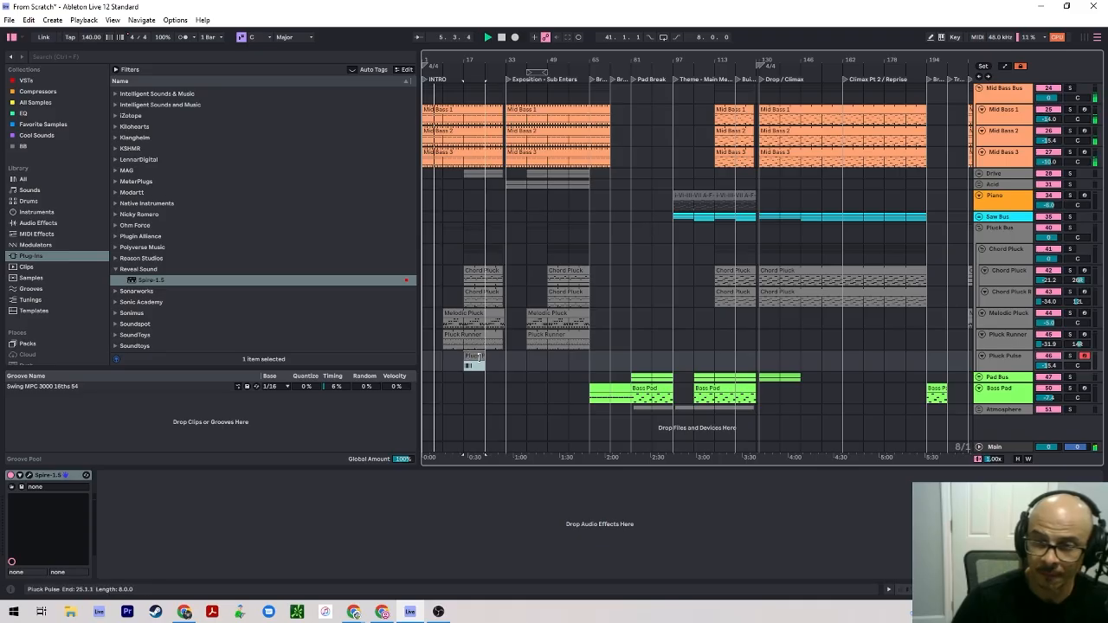
Enable looping on the Pluck Pulse clip and shorten its loop region to two bars.
double_click(468, 361)
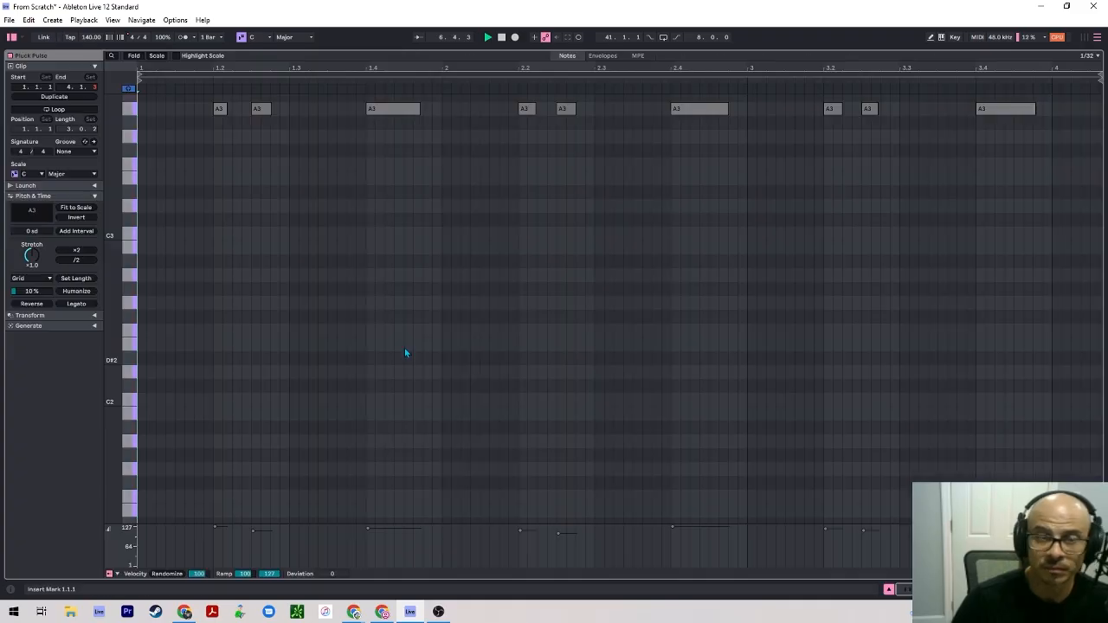
click(53, 109)
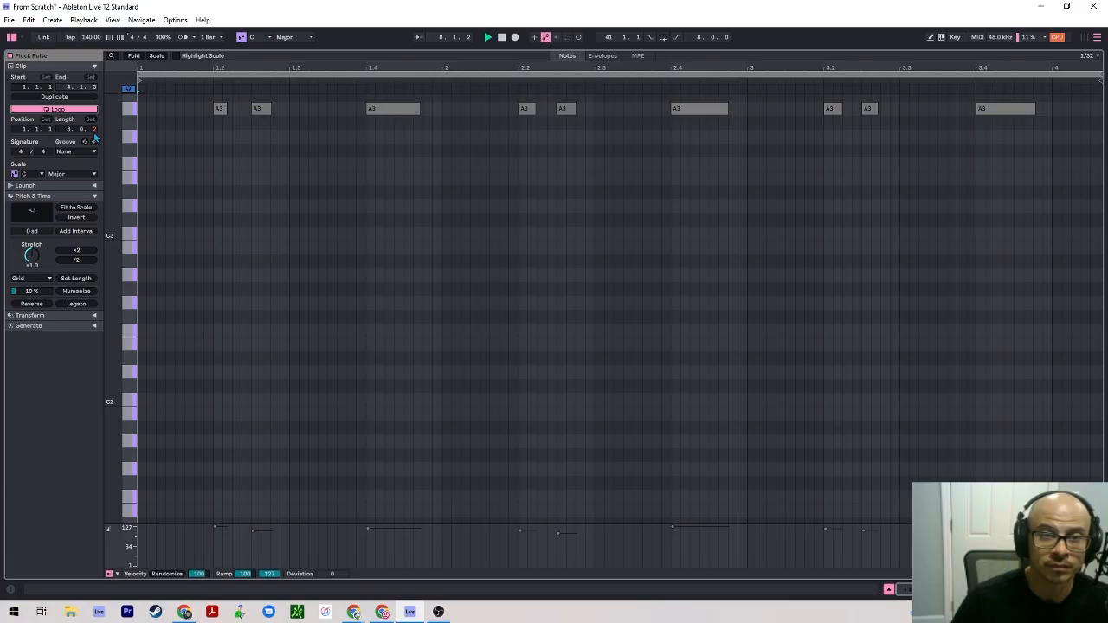
drag(1100, 76, 597, 96)
key(shift+Tab)
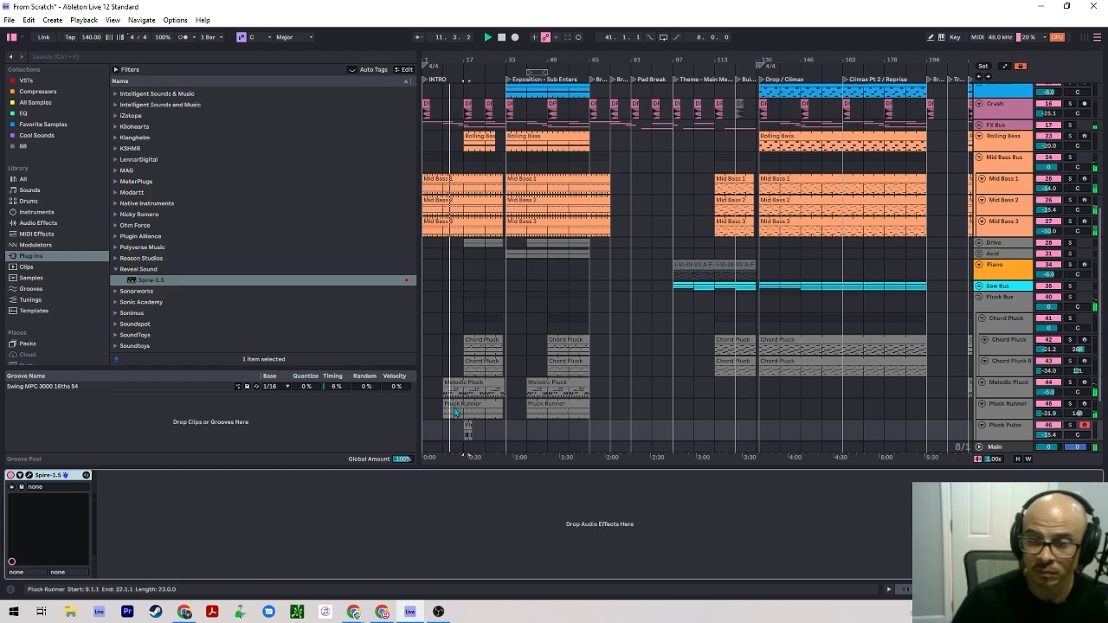
Extend the looped Pluck Pulse clip from bar 17 to a length of 16 bars, ending at bar 33.
scroll(473, 393, down, 1)
scroll(473, 393, up, 5)
scroll(472, 397, up, 3)
scroll(476, 414, down, 5)
scroll(475, 416, down, 5)
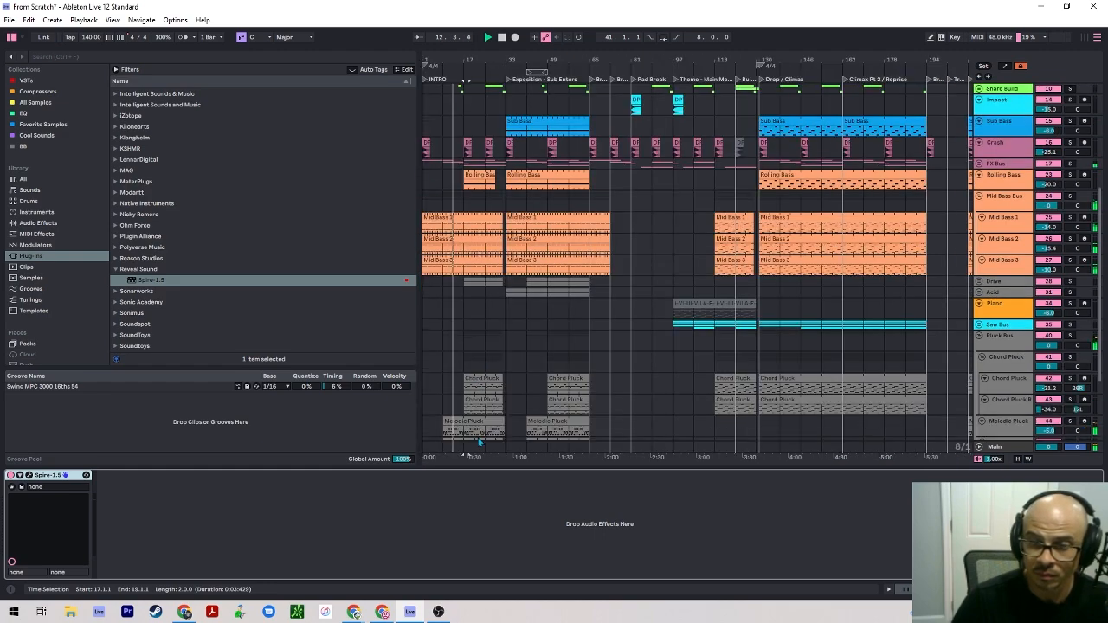
click(468, 355)
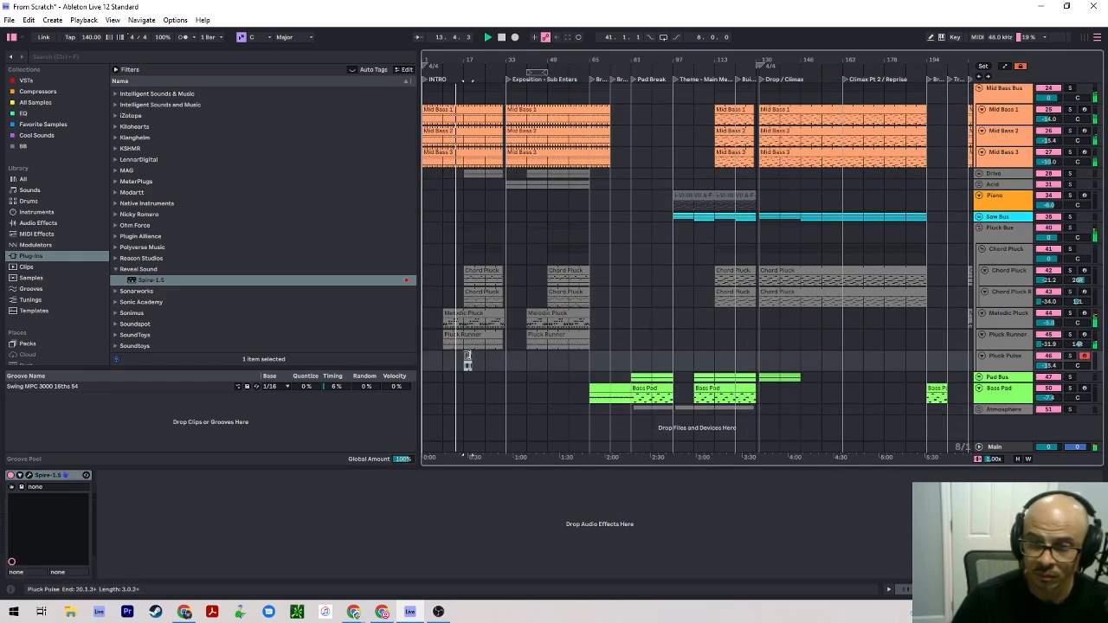
drag(470, 361, 506, 368)
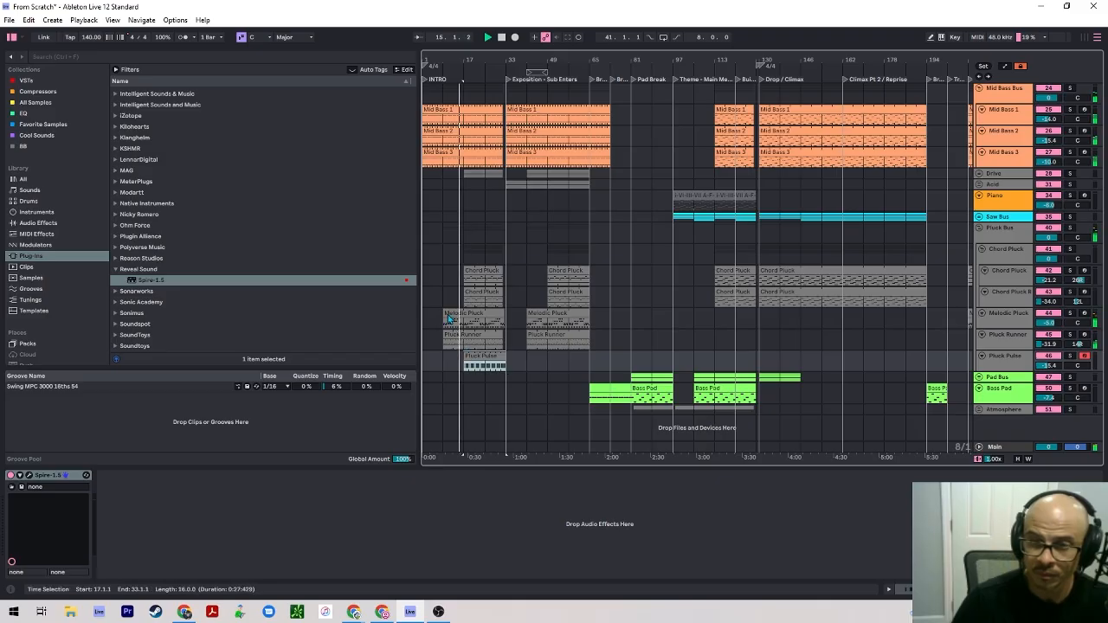
scroll(448, 292, up, 1)
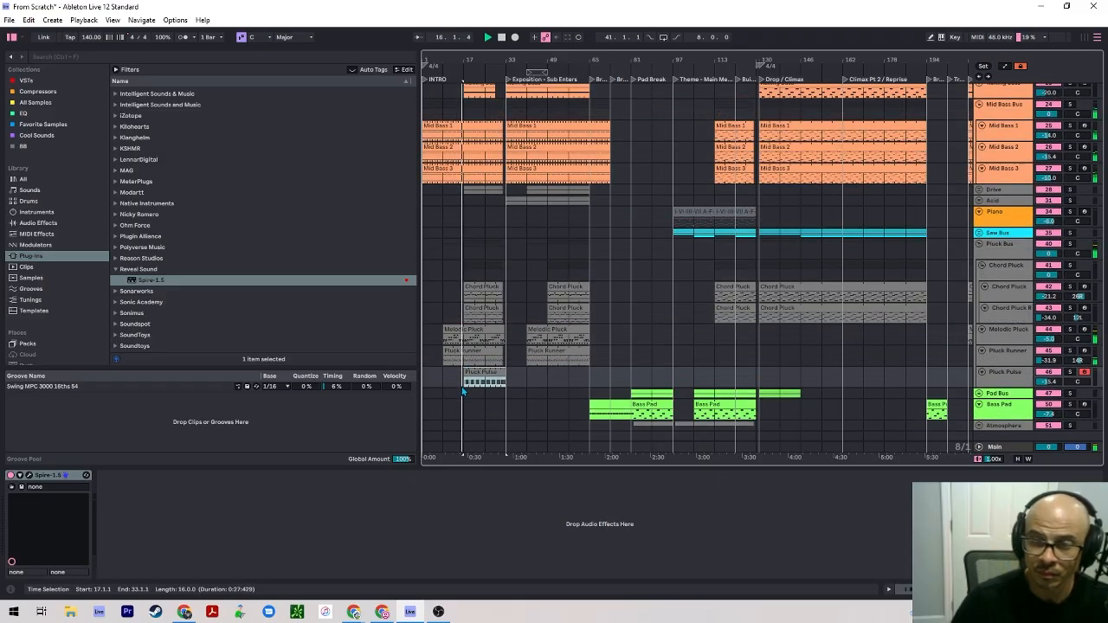
scroll(710, 361, down, 1)
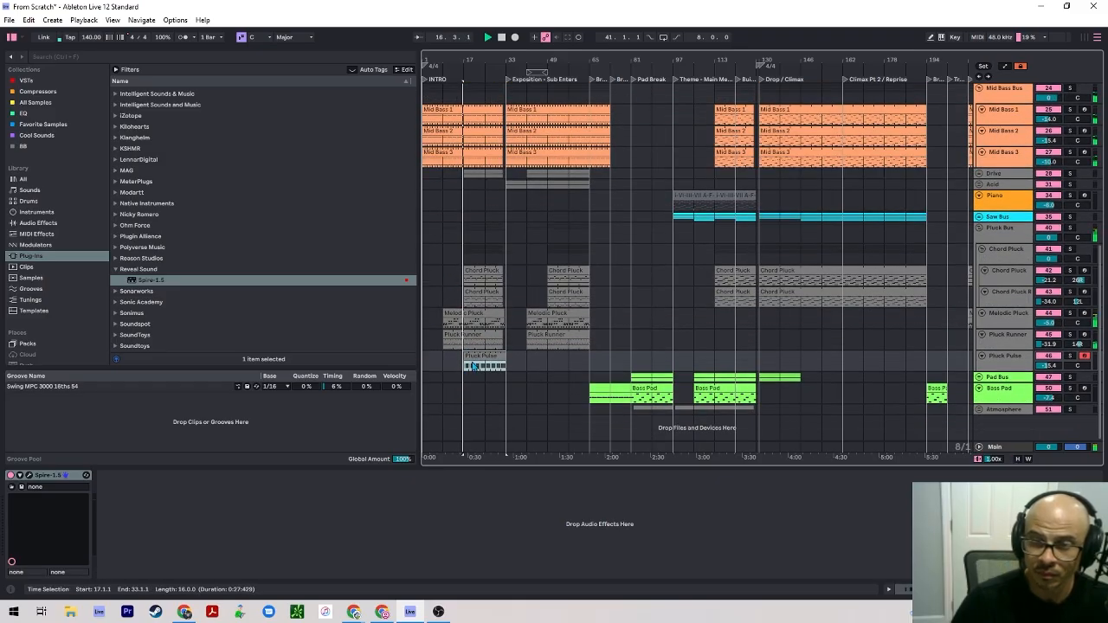
Lower the Pluck Pulse track's volume to -18 dB and pan it to 6R during playback, and stop.
click(1005, 357)
mouse_move(1047, 366)
mouse_down()
mouse_move(1083, 369)
mouse_move(1048, 369)
mouse_up()
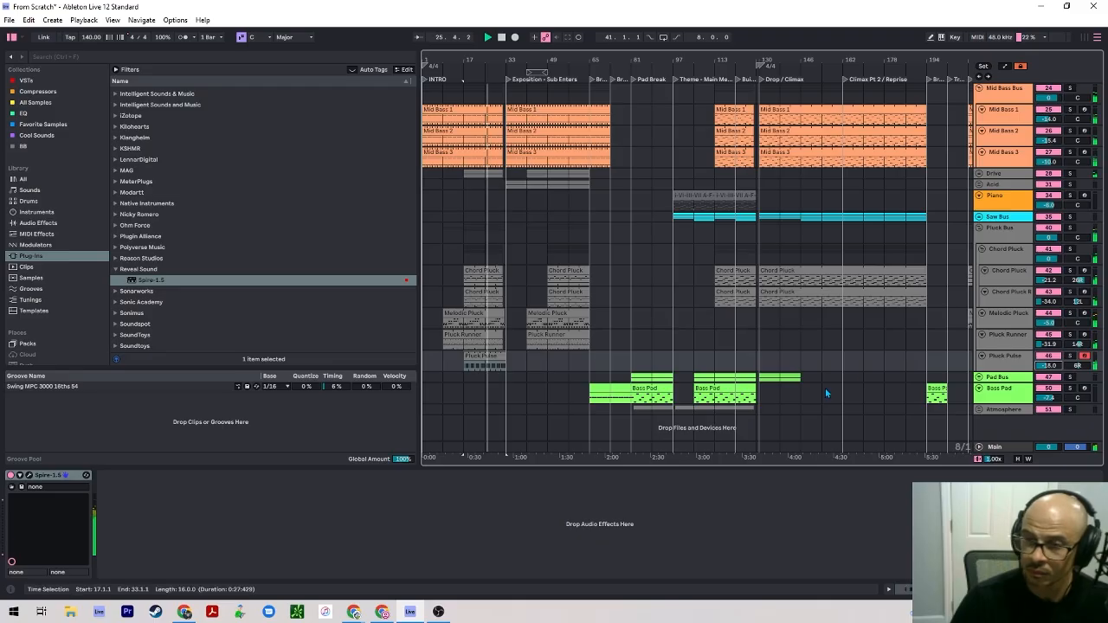
click(1000, 362)
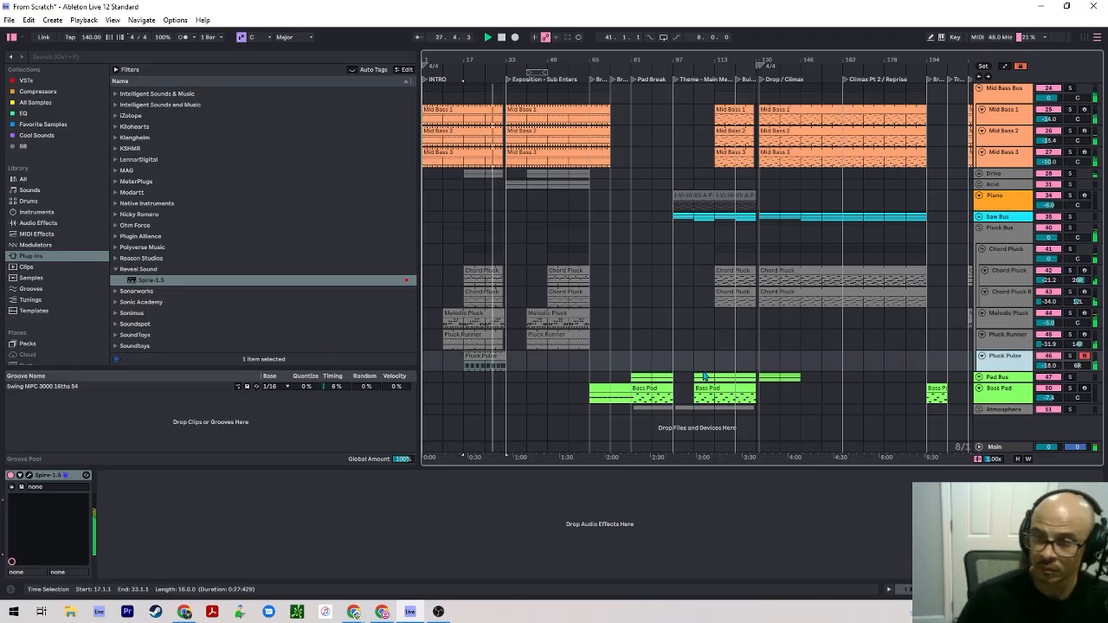
key(space)
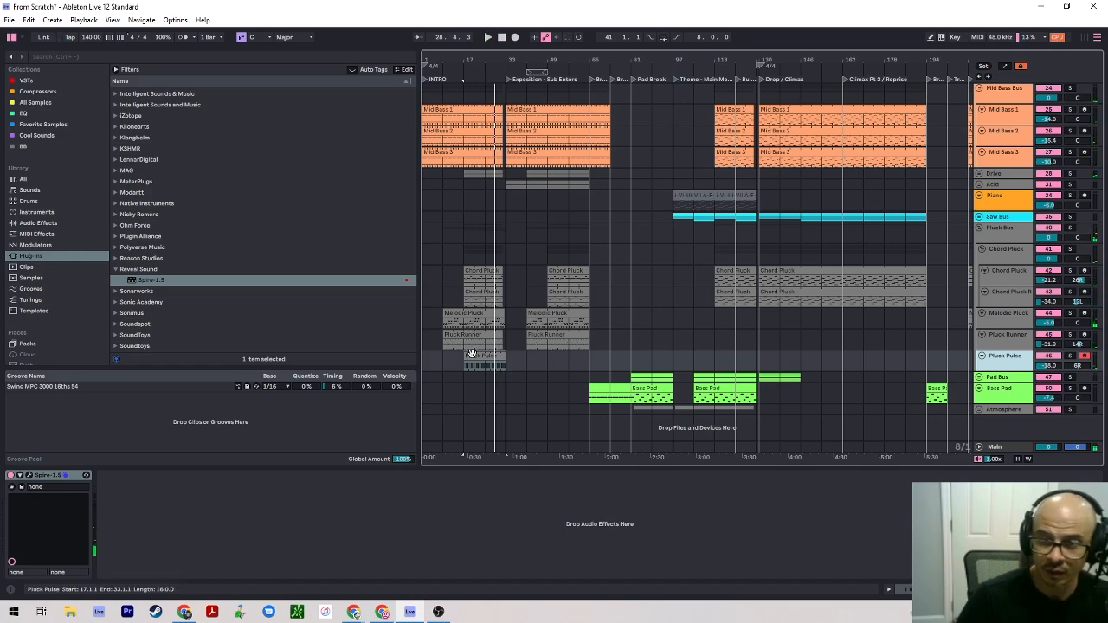
Copy the 16-bar Pluck Pulse clip to bar 49 and play the mix from there.
drag(475, 357, 561, 371)
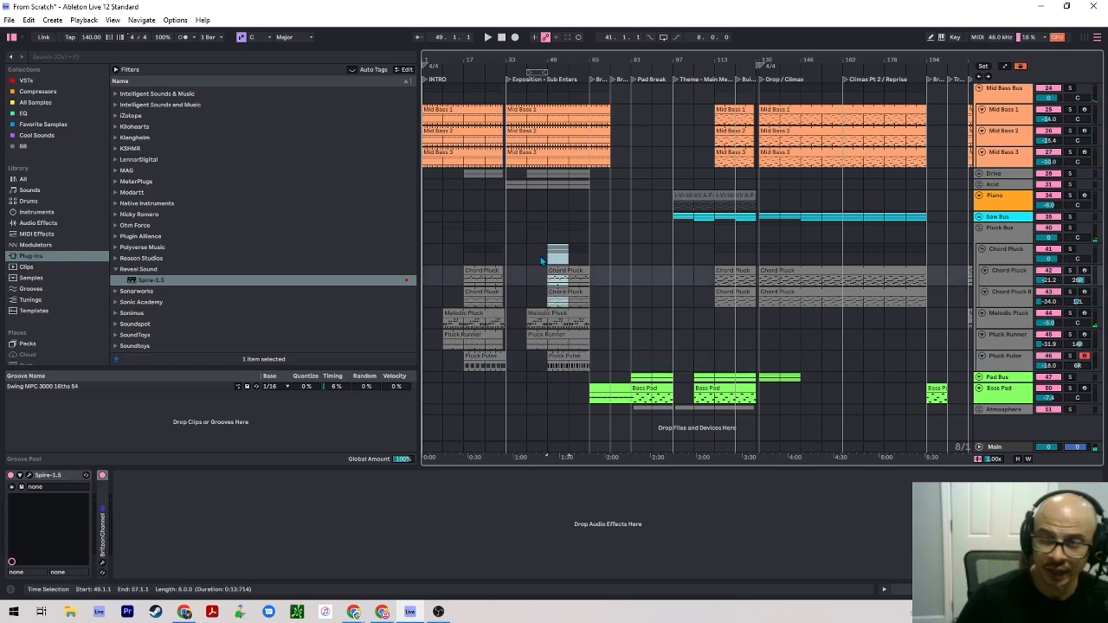
click(547, 253)
key(space)
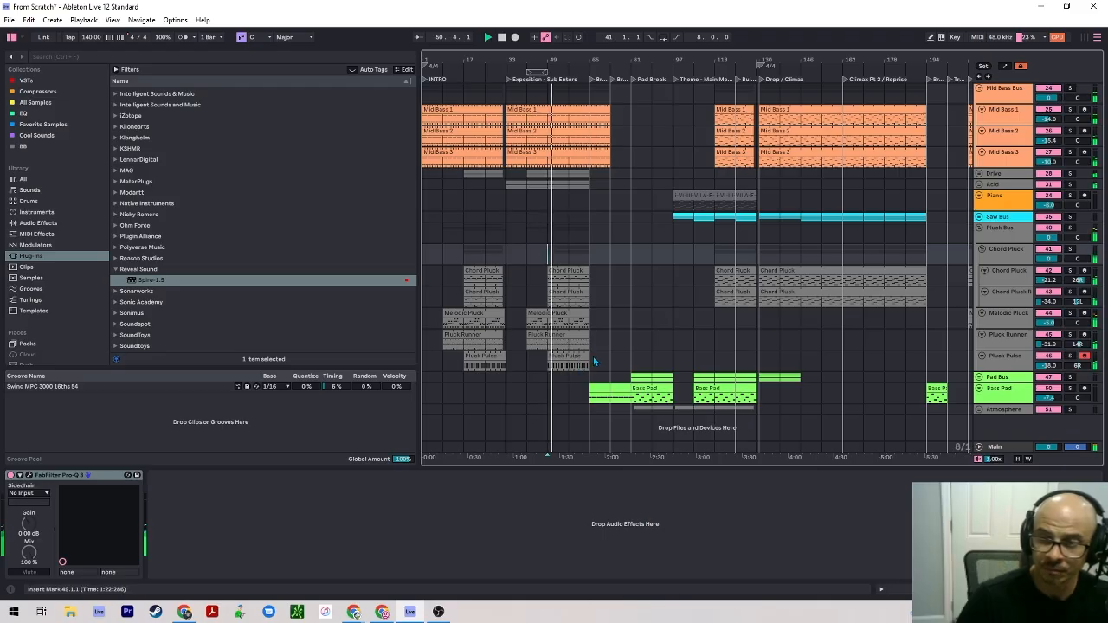
Check where the ride loop enters around bar 57 against the Chord Pluck and Pluck Pulse clips.
click(579, 253)
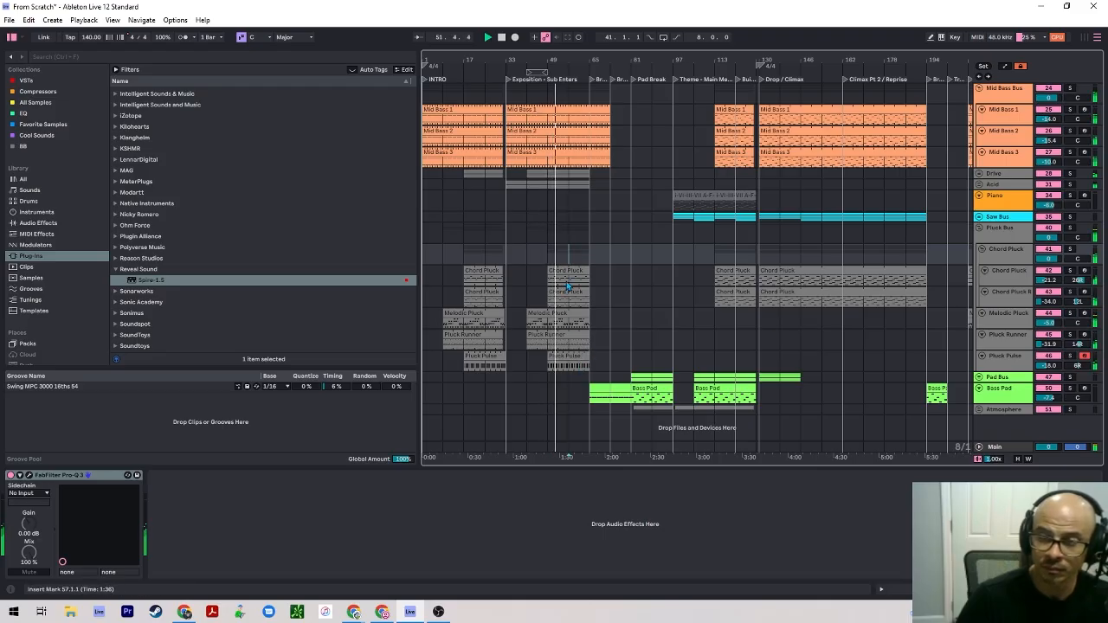
scroll(569, 264, up, 10)
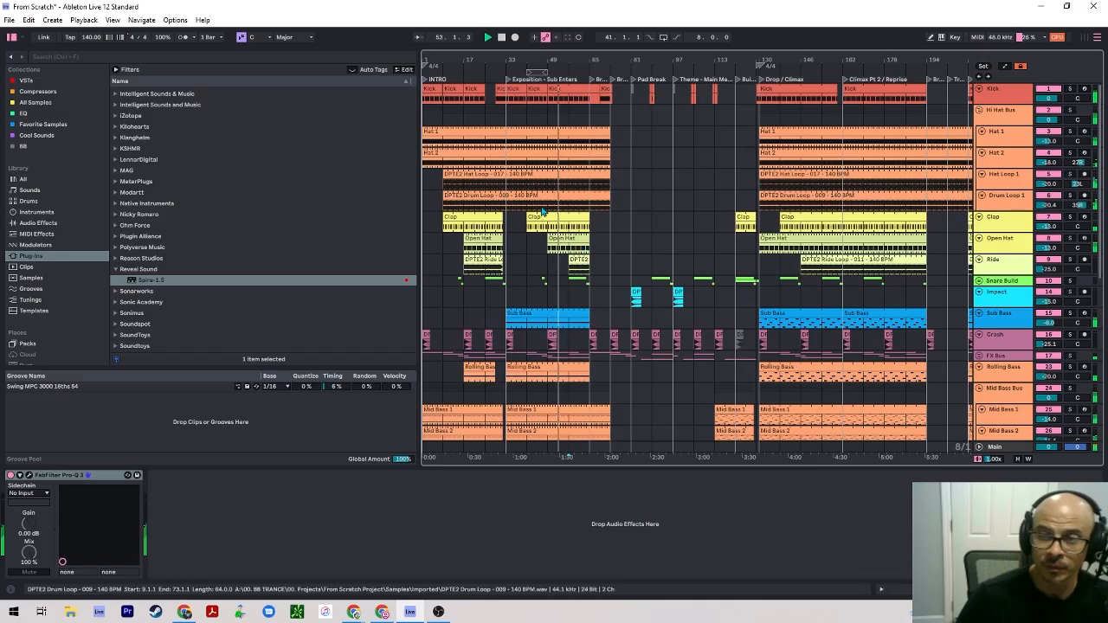
click(580, 278)
scroll(616, 281, down, 5)
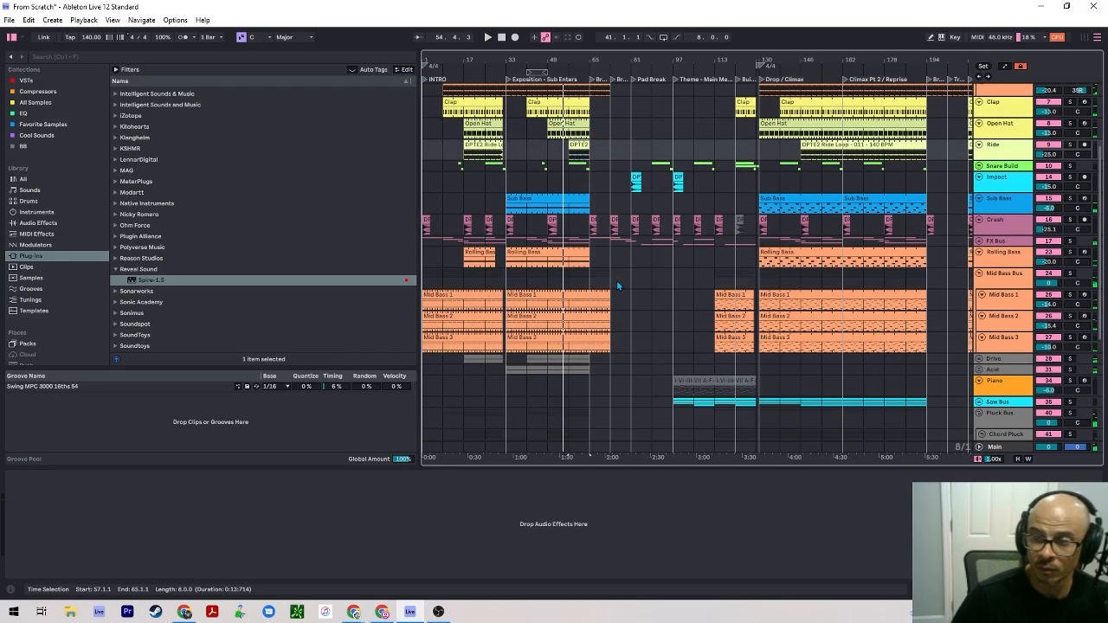
scroll(570, 284, down, 6)
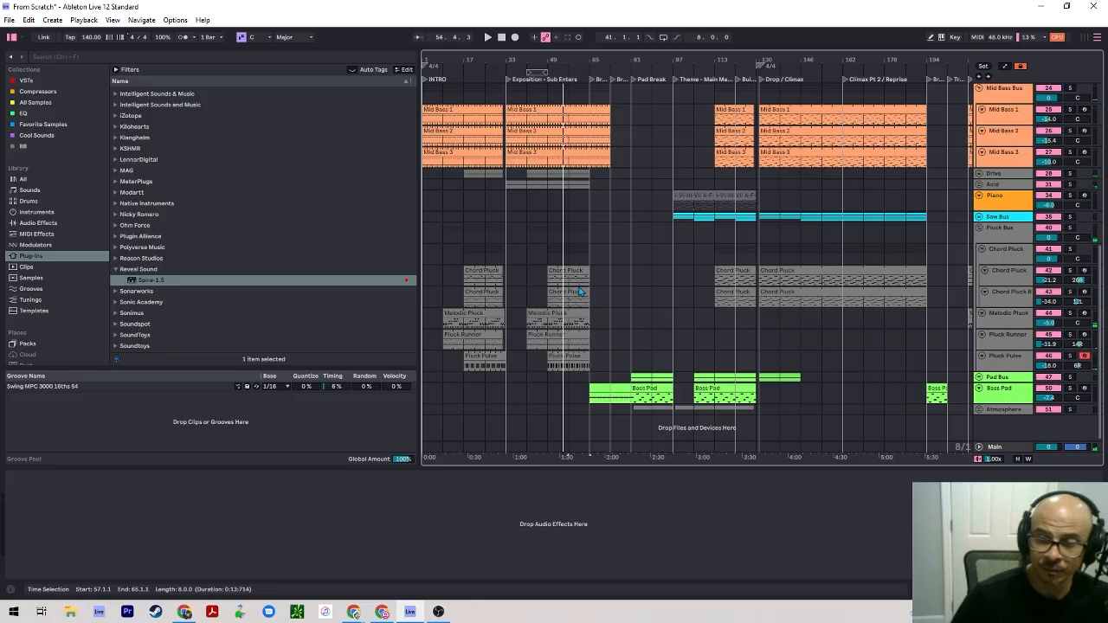
click(565, 252)
click(574, 252)
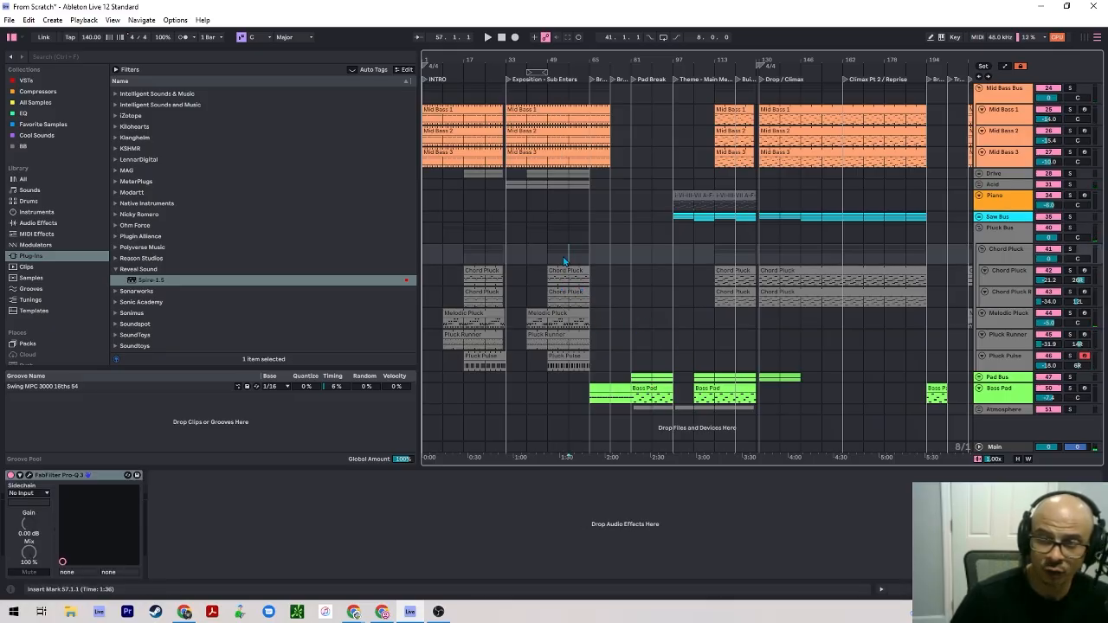
Examine how the pluck, mid bass and drum clips build up through the Exposition section between bars 33 and 65.
drag(515, 249, 583, 270)
scroll(559, 219, up, 3)
click(507, 227)
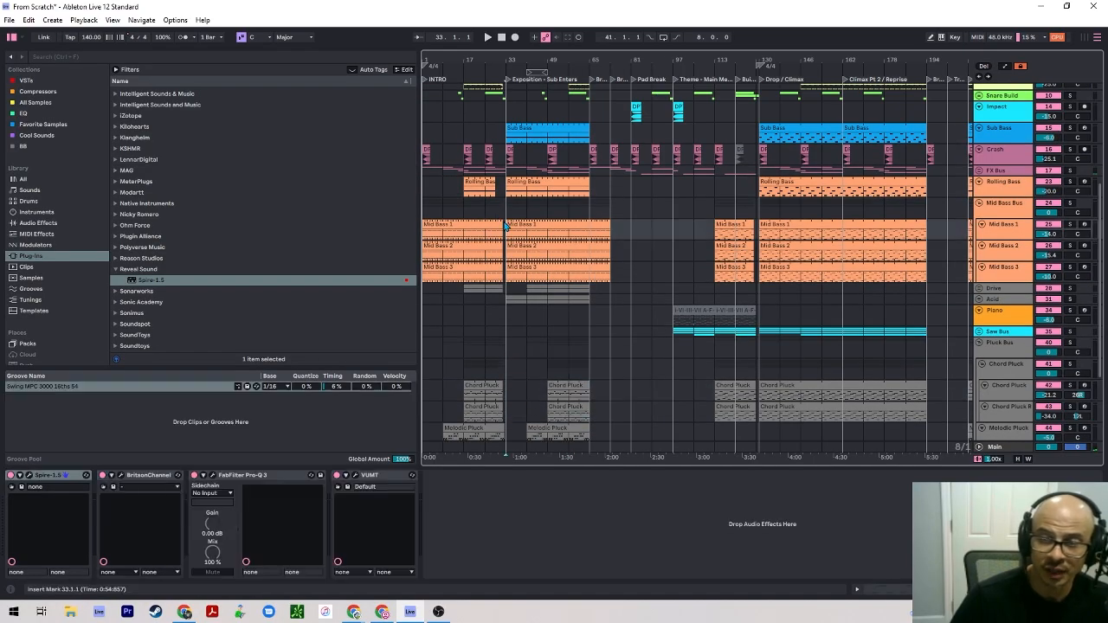
drag(507, 227, 569, 201)
scroll(570, 232, up, 2)
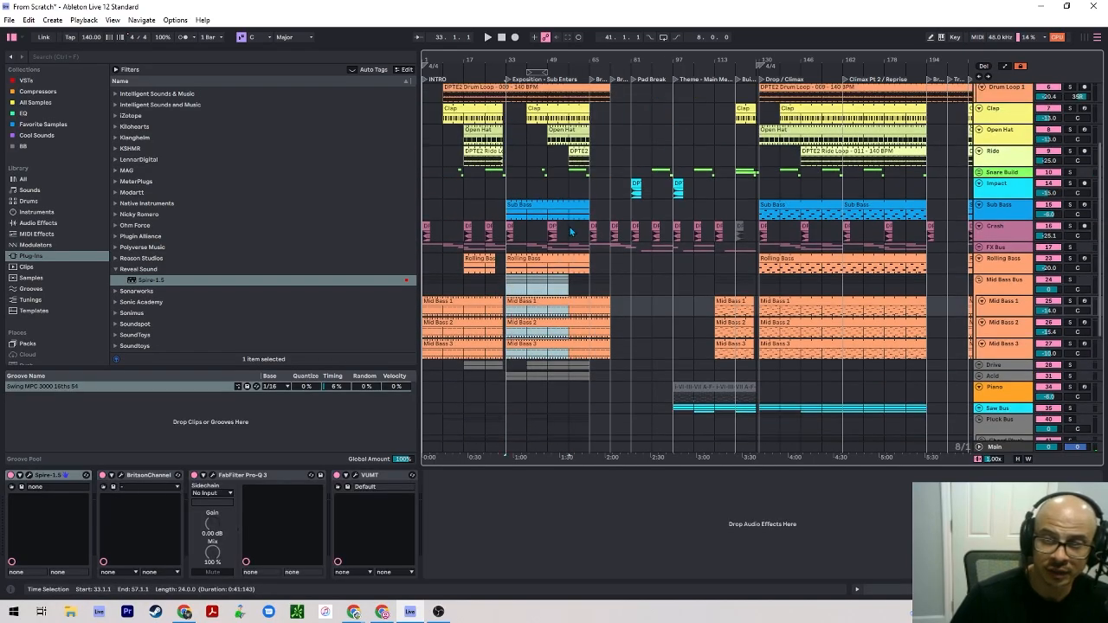
click(547, 155)
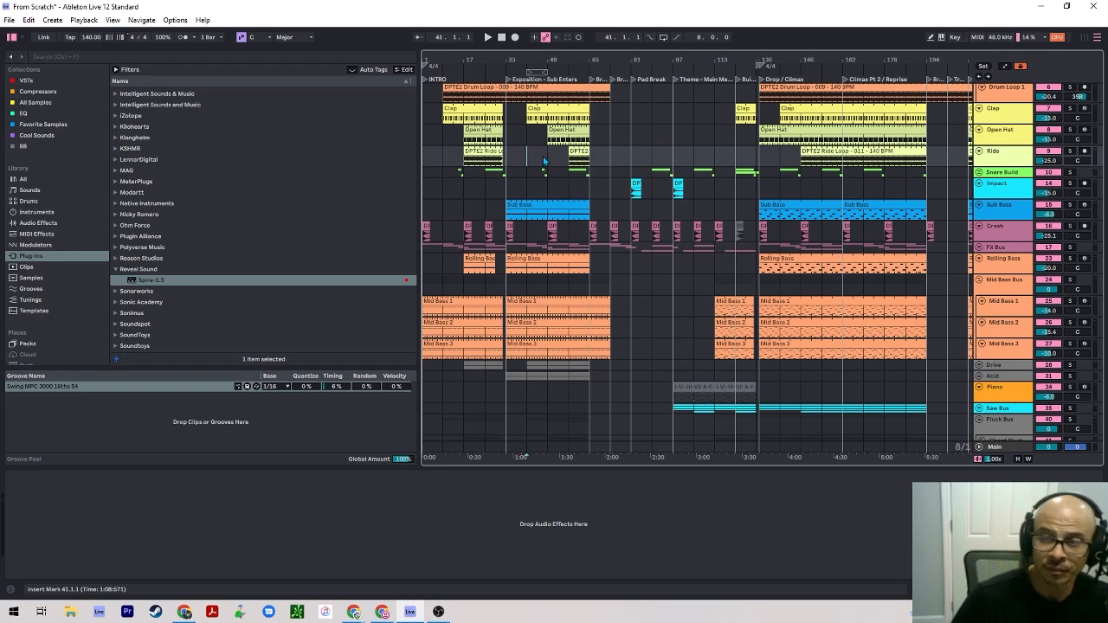
scroll(552, 161, down, 1)
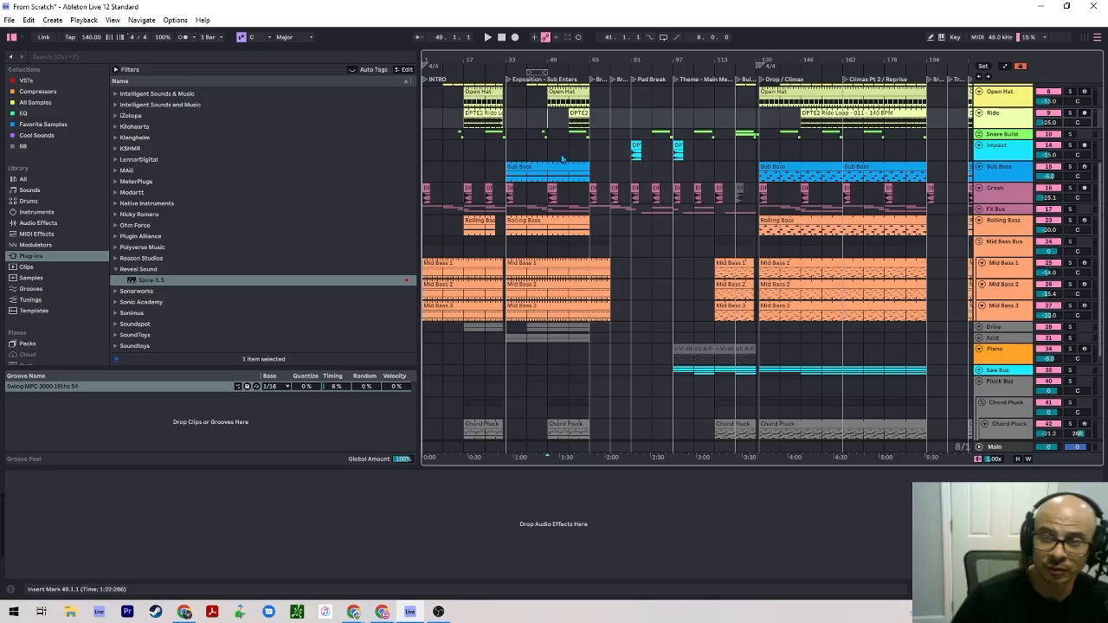
drag(563, 149, 593, 157)
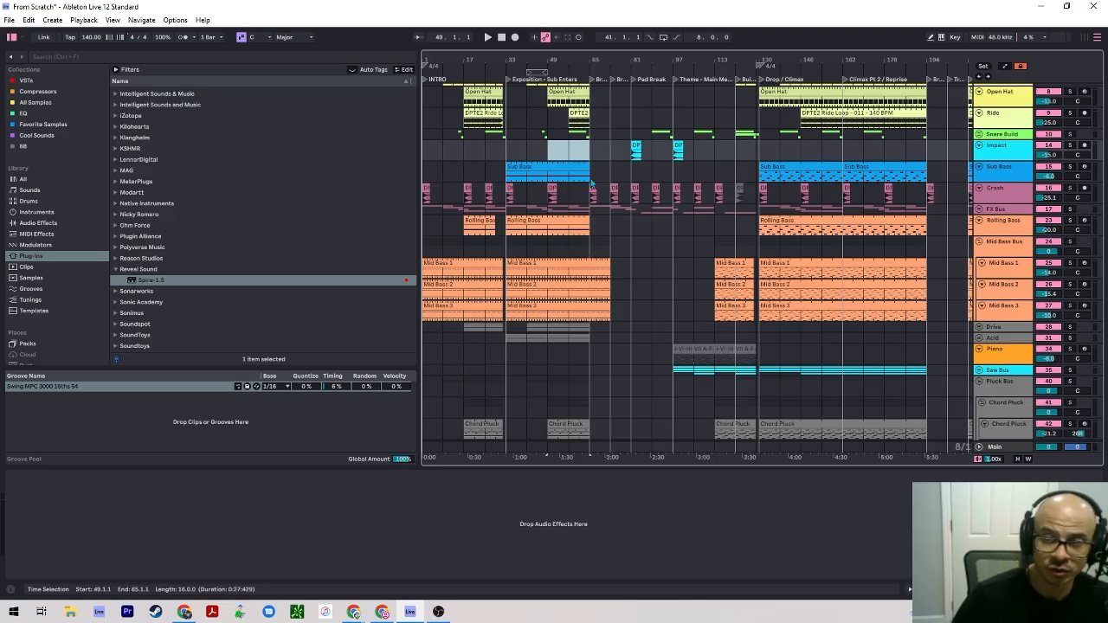
scroll(771, 238, down, 2)
Copy 16 bars of the Mid Bass 1, 2 and 3 parts from the Drop / Climax section to bar 49.
click(780, 246)
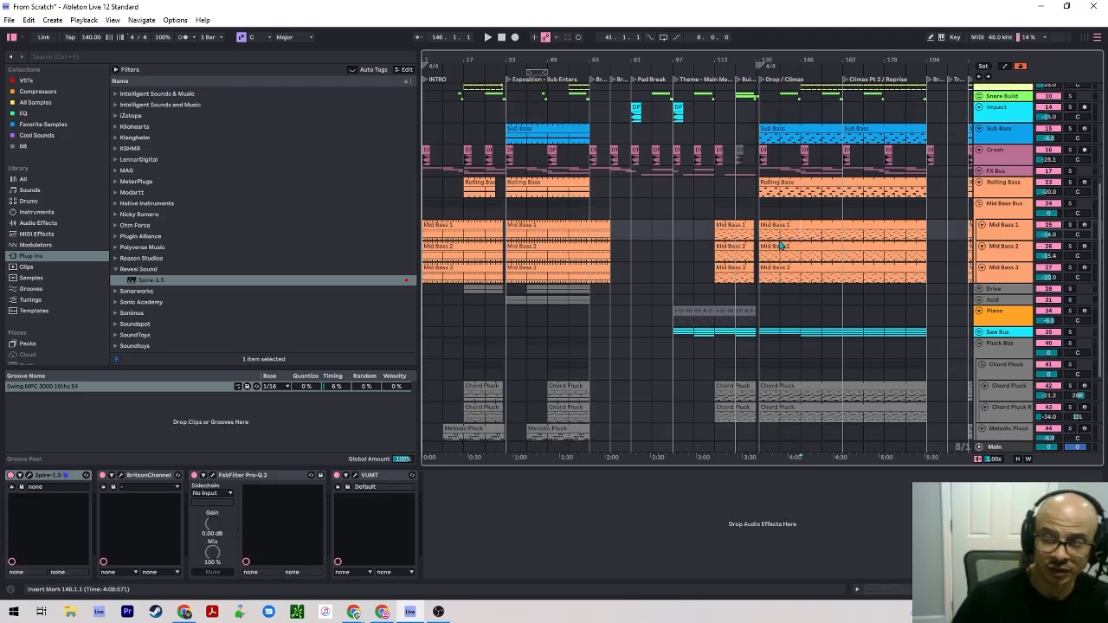
drag(796, 240, 775, 282)
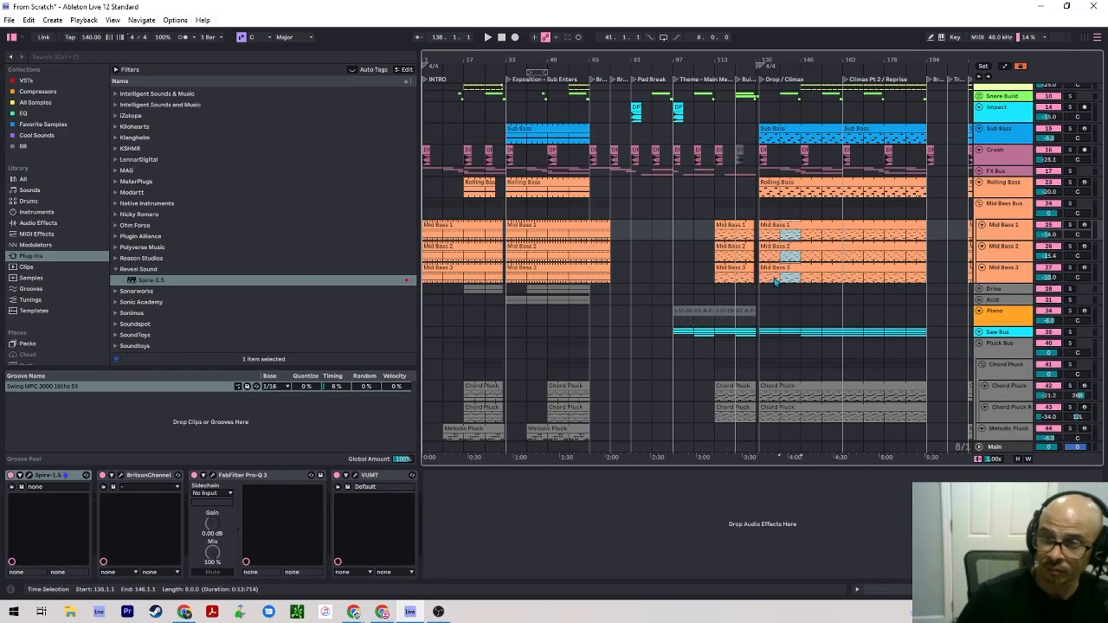
drag(770, 236, 560, 235)
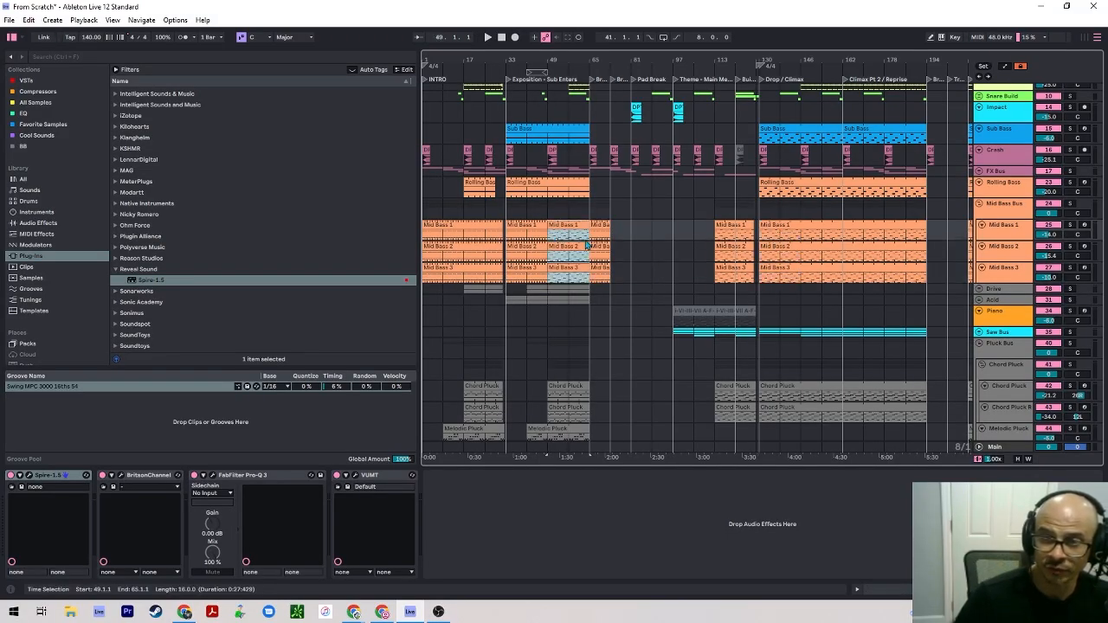
scroll(587, 246, down, 1)
Play the section from bar 49 and check the Pluck Pulse clip there against the changed bass parts.
scroll(589, 207, up, 6)
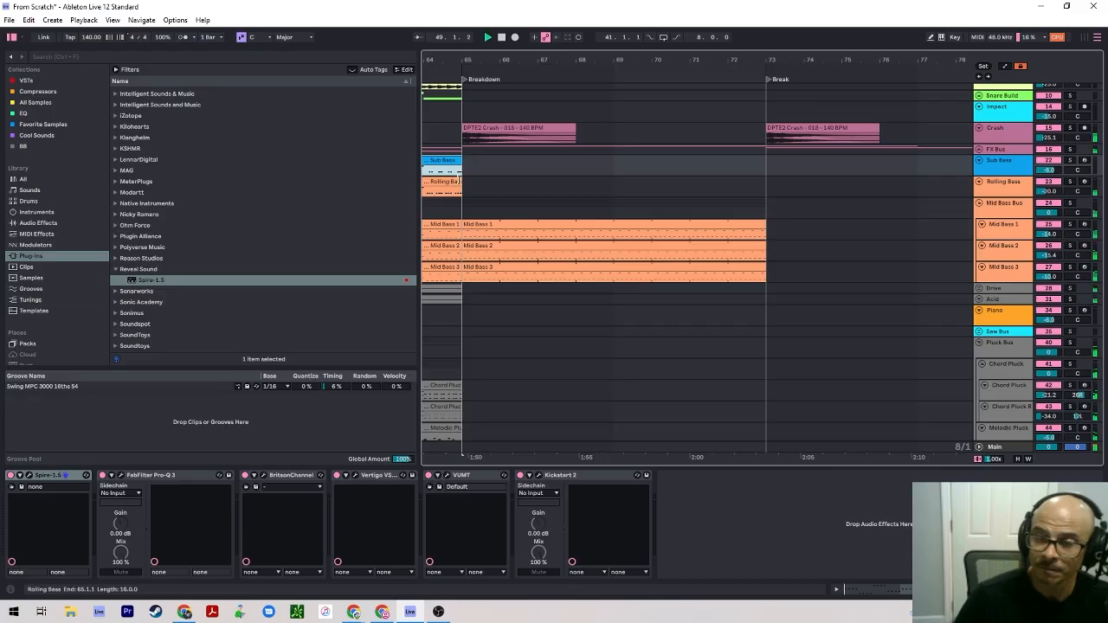
scroll(465, 203, down, 6)
scroll(532, 263, down, 5)
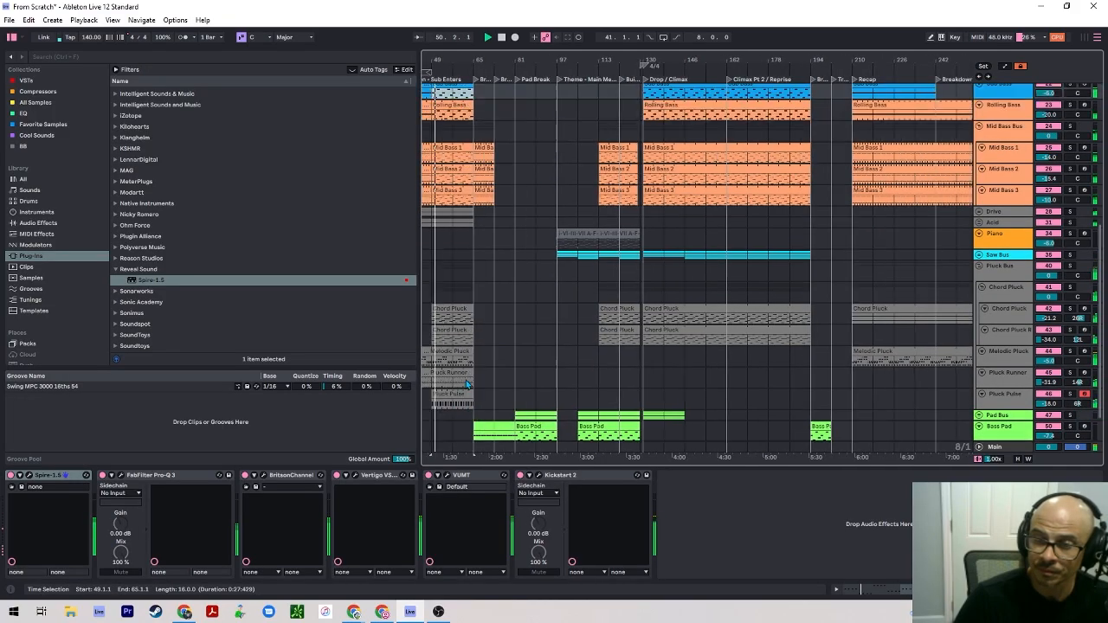
scroll(484, 374, left, 3)
click(487, 370)
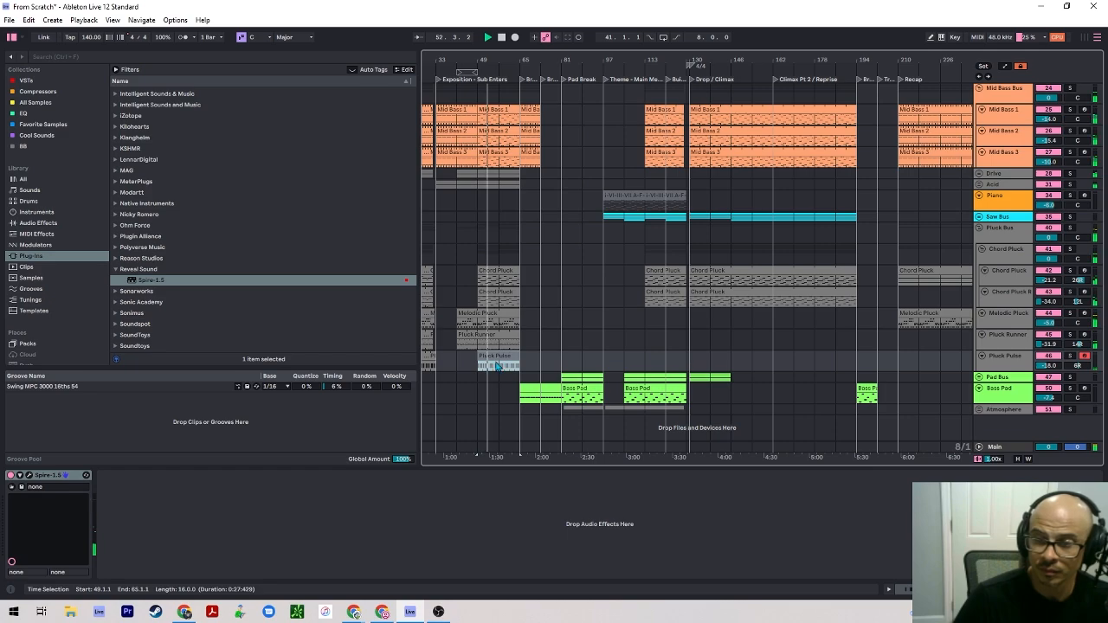
scroll(494, 359, left, 3)
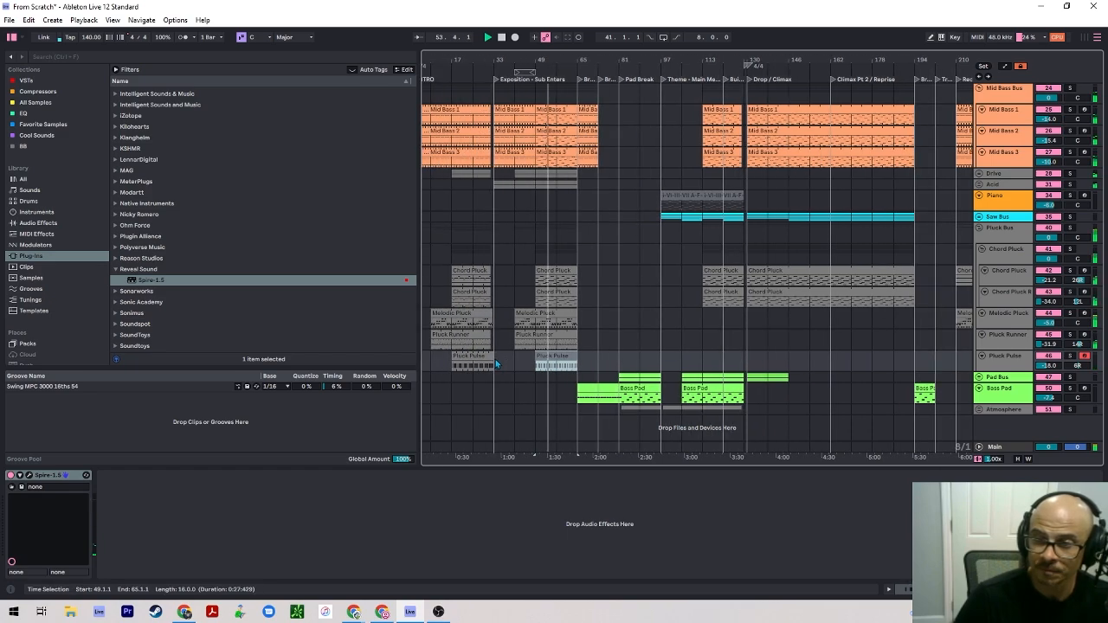
Unfold the Acid group, lower the bar 2 note of the Acid 1 clip to F2, and play the result.
click(980, 184)
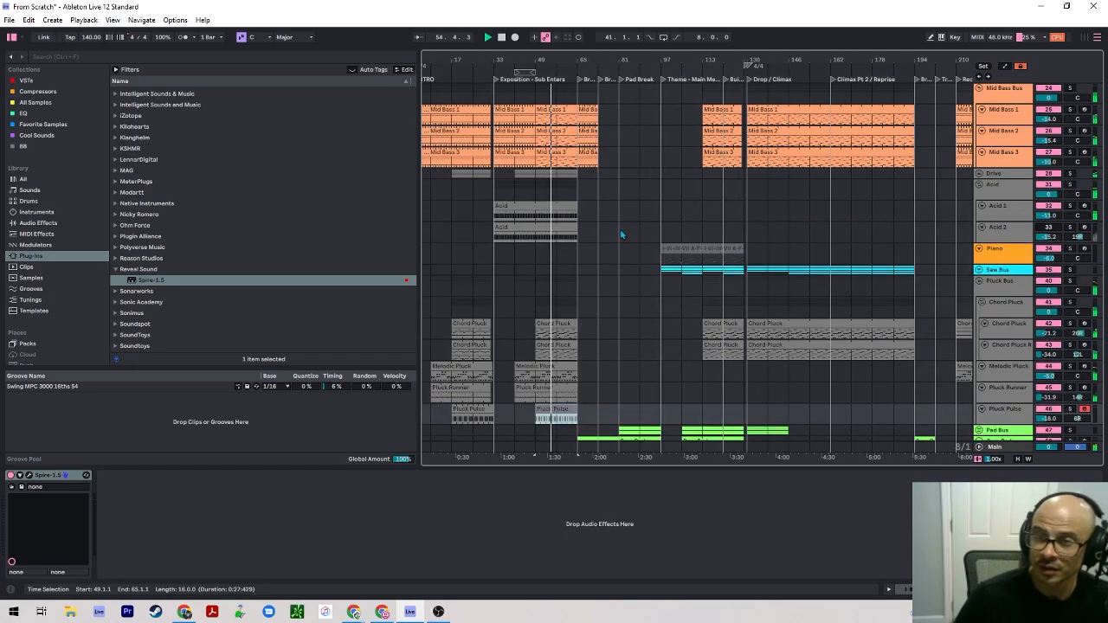
double_click(548, 218)
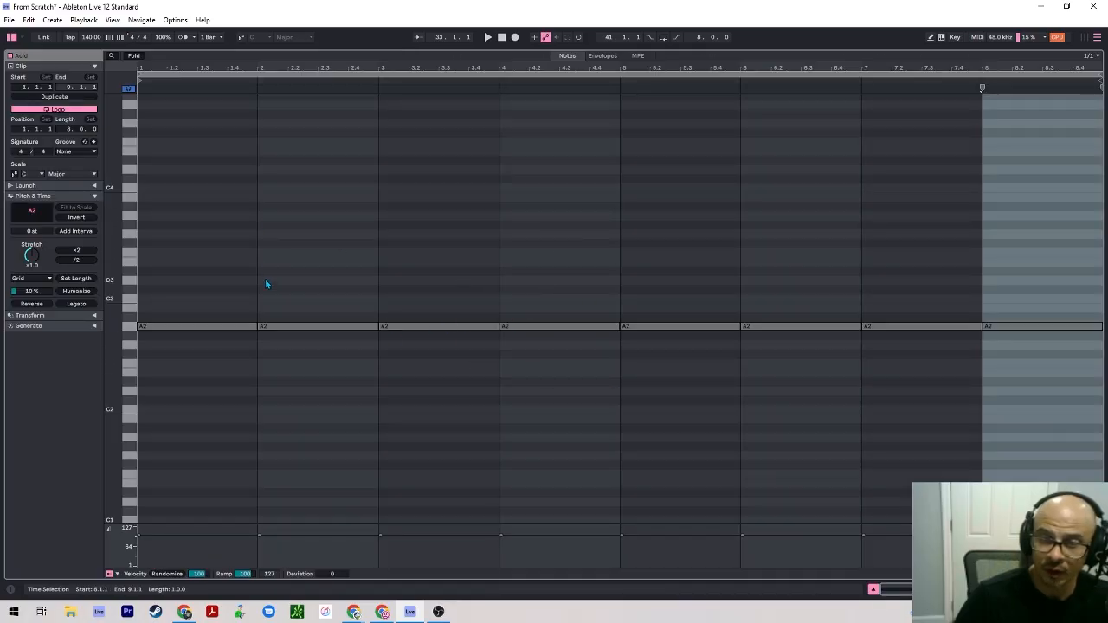
click(305, 322)
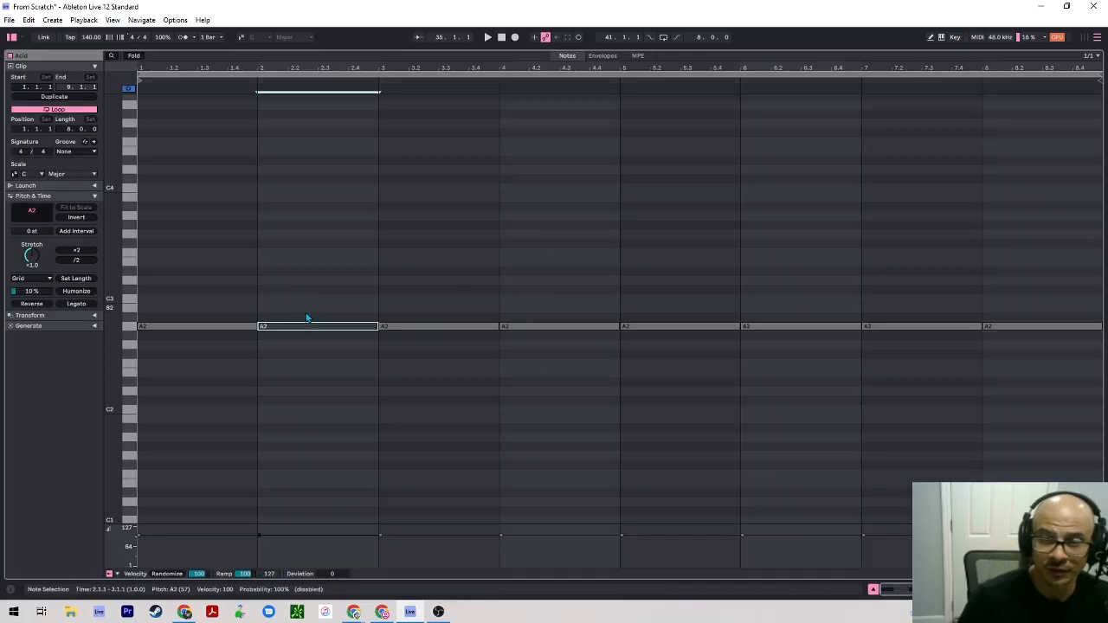
key(Down)
key(Down)
key(Down)
key(Down)
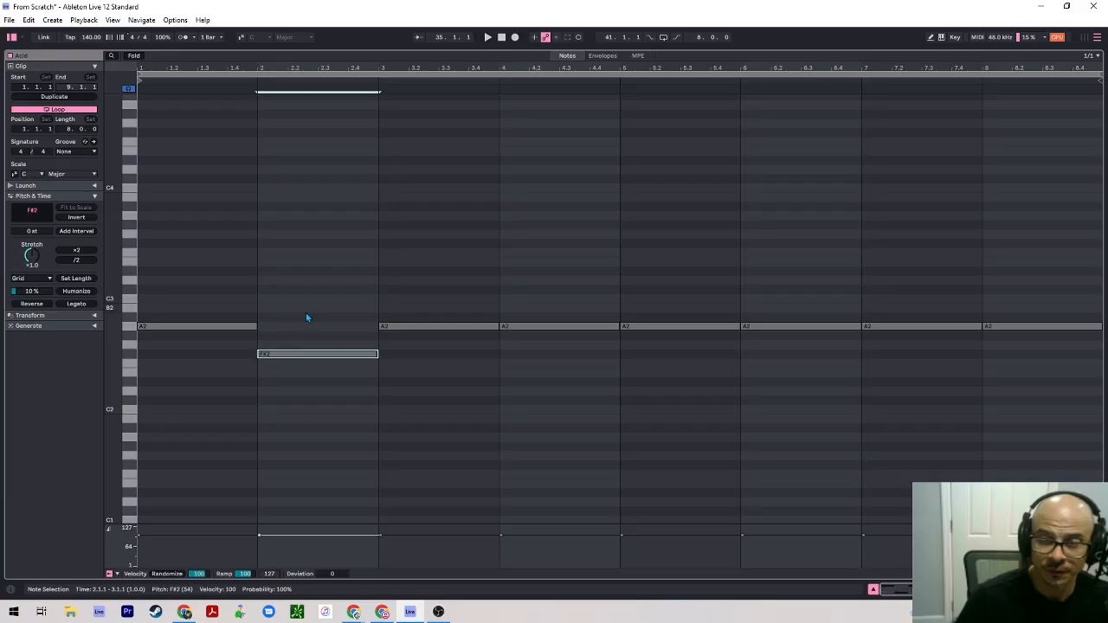
key(space)
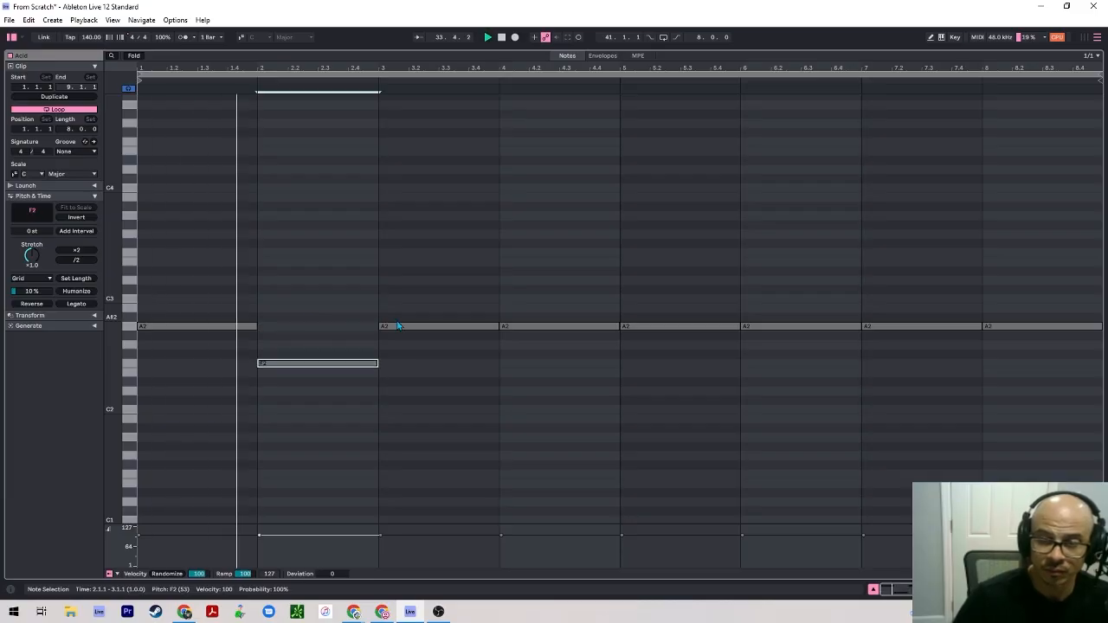
Undo the bar 2 pitch change in the Acid 1 clip and split the clip at bar 49.
key(space)
key(shift+Tab)
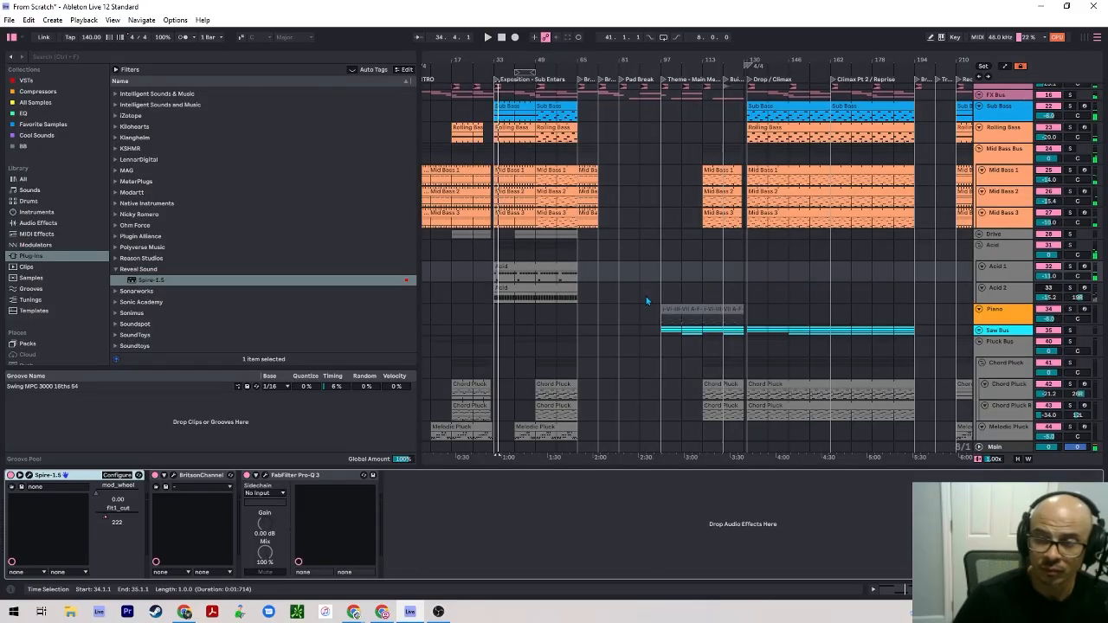
click(545, 279)
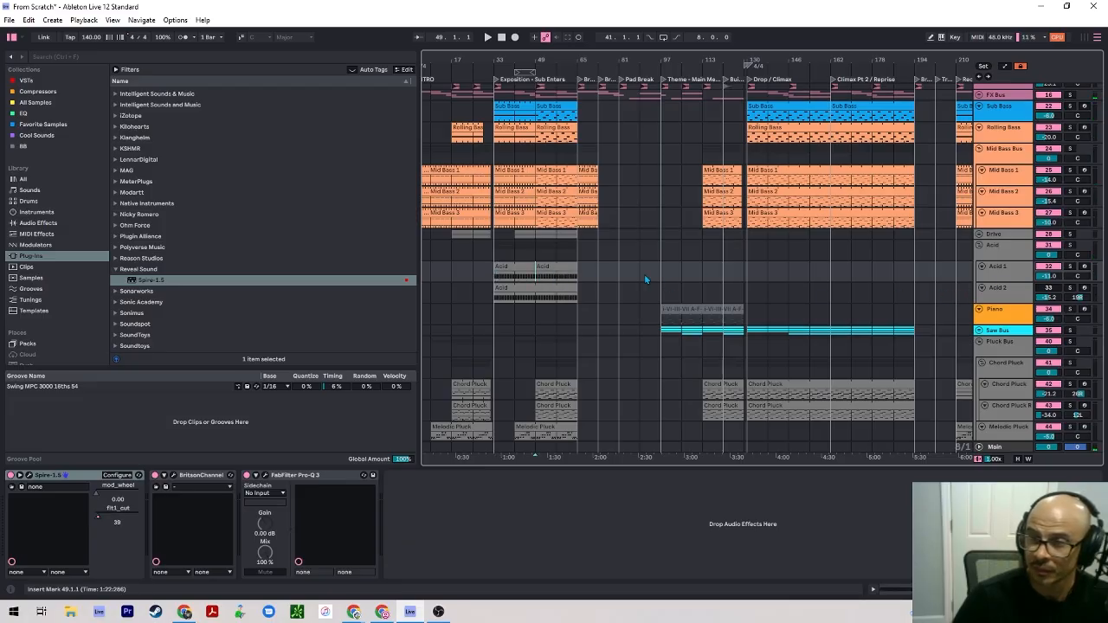
Raise the bar 2 note of the Acid 1 clip starting at bar 49 to F3 and start playback.
double_click(552, 265)
click(301, 325)
key(shift+Up)
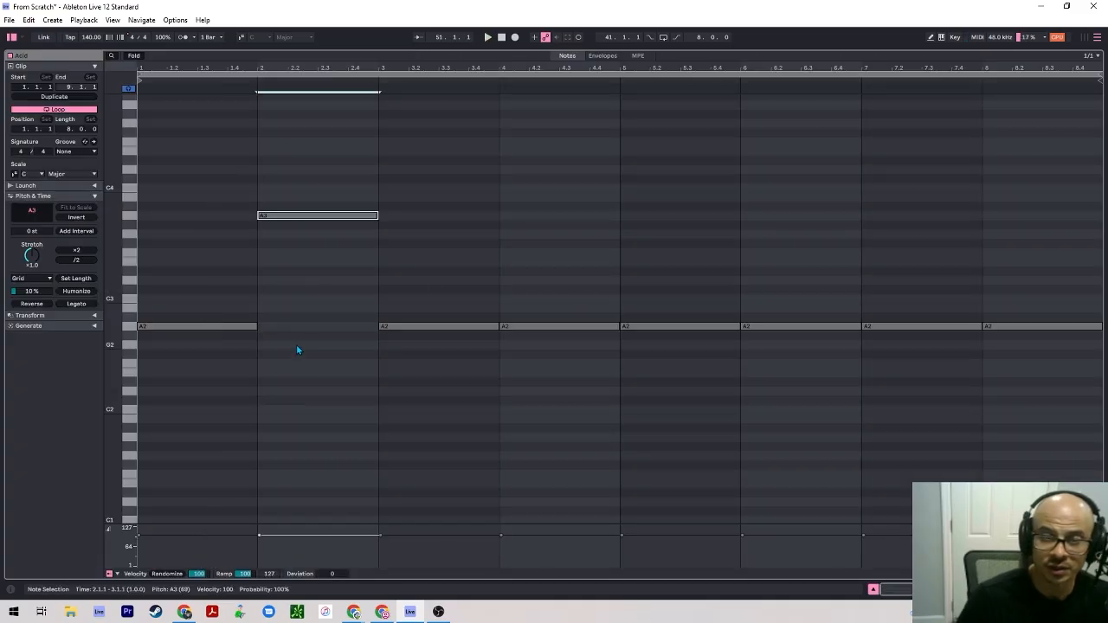
key(Down)
key(Down)
key(space)
Move the same Acid 1 clip's bar 3 note to C3 and its bar 4 note to G2.
click(433, 328)
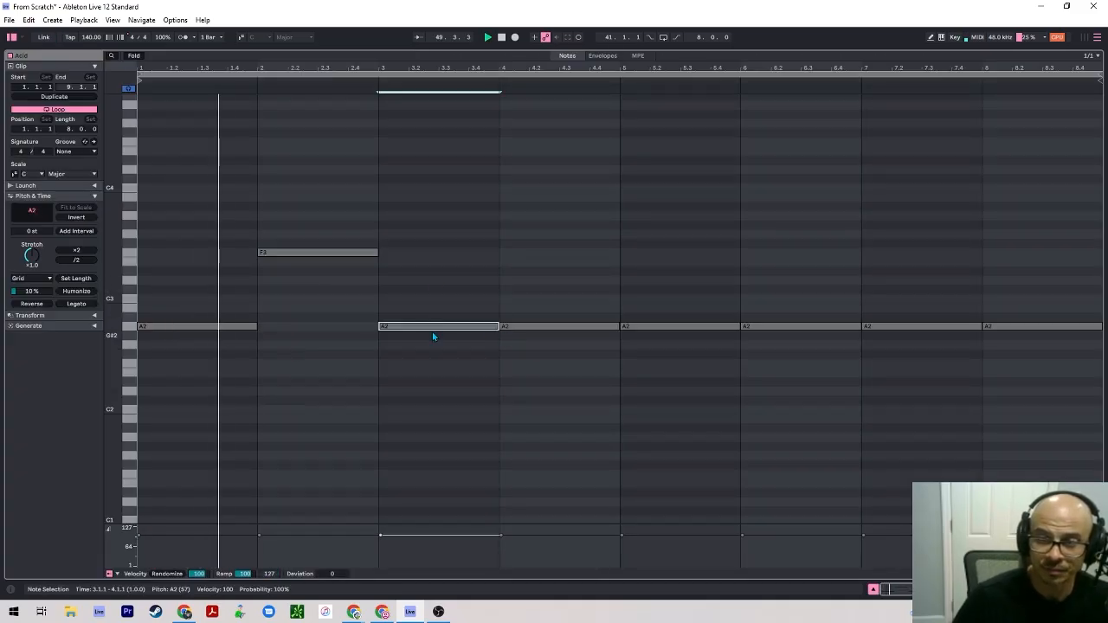
key(Up)
key(Up)
key(Up)
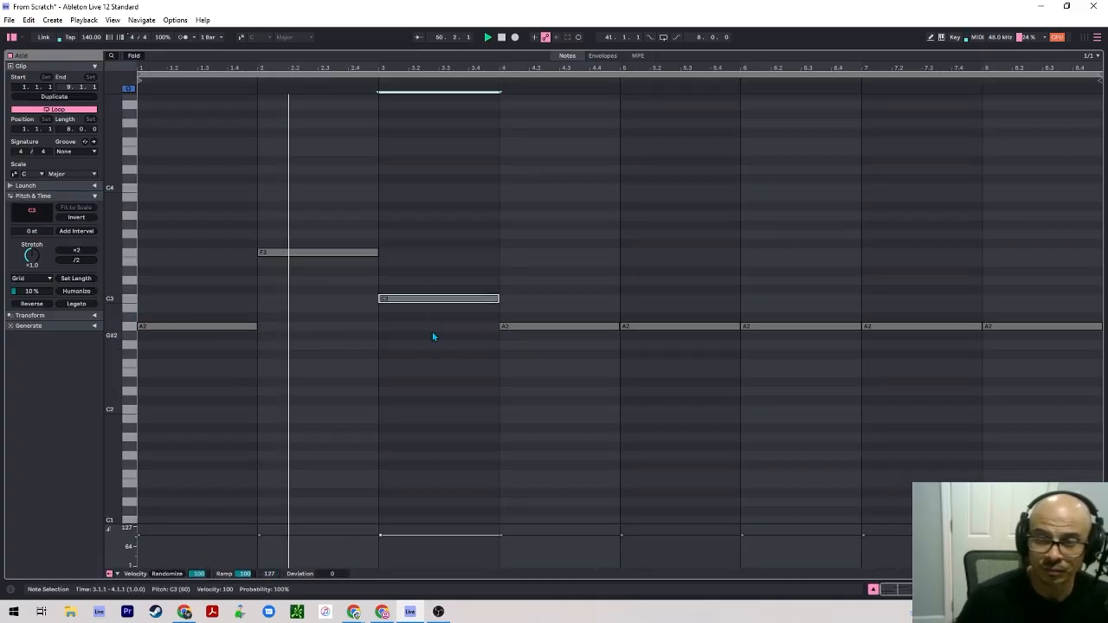
click(530, 326)
key(Down)
key(Down)
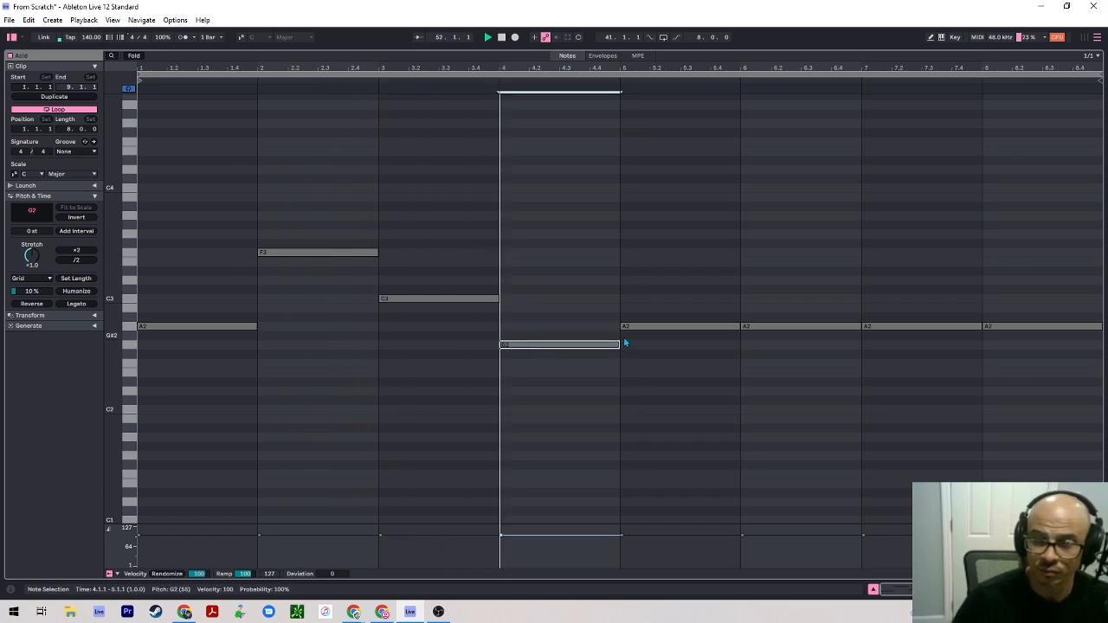
Shorten the loop of the Acid 1 clip at bar 49 to its first four bars and play the result.
key(shift+Tab)
double_click(561, 266)
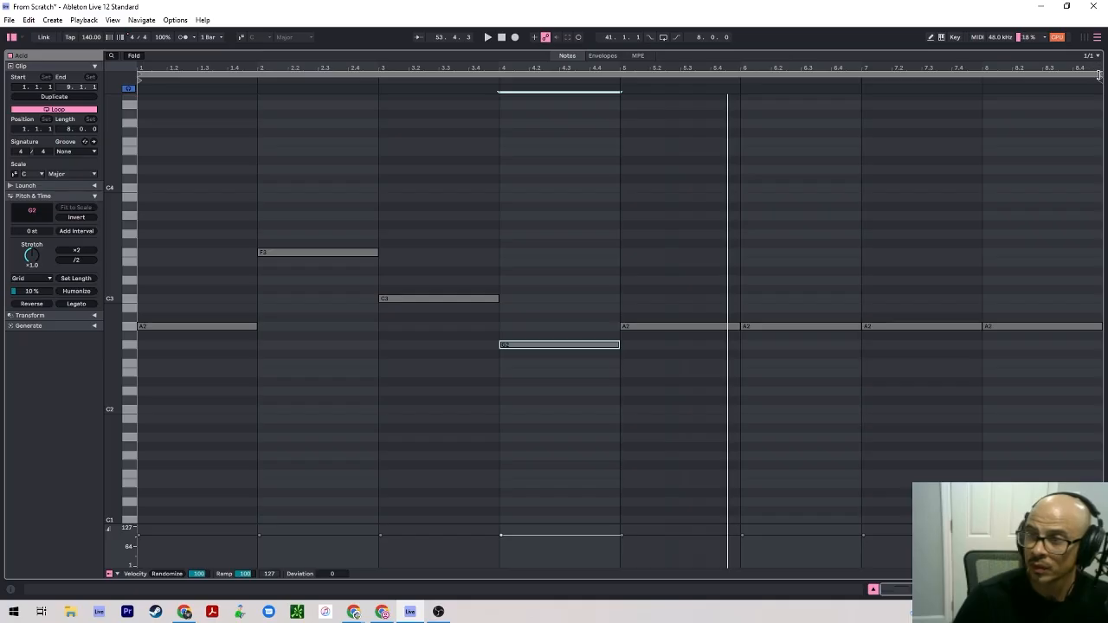
drag(1099, 76, 646, 91)
key(space)
key(shift+Tab)
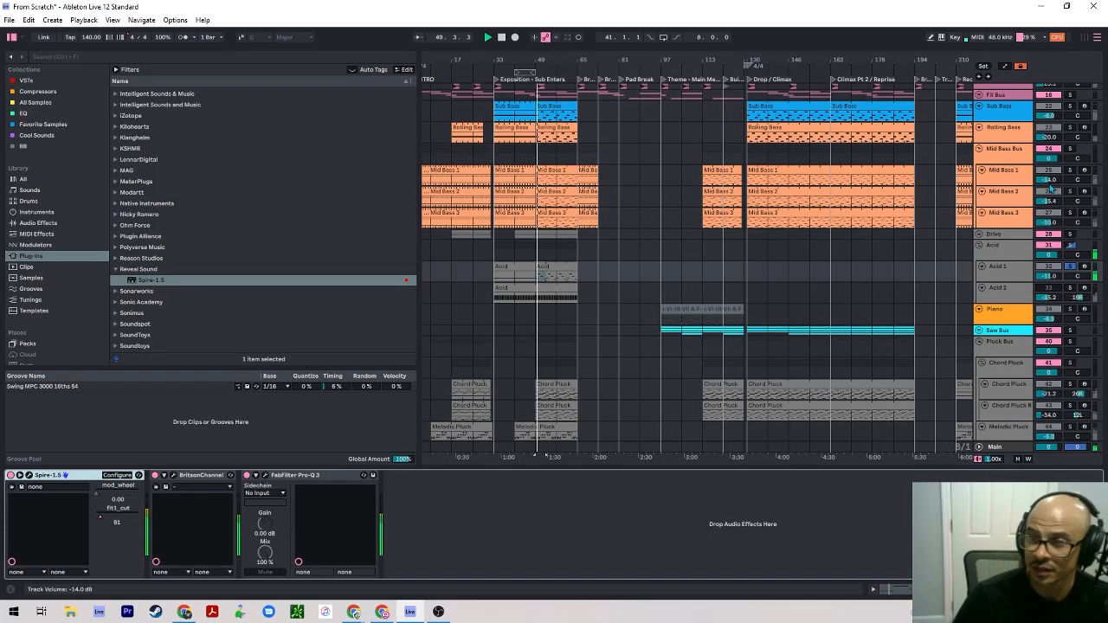
Listen to the soloed acid part while adding the Mid Bass Bus, Rolling Bass, Sub Bass, Kick, Hi Hat Bus and Clap to the solo.
scroll(1052, 186, up, 3)
ctrl+click(1072, 226)
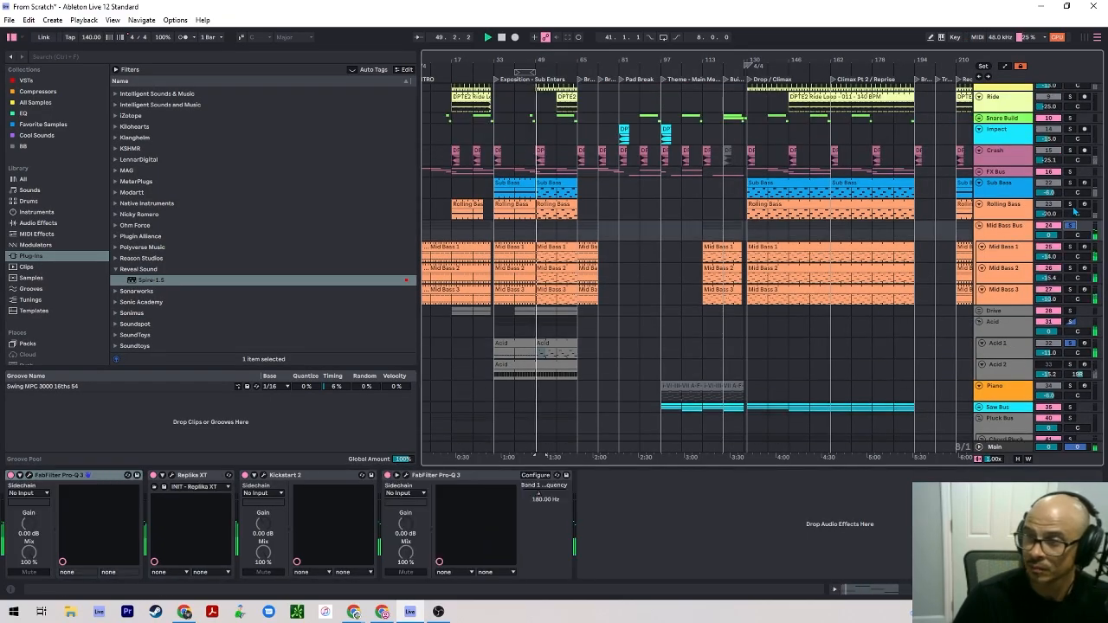
ctrl+click(1071, 206)
ctrl+click(1070, 185)
scroll(1070, 186, up, 6)
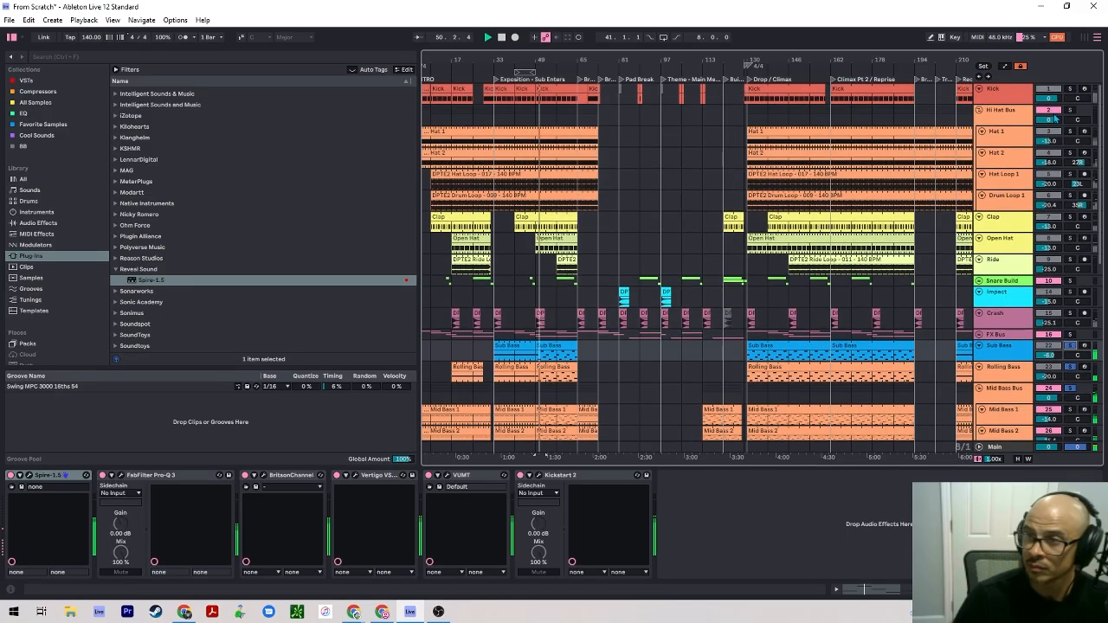
ctrl+click(1070, 89)
ctrl+click(1072, 111)
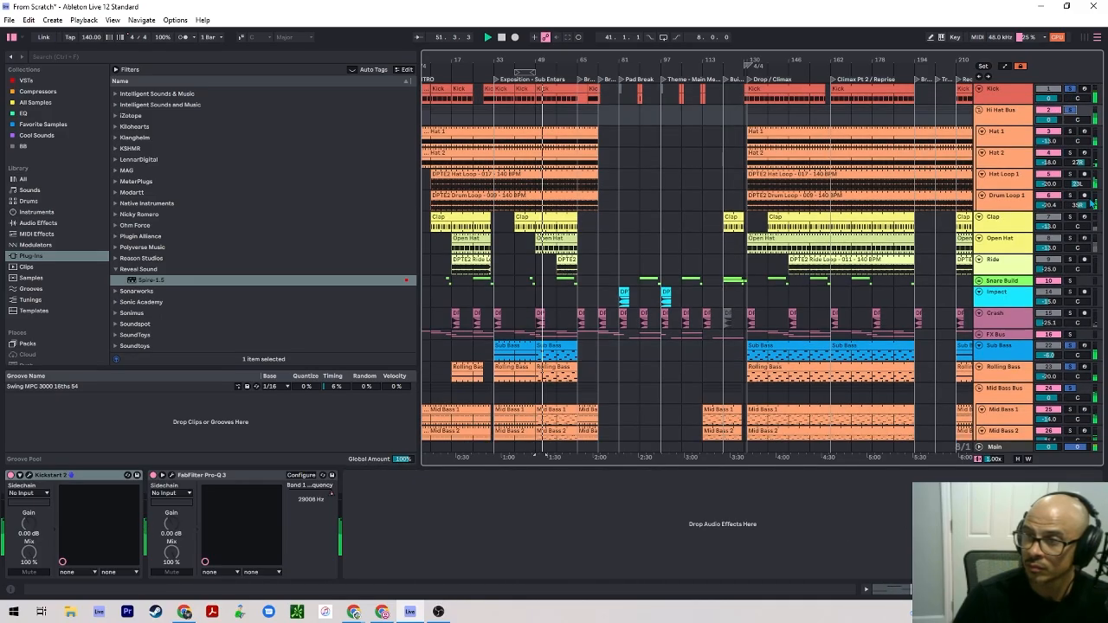
ctrl+click(1071, 217)
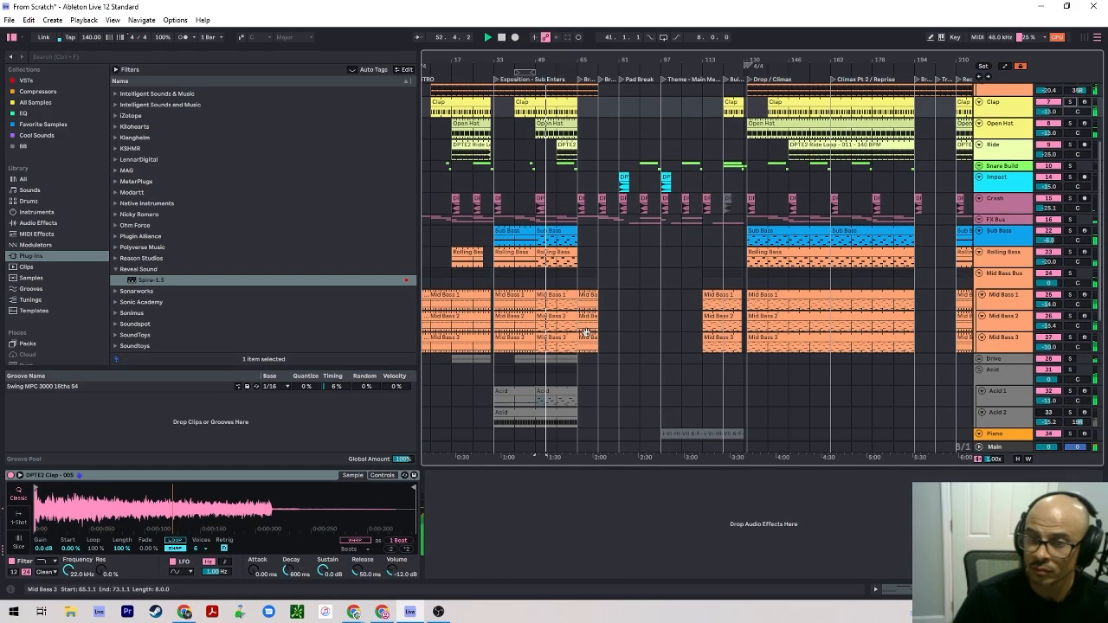
Listen to the full mix from bar 49 and switch off Acid 1 to compare the section without it.
scroll(567, 327, down, 4)
scroll(567, 327, down, 8)
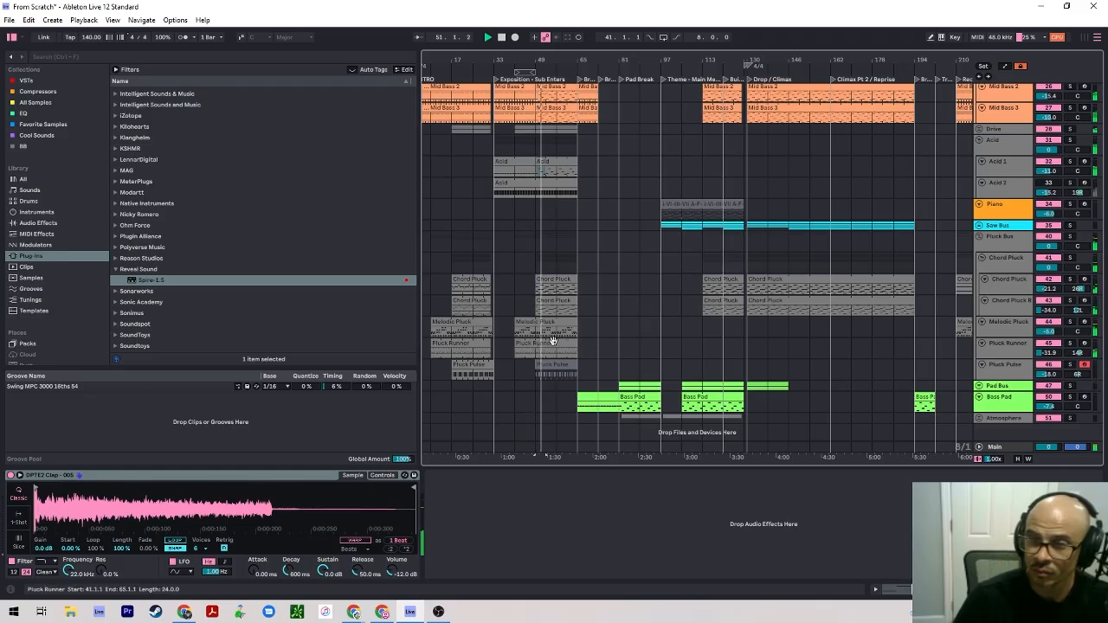
scroll(557, 239, up, 1)
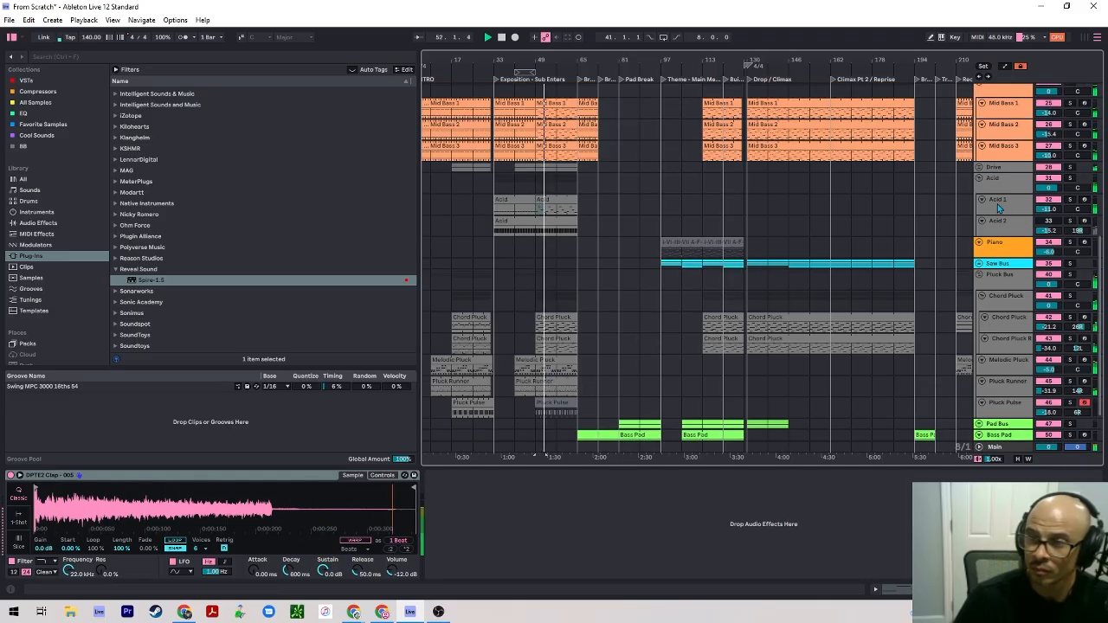
click(1023, 214)
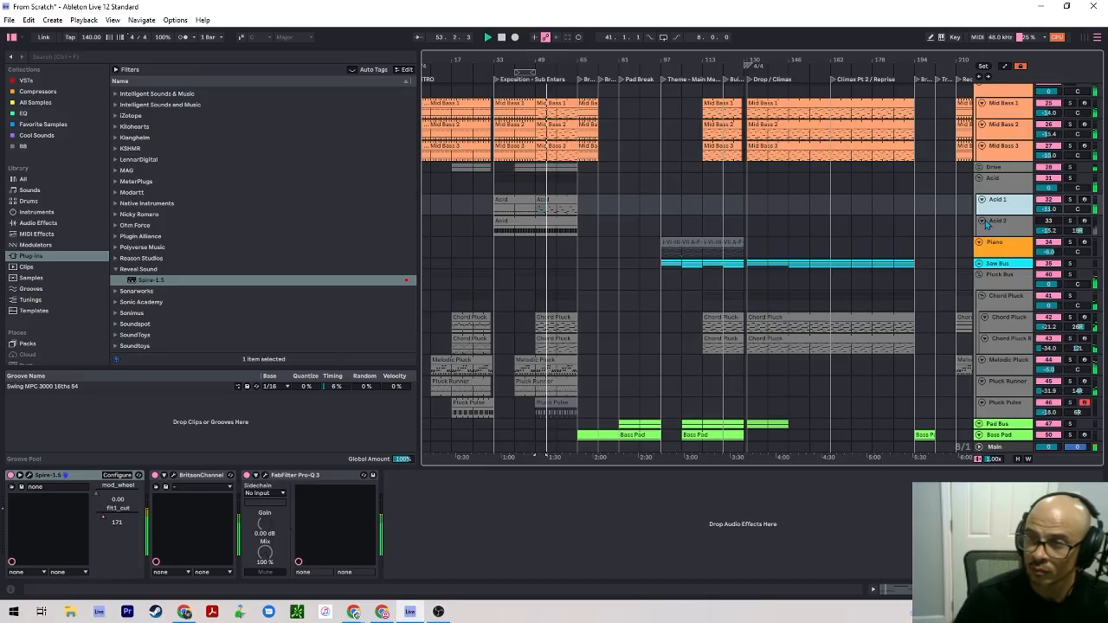
scroll(544, 299, down, 1)
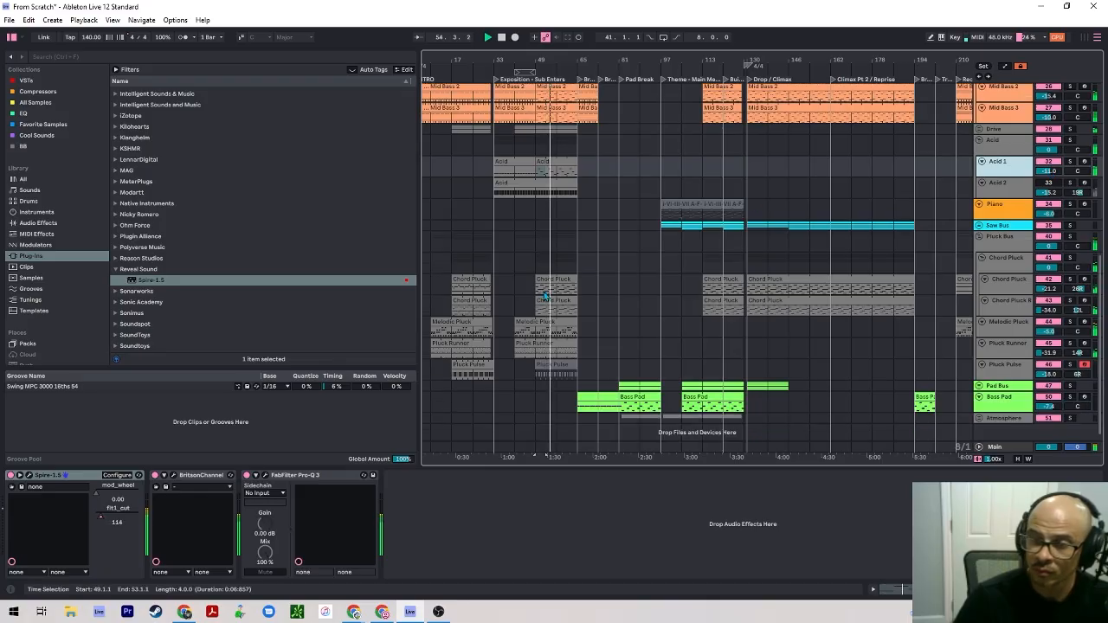
click(1048, 169)
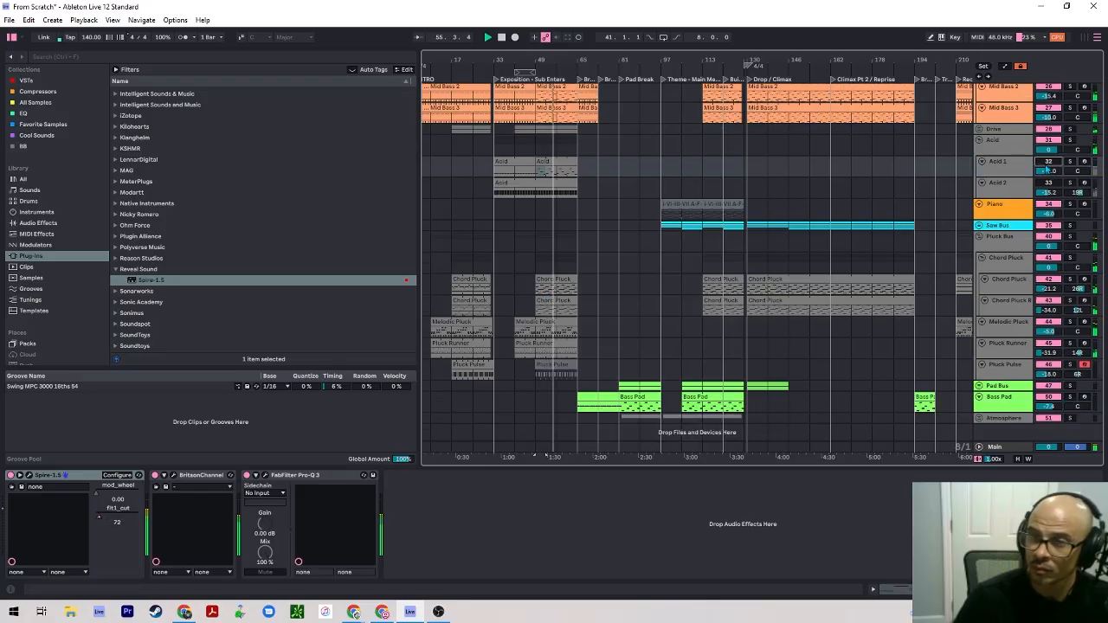
click(532, 149)
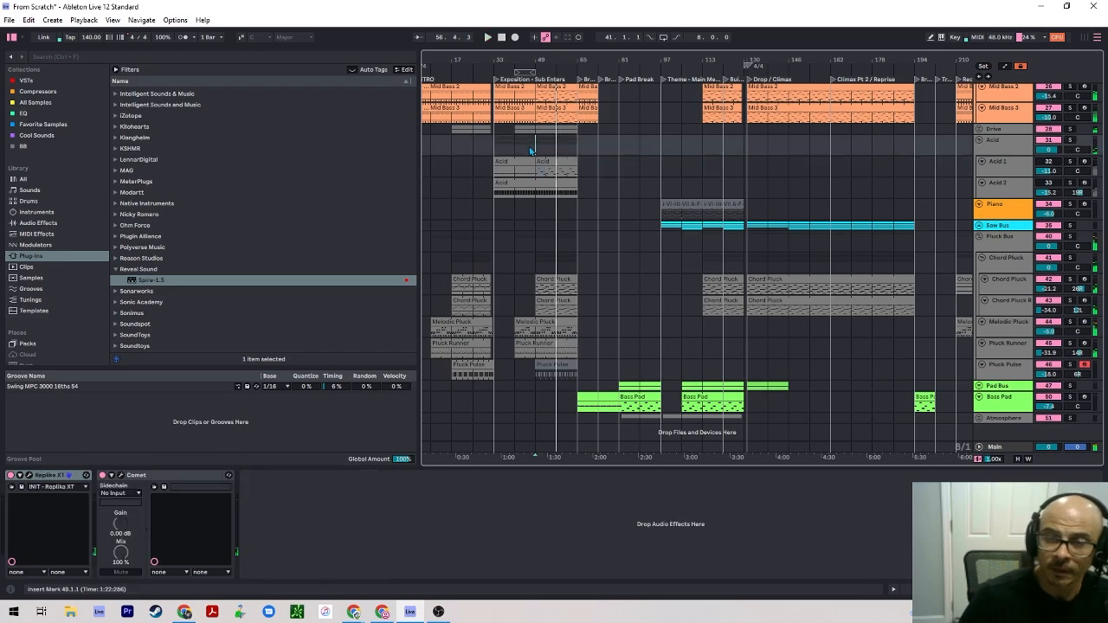
Play from bar 41 and from bar 49 to compare the original and changed Acid 1 clips in the mix.
click(560, 163)
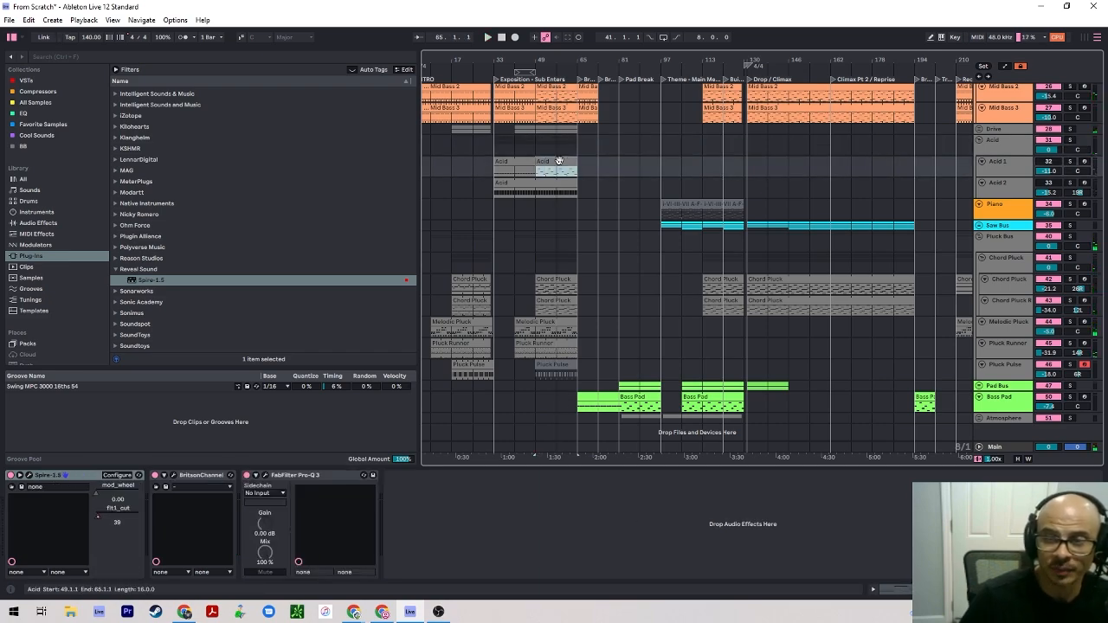
click(516, 147)
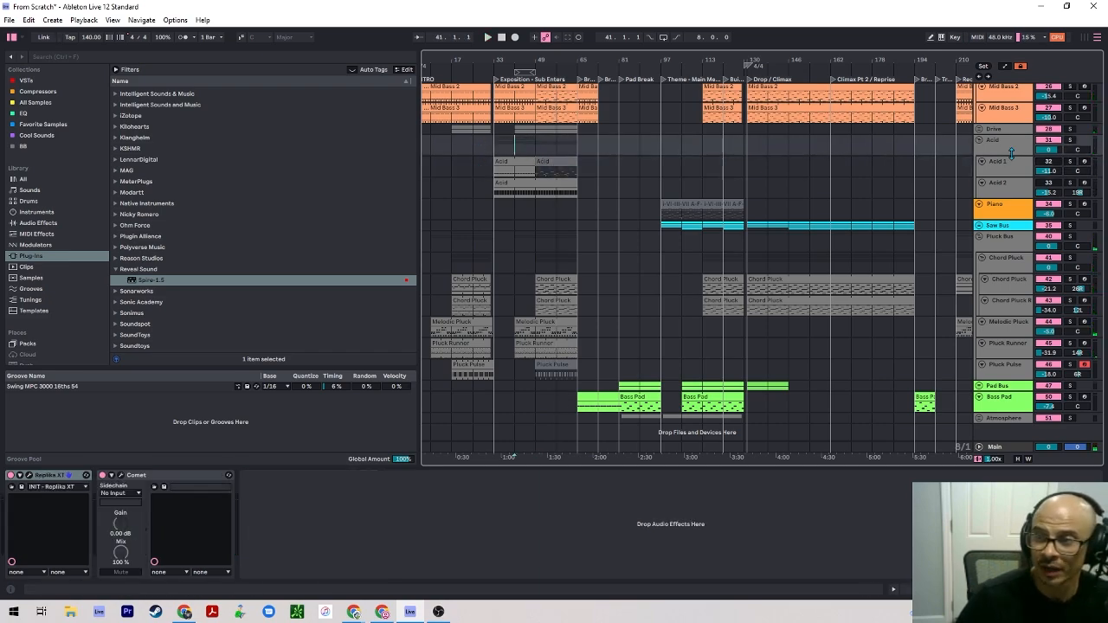
key(space)
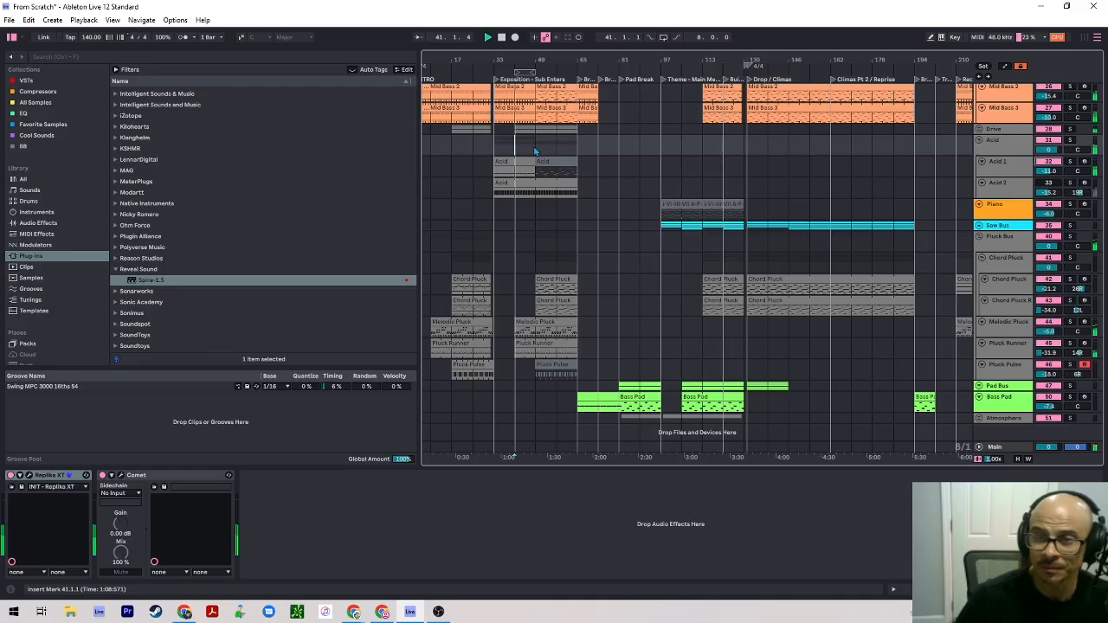
click(541, 151)
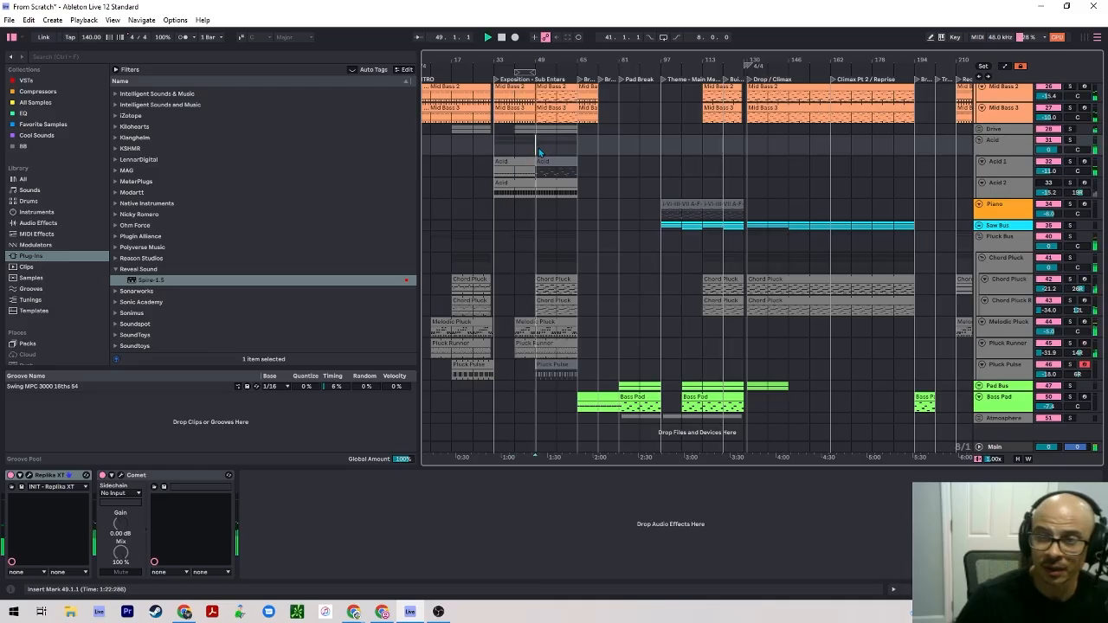
click(516, 160)
click(548, 170)
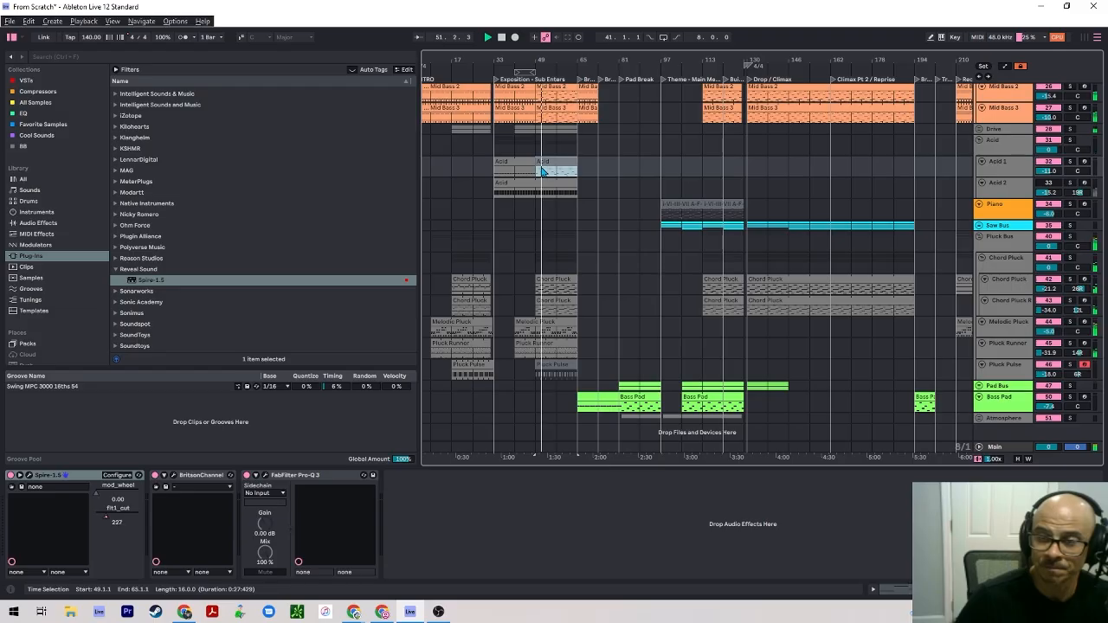
Unfold the Drive group and examine its two clips against the bass and acid parts between bars 54 and 65.
scroll(693, 216, up, 3)
click(810, 237)
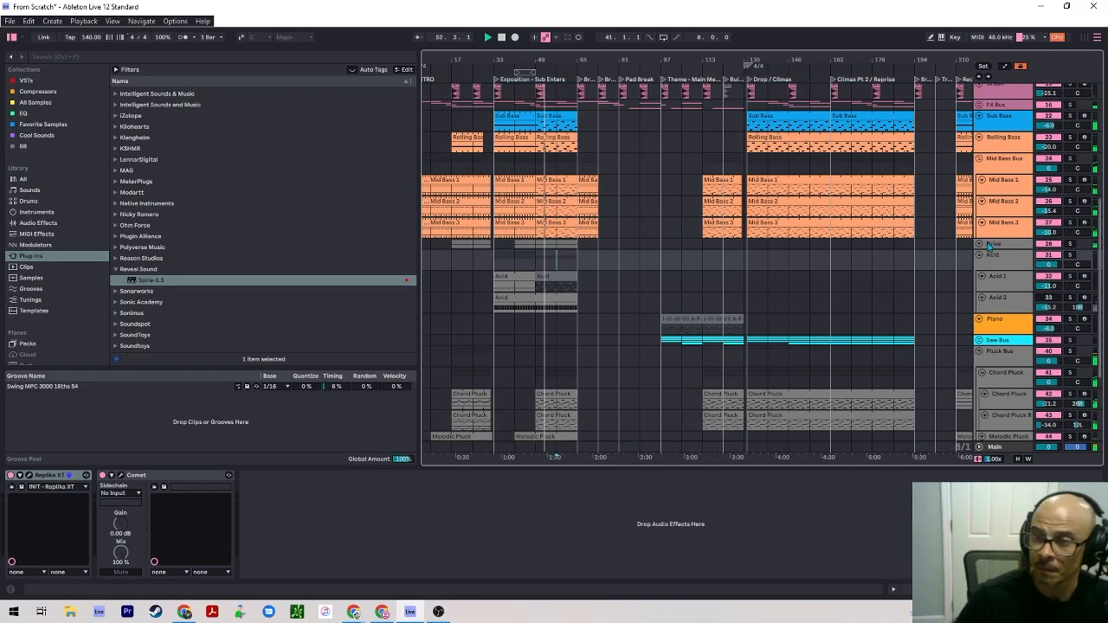
click(981, 244)
scroll(554, 275, down, 1)
scroll(563, 257, up, 1)
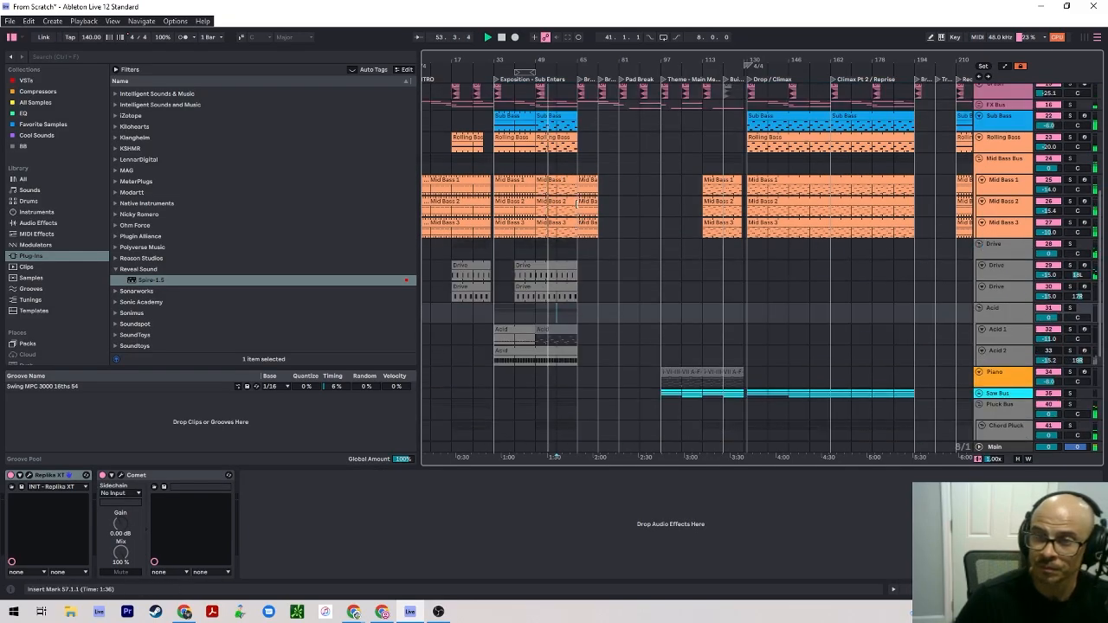
scroll(565, 173, up, 5)
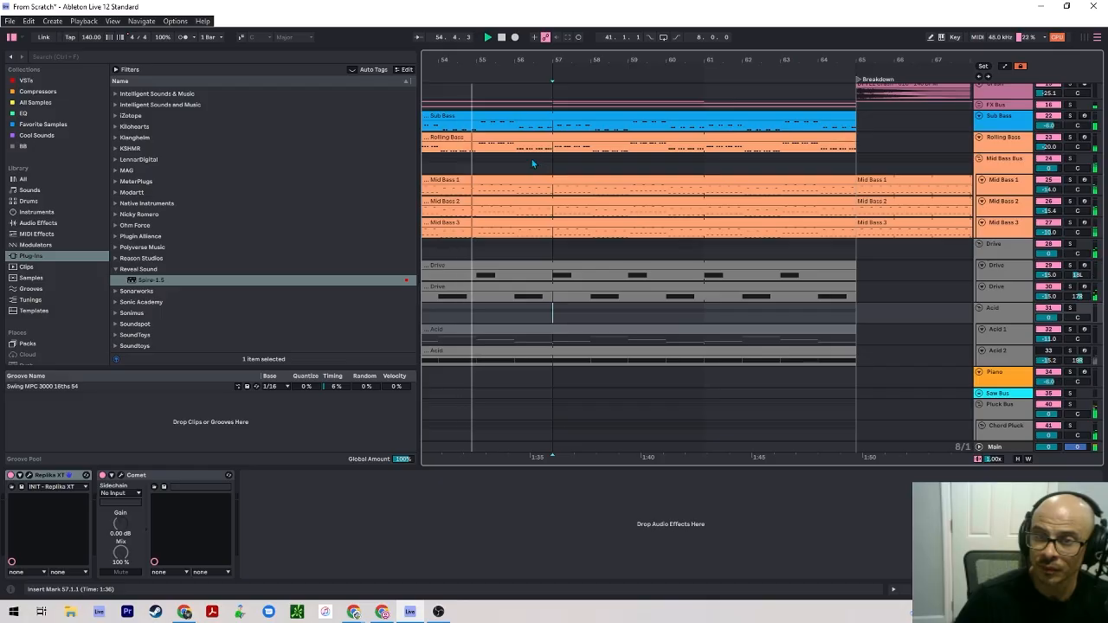
scroll(531, 158, down, 6)
scroll(533, 158, down, 4)
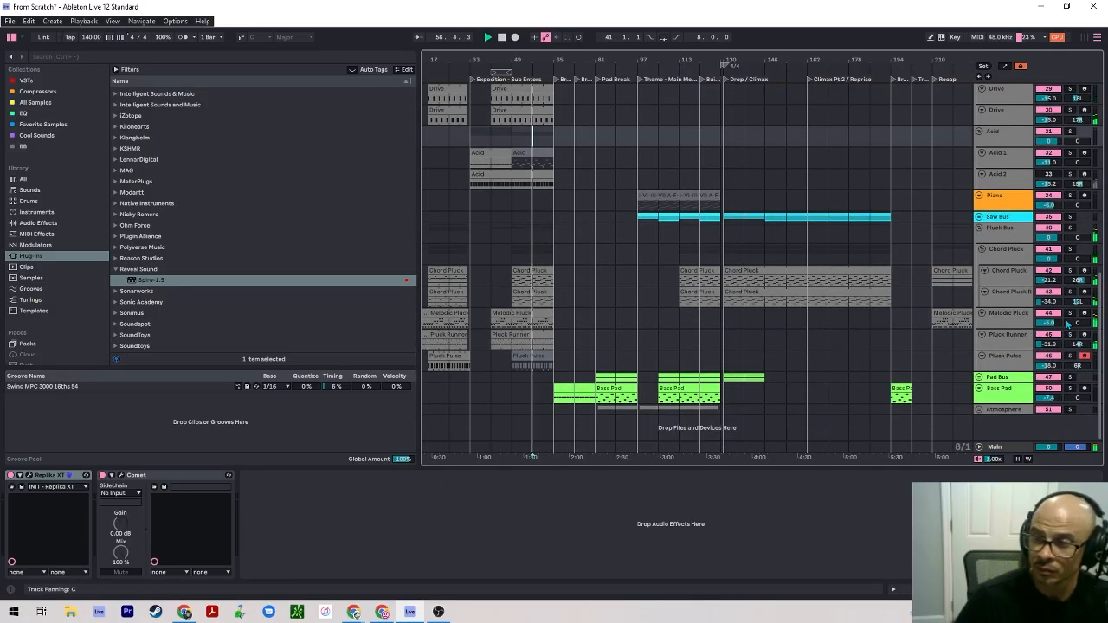
Restore the unsplit Acid 1 clip with its original notes and play the section from bar 49.
click(1005, 323)
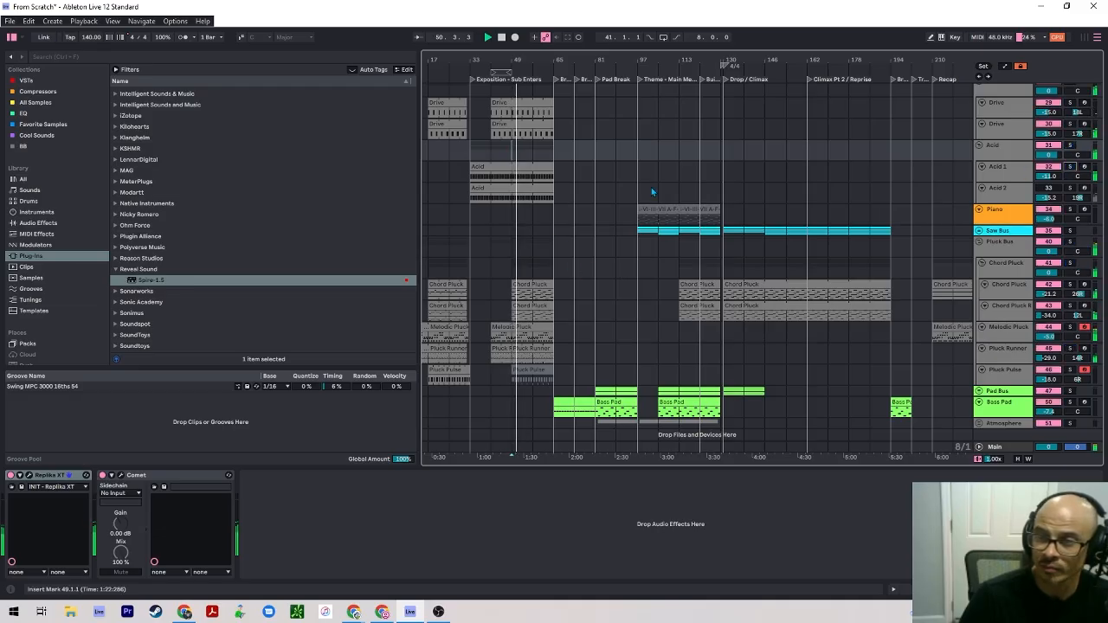
scroll(621, 292, down, 1)
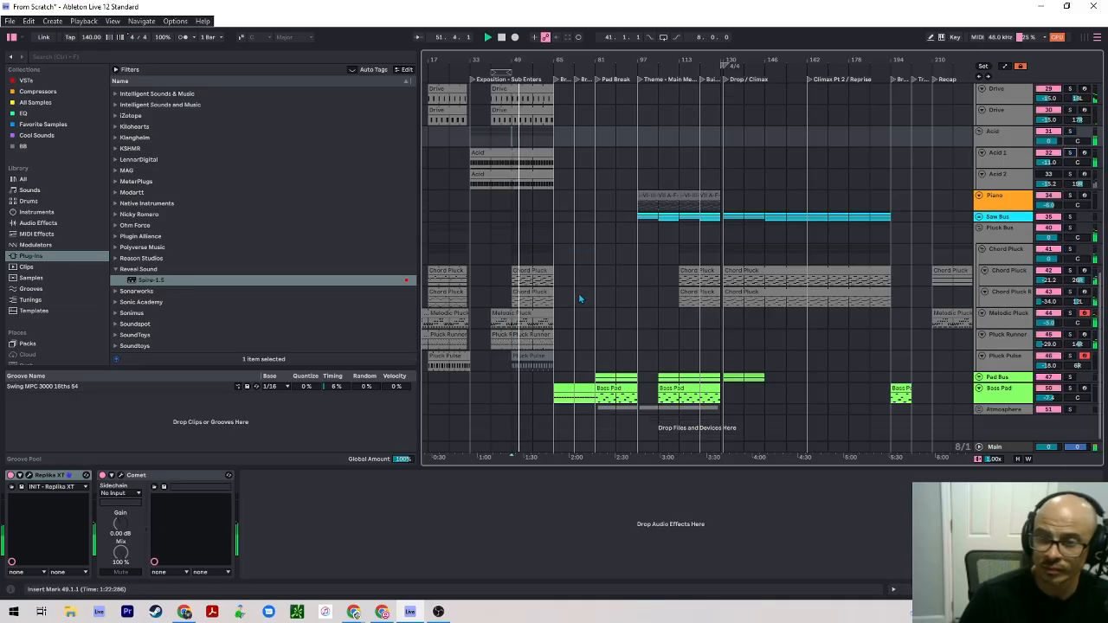
scroll(544, 253, up, 5)
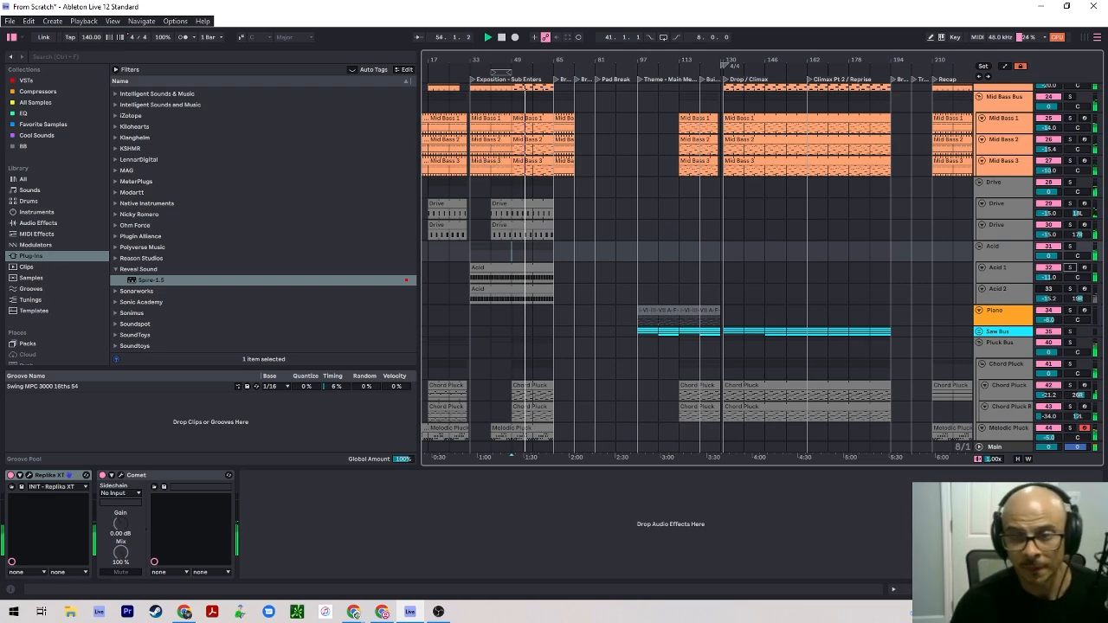
scroll(1004, 259, down, 3)
Check the Acid 1, Chord Pluck and Melodic Pluck tracks one by one during playback, and review the drum tracks.
click(1024, 196)
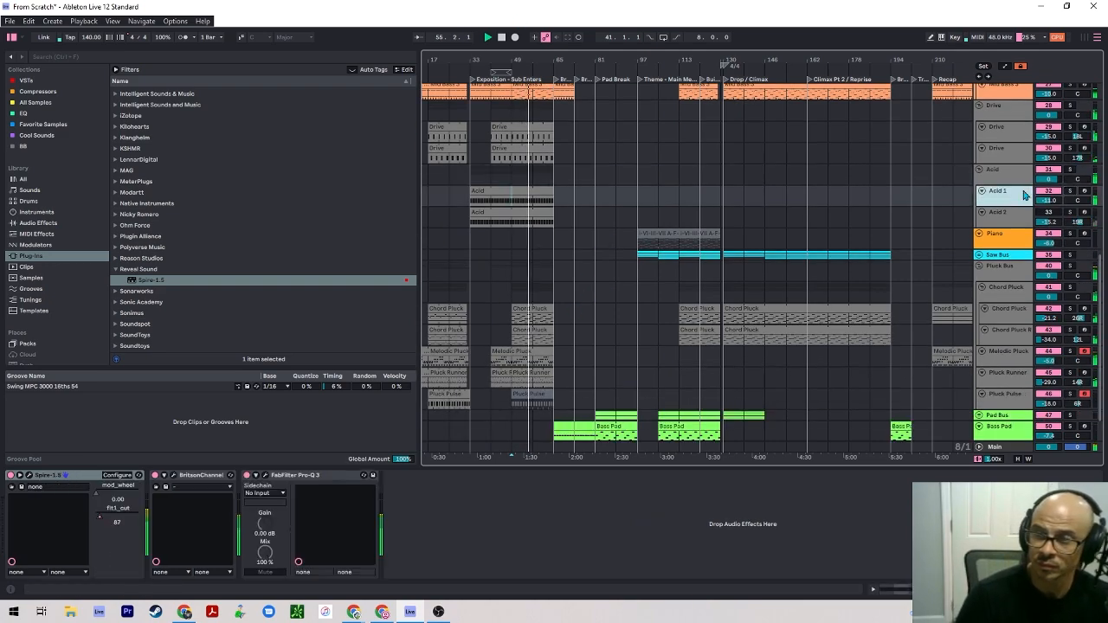
scroll(577, 318, down, 2)
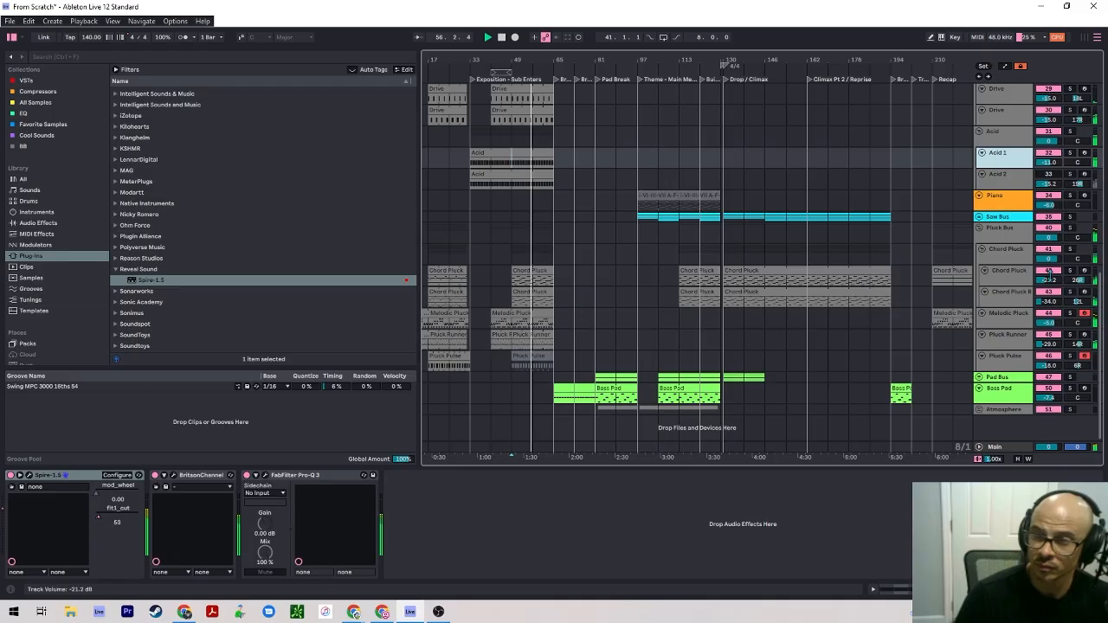
click(1011, 274)
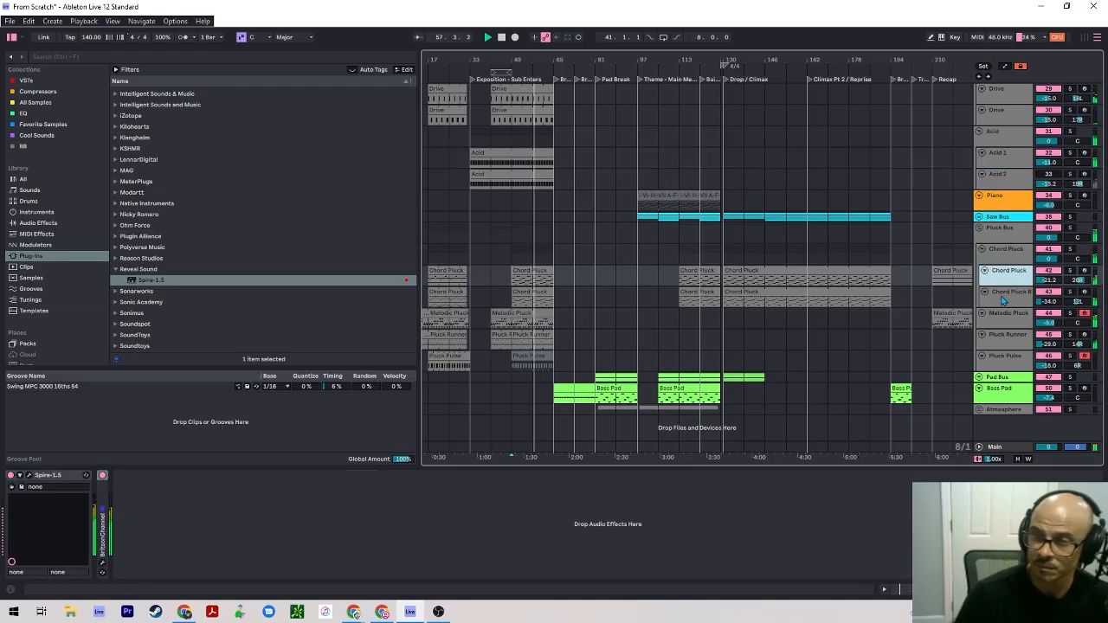
click(1003, 296)
click(997, 316)
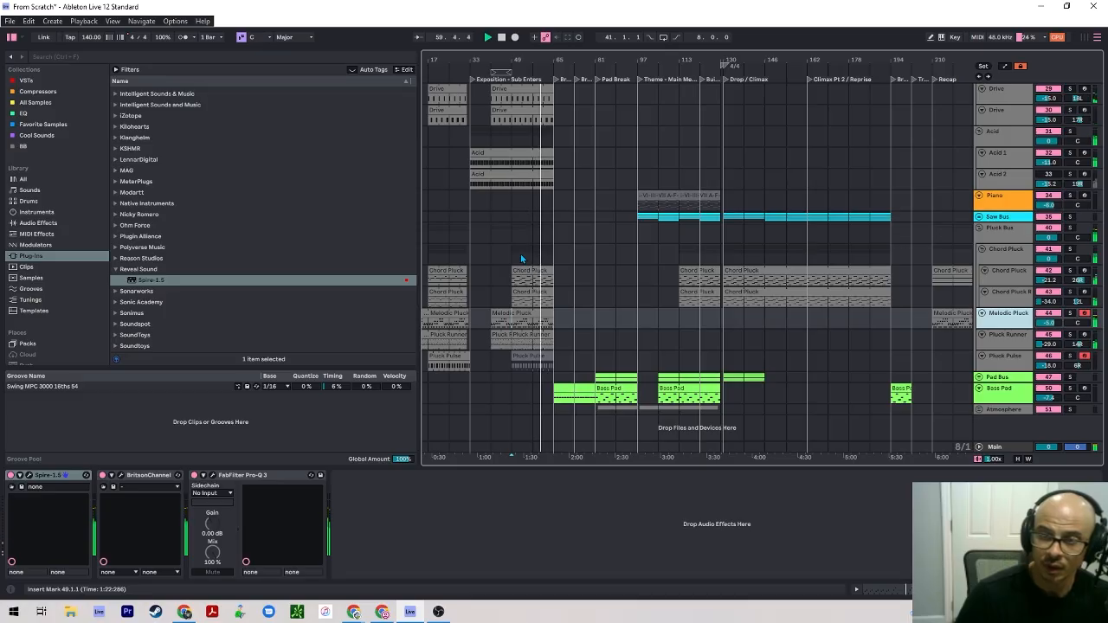
scroll(521, 258, up, 15)
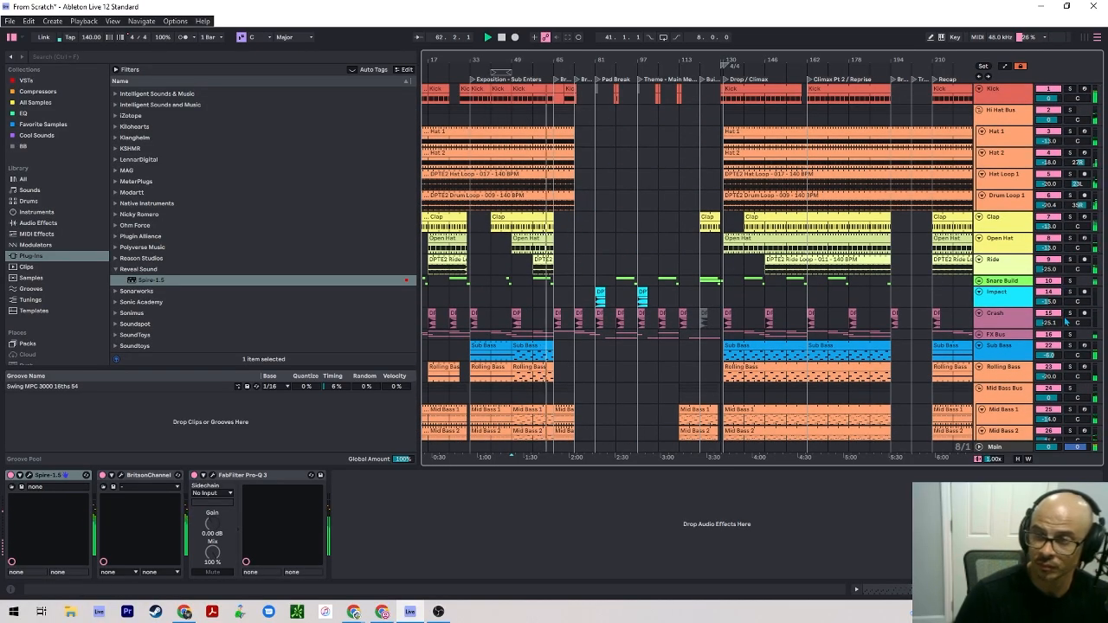
Examine the end of the Exposition around bar 65 during playback, then stop and set the playback start to bar 41.
scroll(552, 292, up, 5)
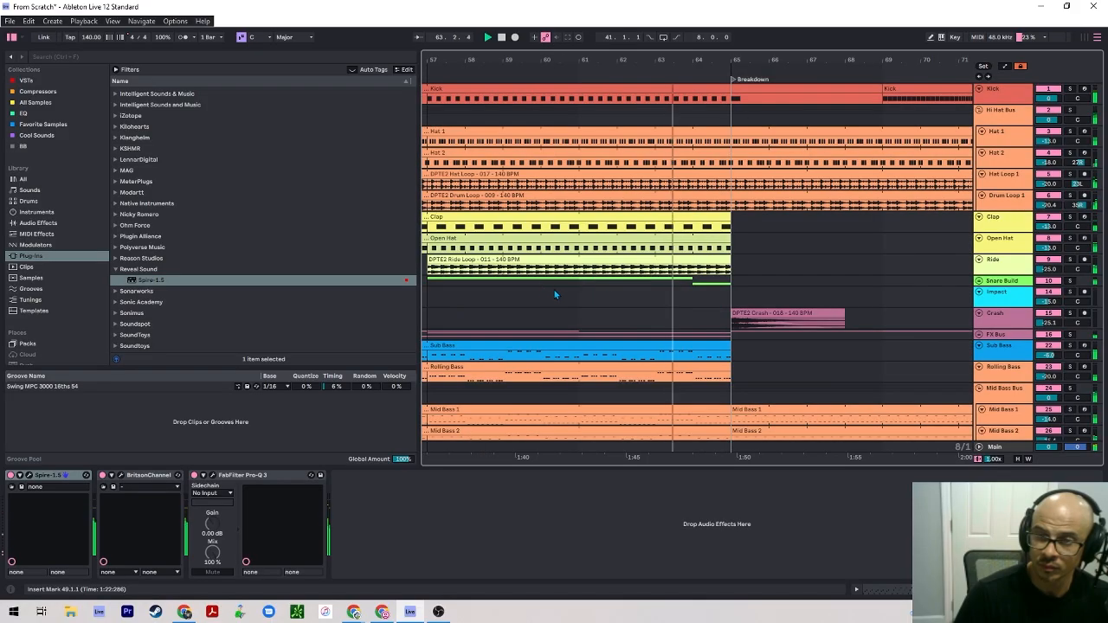
scroll(554, 294, down, 5)
scroll(536, 305, down, 1)
scroll(511, 286, down, 3)
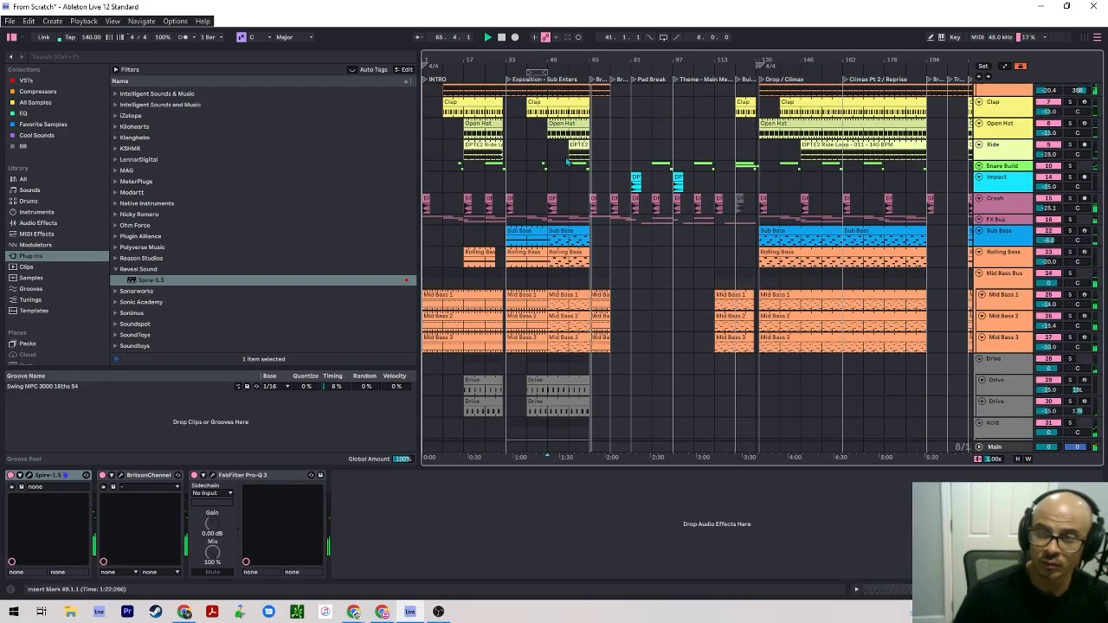
click(520, 156)
key(space)
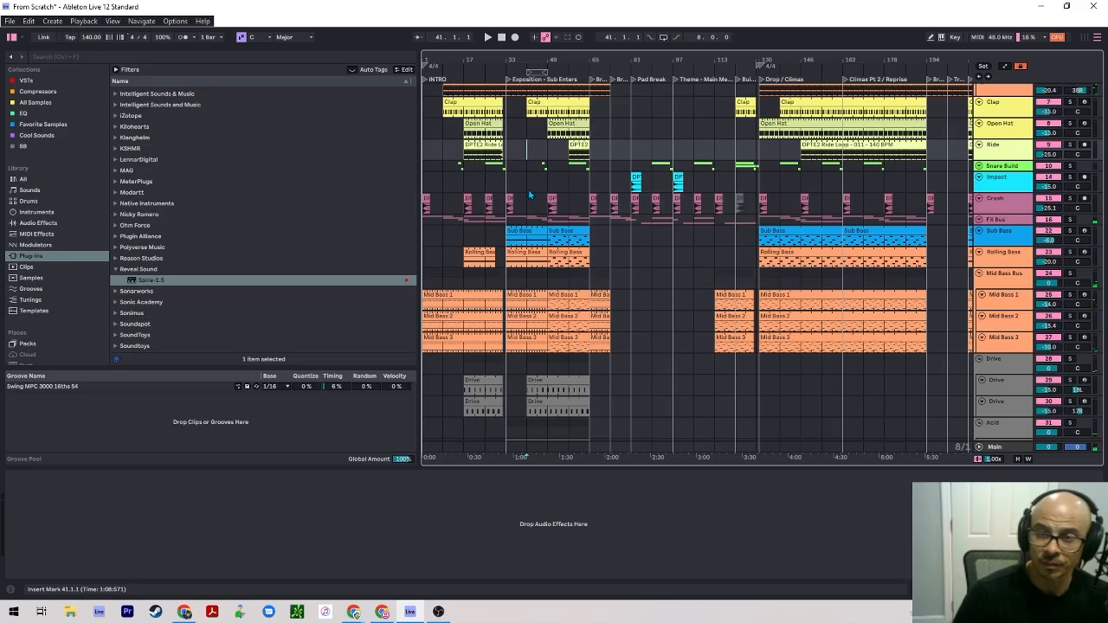
Review the Drive, Acid, Saw and Pluck tracks from bar 41 and select the Exposition's Pluck Pulse clip at bar 49.
scroll(535, 201, down, 10)
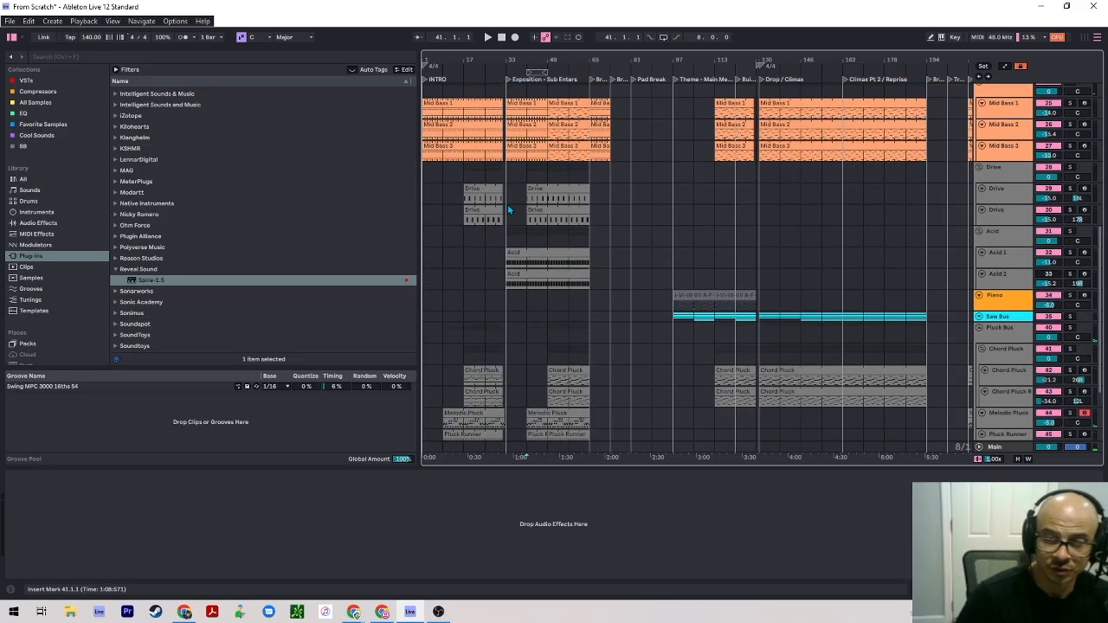
click(1000, 320)
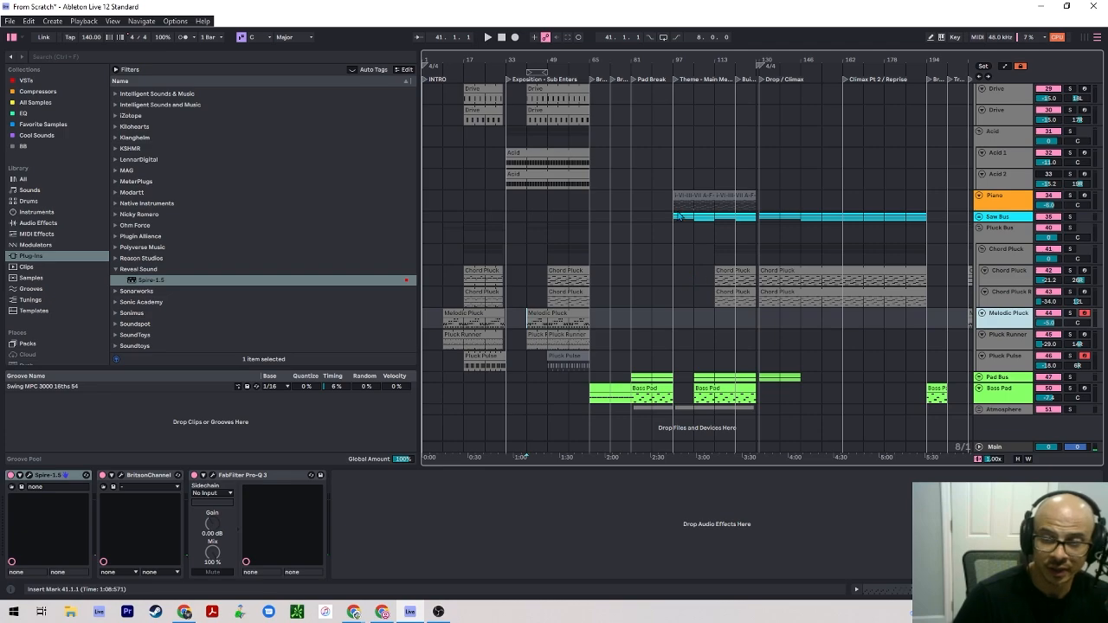
click(561, 355)
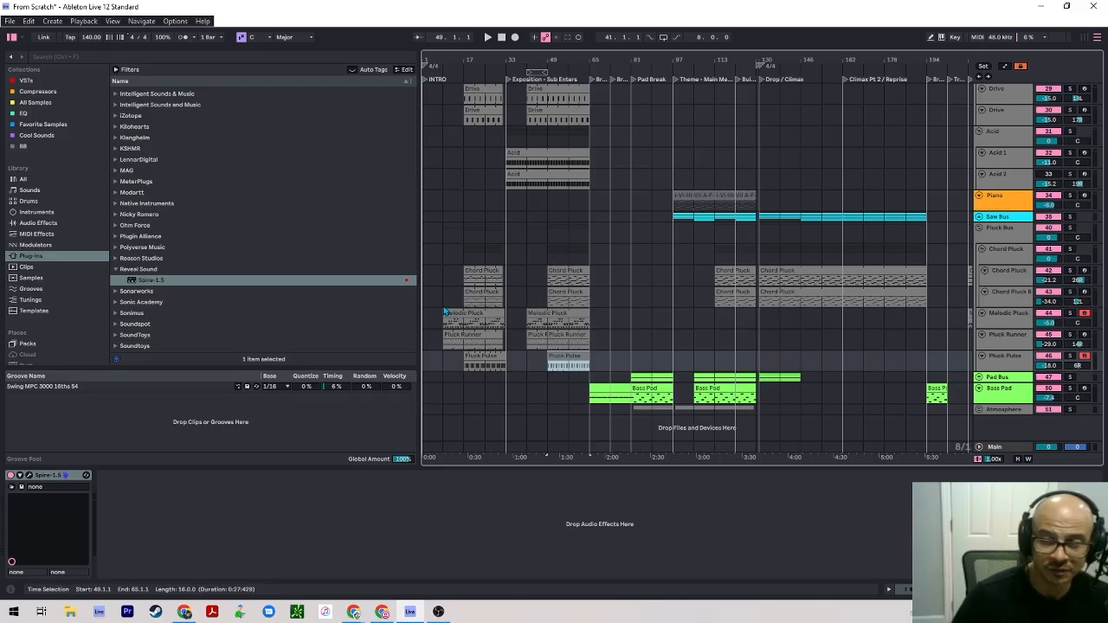
scroll(485, 246, up, 4)
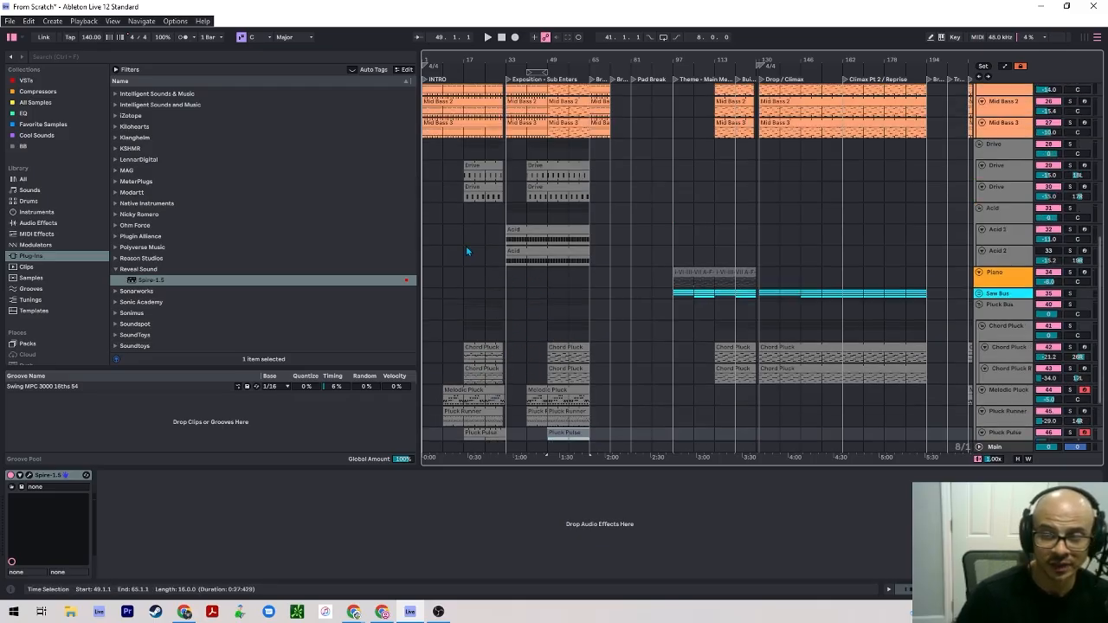
scroll(472, 239, down, 2)
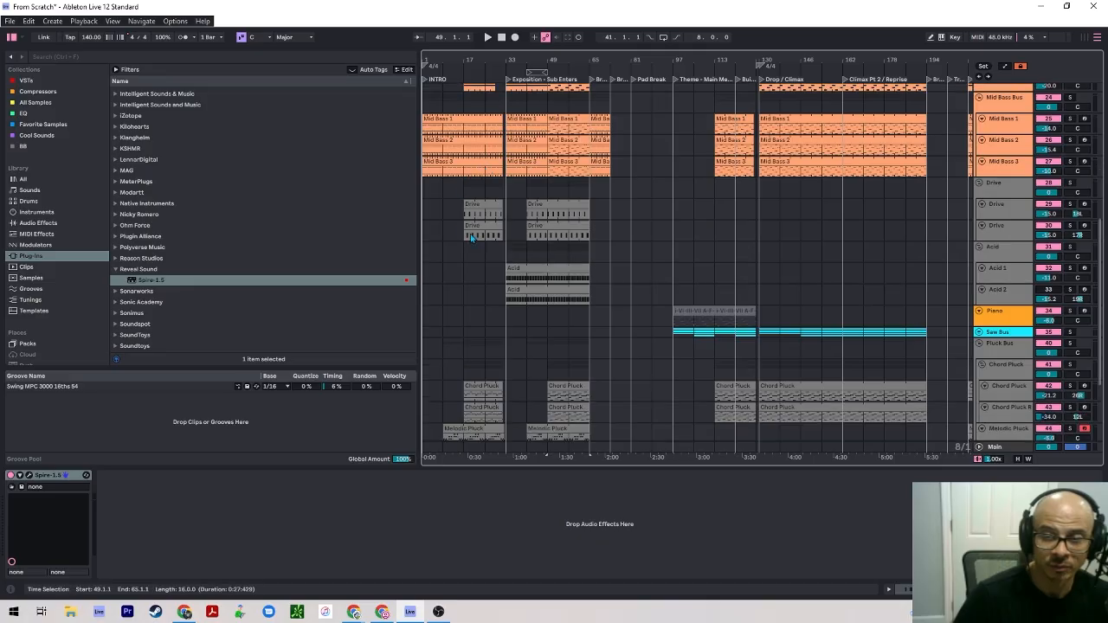
click(548, 250)
scroll(559, 268, down, 4)
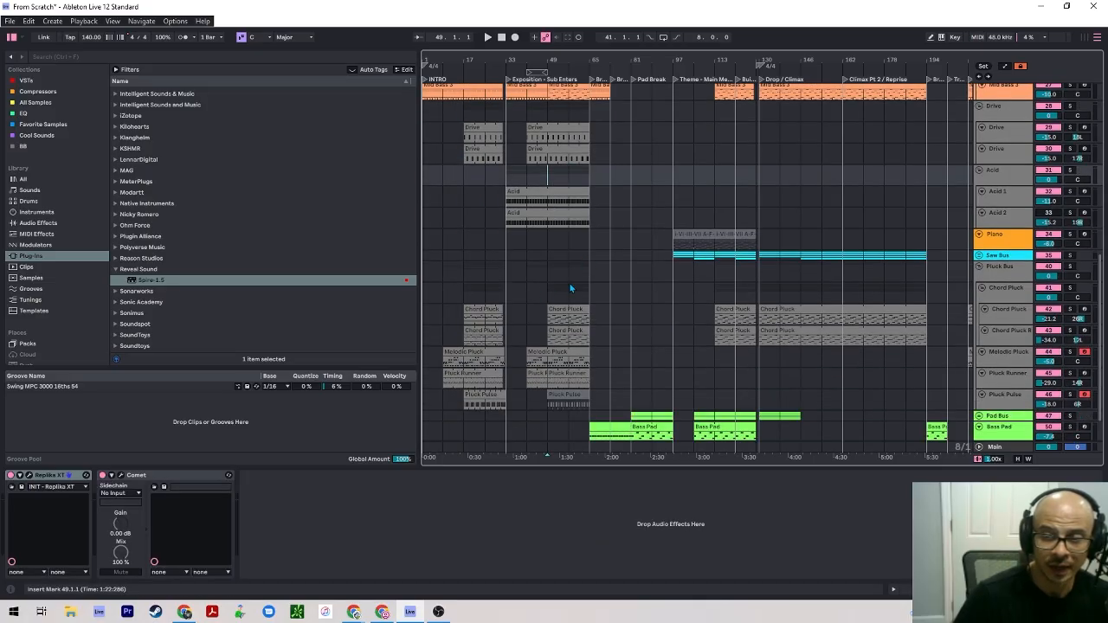
scroll(567, 113, up, 6)
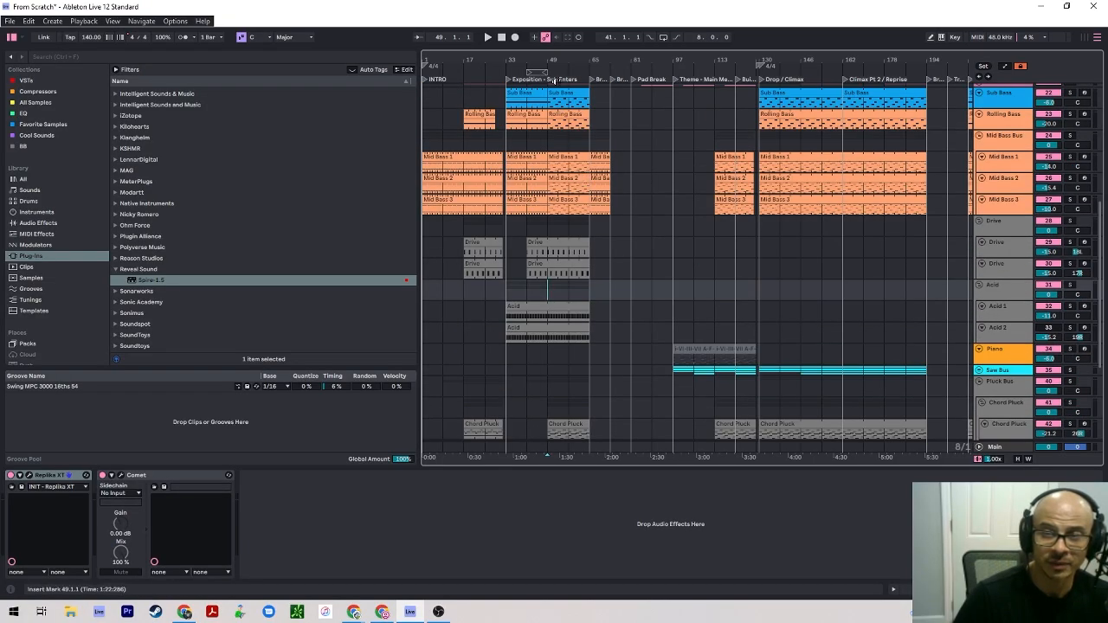
Highlight bars 49 to 65 across the bass and Drive tracks, and bars 41 to 65 of the two Acid clips.
drag(546, 144, 594, 240)
scroll(574, 240, down, 1)
click(564, 254)
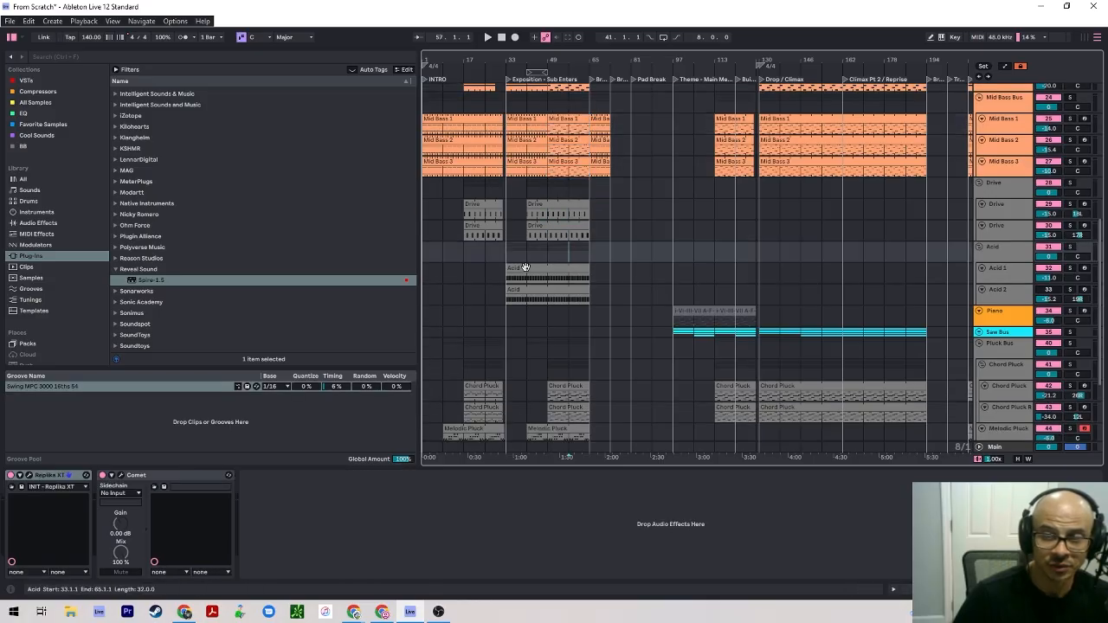
drag(527, 272, 588, 256)
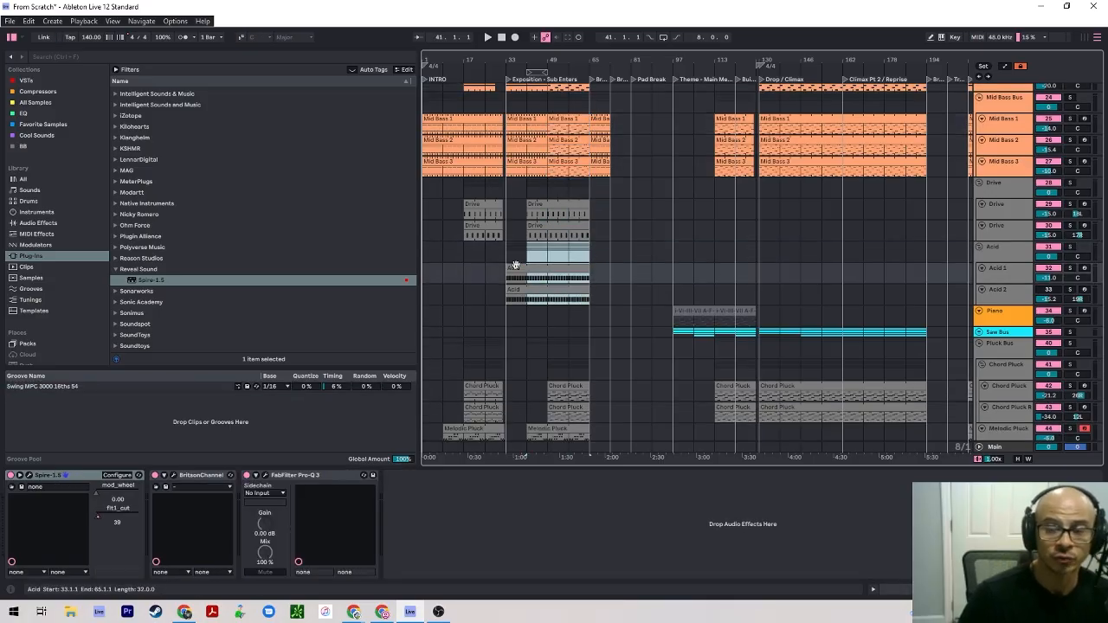
scroll(650, 257, down, 3)
click(636, 337)
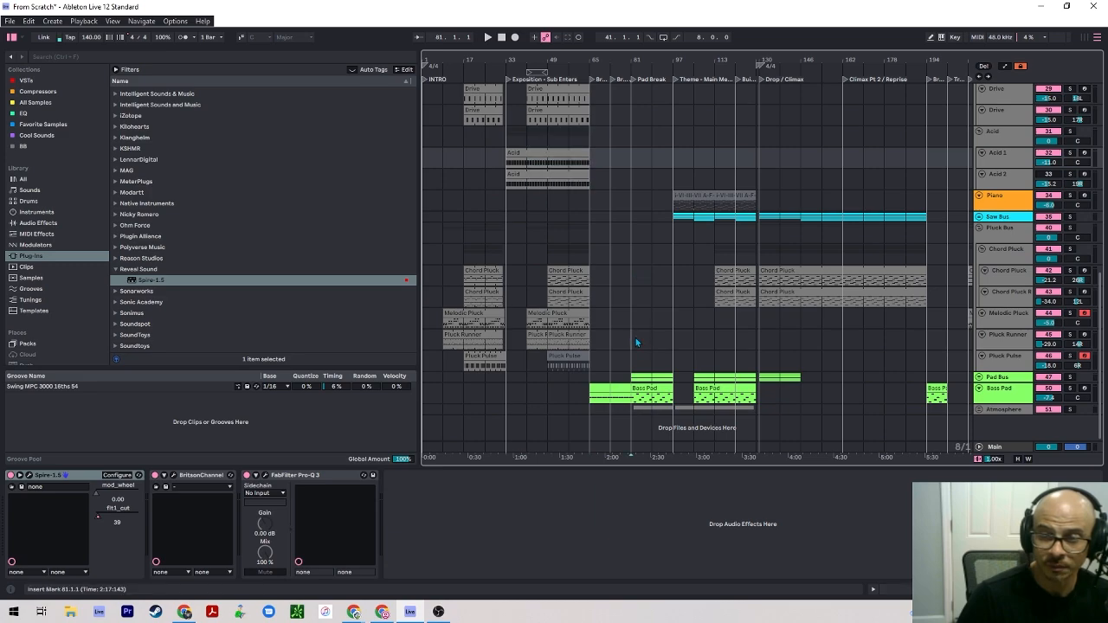
Copy the Melodic Pluck and Pluck Runner clips starting at bar 41 to the Recap at bar 210.
scroll(634, 333, up, 3)
scroll(646, 351, down, 3)
click(549, 313)
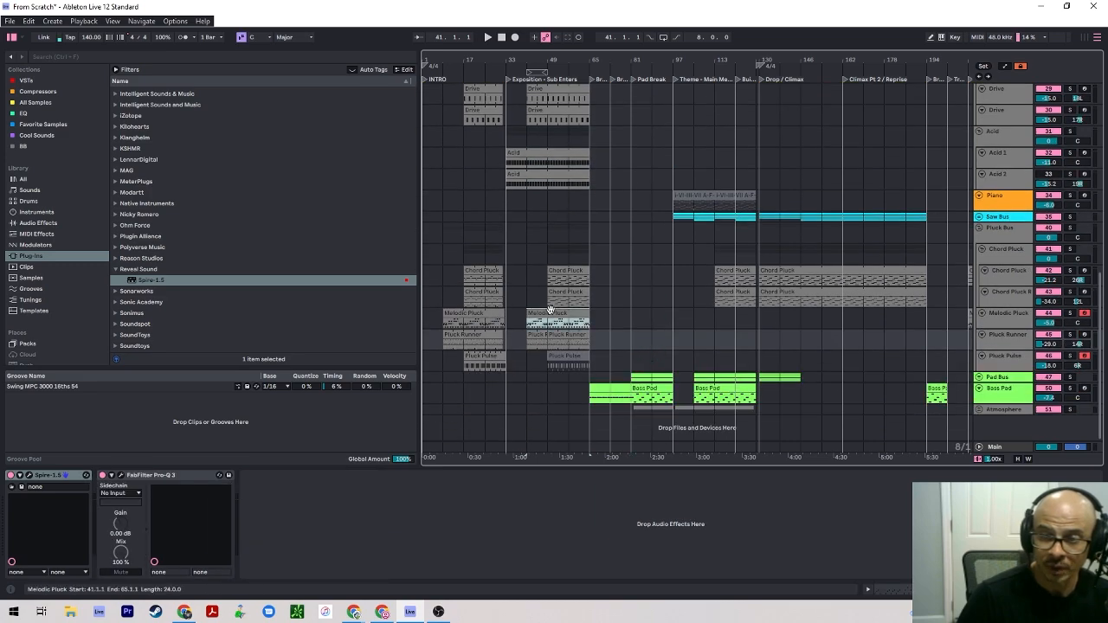
shift+click(543, 334)
drag(550, 313, 896, 325)
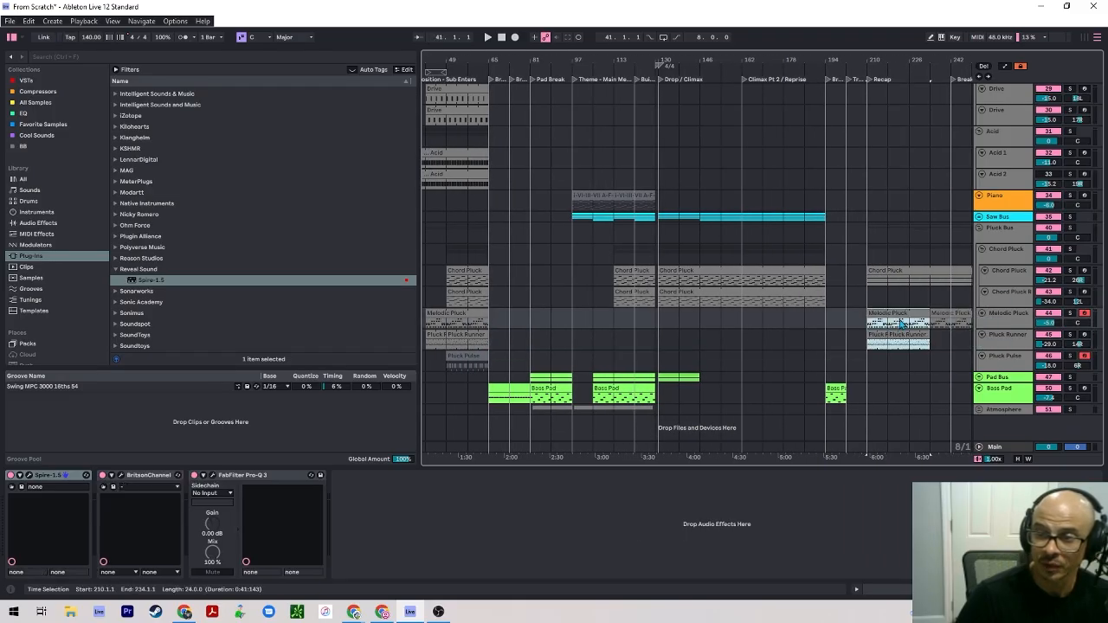
scroll(901, 325, right, 2)
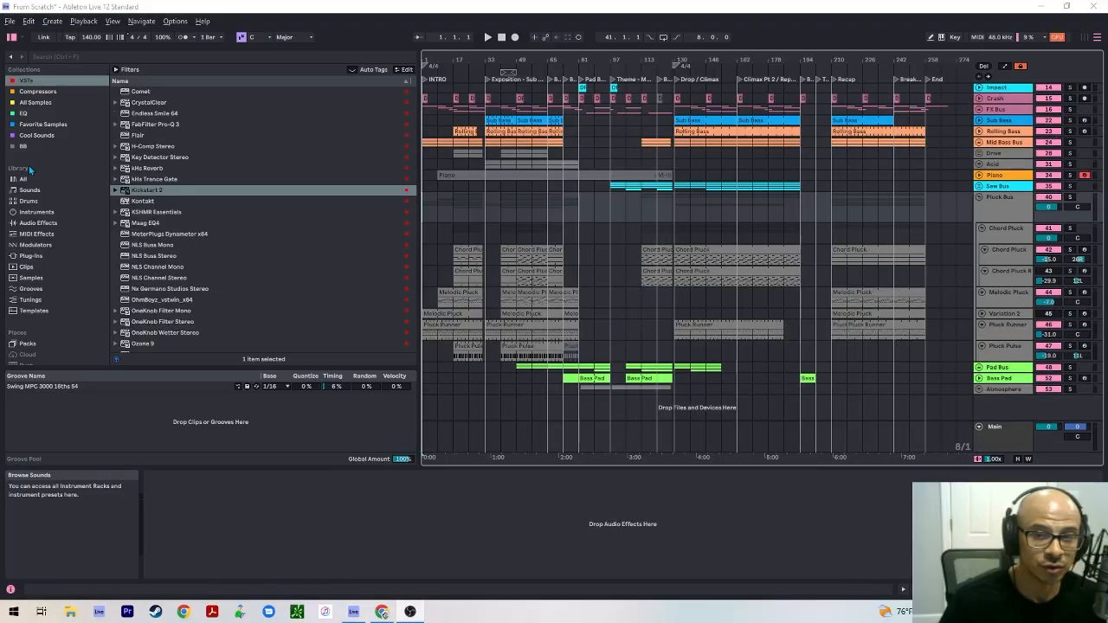
Solo the first Chord Pluck track, view its clip notes at bar 17 and play it, then return to the arrangement.
click(453, 231)
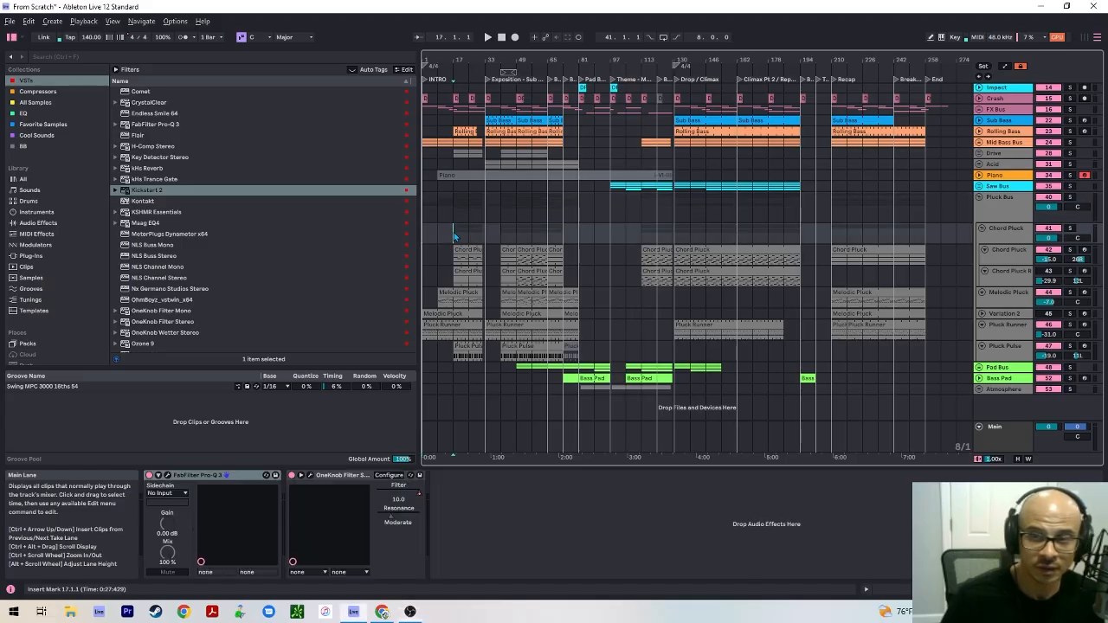
click(1008, 251)
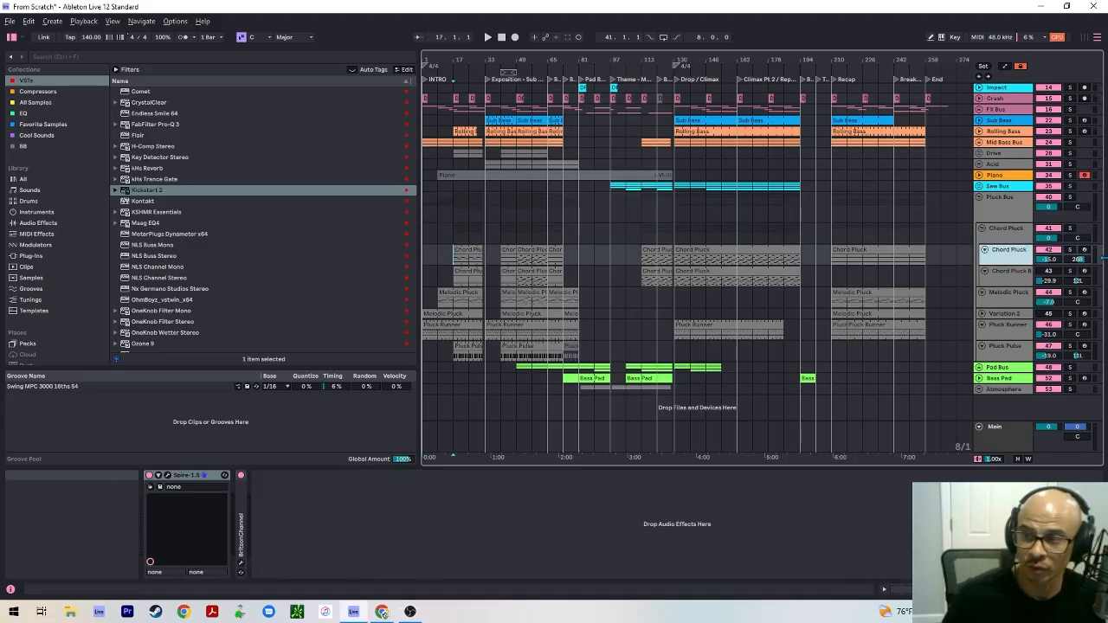
click(1070, 250)
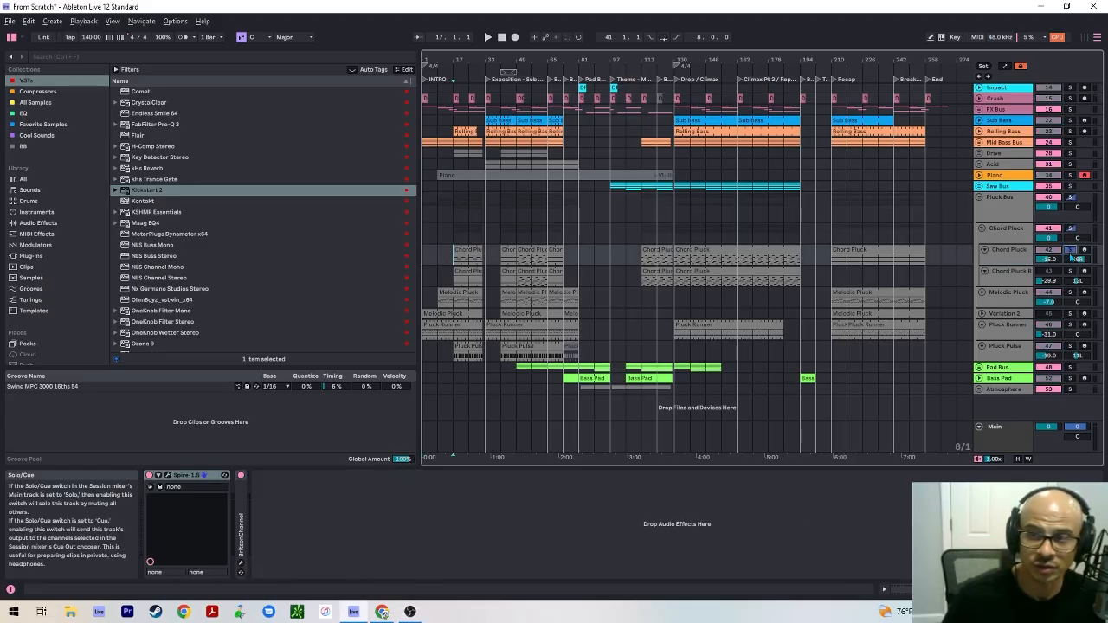
double_click(467, 255)
key(space)
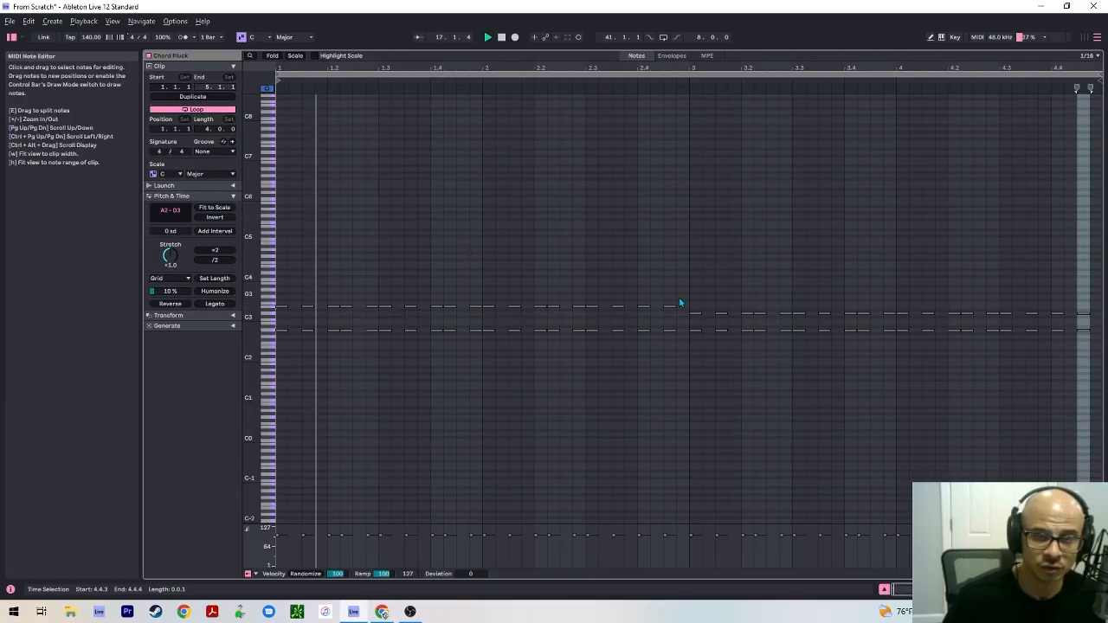
key(shift+Tab)
scroll(459, 336, down, 3)
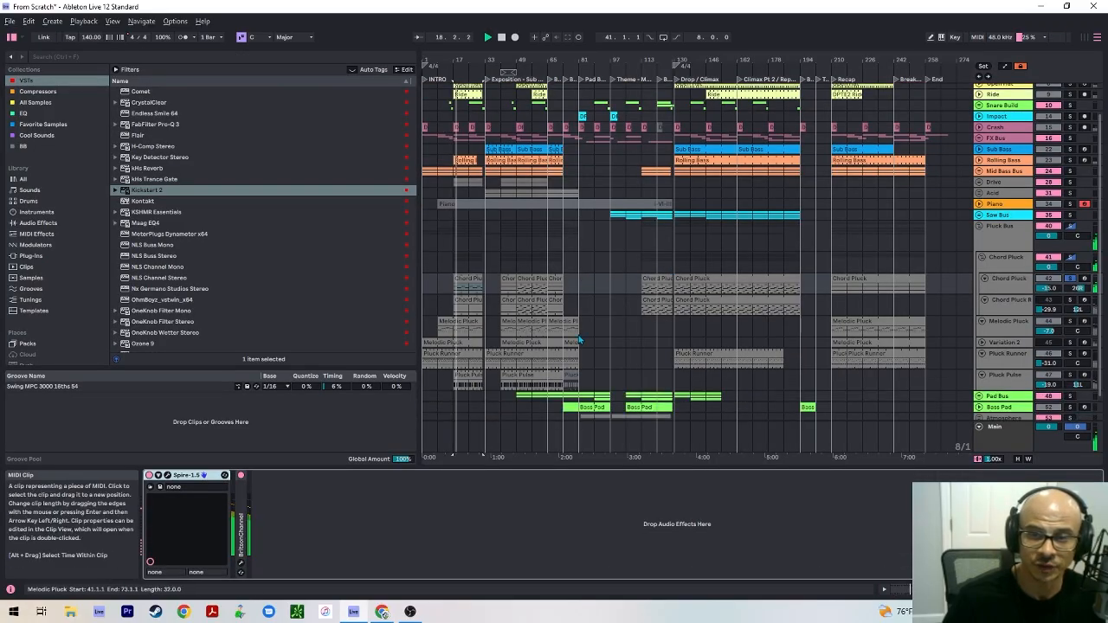
Solo the Melodic Pluck track during playback, then unfold Variation 2 and play it alone from bar 17.
click(1002, 325)
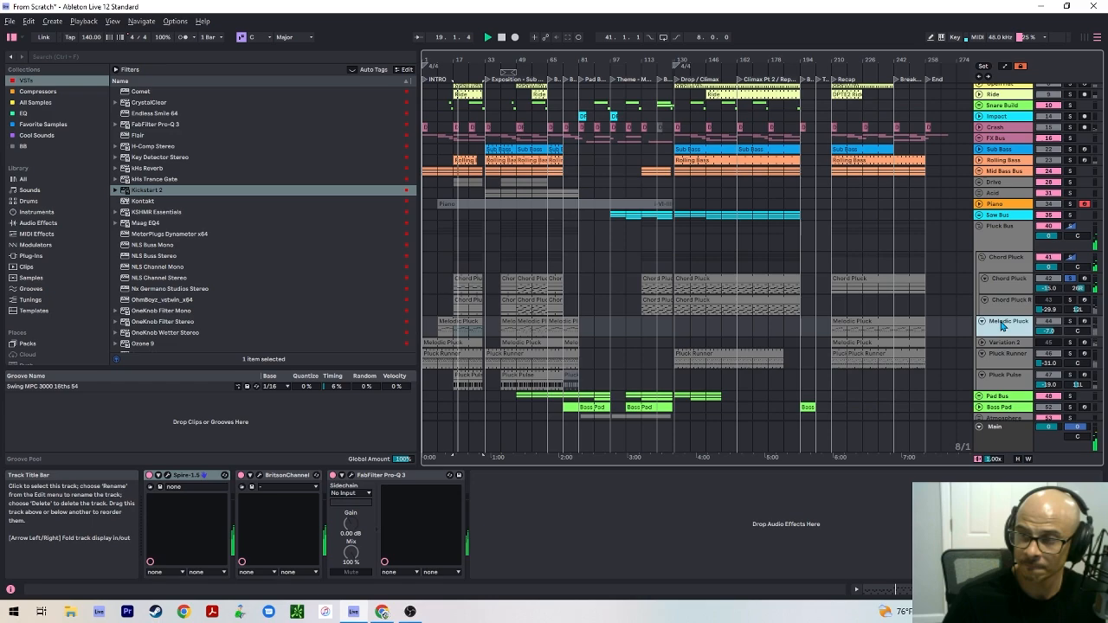
ctrl+click(1071, 321)
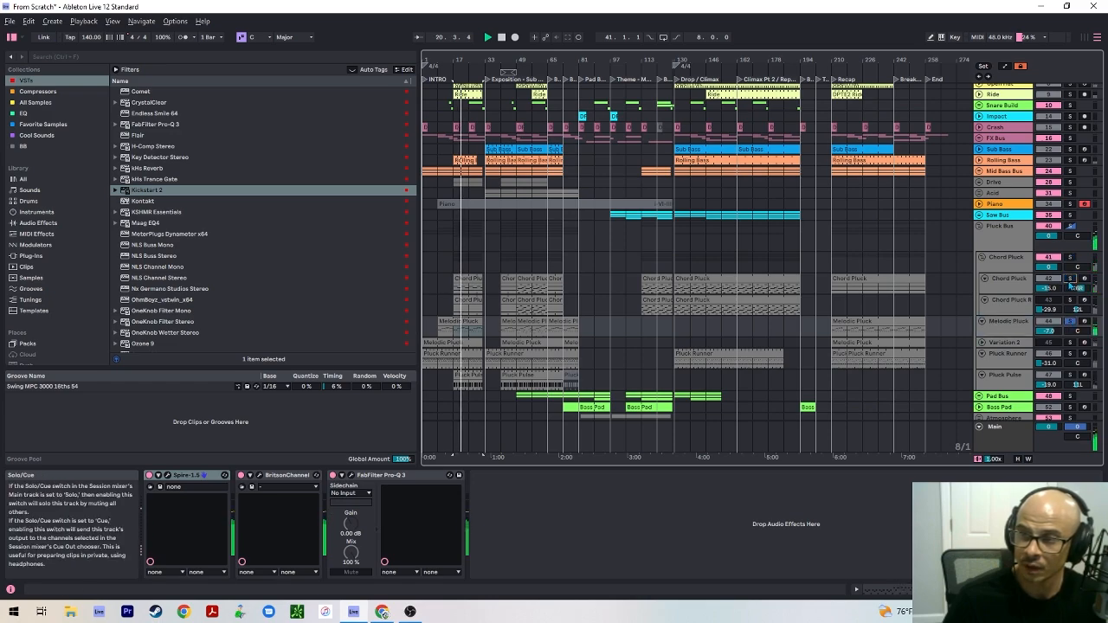
click(1002, 344)
click(982, 343)
click(1050, 343)
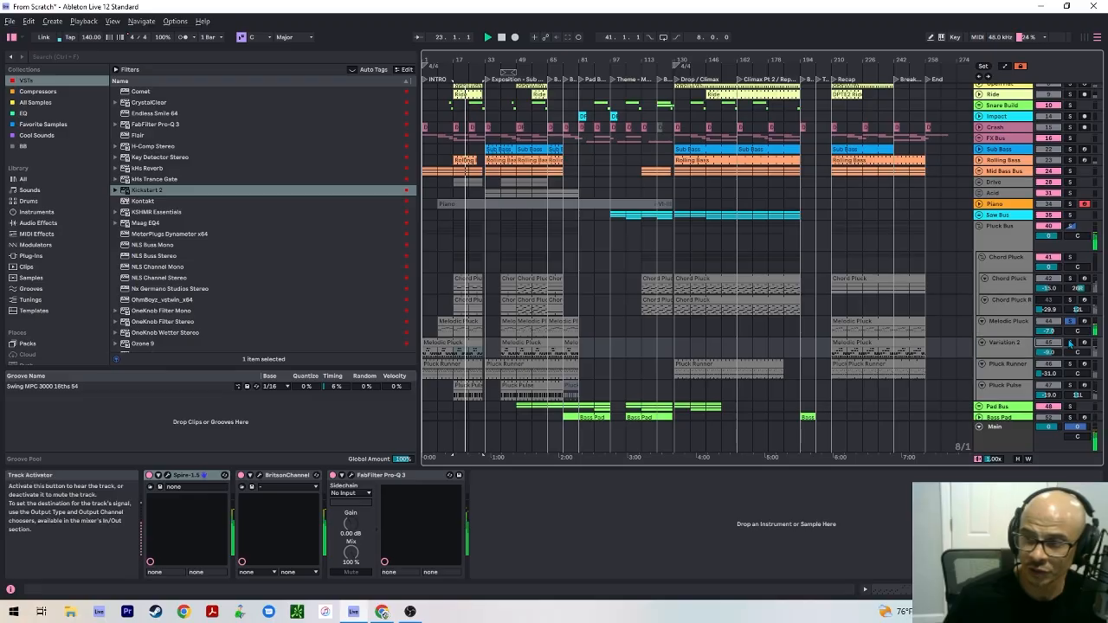
click(1070, 322)
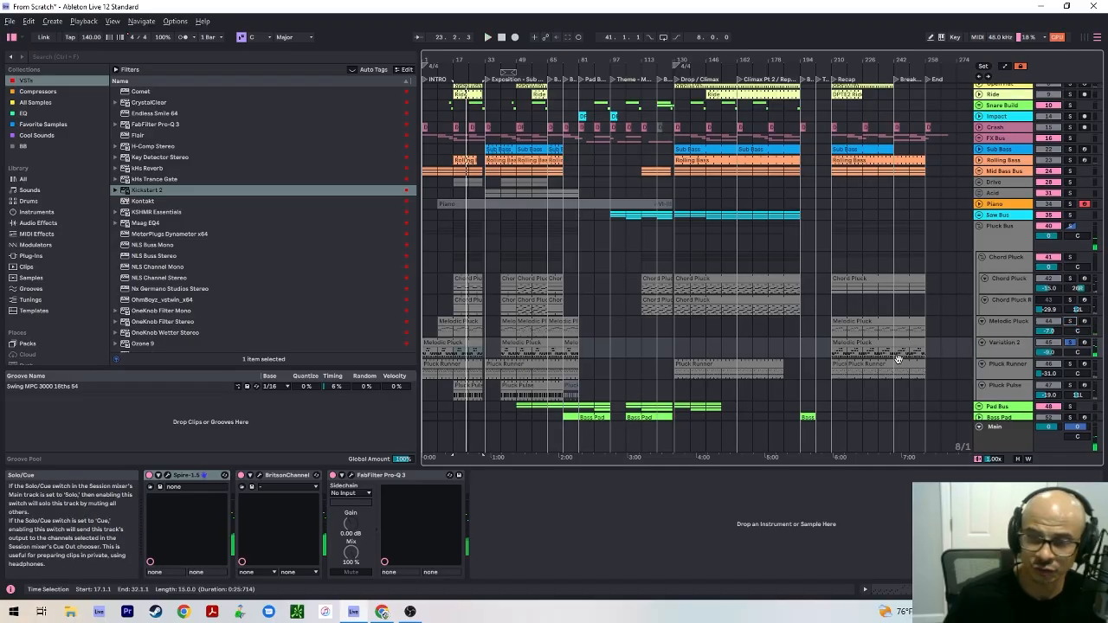
key(space)
Return to the Melodic Pluck track, stop playback and inspect its Spire synth settings.
click(1009, 323)
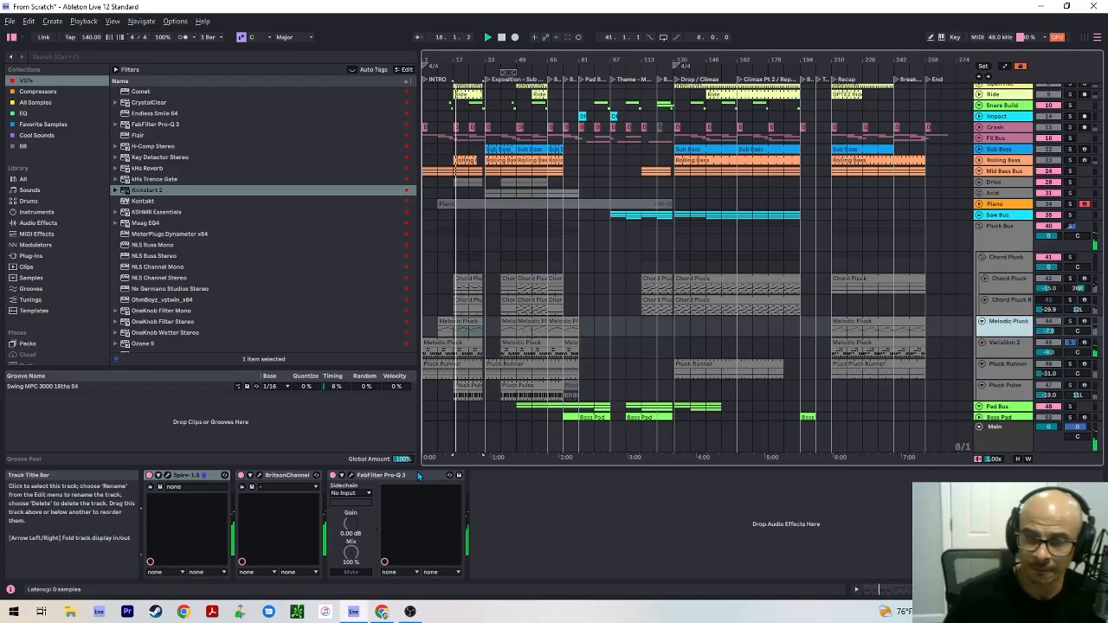
click(1070, 343)
key(space)
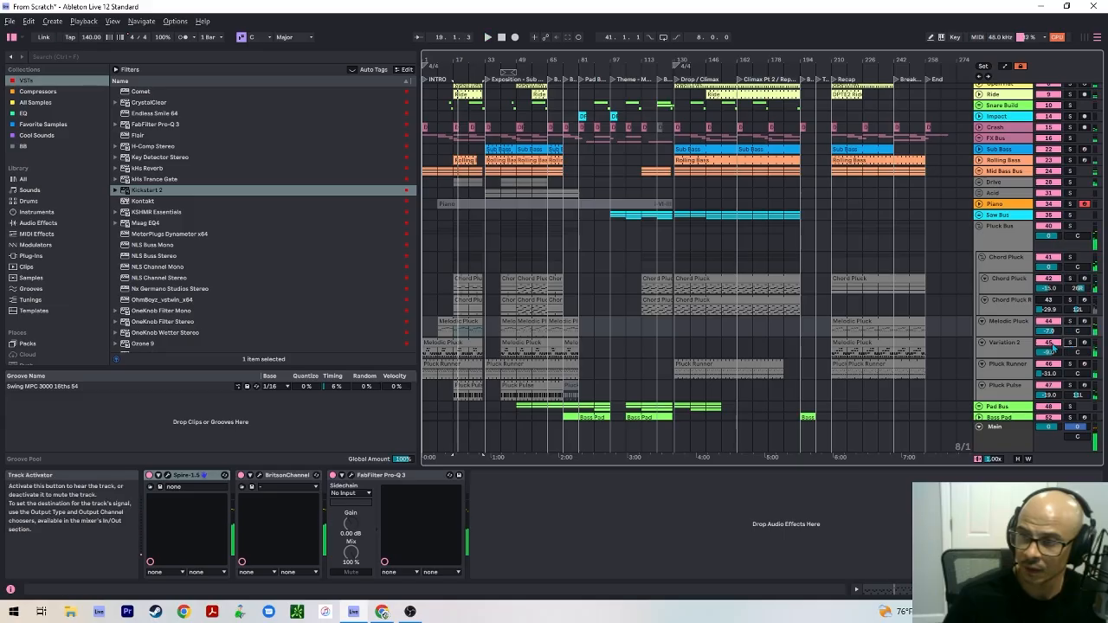
click(168, 476)
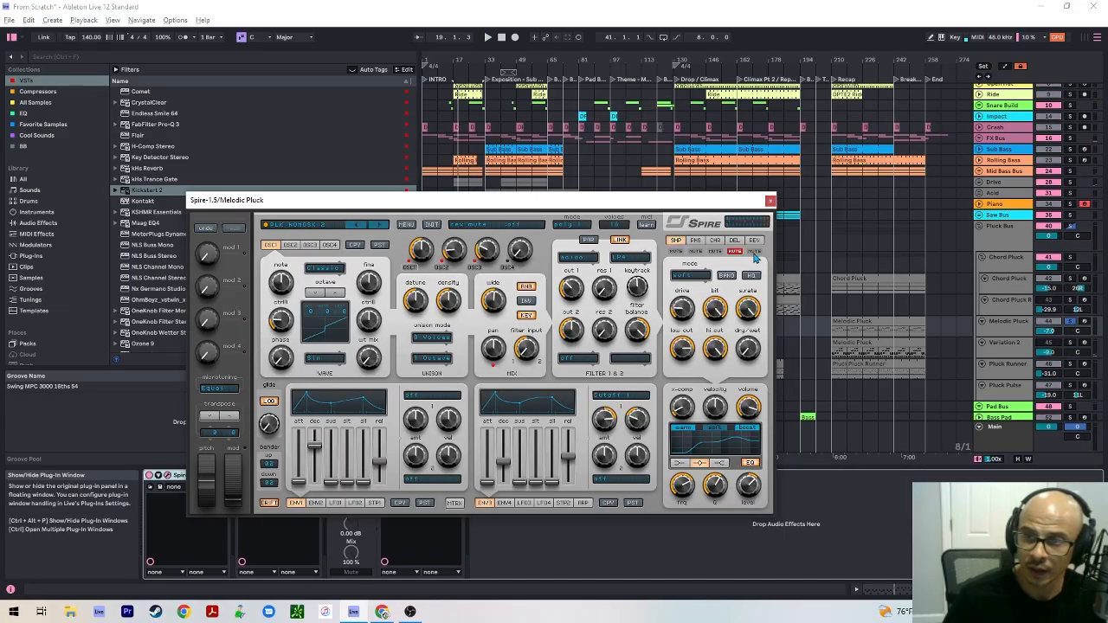
click(771, 201)
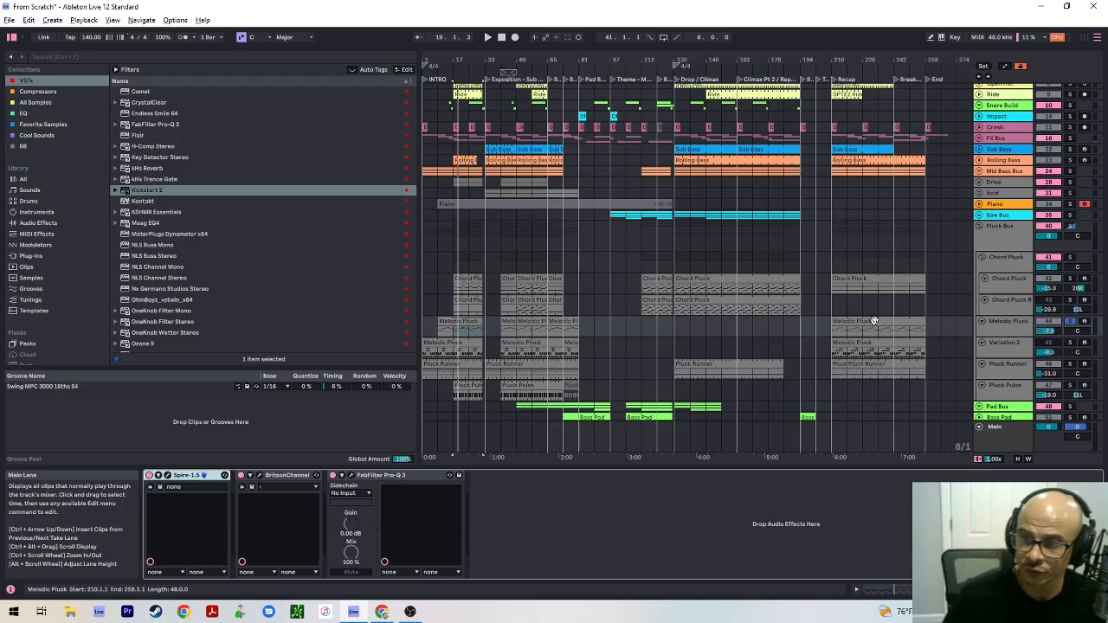
Solo the Pluck Runner track and play it from bar 17.
click(1007, 365)
click(1071, 365)
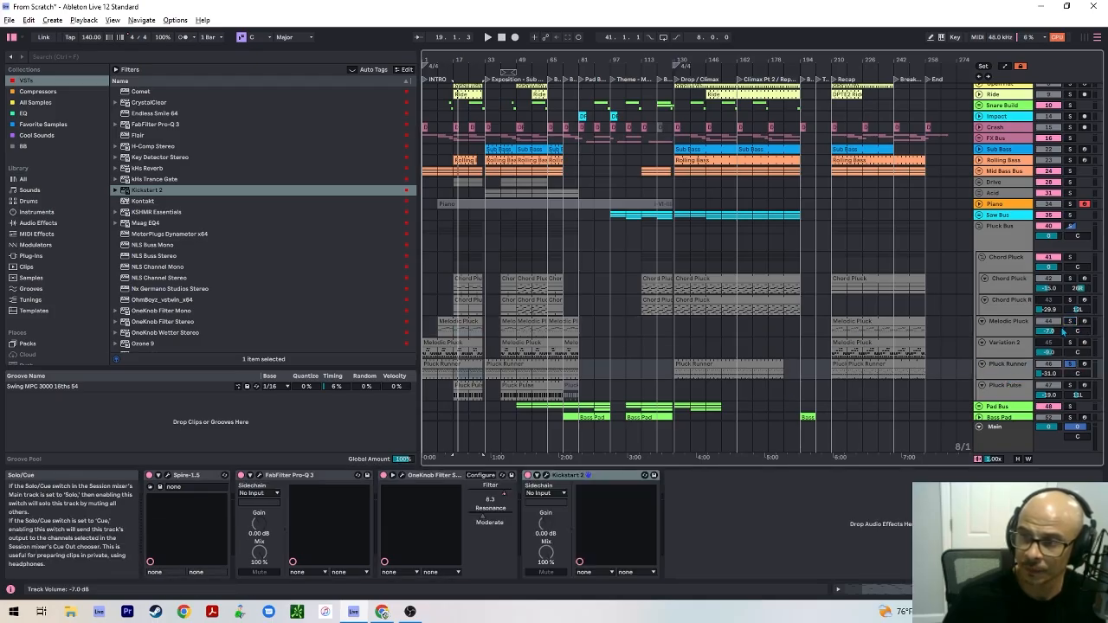
key(space)
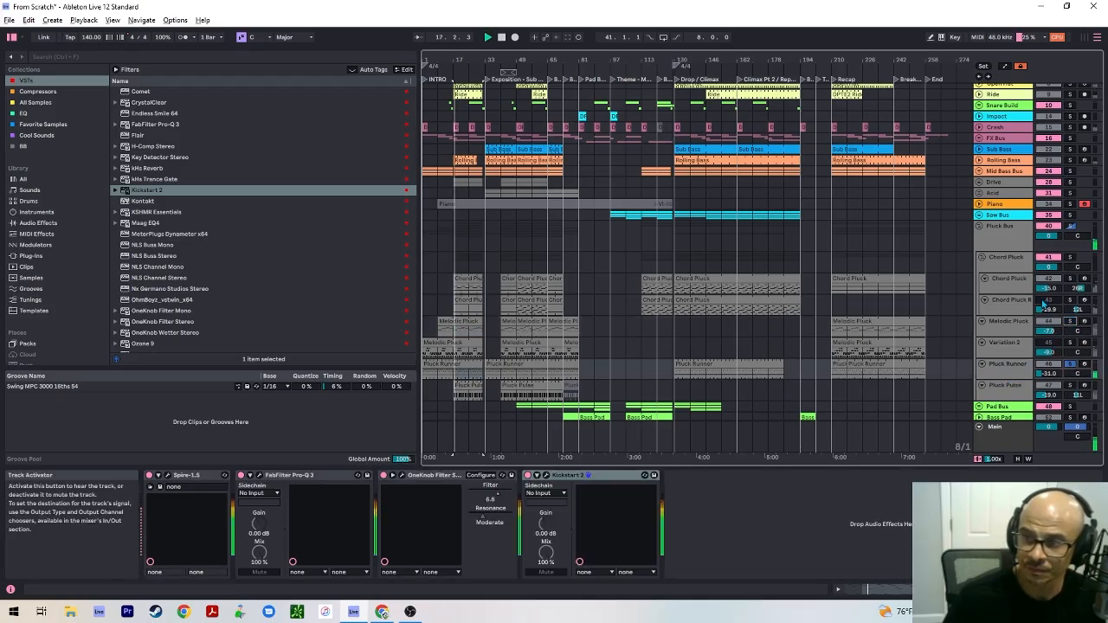
Solo the Pluck Pulse track during playback, then stop and restore the full mix.
click(1073, 391)
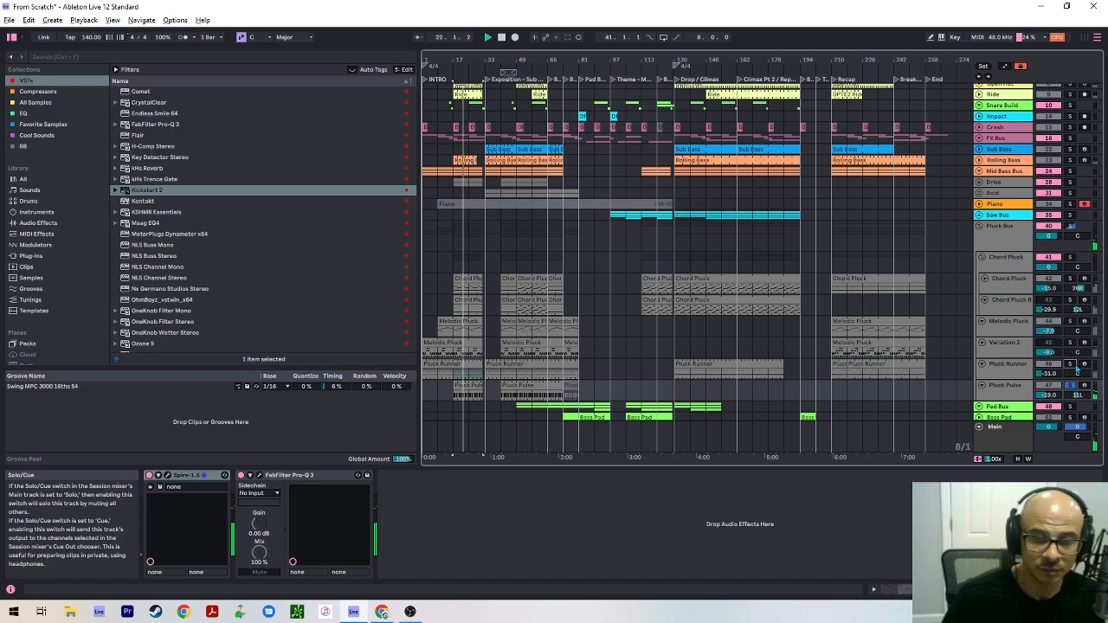
scroll(878, 251, down, 1)
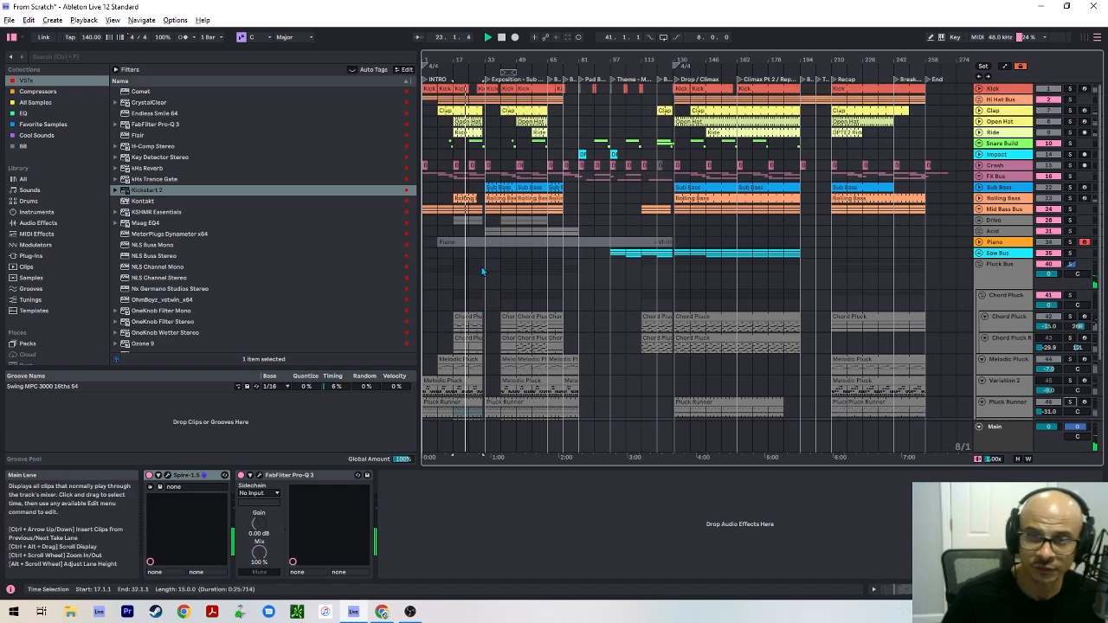
scroll(1068, 307, down, 1)
key(space)
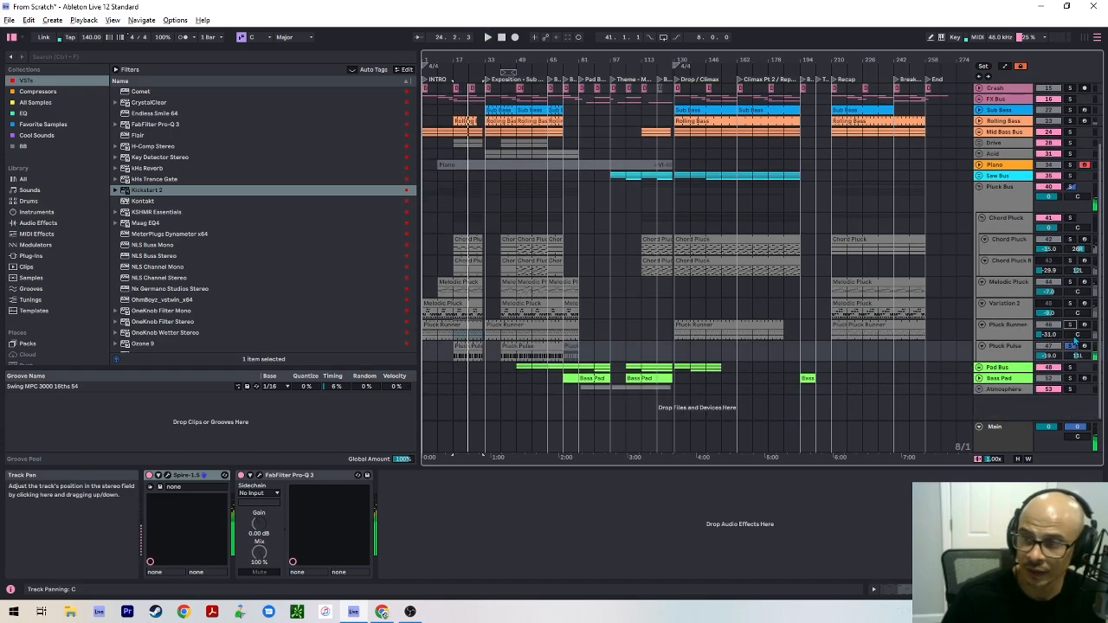
scroll(554, 264, up, 2)
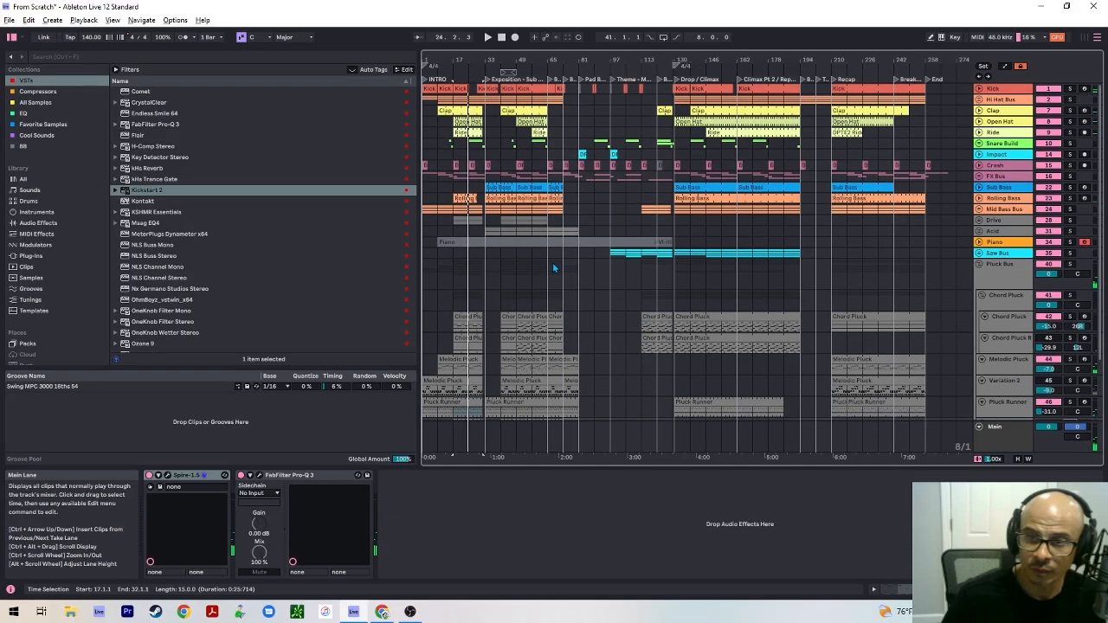
Solo the Melodic Pluck track and play it from bar 49.
scroll(501, 273, down, 1)
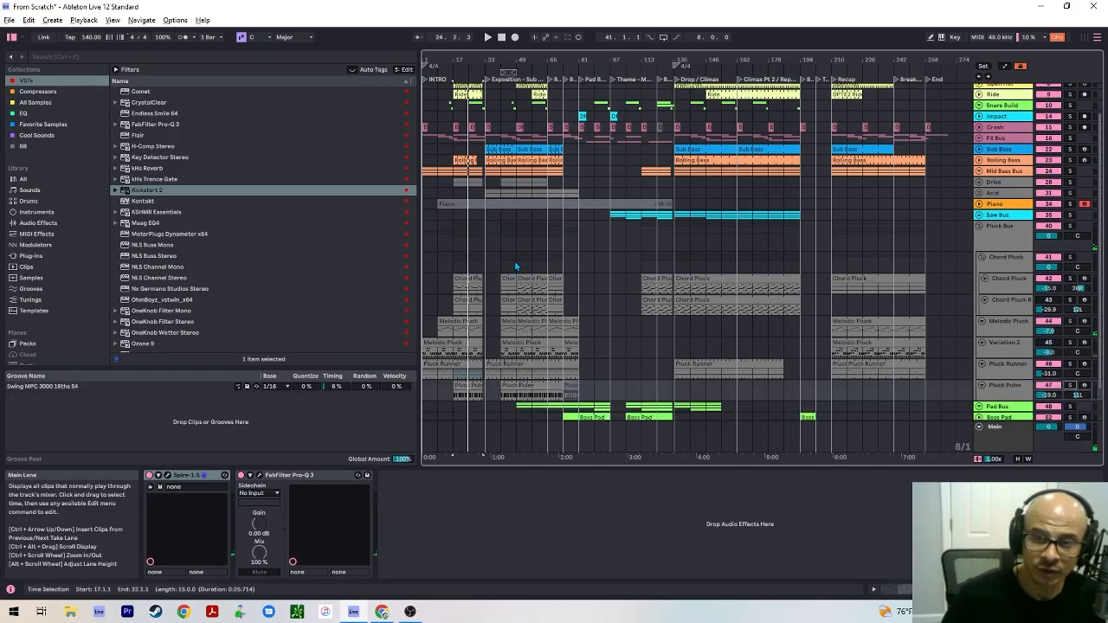
click(515, 267)
scroll(520, 256, down, 1)
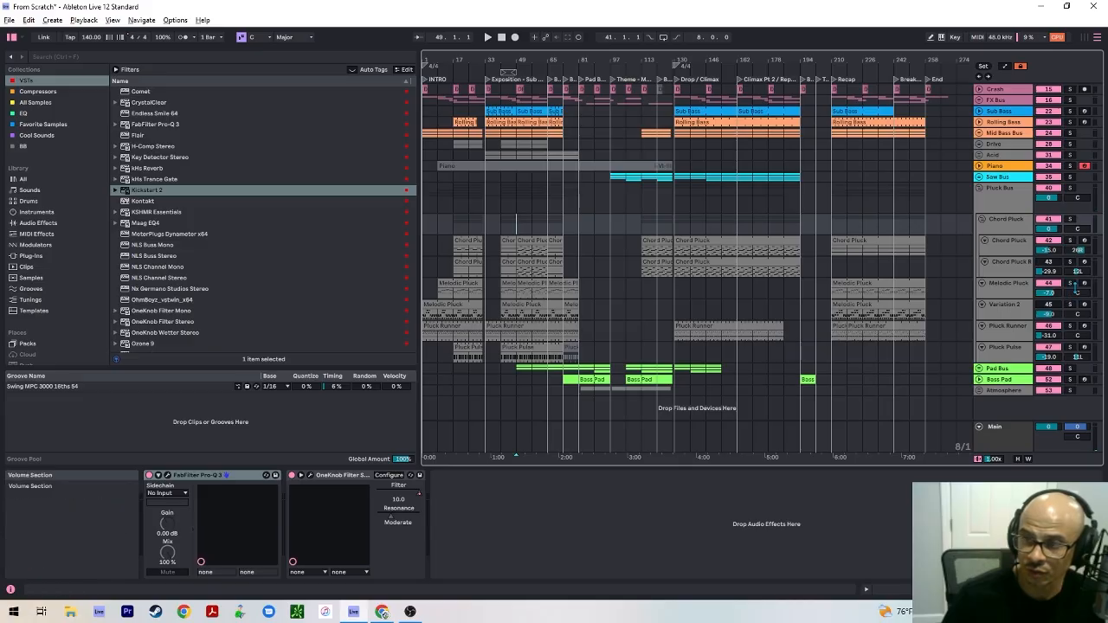
click(1072, 283)
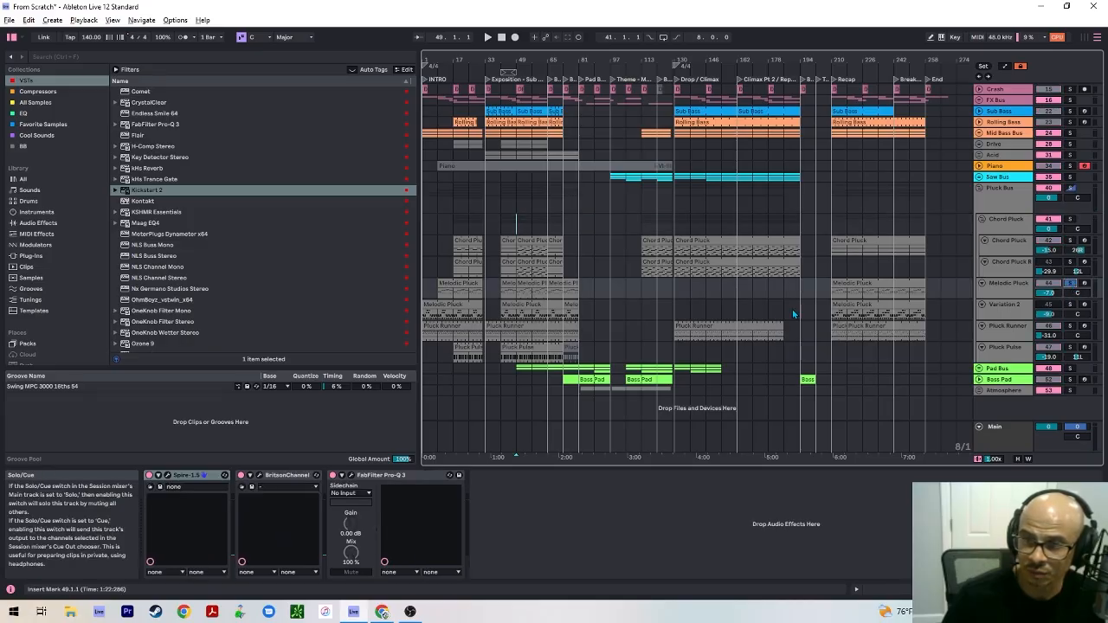
key(space)
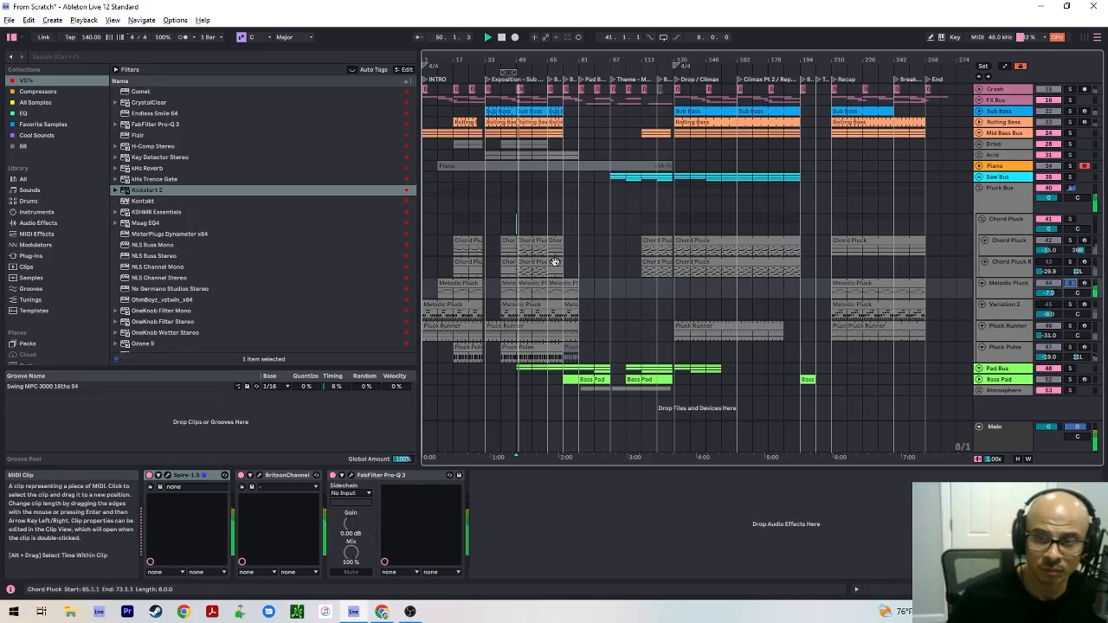
Add the Kick and Hi Hat Bus to the soloed Melodic Pluck during playback.
scroll(555, 262, up, 3)
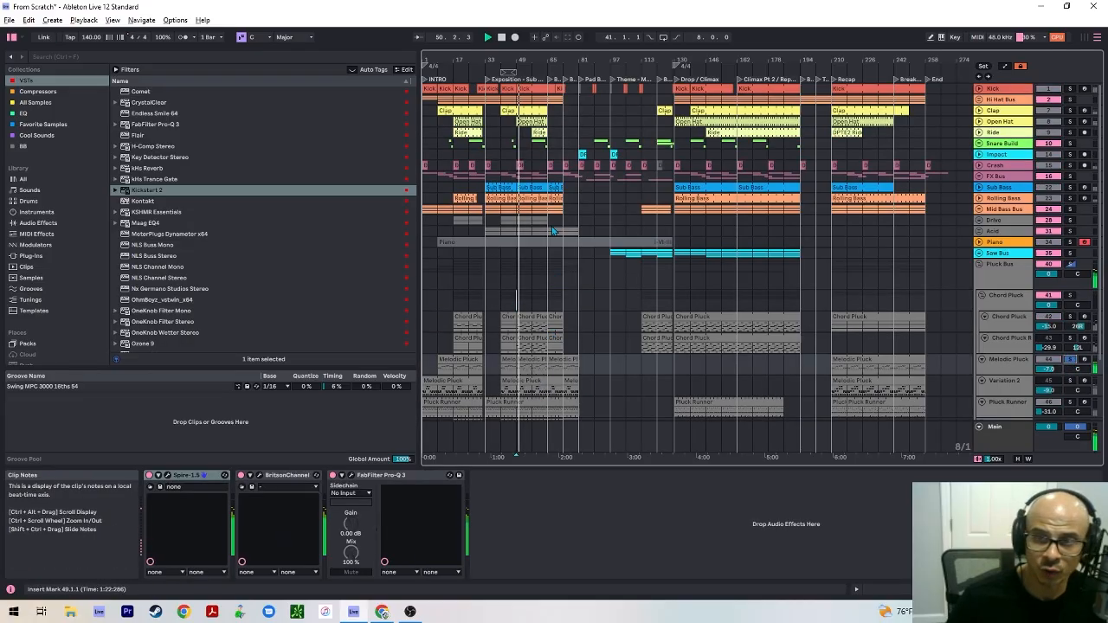
click(1070, 89)
click(1071, 99)
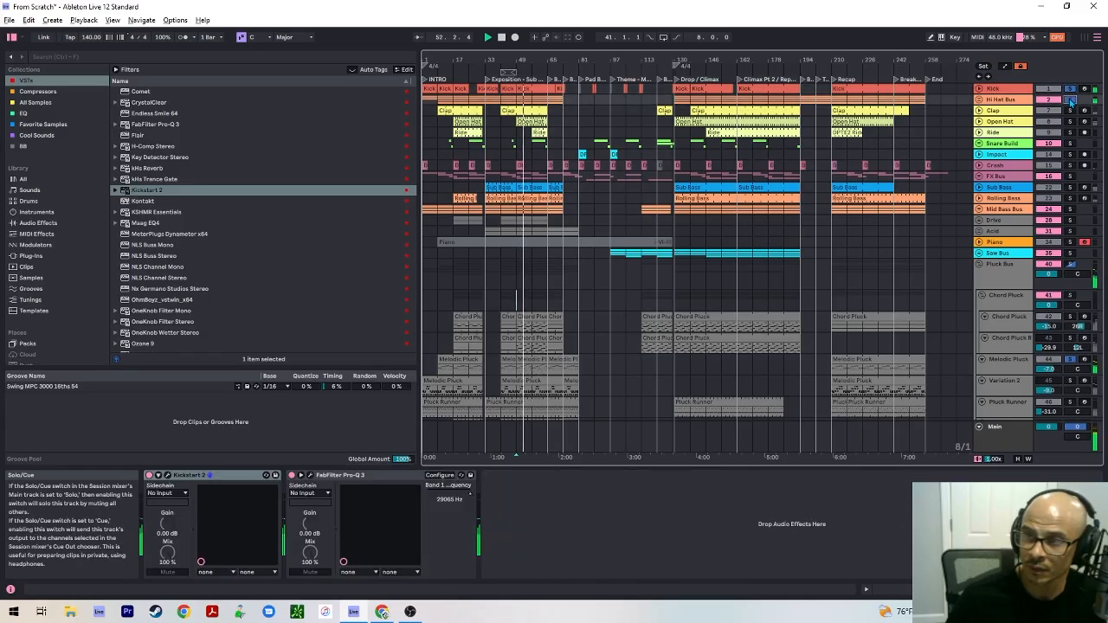
Add the Pluck Runner and the first Chord Pluck track to the solo group while playback continues.
scroll(572, 333, down, 2)
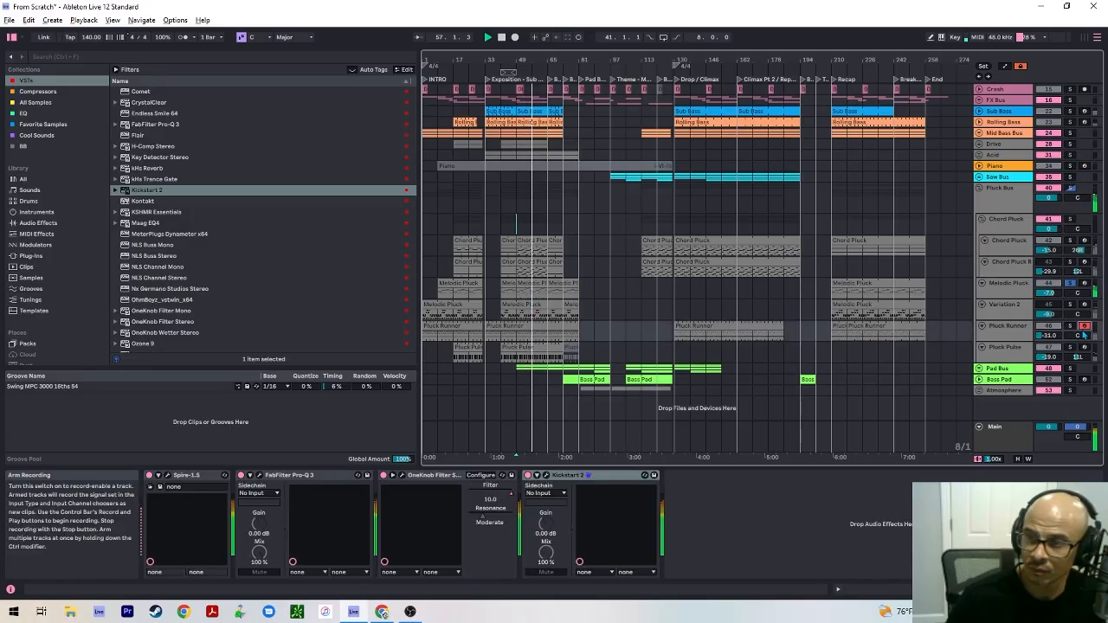
click(1077, 328)
ctrl+click(1071, 327)
ctrl+click(1071, 240)
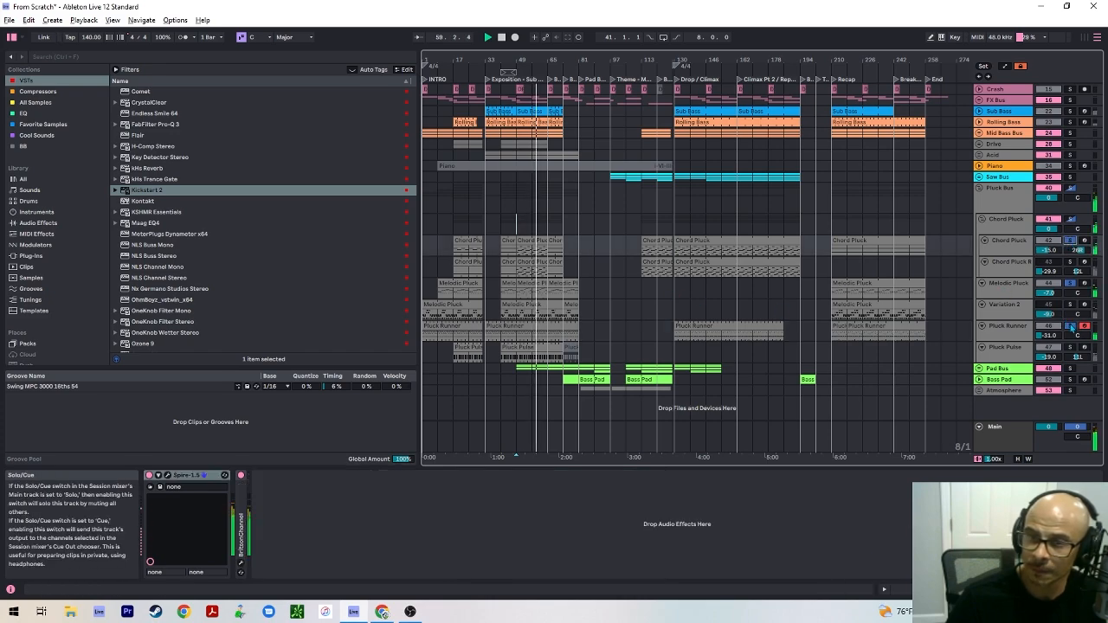
scroll(545, 230, up, 5)
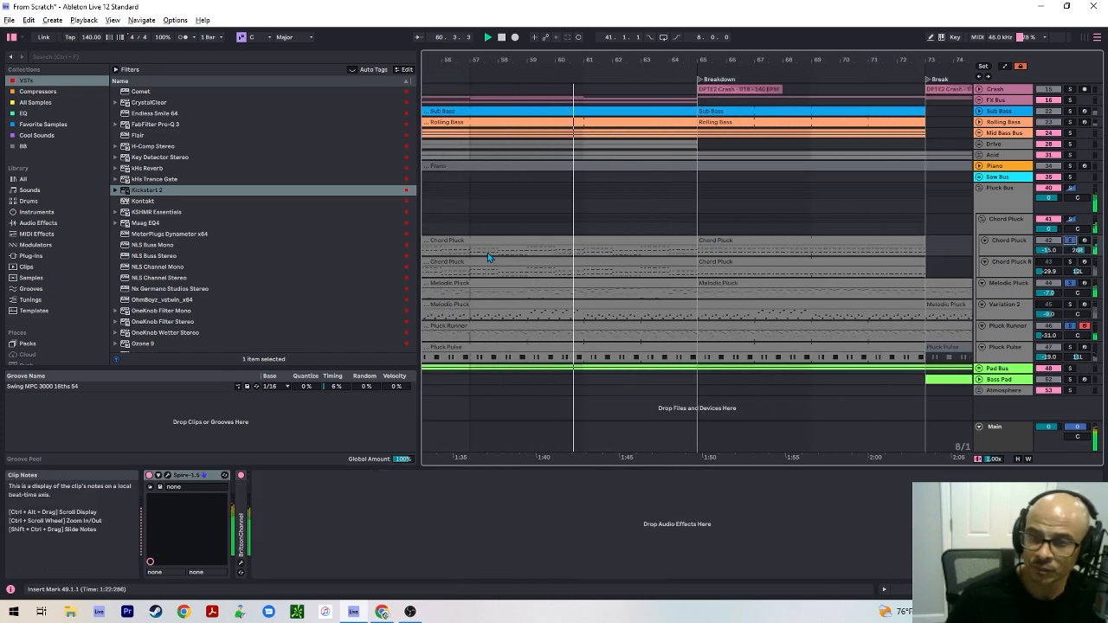
key(w)
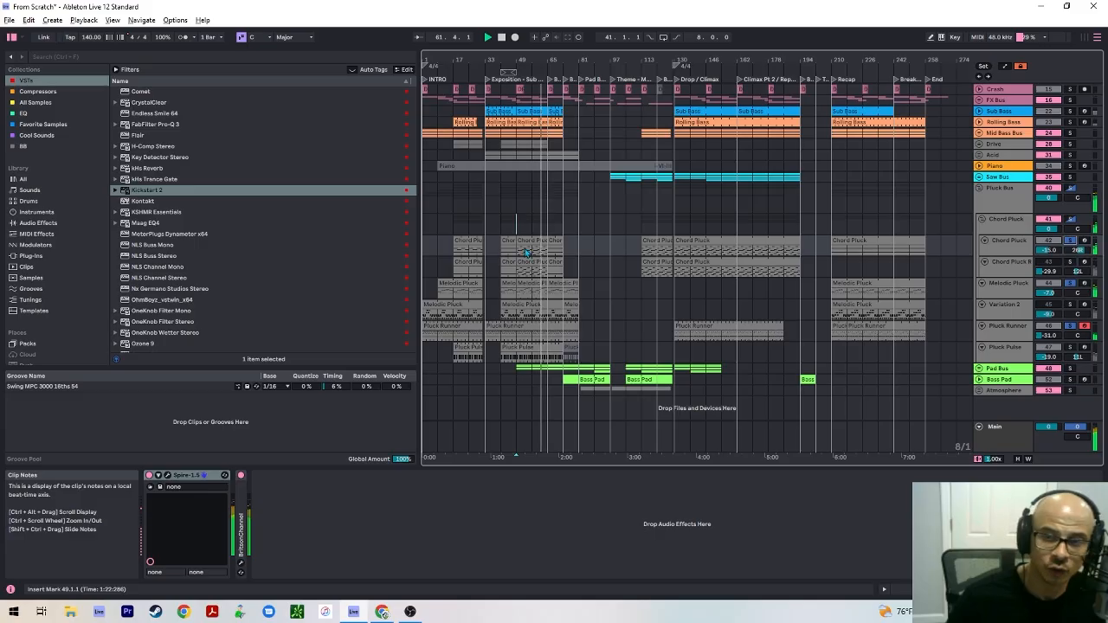
Clear all solos, play the full mix from bar 49, and stop playback.
click(1002, 226)
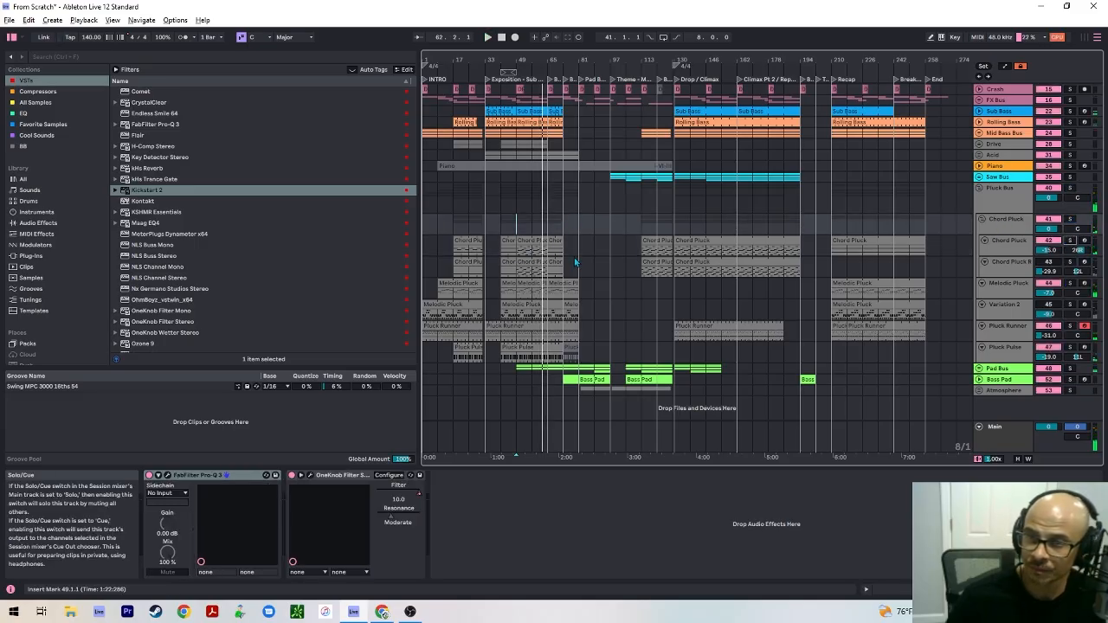
key(space)
key(space)
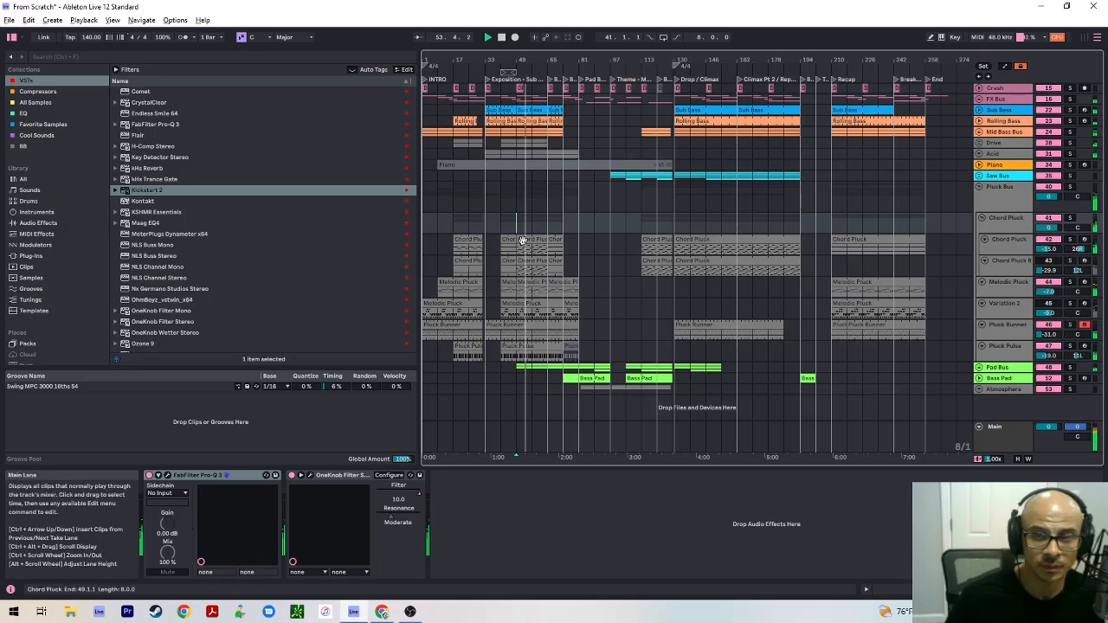
scroll(523, 220, up, 3)
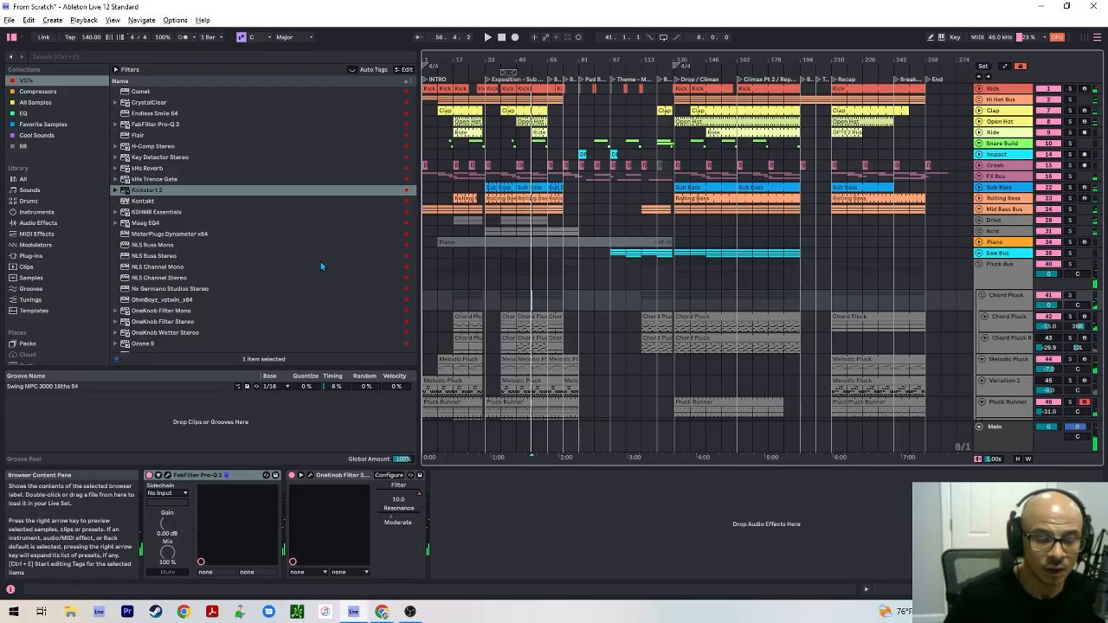
scroll(446, 299, down, 3)
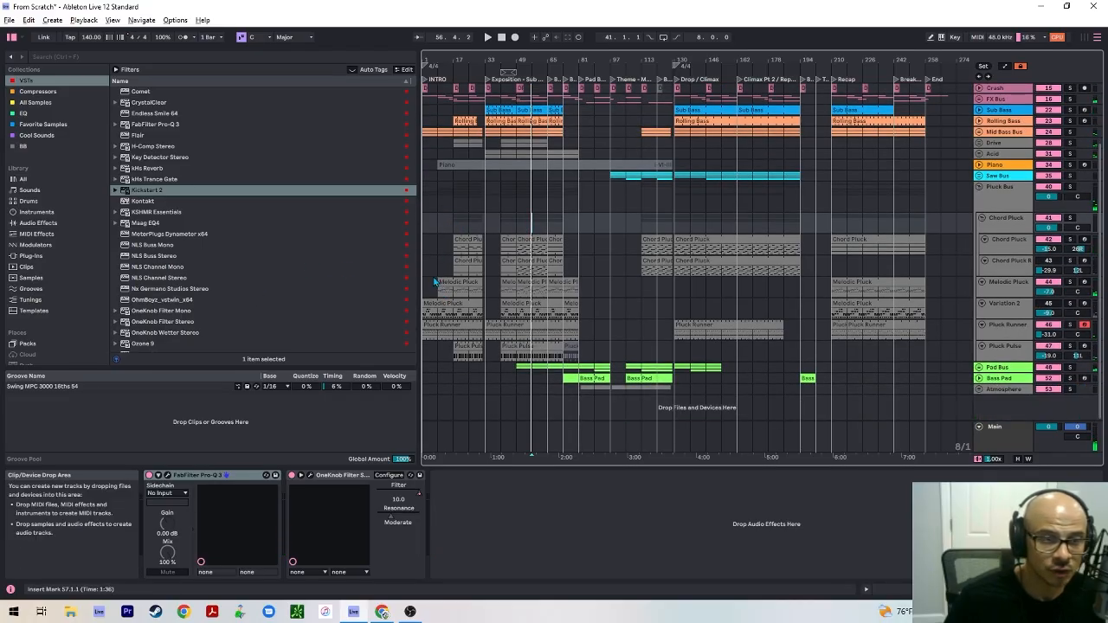